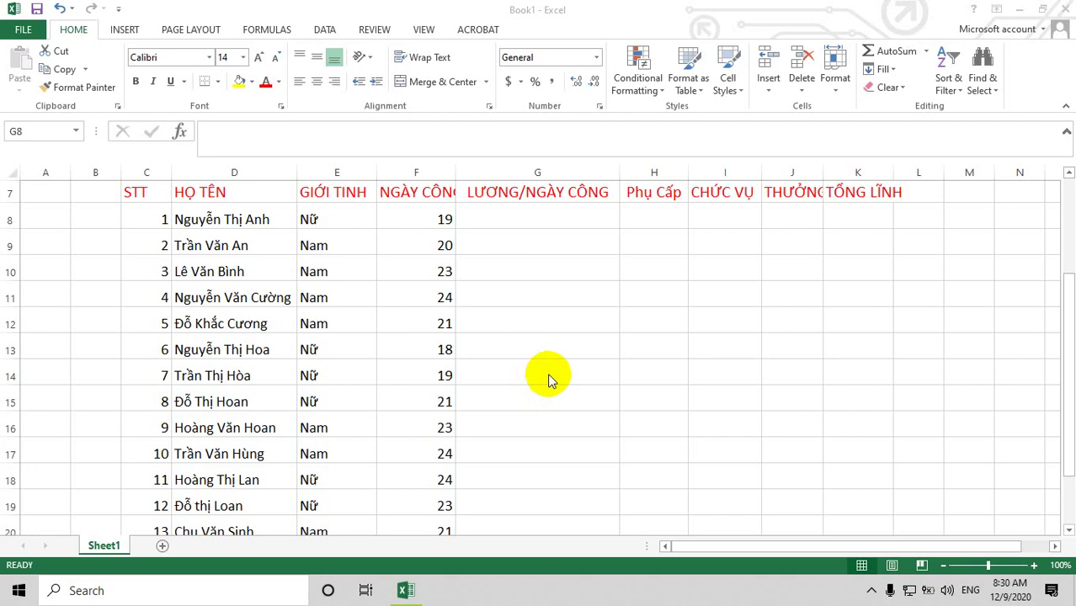
# - Enter the lookup table title 'Bảng đối chiếu' in I22
pyautogui.scroll(2, 552, 398)
pyautogui.scroll(-6, 552, 396)
pyautogui.scroll(-3, 545, 389)
pyautogui.scroll(3, 522, 387)
pyautogui.scroll(1, 553, 359)
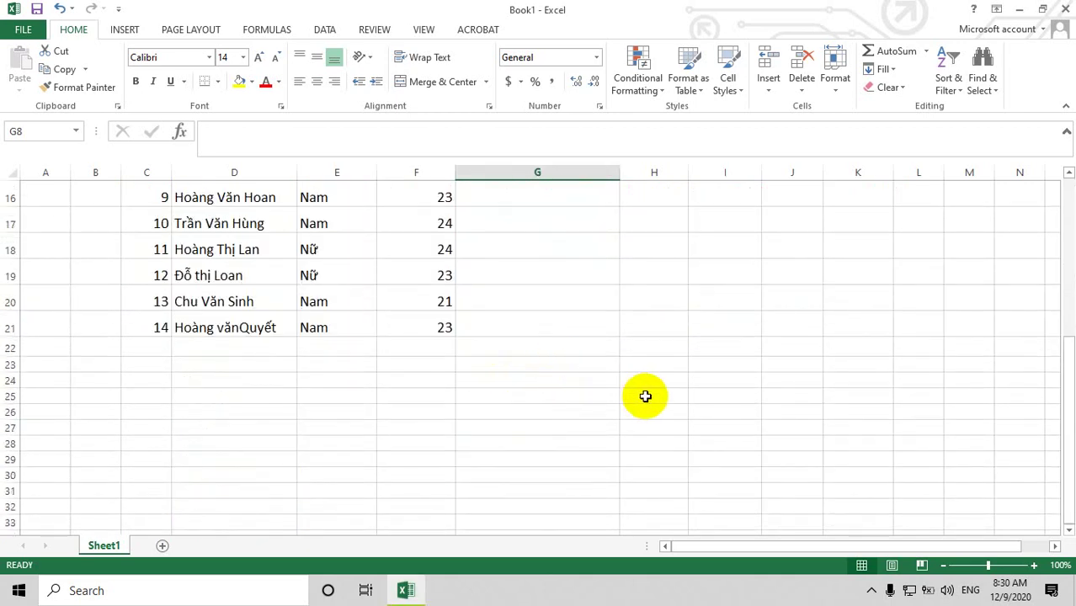
pyautogui.click(711, 351)
pyautogui.write('Bảng')
pyautogui.write(' d')
pyautogui.write('ối')
pyautogui.write(' chiêu')
pyautogui.click(648, 384)
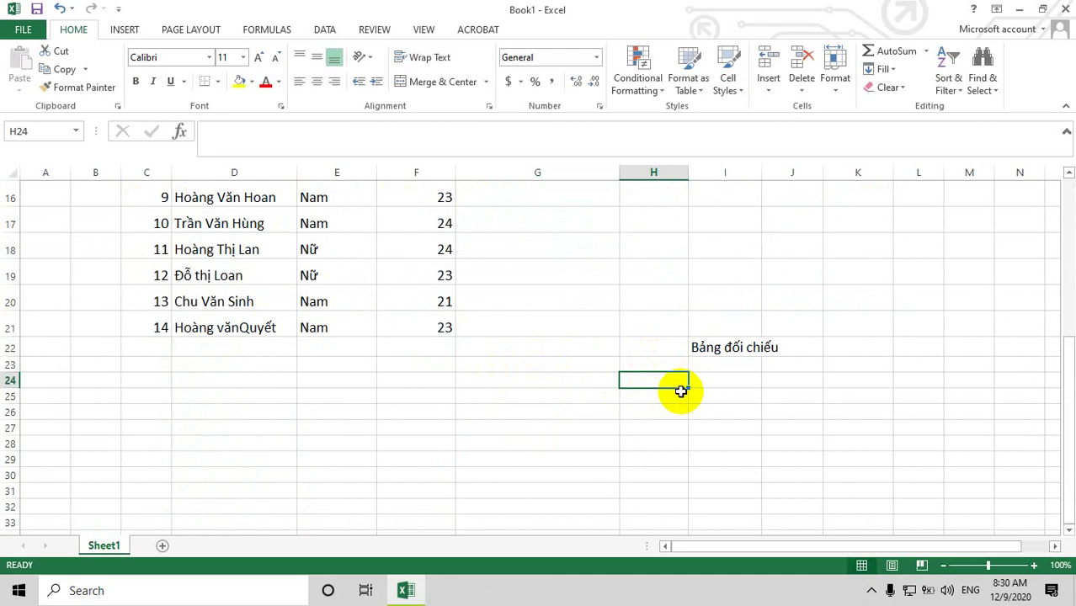
# - Add the headers Giới tính, Lương/ngày, Phụ cấp and Chức vụ across H24:K24
pyautogui.scroll(1, 682, 390)
pyautogui.scroll(-2, 686, 398)
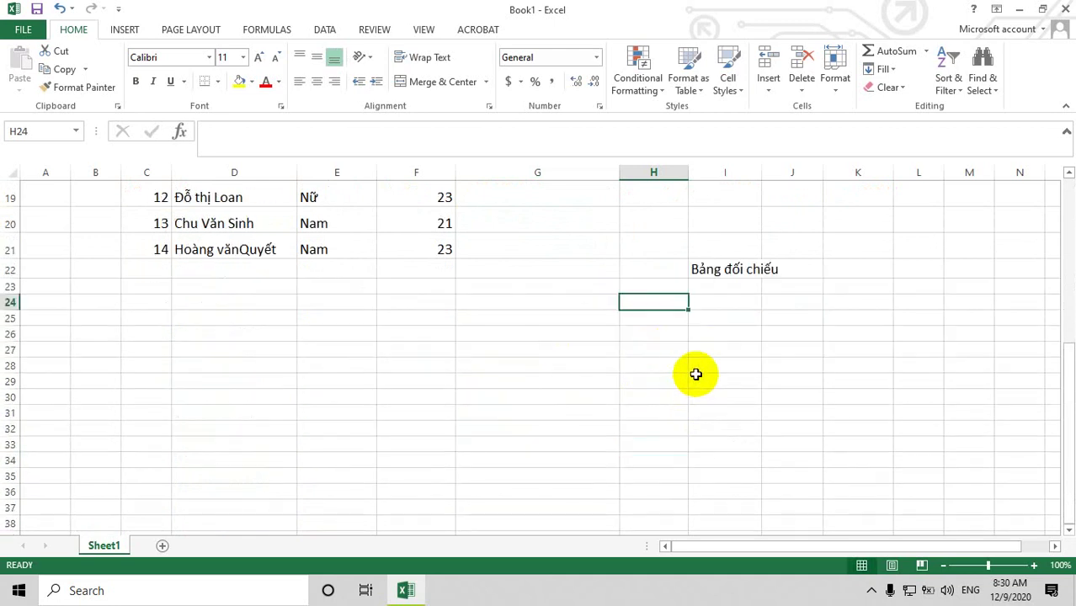
pyautogui.doubleClick(631, 314)
pyautogui.write('G')
pyautogui.write('iơi')
pyautogui.write(' tinhs')
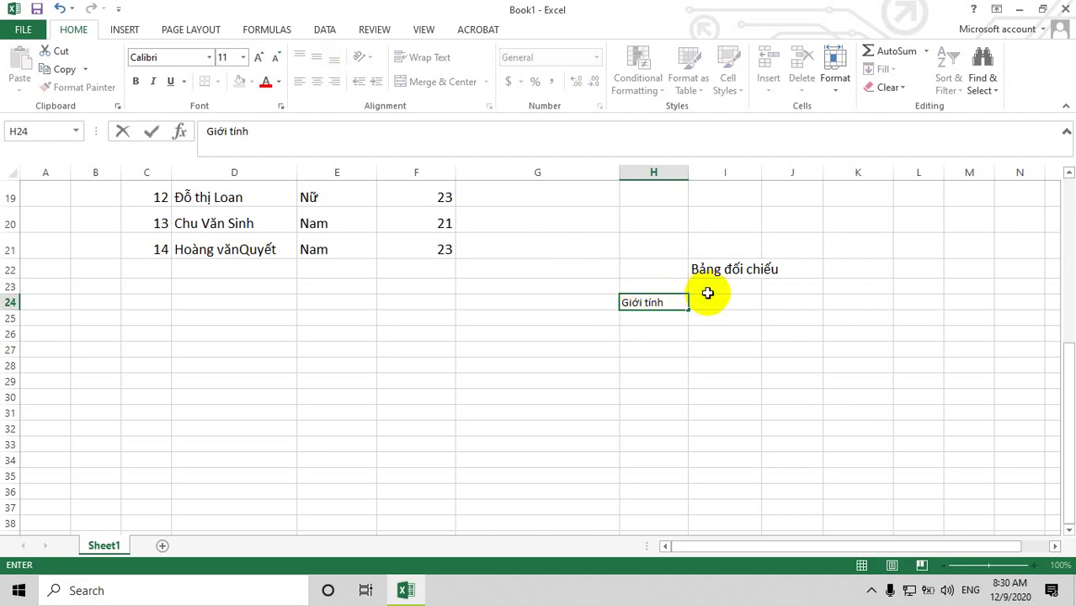
pyautogui.click(713, 301)
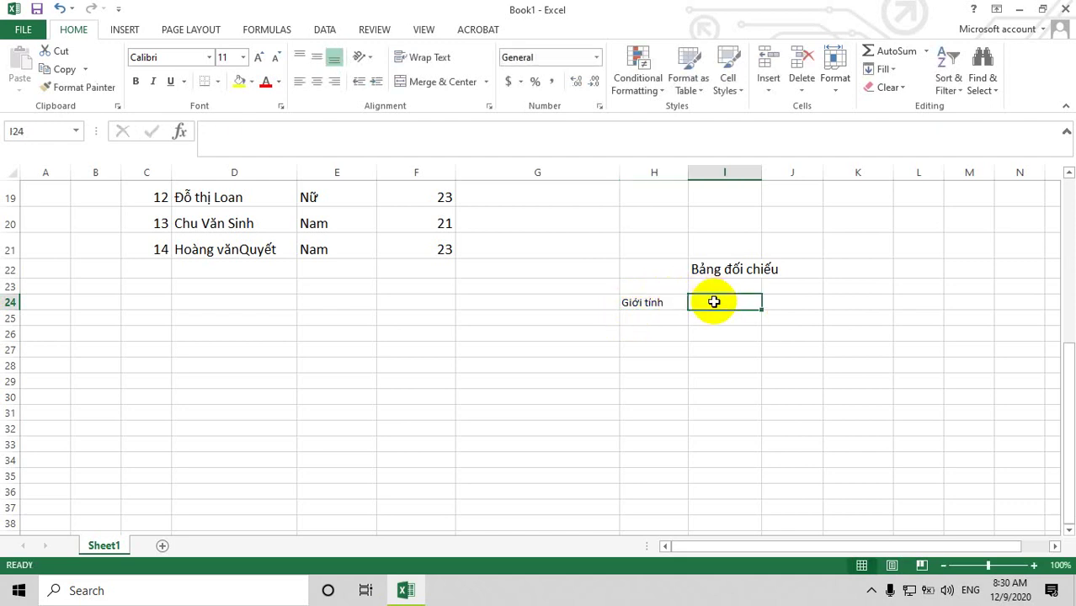
pyautogui.write('Lương/ngày')
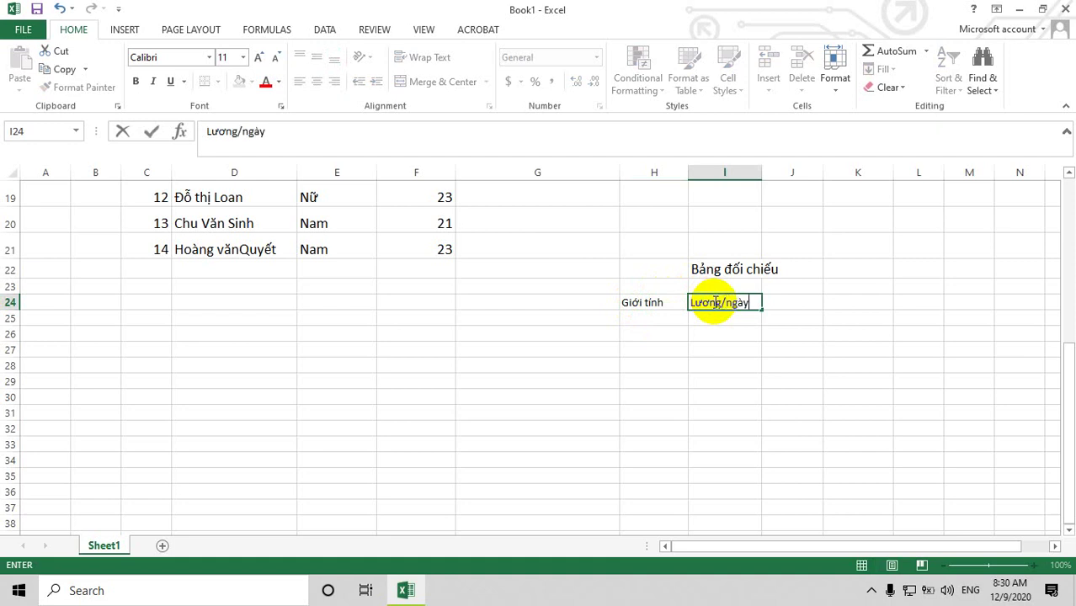
pyautogui.click(783, 302)
pyautogui.write('Phu cập')
pyautogui.click(866, 302)
pyautogui.write('Chức vụ')
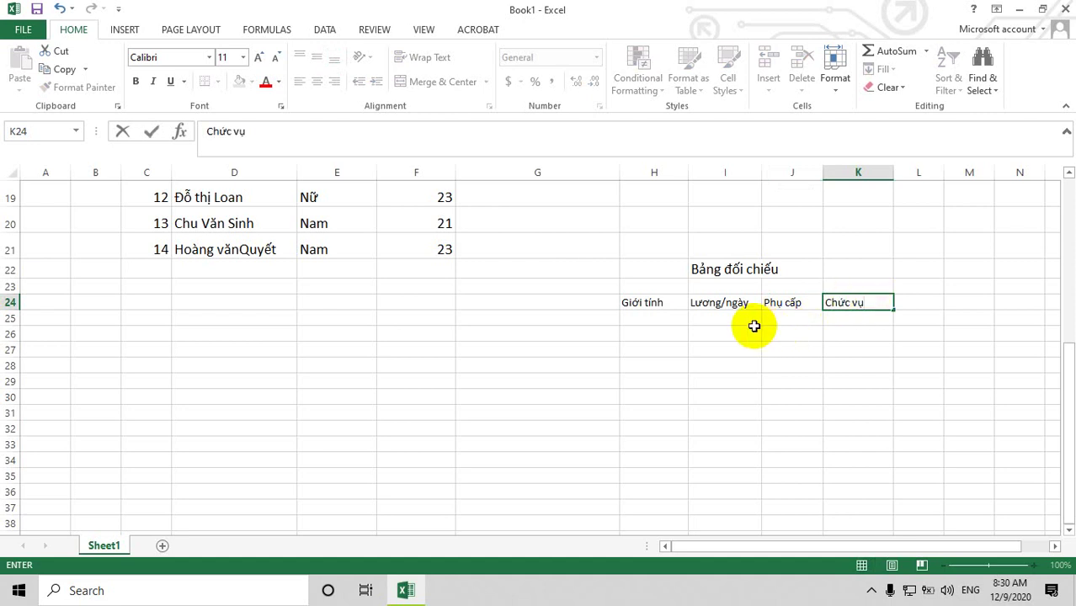
pyautogui.click(664, 320)
# - Enter Nam with daily wage 500 and Nữ with daily wage 400
pyautogui.write('Nam')
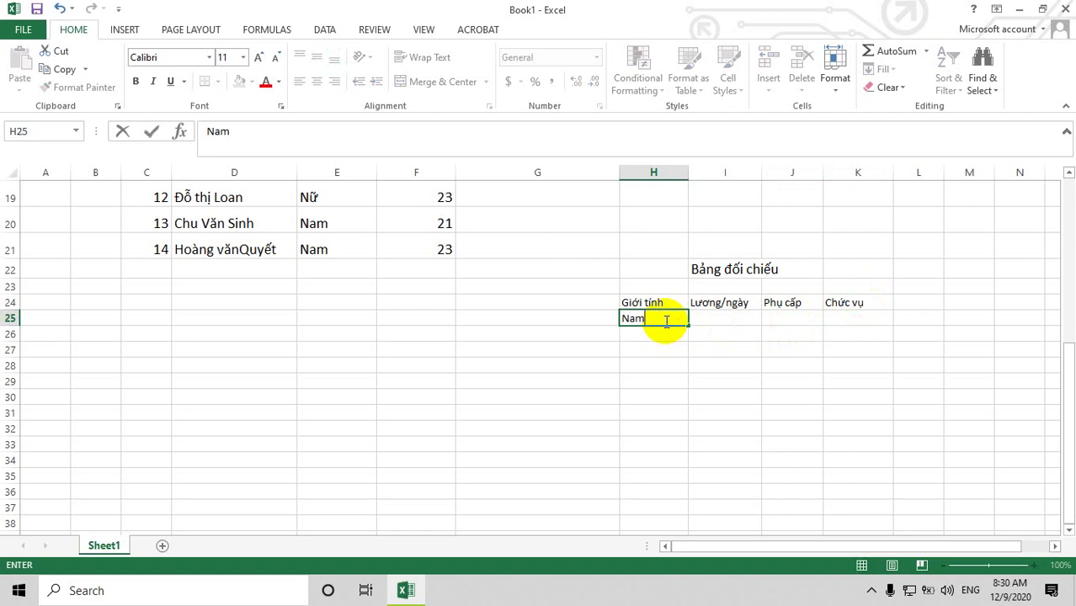
pyautogui.click(723, 319)
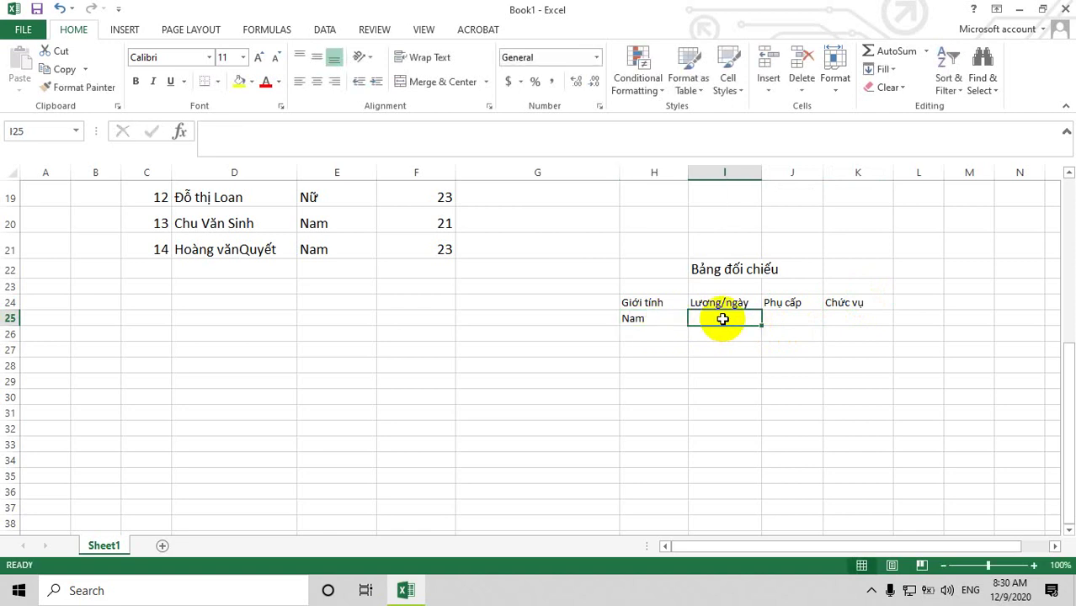
pyautogui.write('500')
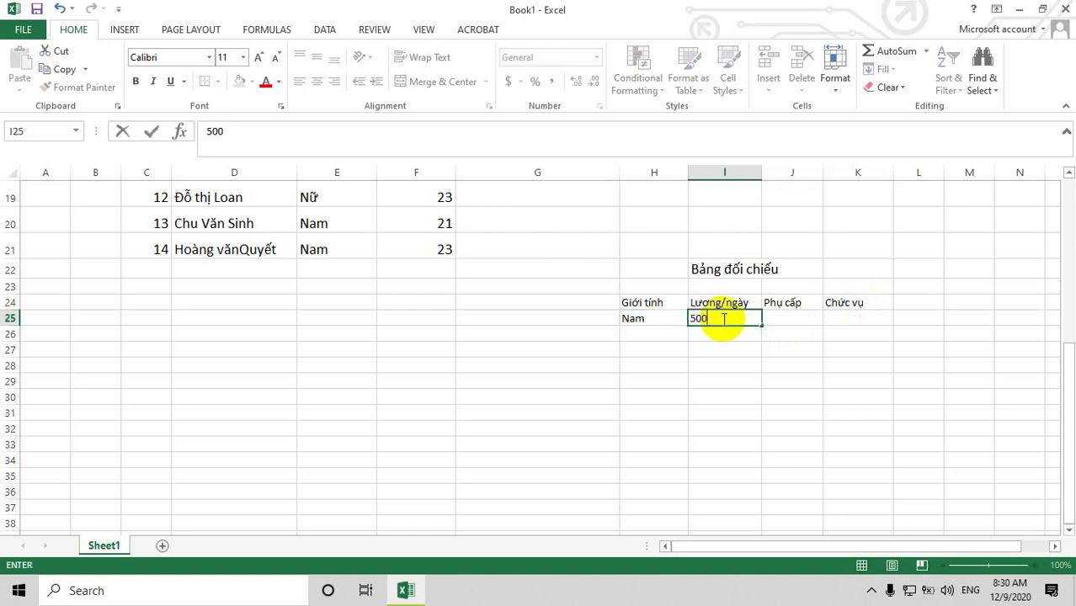
pyautogui.click(658, 333)
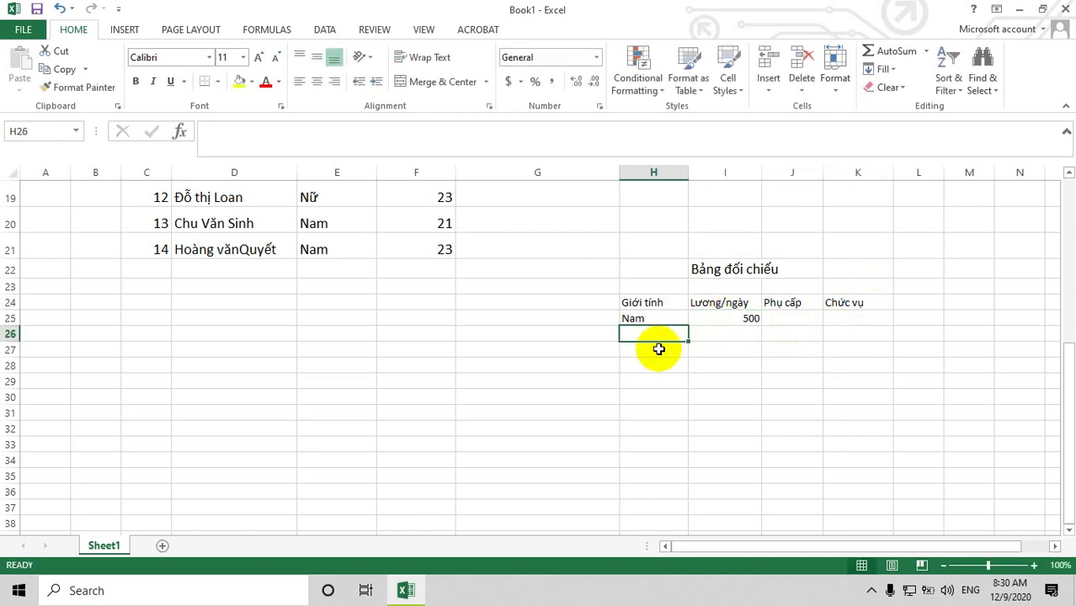
pyautogui.write('Nữ')
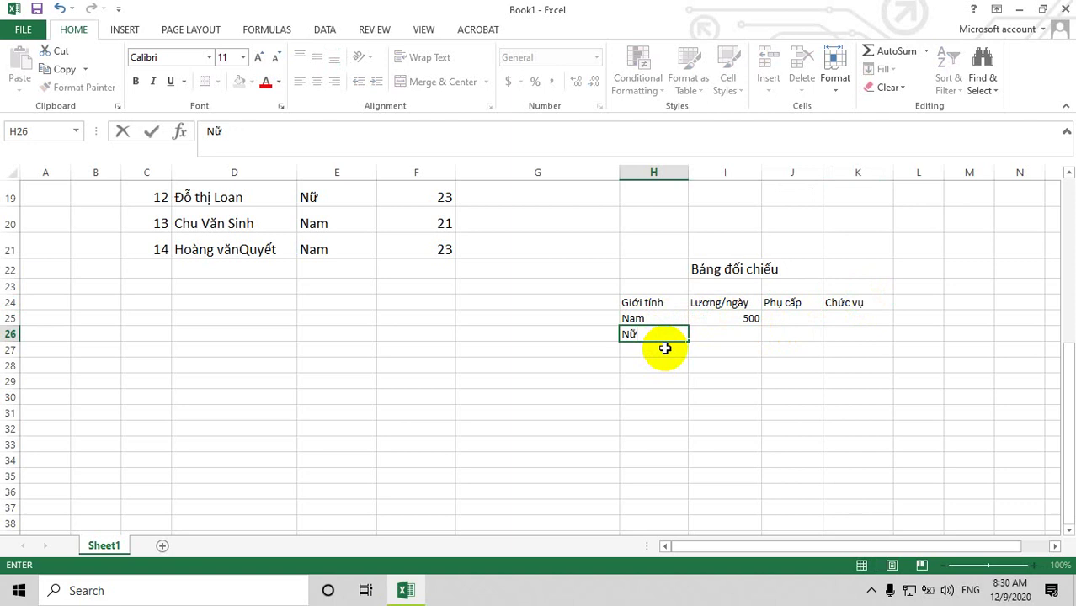
pyautogui.click(738, 336)
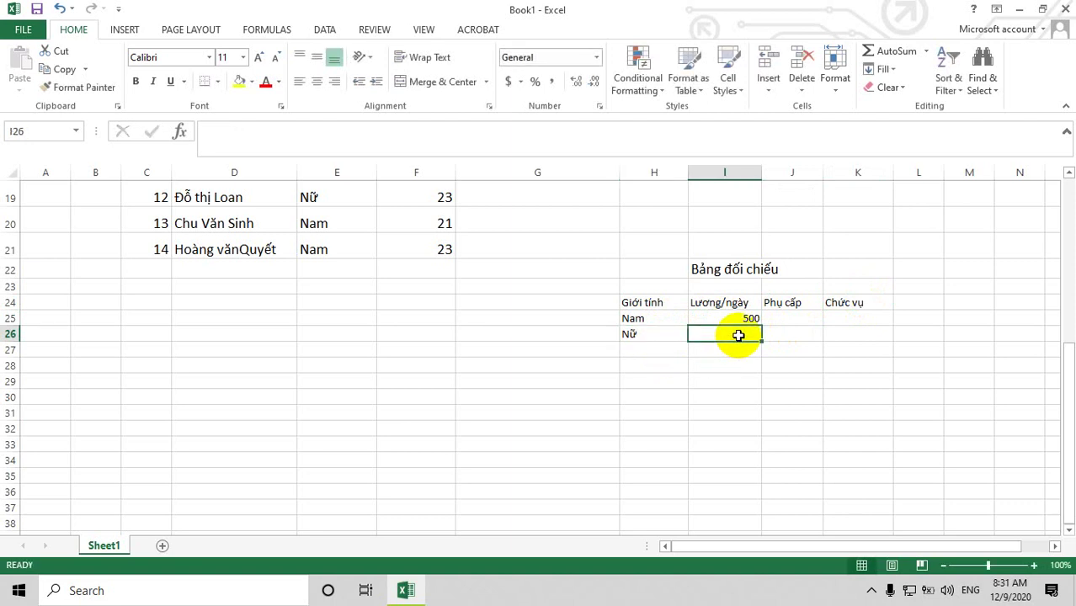
pyautogui.write('400')
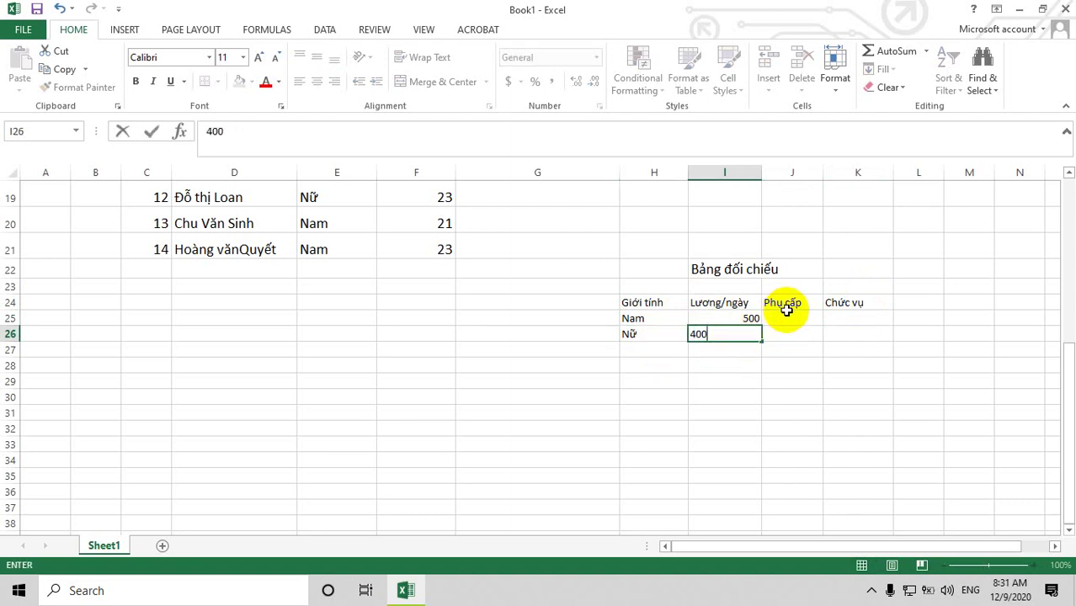
pyautogui.click(786, 319)
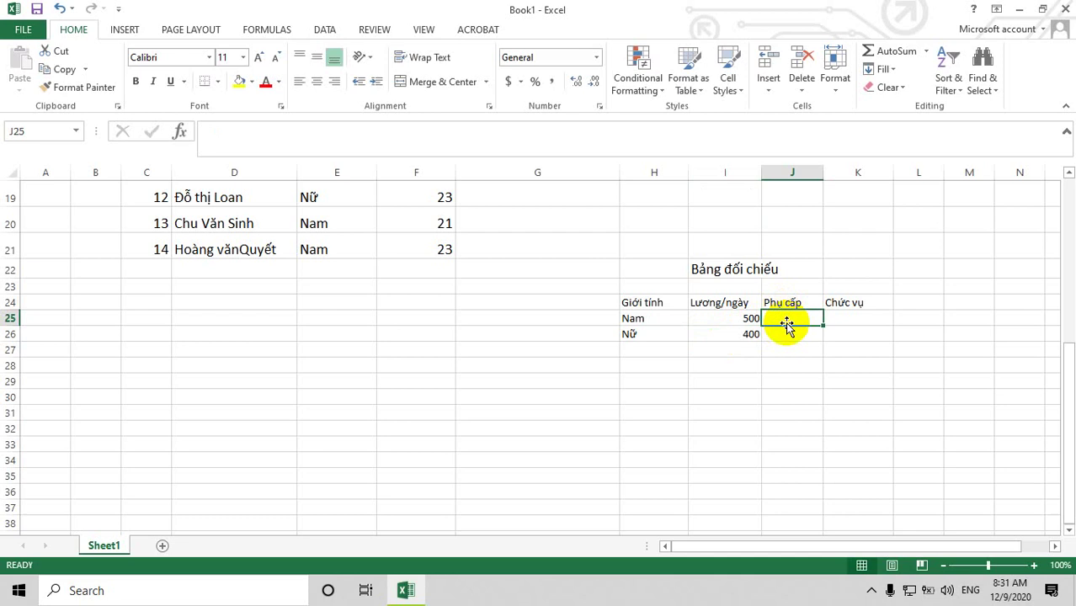
# - Give Nam an allowance of 100 and Nữ 200, correcting the mistyped entries
pyautogui.write('!00')
pyautogui.press('Return')
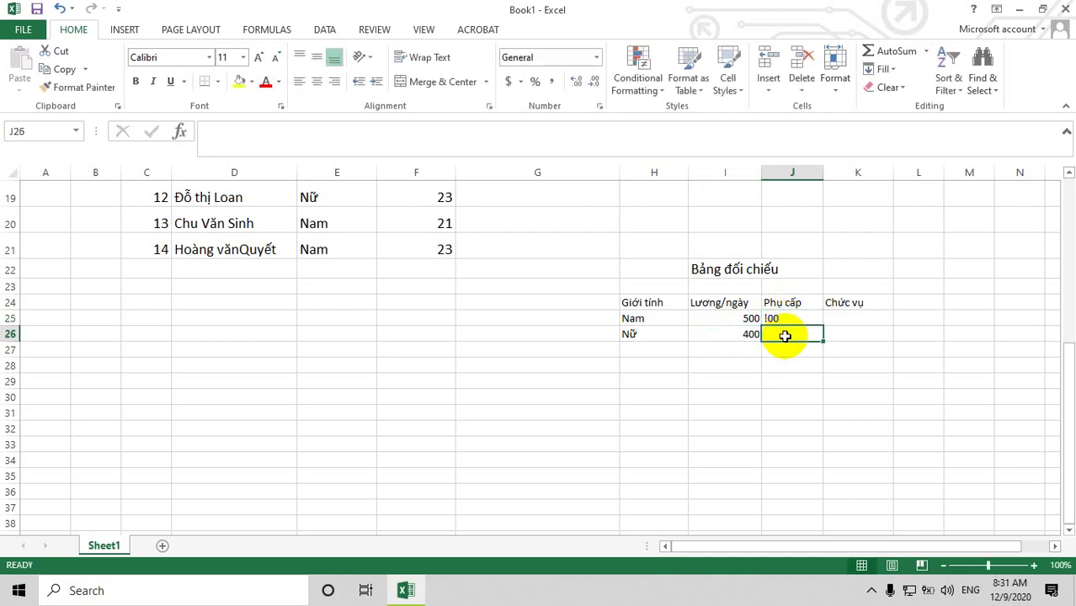
pyautogui.click(793, 319)
pyautogui.press('BackSpace')
pyautogui.write('100')
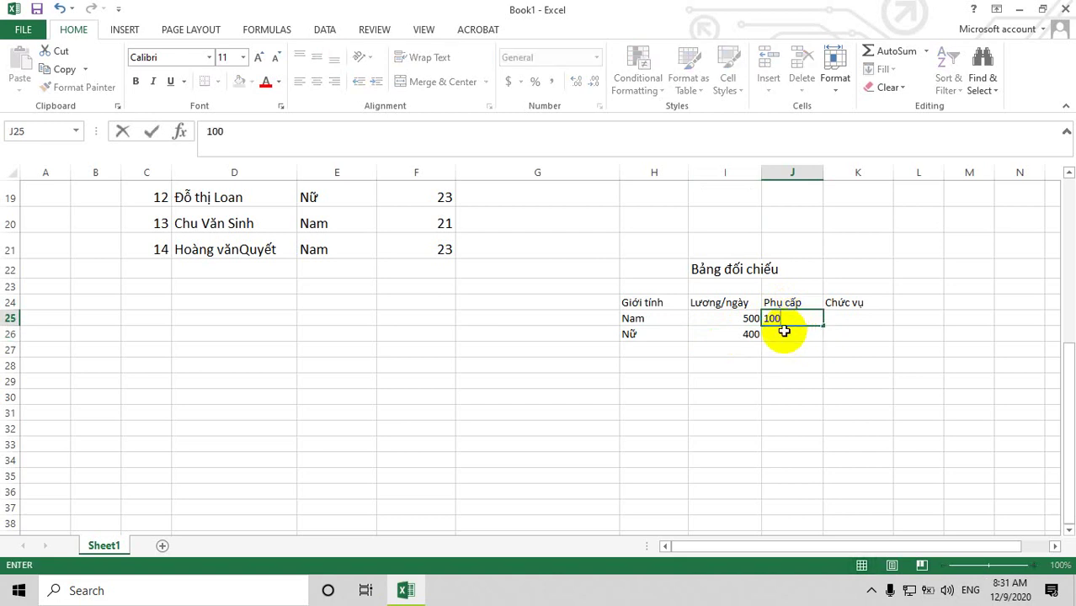
pyautogui.click(784, 331)
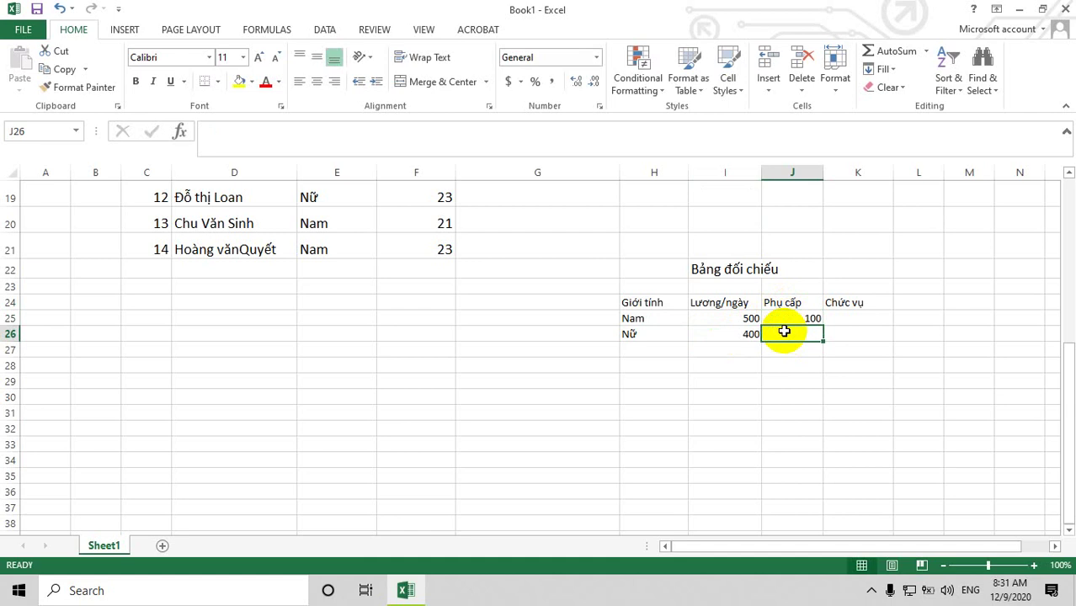
pyautogui.write('@')
pyautogui.press('BackSpace')
pyautogui.write('200')
pyautogui.click(855, 316)
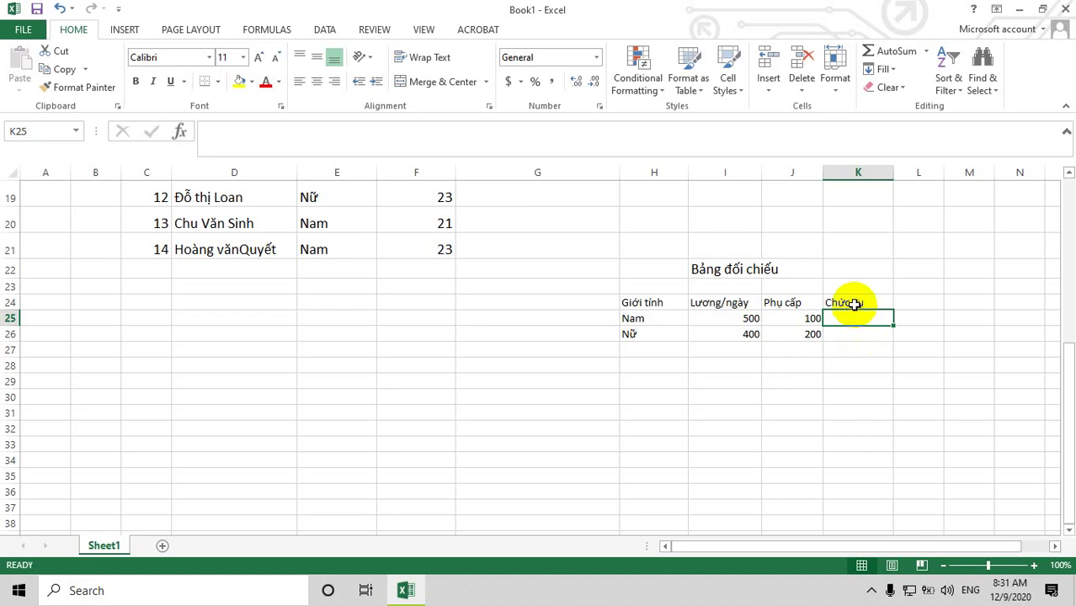
# - Delete the Chức vụ header from the lookup table
pyautogui.click(855, 304)
pyautogui.press('Delete')
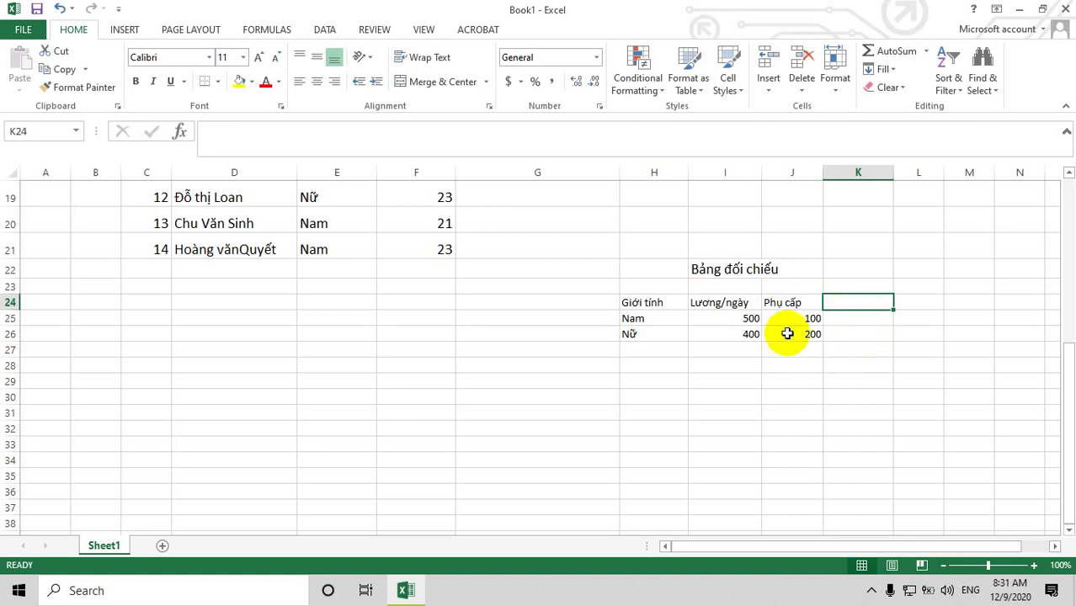
pyautogui.click(480, 333)
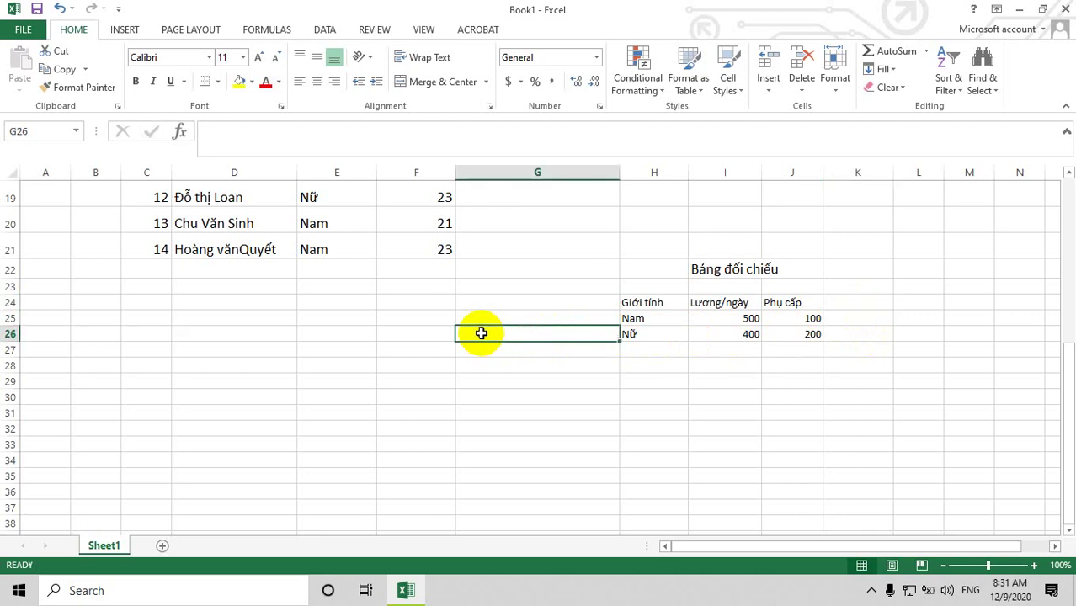
# - Add a centred 'Đối chiếu chức vụ' title for the position table
pyautogui.click(278, 319)
pyautogui.click(337, 320)
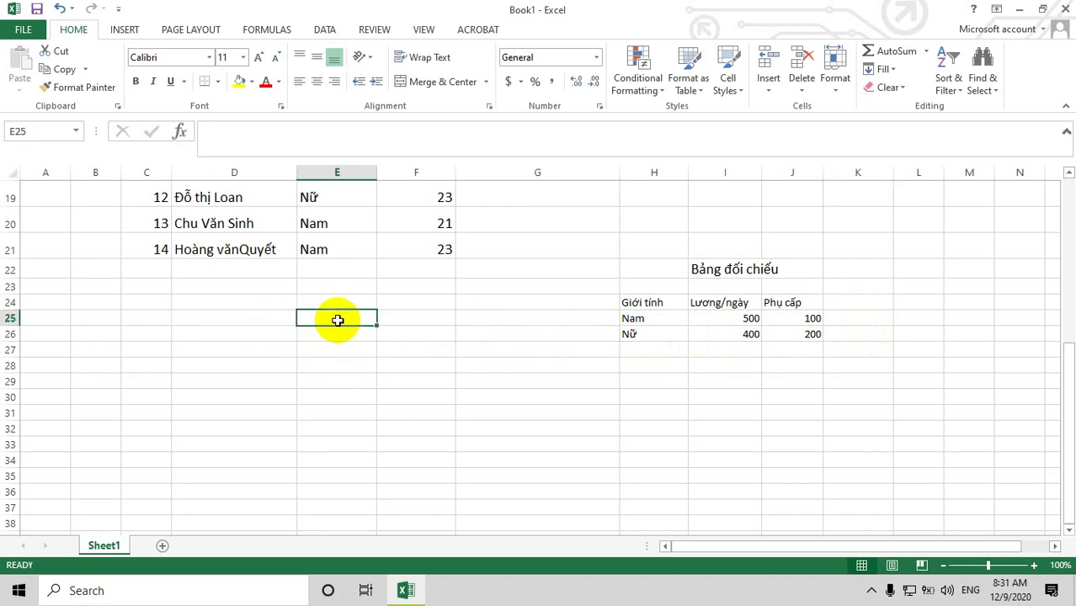
pyautogui.write('Đối chieu chức vụ')
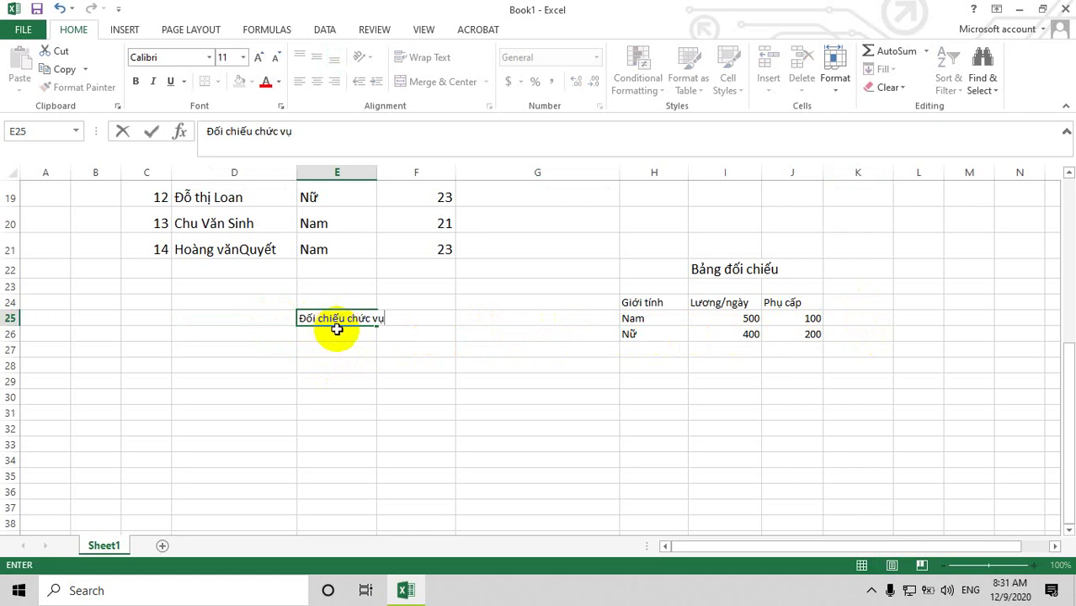
pyautogui.press('Return')
pyautogui.click(322, 316)
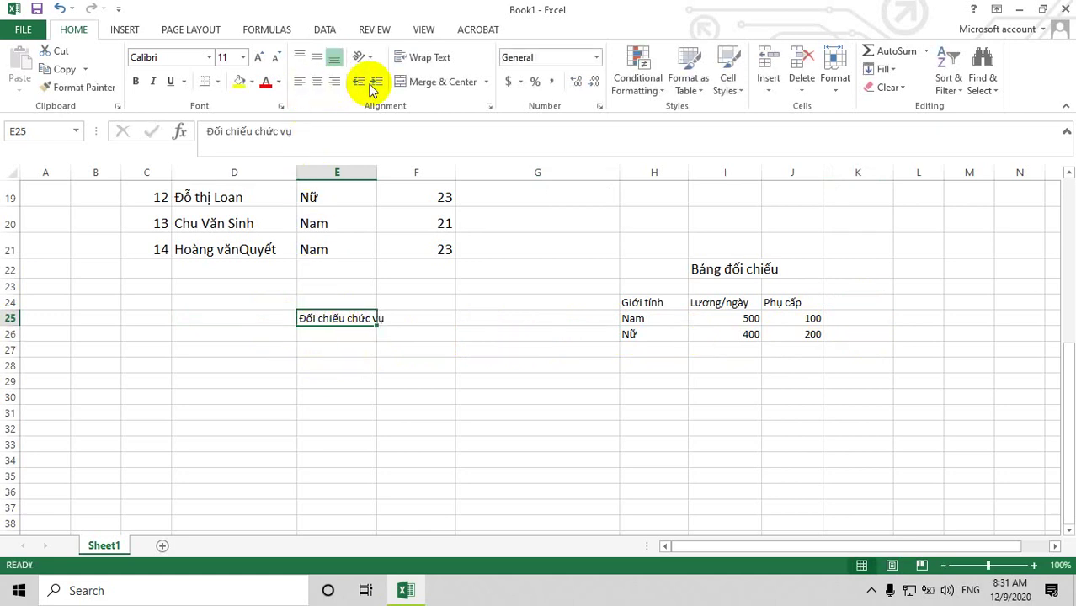
pyautogui.click(423, 81)
# - Enter Tổ trưởng with allowance 200 and Tổ phó with 100, fixing Tổ phó's accent
pyautogui.click(336, 334)
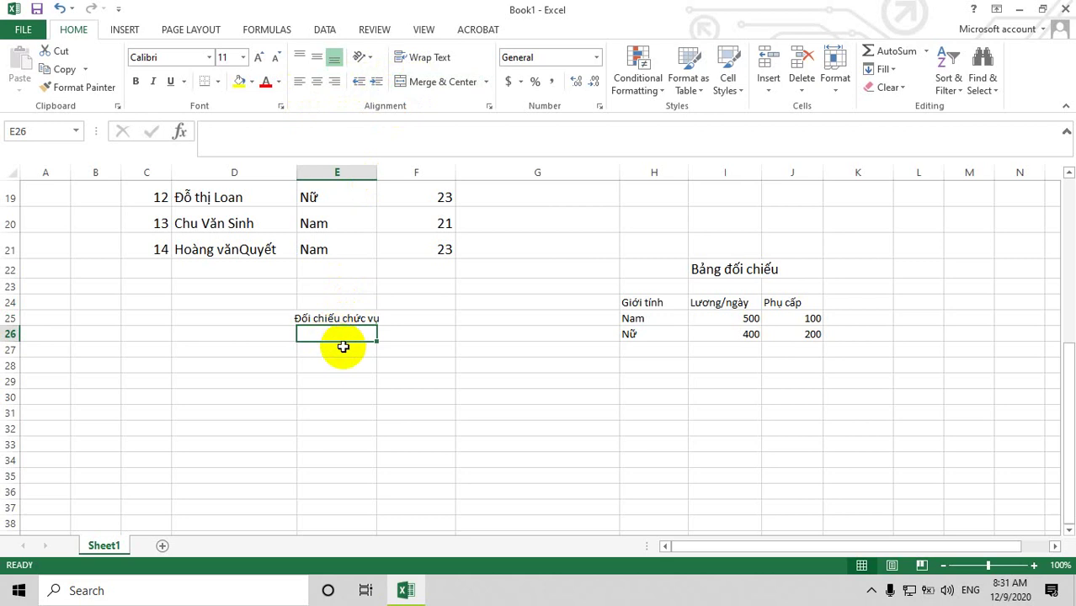
pyautogui.write('To')
pyautogui.write(' tr')
pyautogui.write('ương')
pyautogui.click(417, 336)
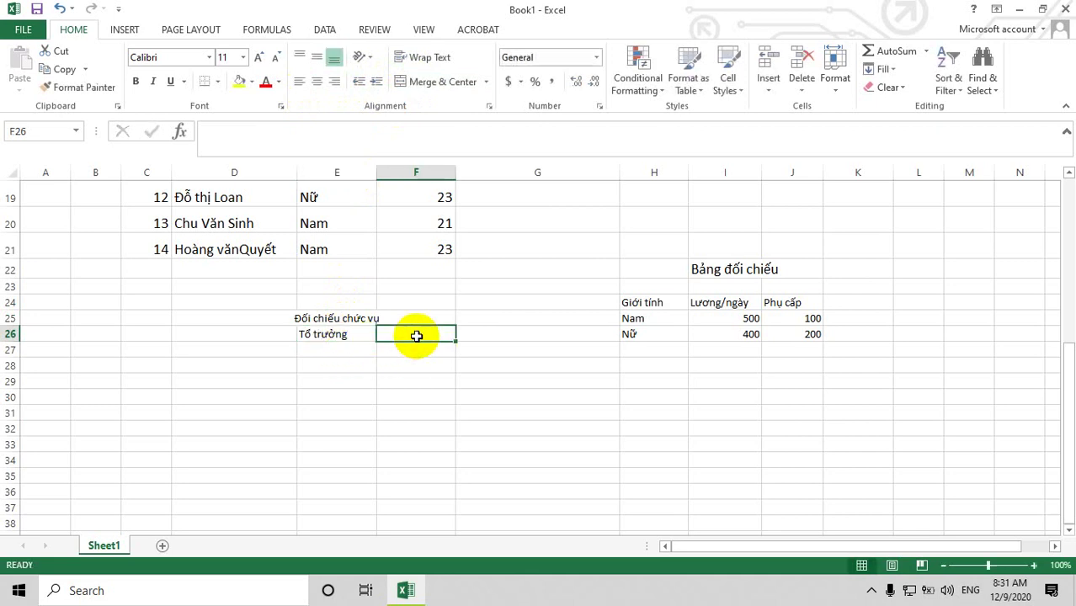
pyautogui.write('200')
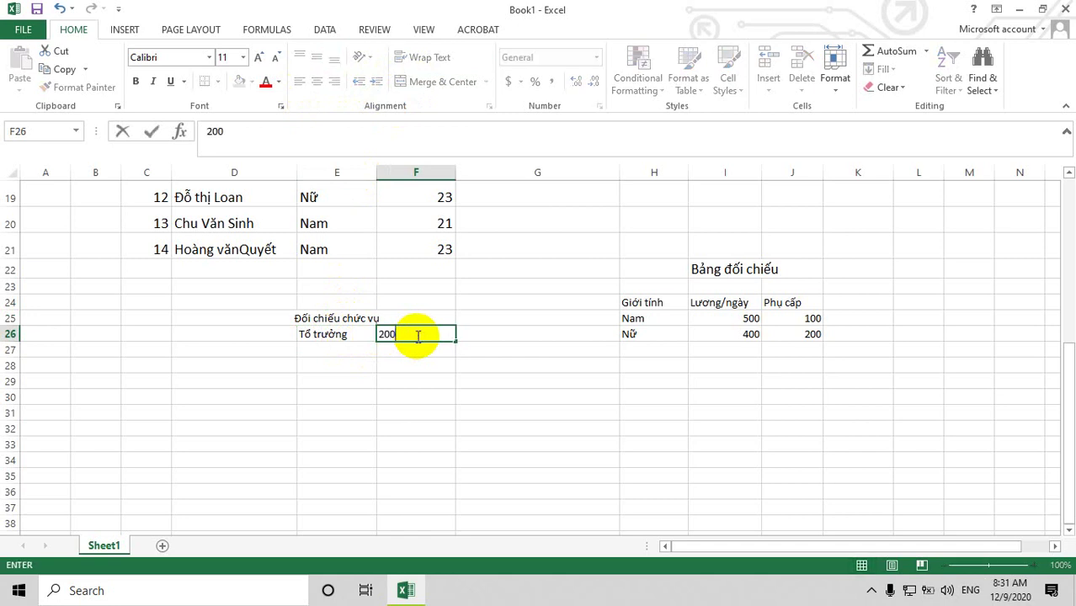
pyautogui.click(328, 351)
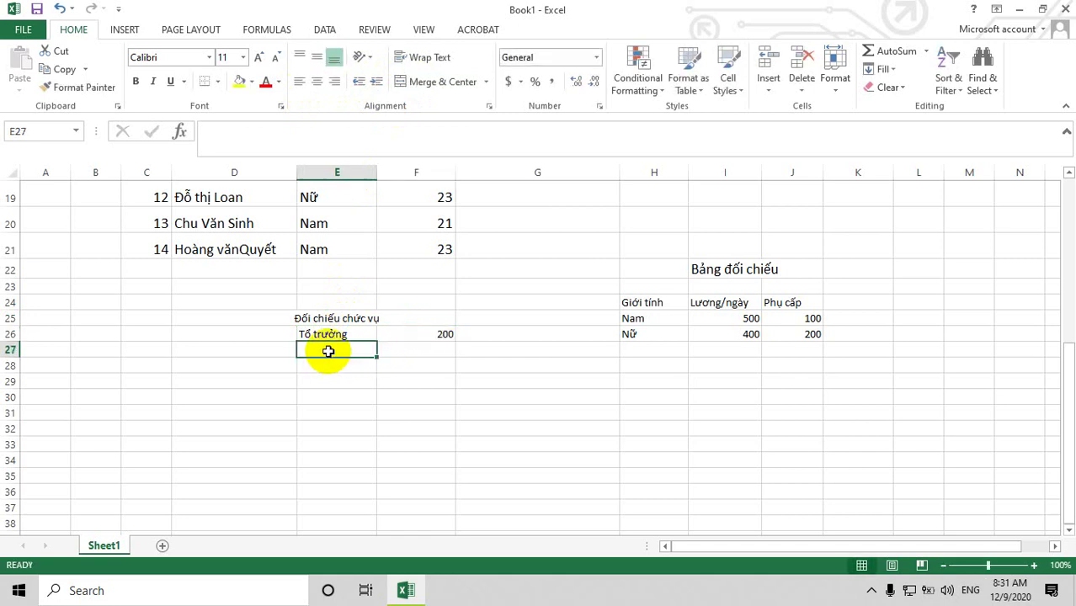
pyautogui.write('To')
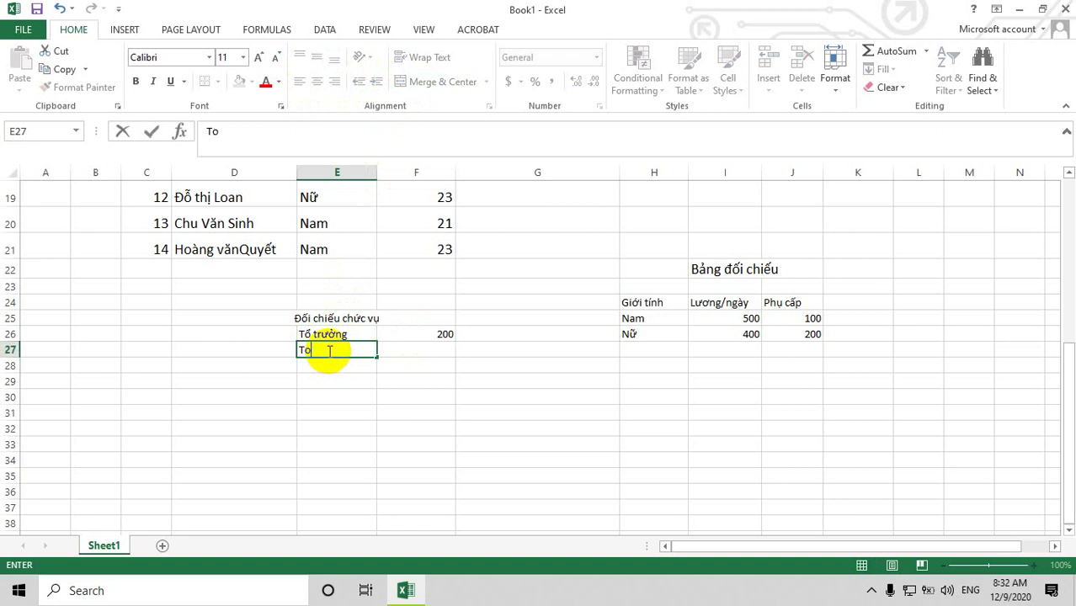
pyautogui.write(' pho')
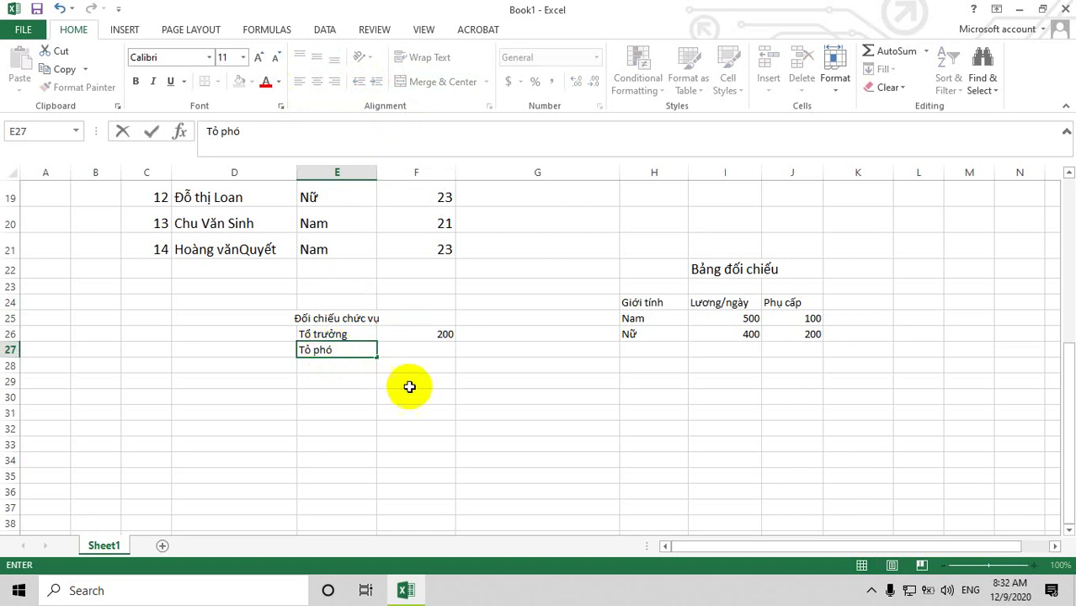
pyautogui.click(435, 349)
pyautogui.click(312, 351)
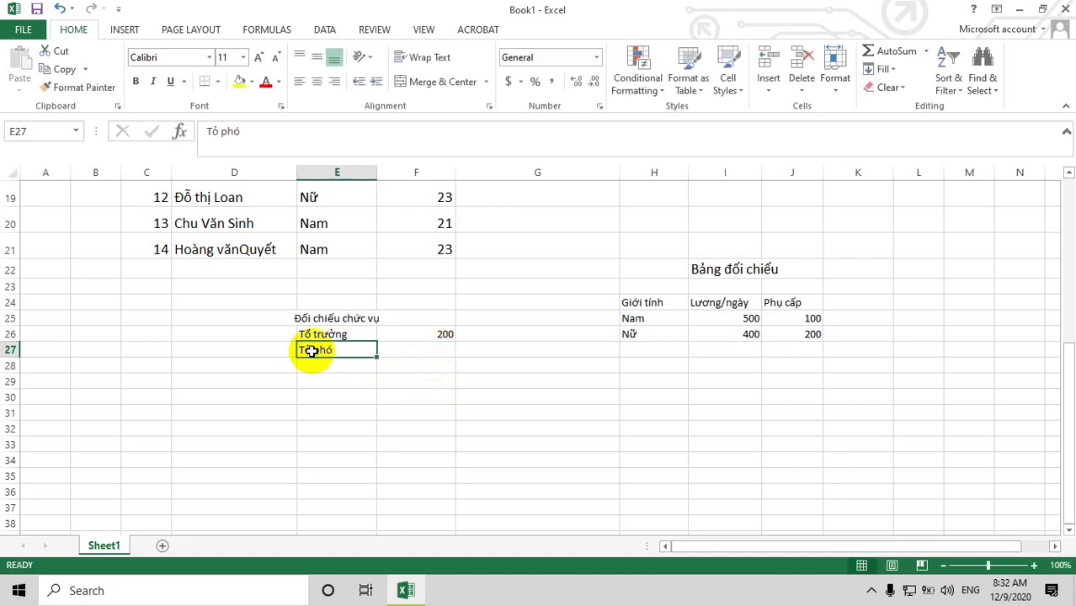
pyautogui.doubleClick(312, 351)
pyautogui.press('BackSpace')
pyautogui.write('ô')
pyautogui.click(418, 351)
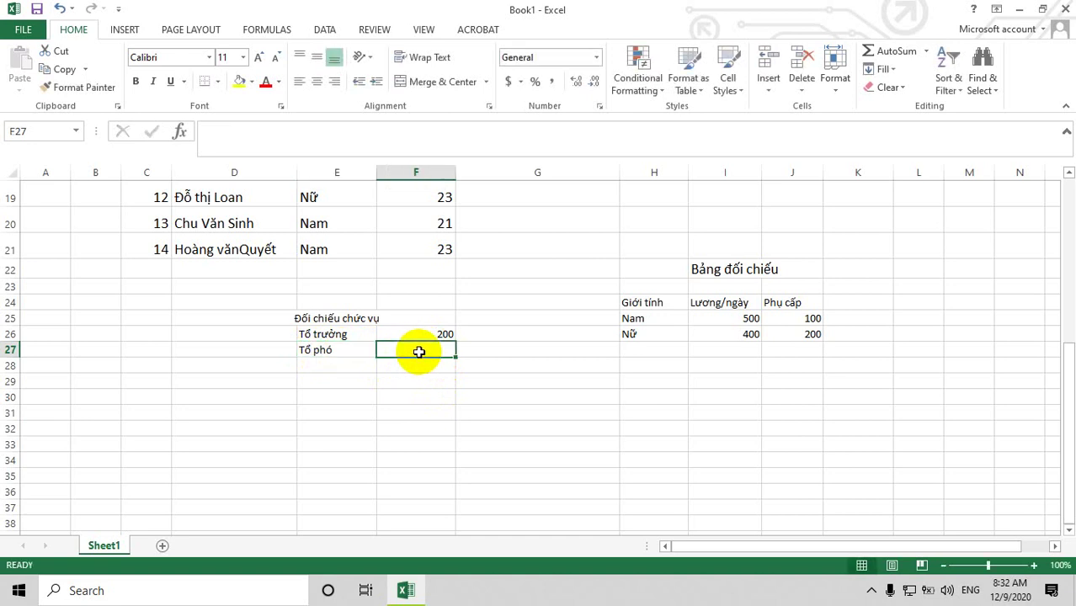
pyautogui.write('100')
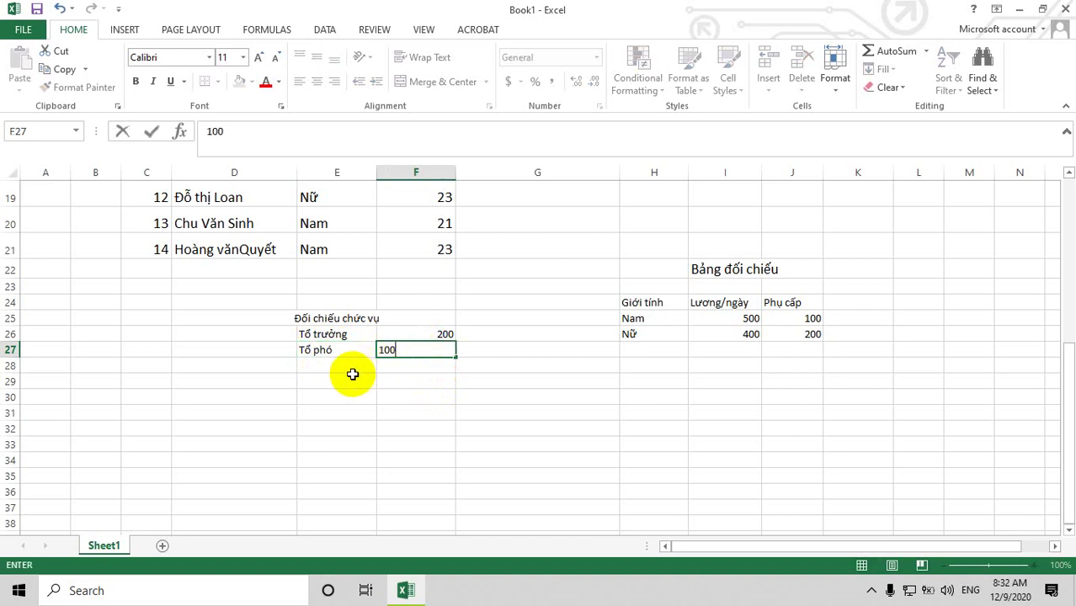
pyautogui.click(343, 365)
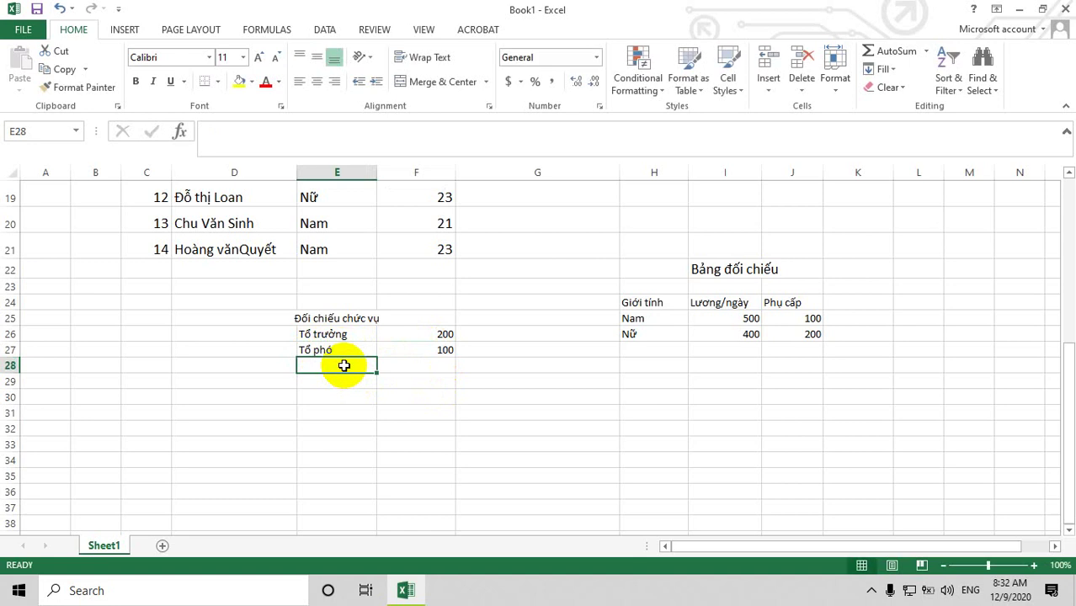
# - Add Giám đốc with allowance 300 and Phó giám đốc with 250
pyautogui.write('Giám')
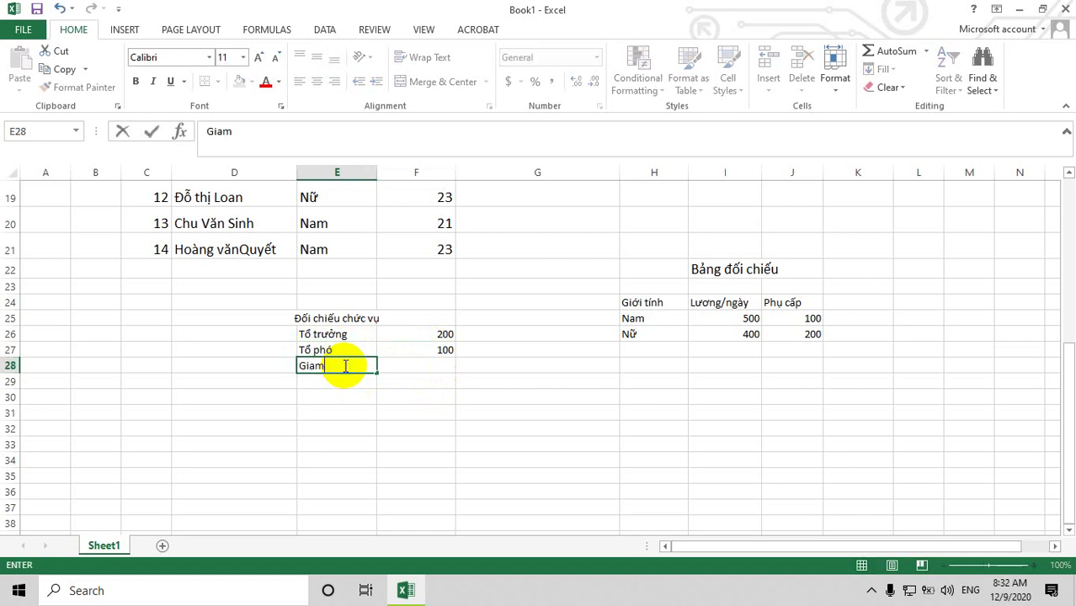
pyautogui.write(' đốc')
pyautogui.click(416, 367)
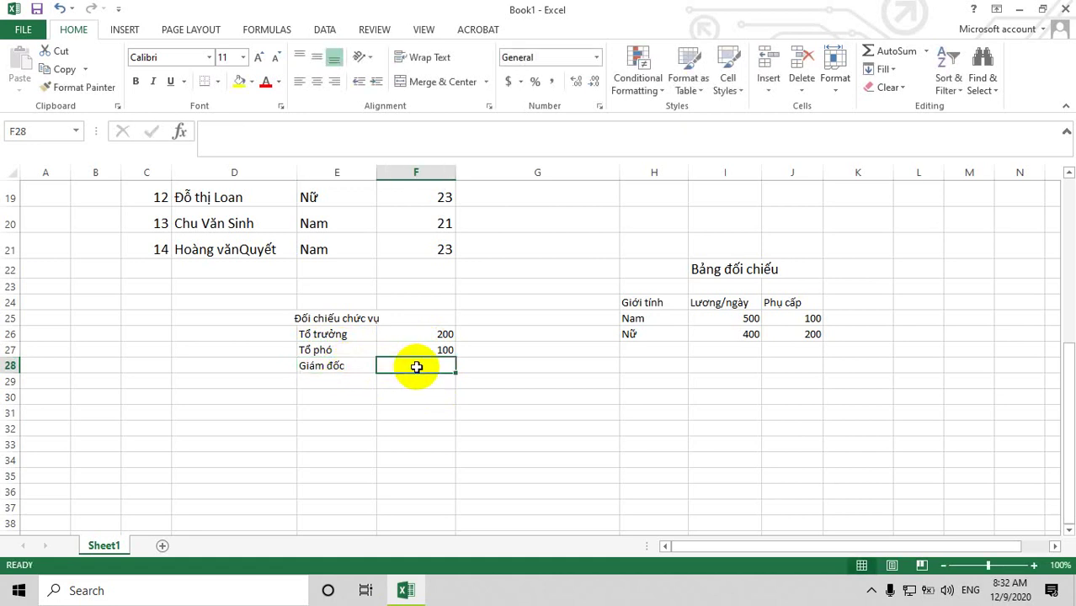
pyautogui.write('300')
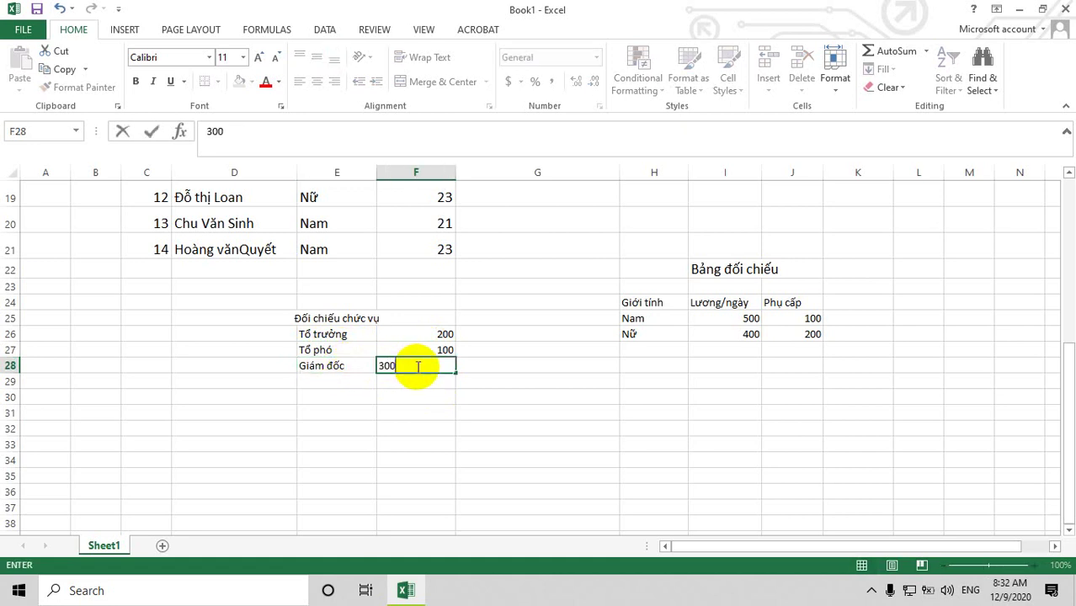
pyautogui.click(308, 380)
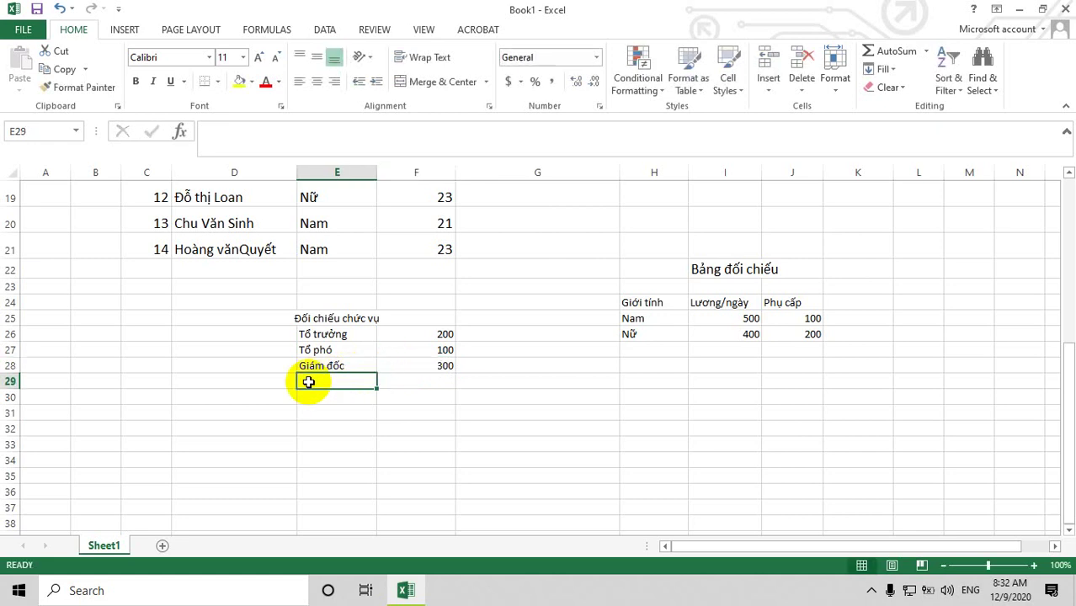
pyautogui.write('Phó')
pyautogui.write(' giam')
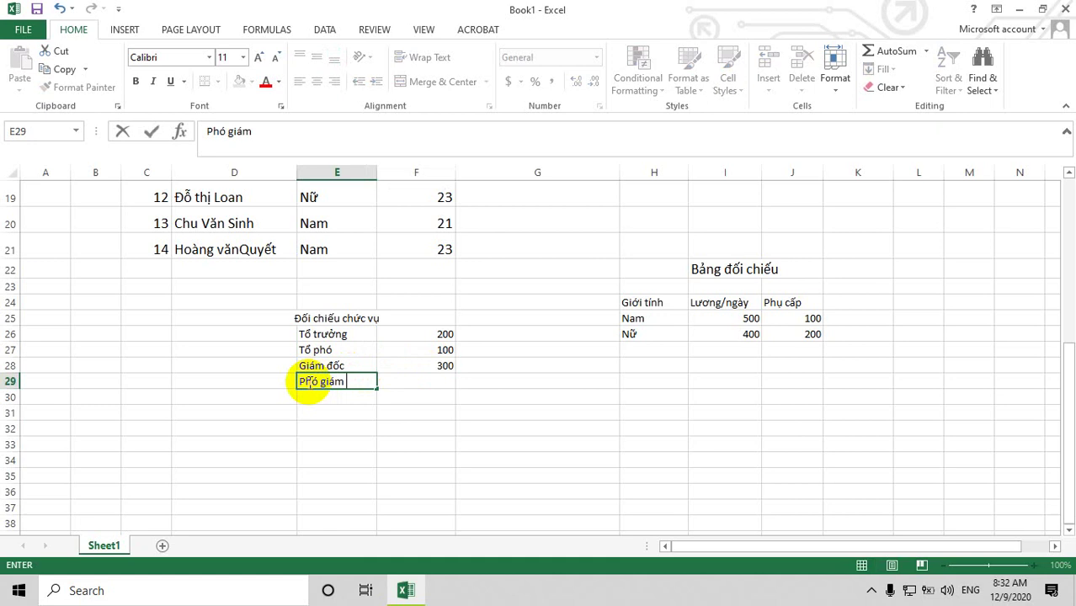
pyautogui.write(' đôc')
pyautogui.click(436, 389)
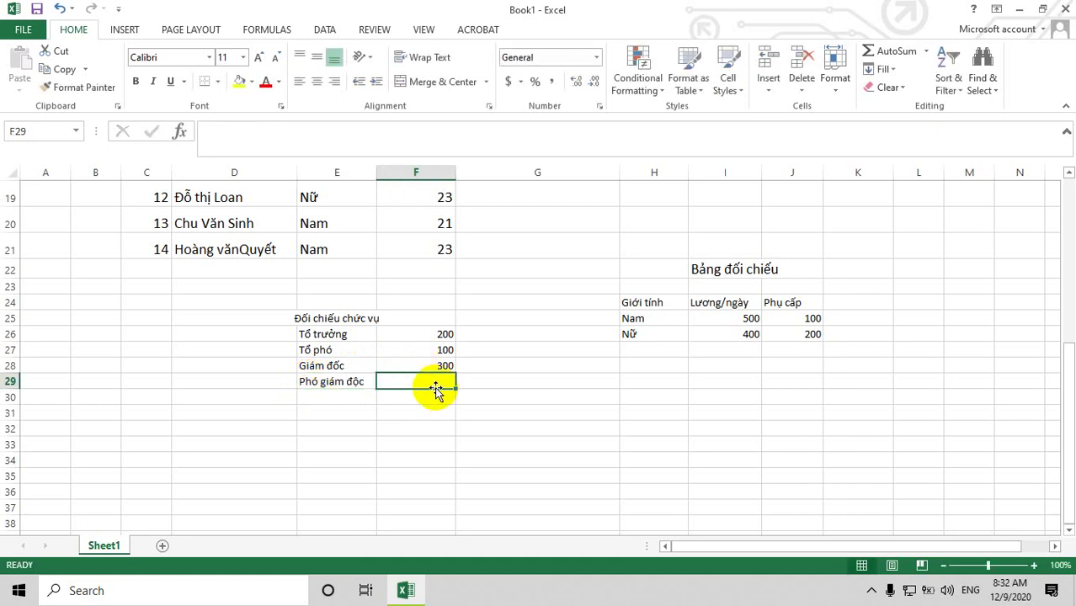
pyautogui.write('250')
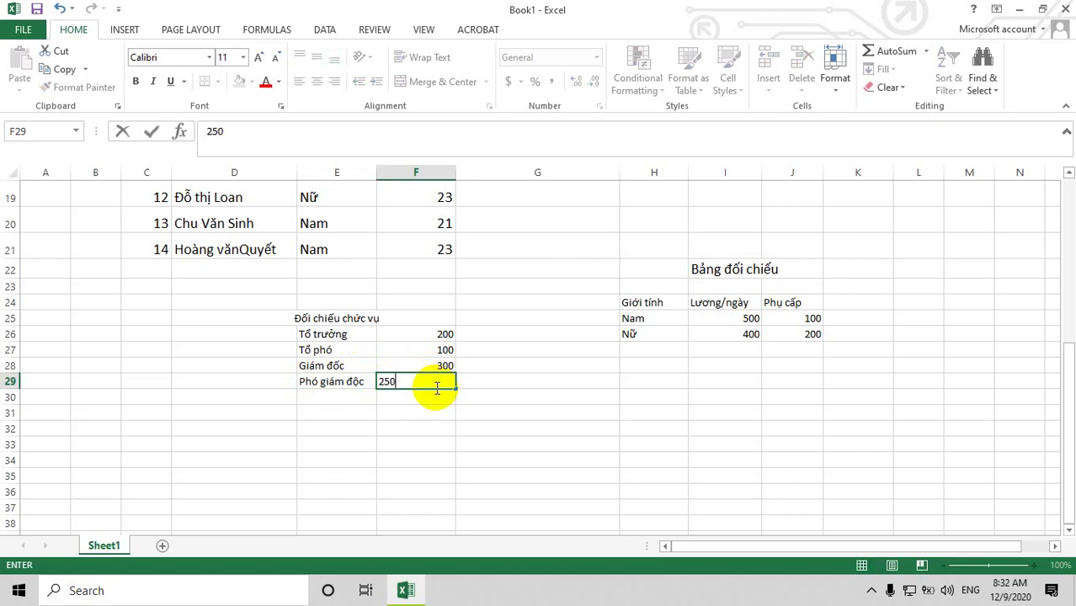
pyautogui.click(481, 380)
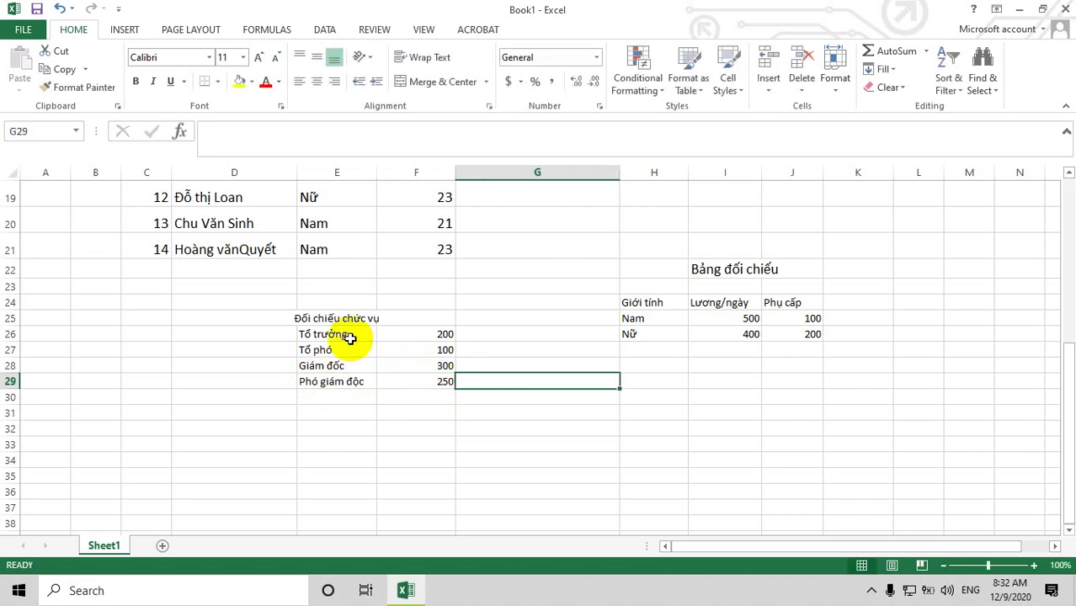
pyautogui.click(336, 319)
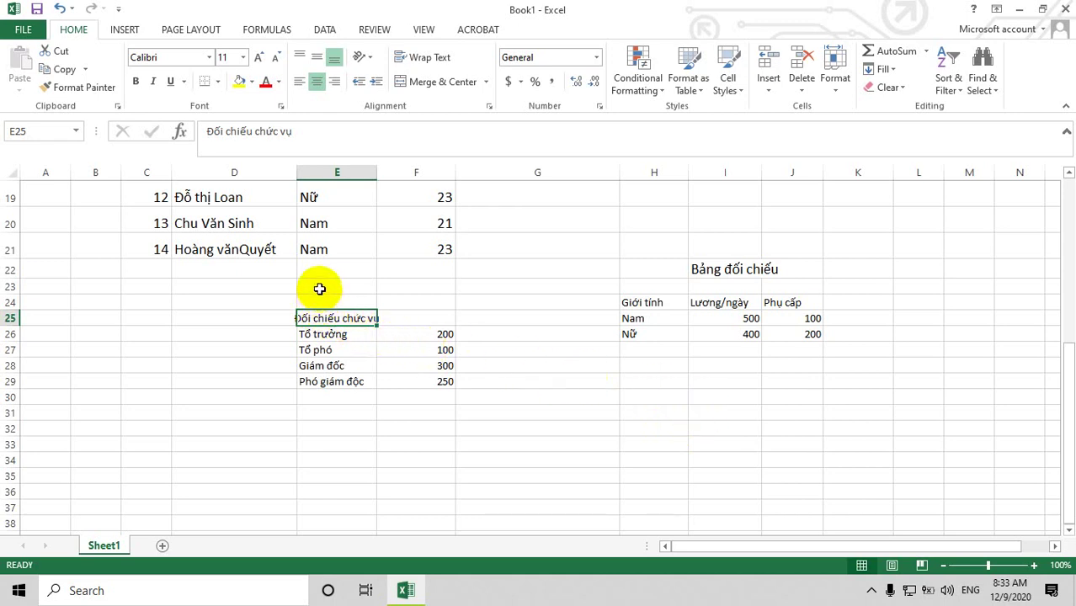
pyautogui.moveTo(313, 287)
pyautogui.mouseDown()
pyautogui.moveTo(589, 402)
pyautogui.moveTo(810, 411)
pyautogui.mouseUp()
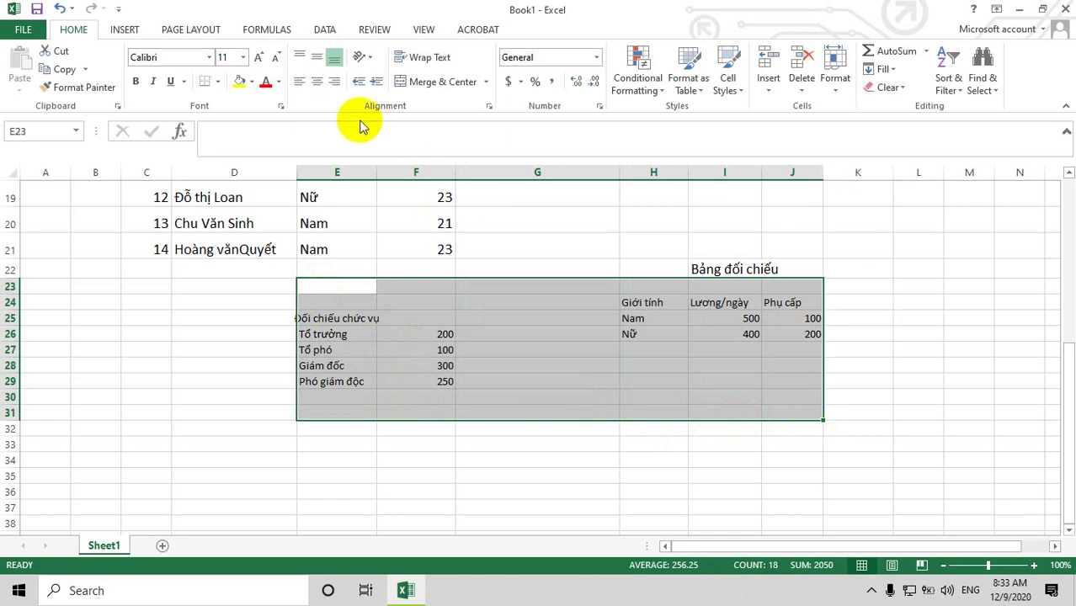
# - Set the font size of both lookup tables in E23:J31 to 14
pyautogui.click(243, 56)
pyautogui.click(225, 152)
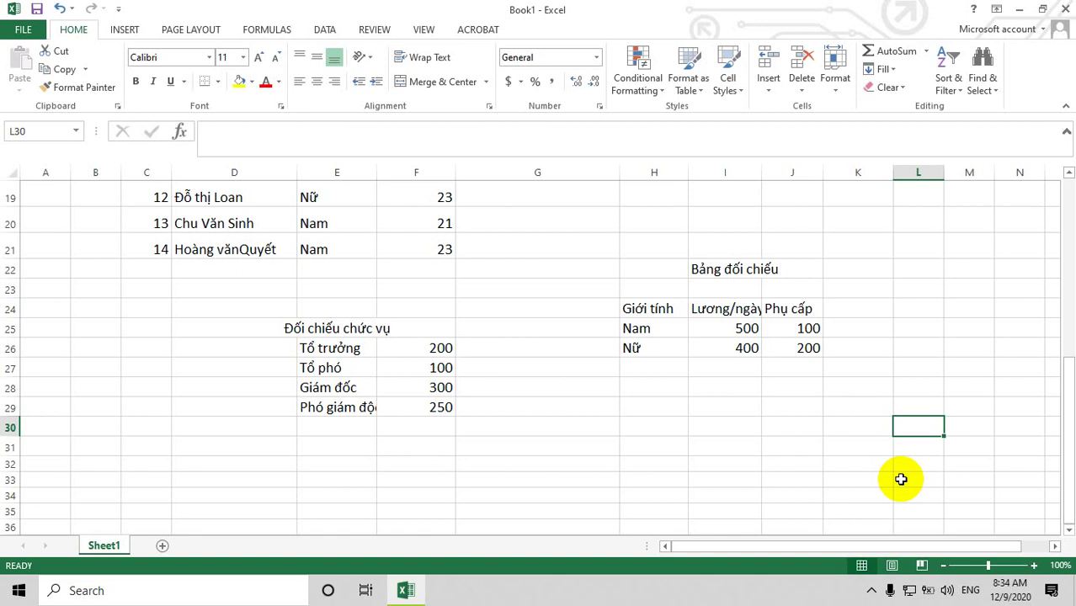
pyautogui.scroll(3, 876, 416)
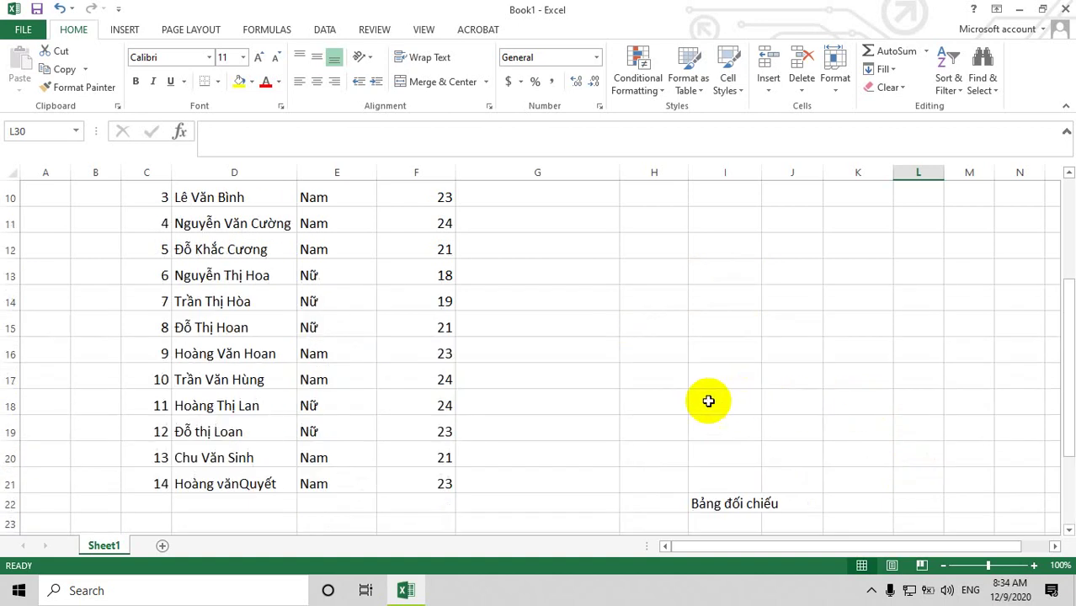
pyautogui.scroll(2, 681, 401)
pyautogui.scroll(-3, 681, 402)
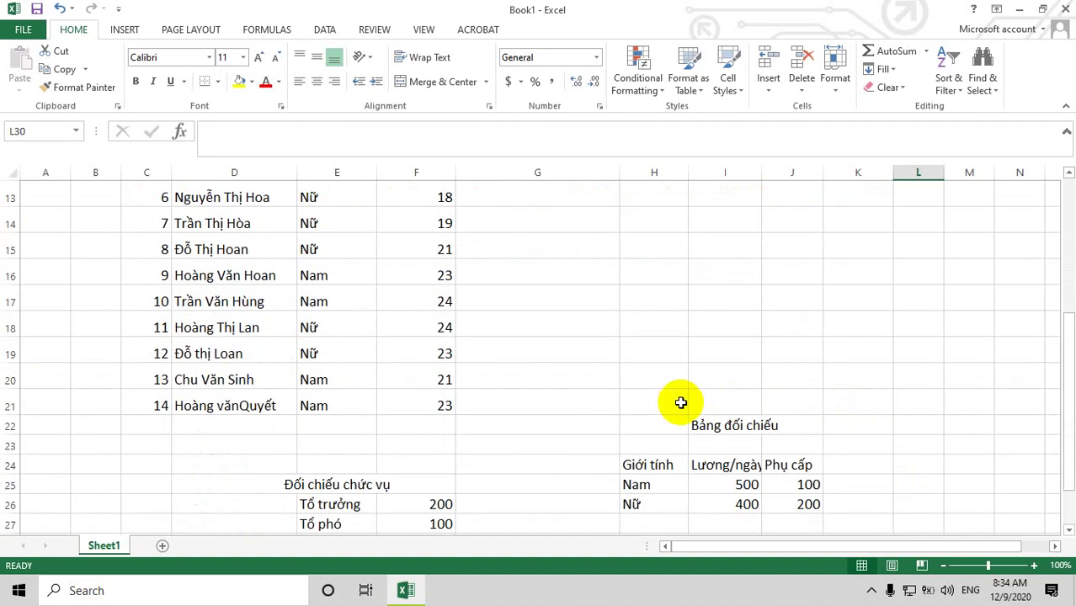
pyautogui.scroll(-2, 682, 401)
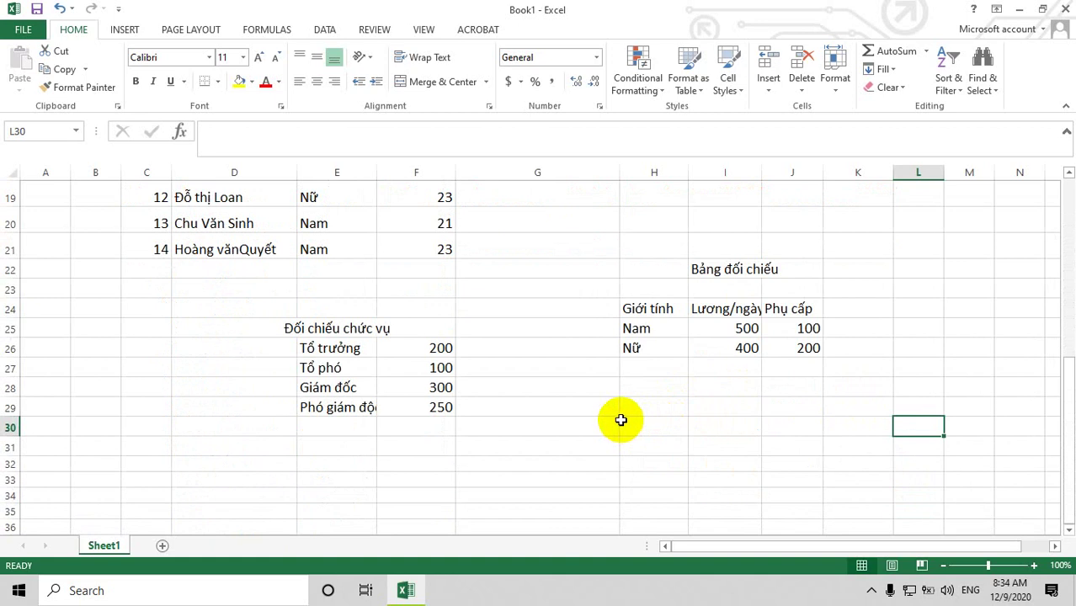
pyautogui.scroll(1, 619, 420)
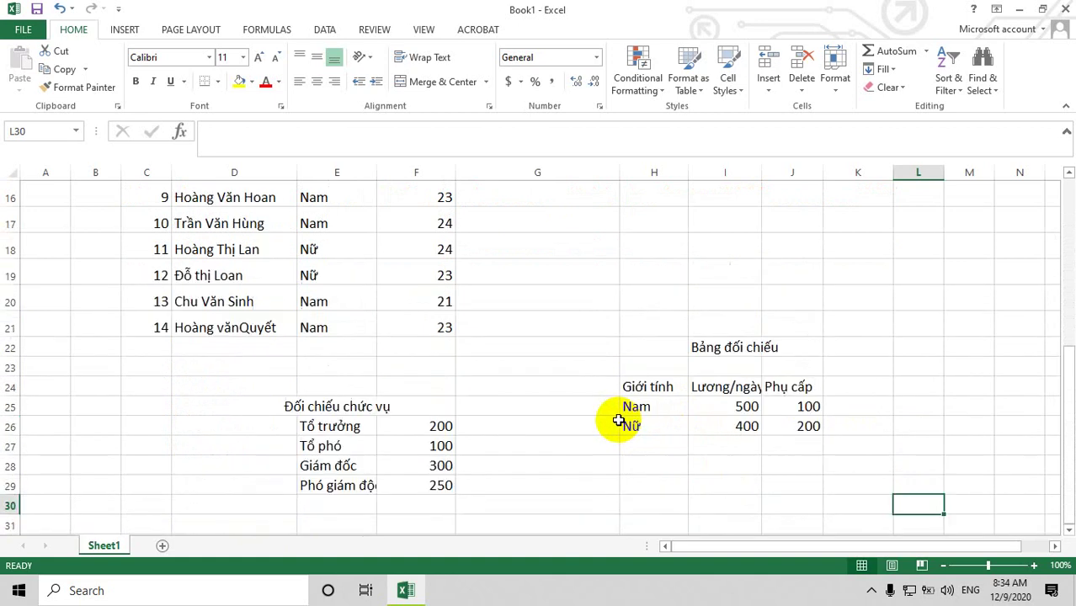
pyautogui.scroll(3, 619, 418)
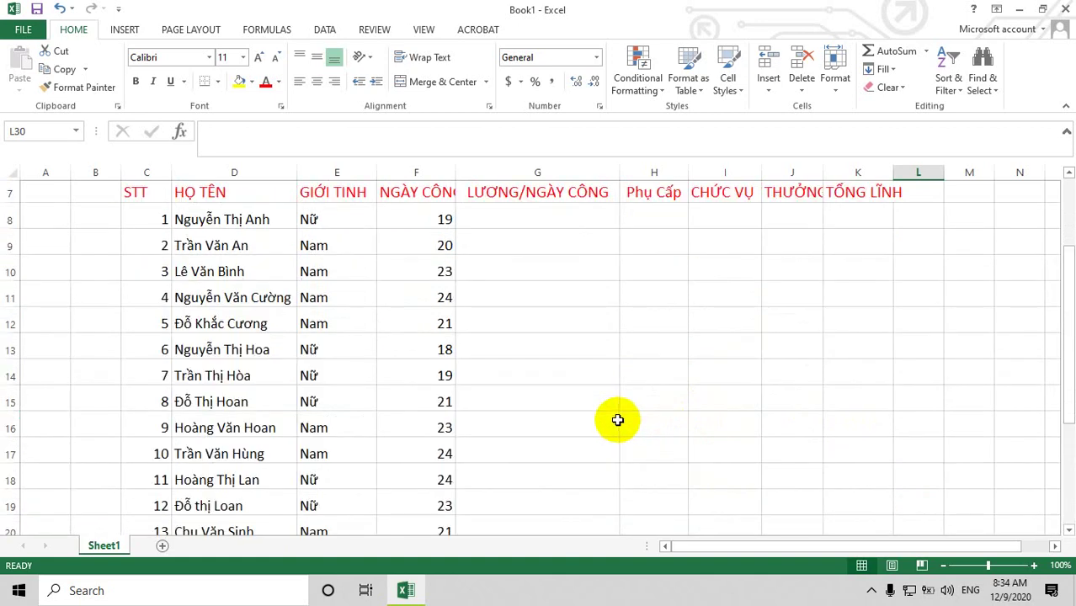
# - Enter Tổ trưởng as the second employee's position and Tổ phó in row 15
pyautogui.click(719, 222)
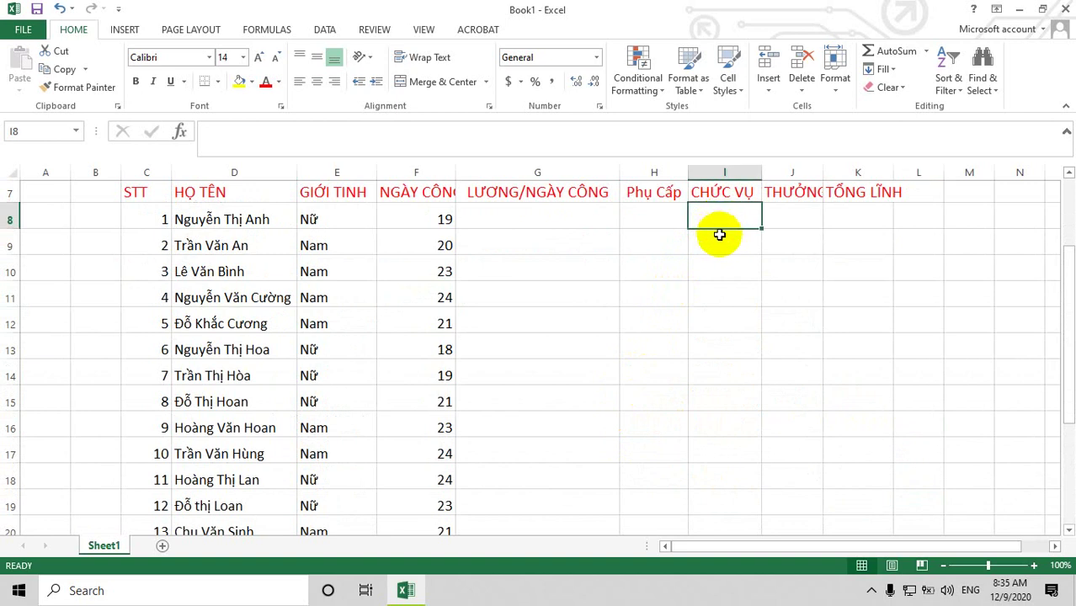
pyautogui.click(719, 235)
pyautogui.write('T')
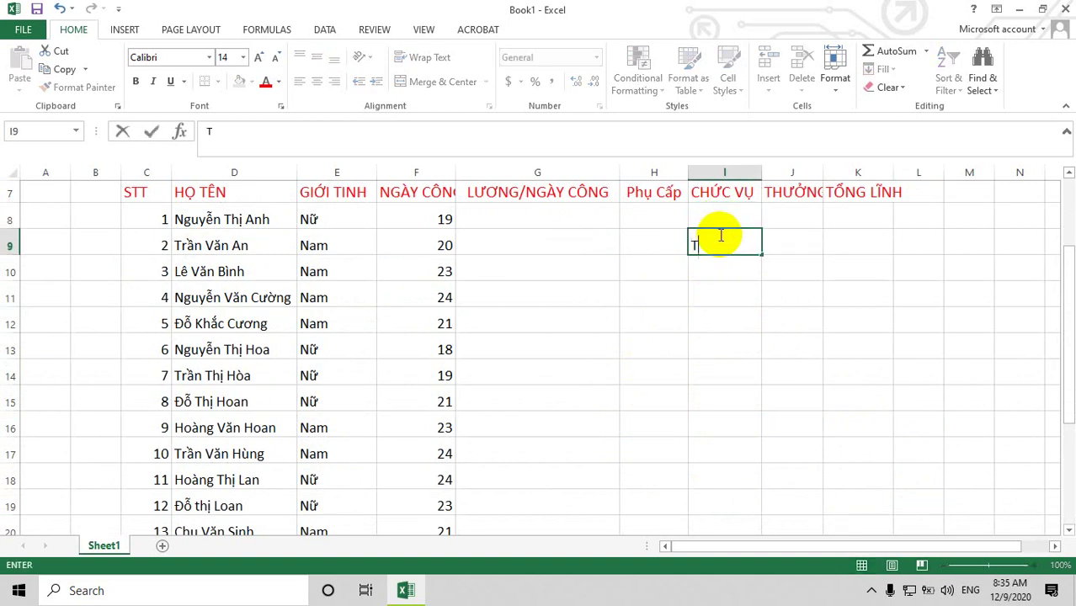
pyautogui.write('ổ ')
pyautogui.write('tr')
pyautogui.write('ương')
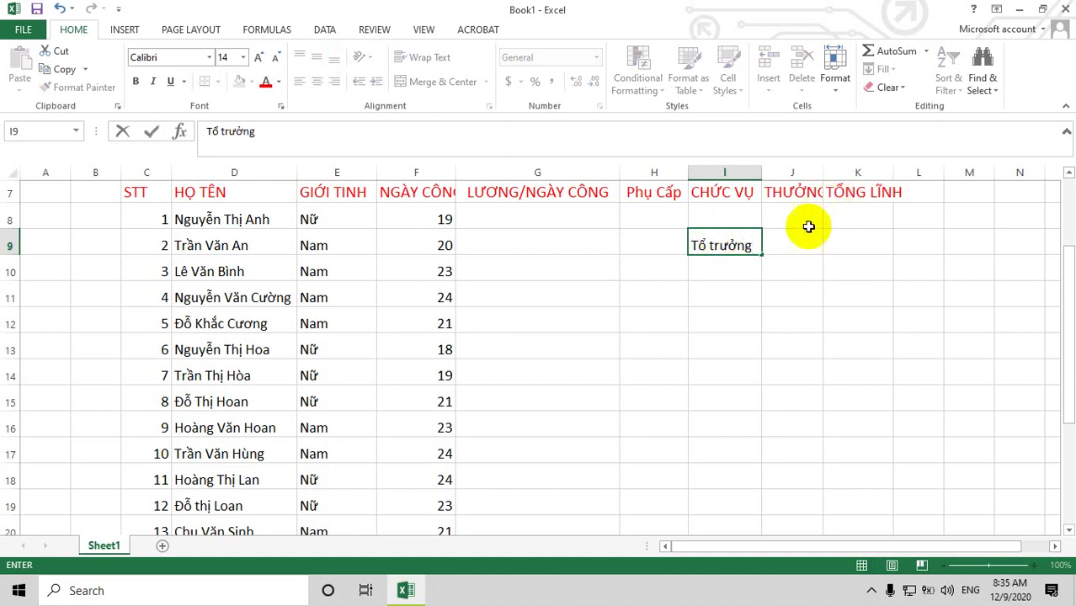
pyautogui.scroll(-3, 682, 327)
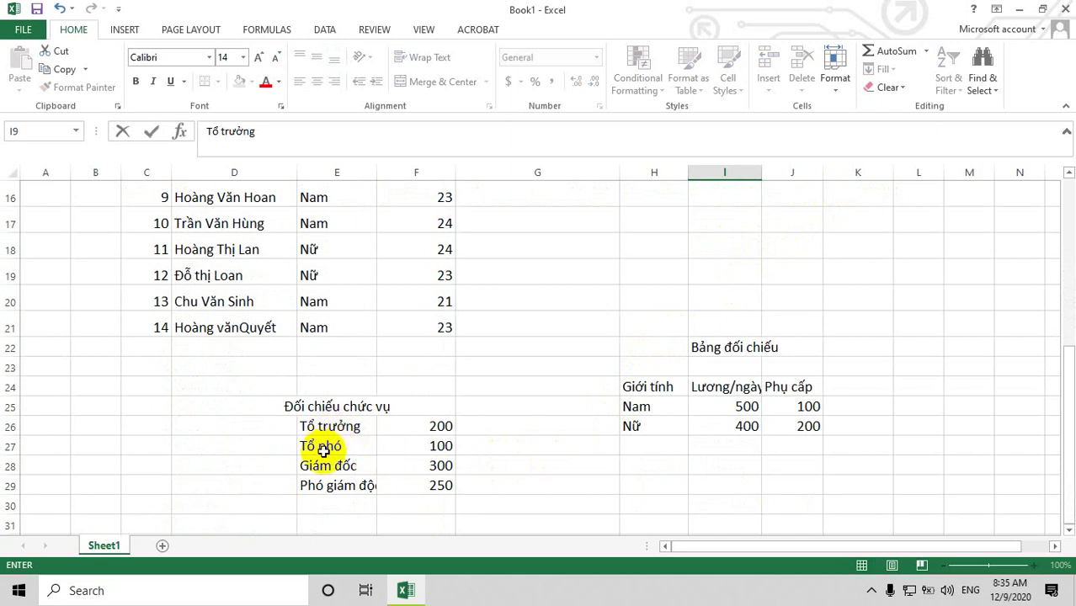
pyautogui.scroll(2, 324, 447)
pyautogui.scroll(1, 324, 446)
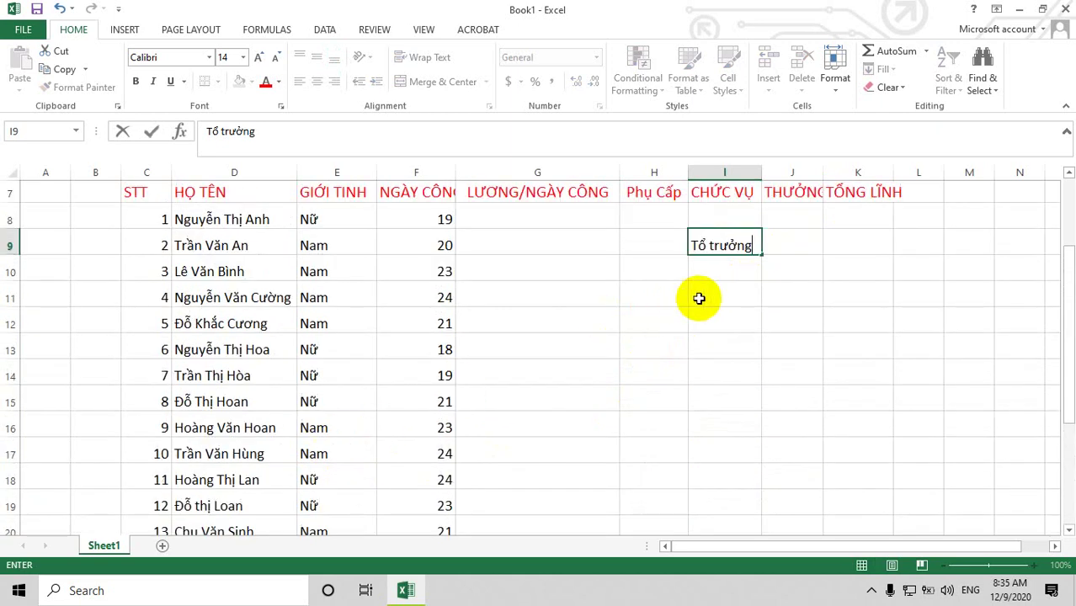
pyautogui.click(713, 402)
pyautogui.write('To')
pyautogui.write(' phó')
pyautogui.scroll(-2, 713, 403)
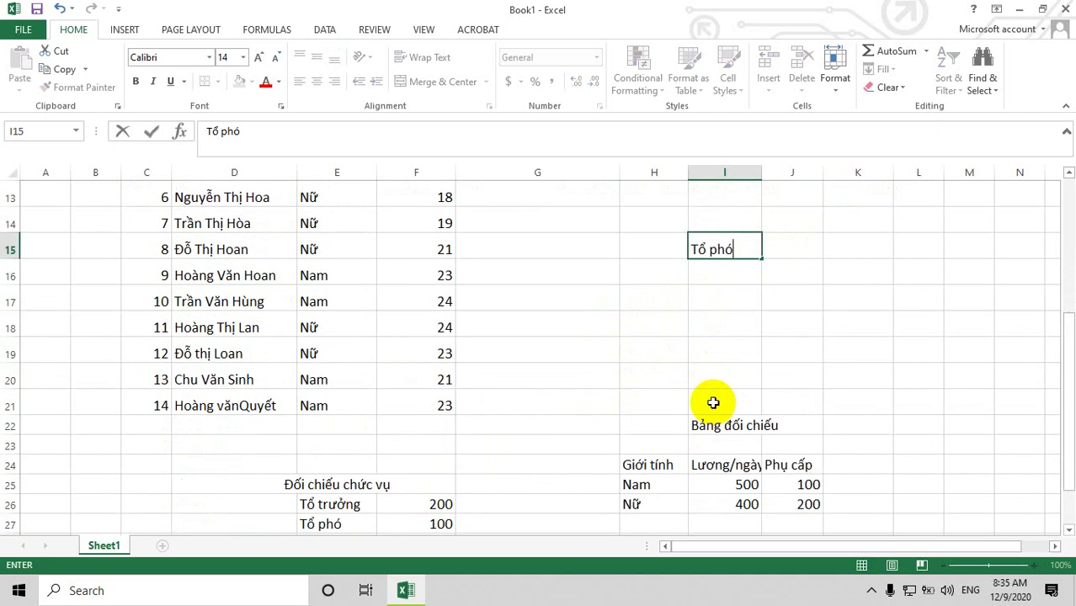
pyautogui.scroll(-2, 522, 445)
pyautogui.scroll(2, 449, 409)
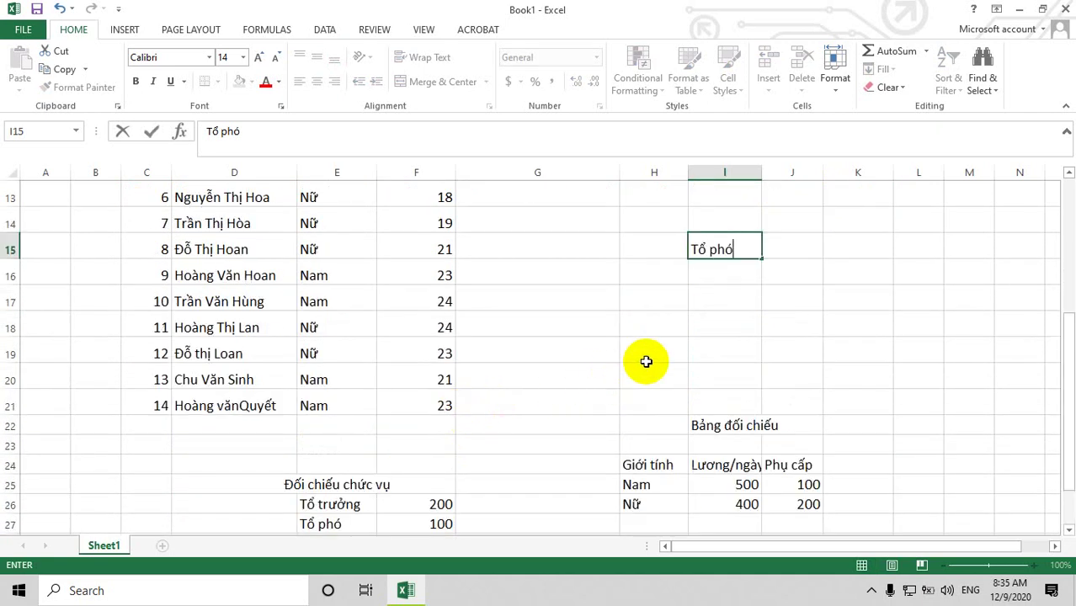
pyautogui.click(714, 327)
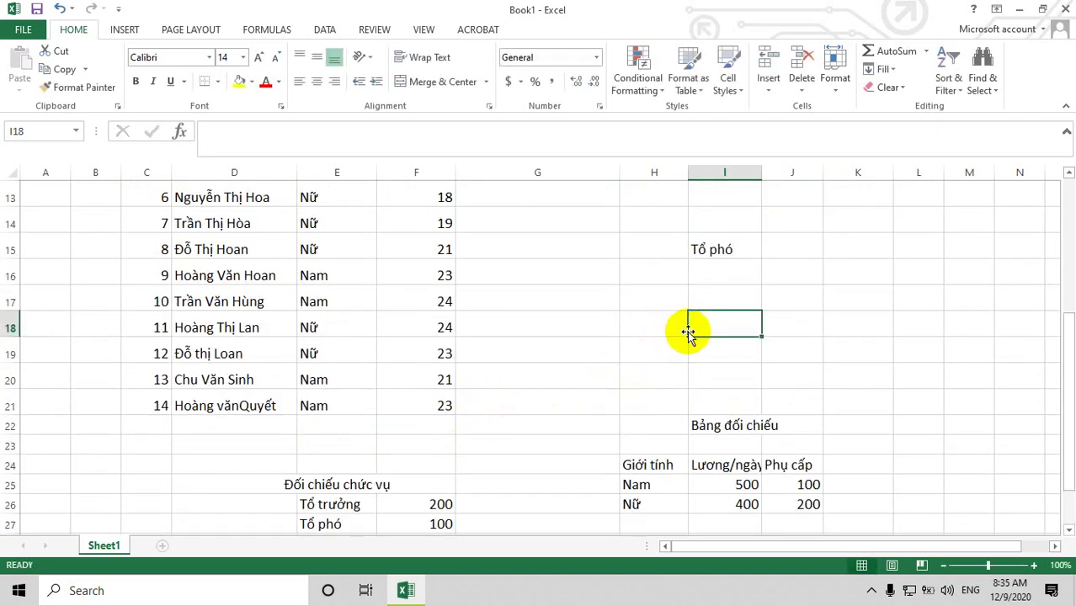
# - Enter Giám đốc in row 18 and Phó giám đốc for the first employee in row 8
pyautogui.write('Giảm ')
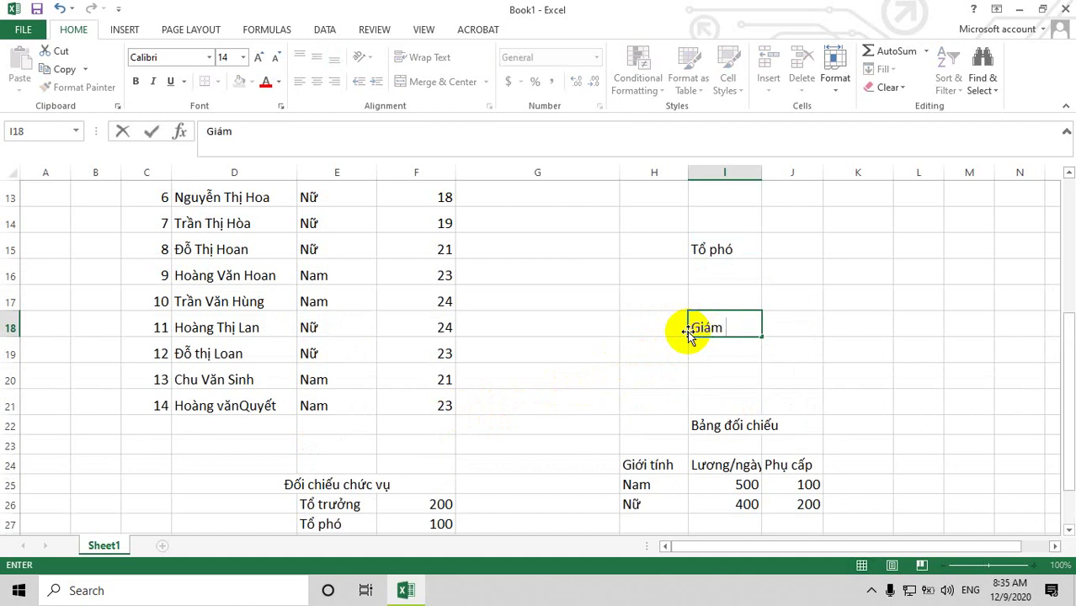
pyautogui.write('đốc')
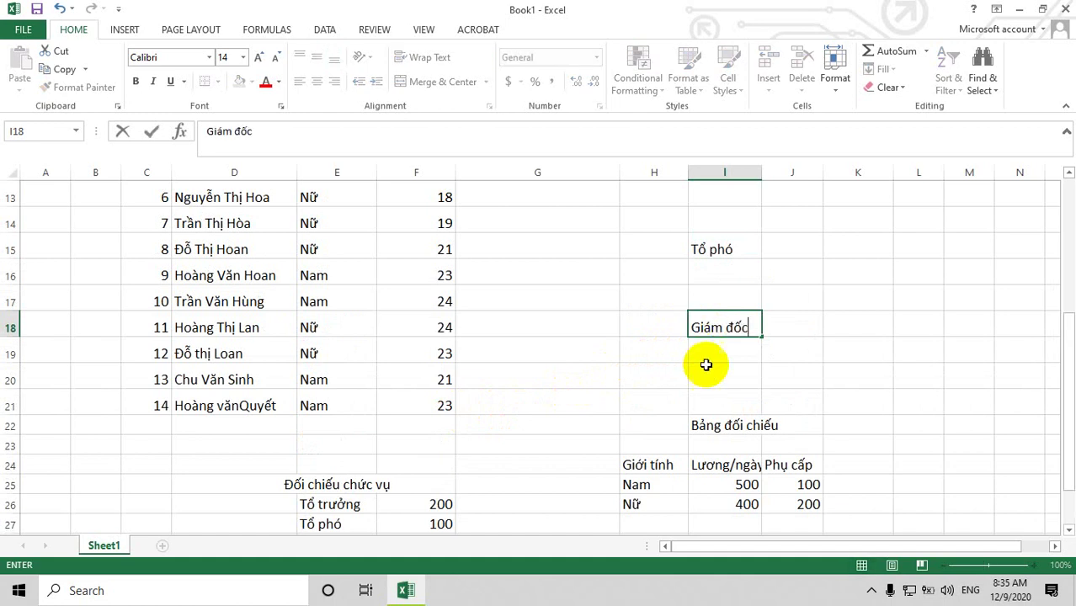
pyautogui.scroll(-1, 705, 365)
pyautogui.scroll(-1, 704, 355)
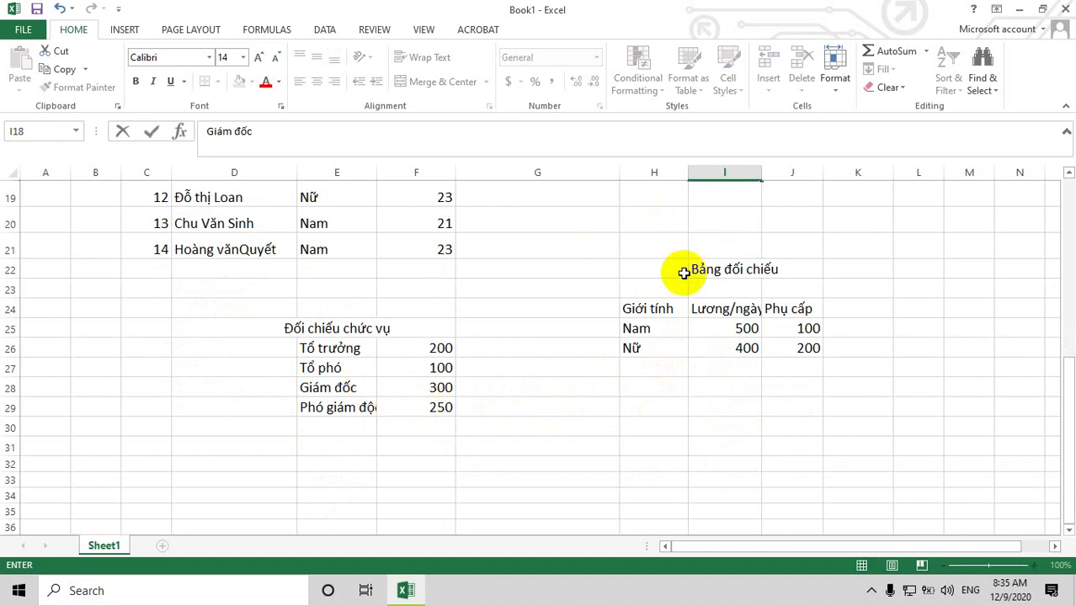
pyautogui.scroll(2, 683, 273)
pyautogui.scroll(2, 698, 265)
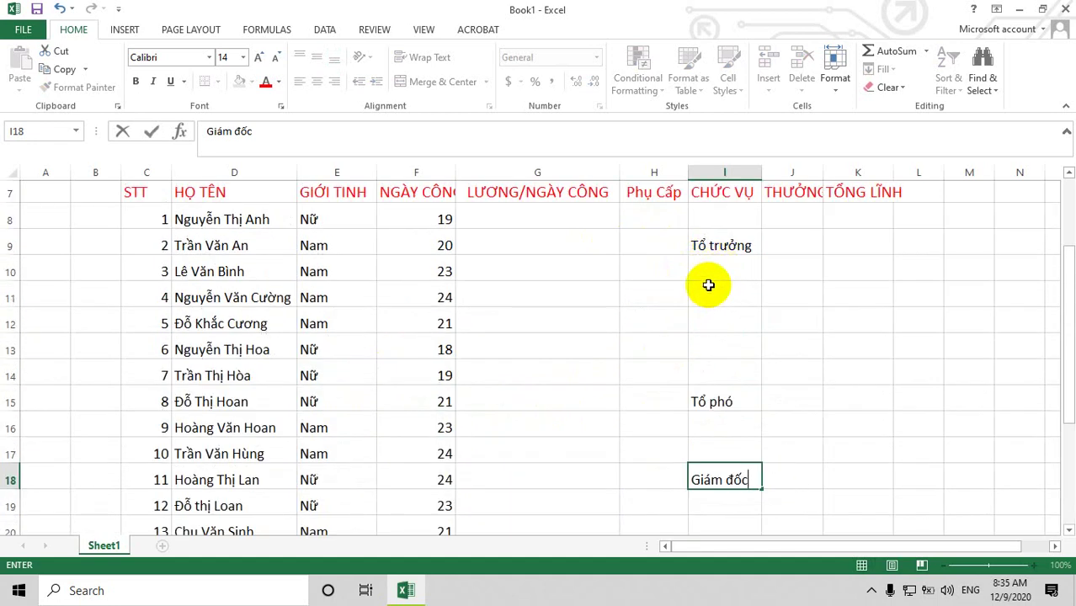
pyautogui.scroll(1, 709, 248)
pyautogui.click(712, 279)
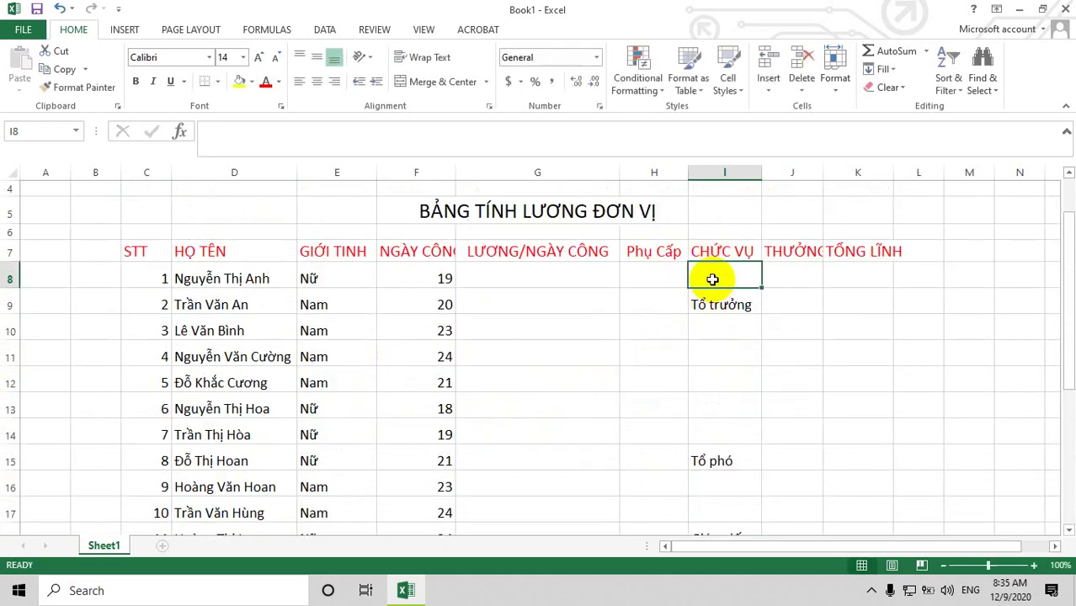
pyautogui.write('Phó giám đốc')
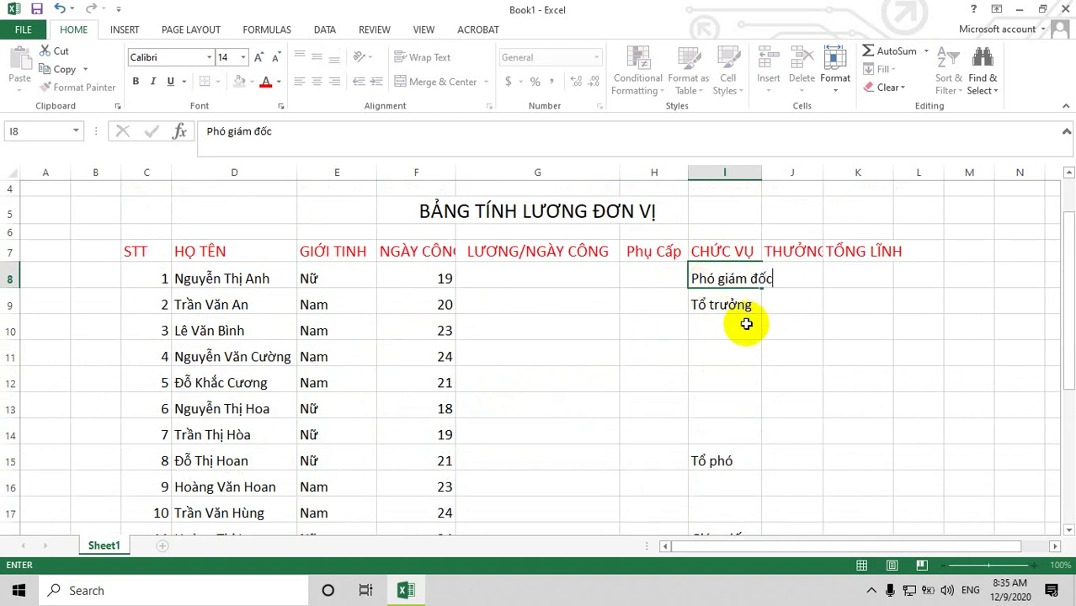
pyautogui.click(752, 325)
# - Widen column I so Phó giám đốc fits under CHỨC VỤ
pyautogui.moveTo(759, 175); pyautogui.dragTo(782, 175)
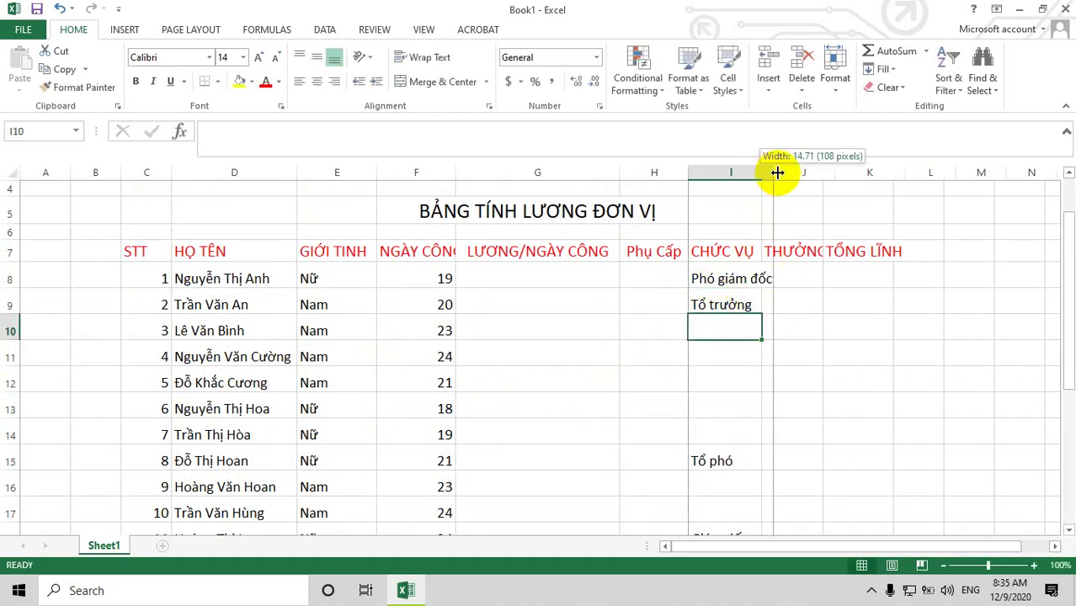
pyautogui.scroll(-2, 794, 368)
pyautogui.scroll(-2, 794, 370)
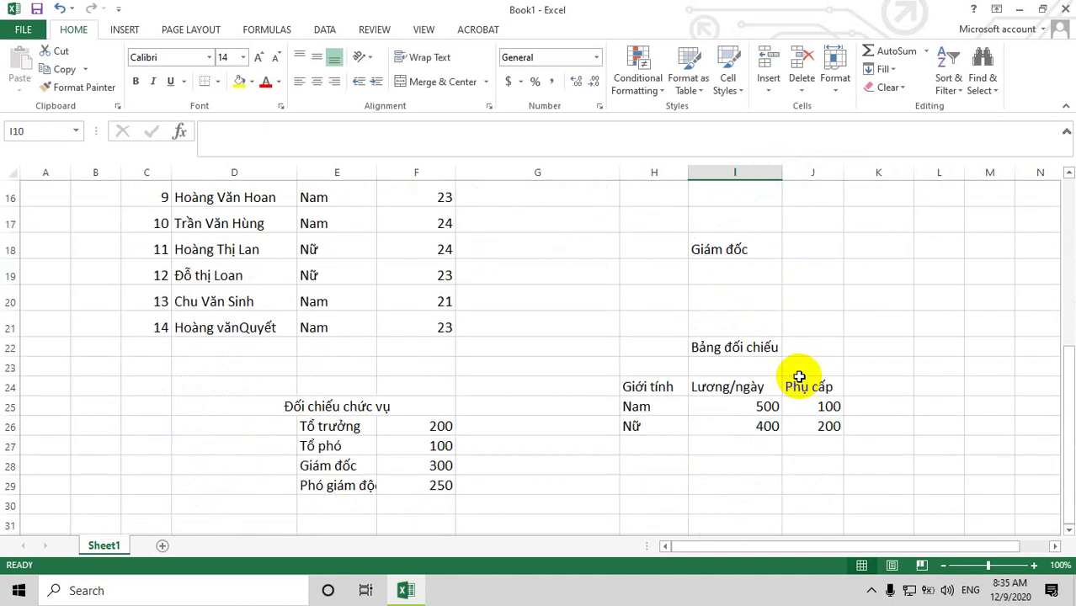
pyautogui.scroll(2, 584, 435)
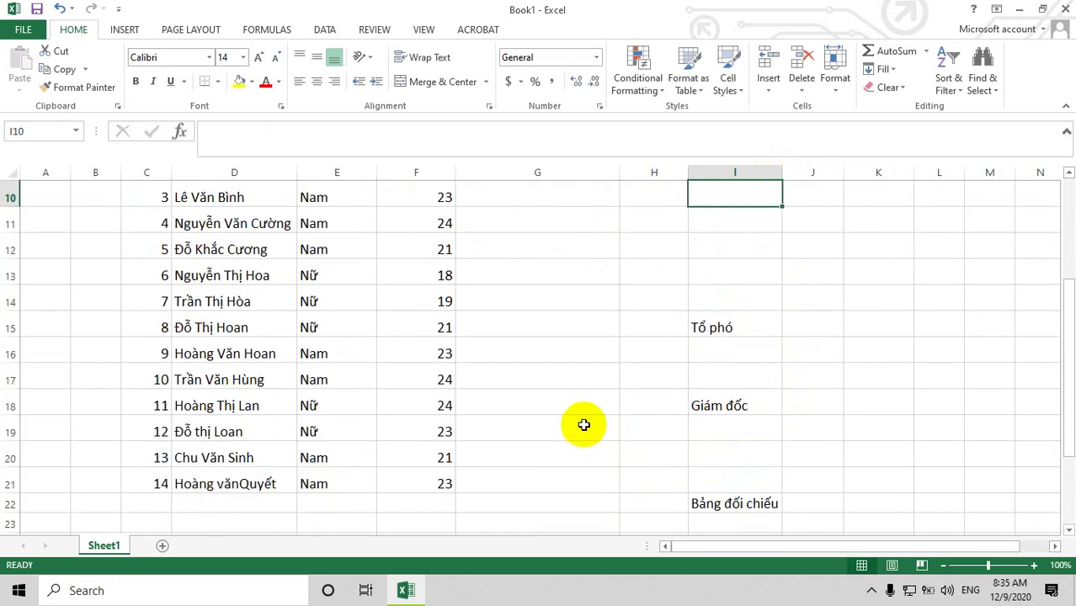
pyautogui.scroll(-1, 573, 425)
pyautogui.scroll(-1, 555, 423)
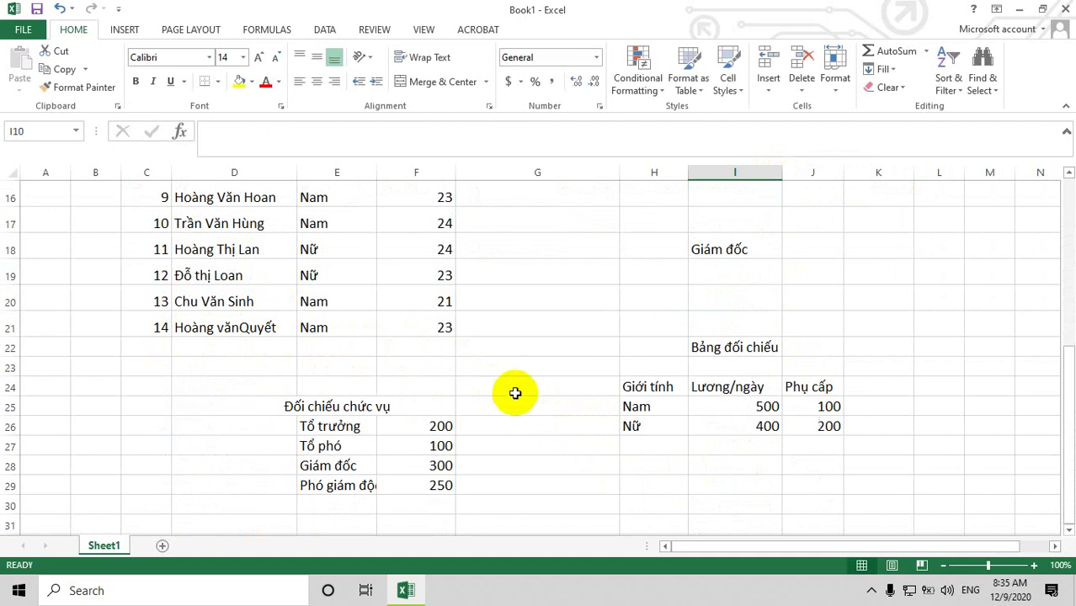
pyautogui.scroll(2, 526, 392)
pyautogui.scroll(2, 525, 392)
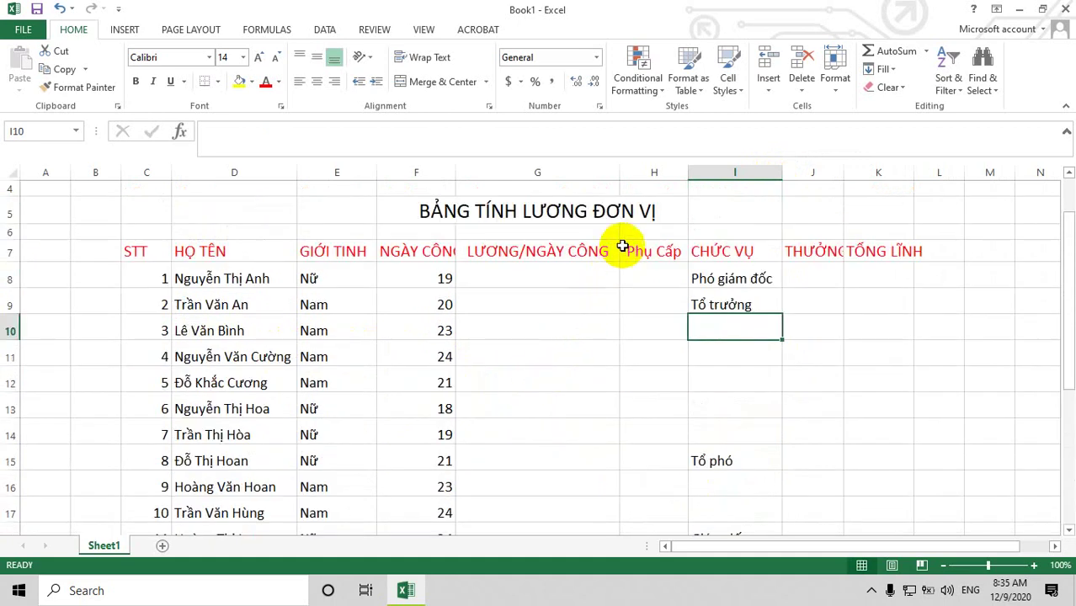
# - Narrow the LƯƠNG/NGÀY CÔNG column G slightly
pyautogui.moveTo(619, 175); pyautogui.dragTo(609, 175)
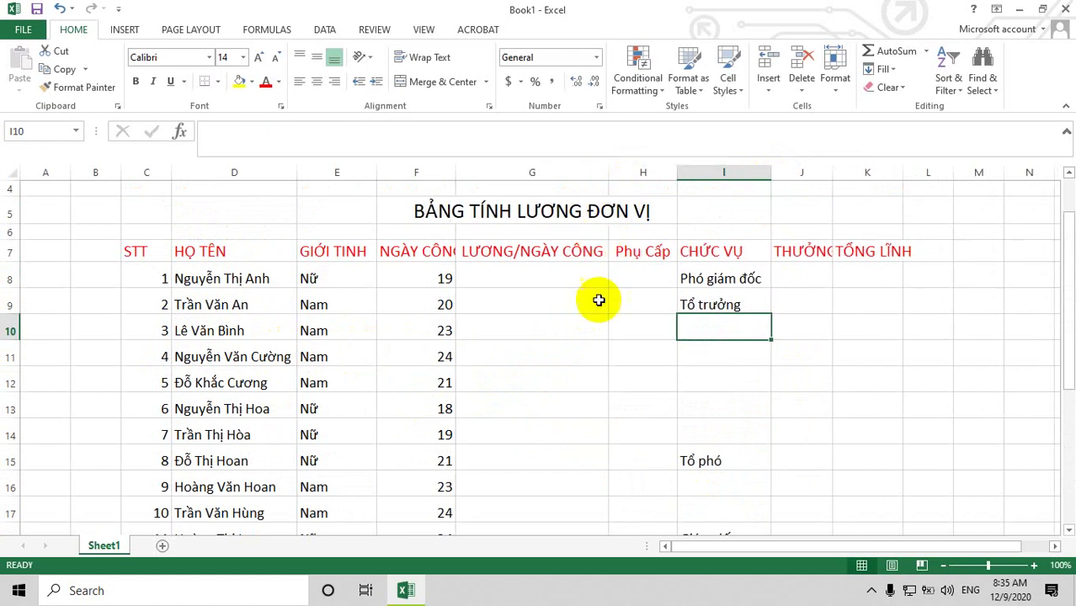
pyautogui.scroll(-6, 593, 384)
pyautogui.scroll(2, 593, 384)
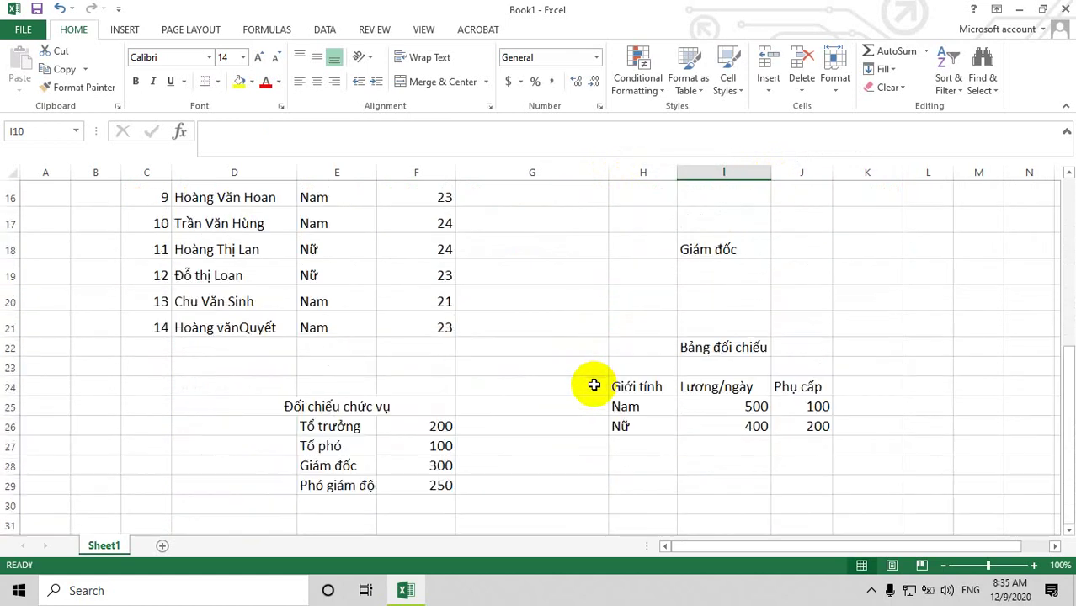
pyautogui.scroll(1, 594, 384)
pyautogui.scroll(3, 598, 384)
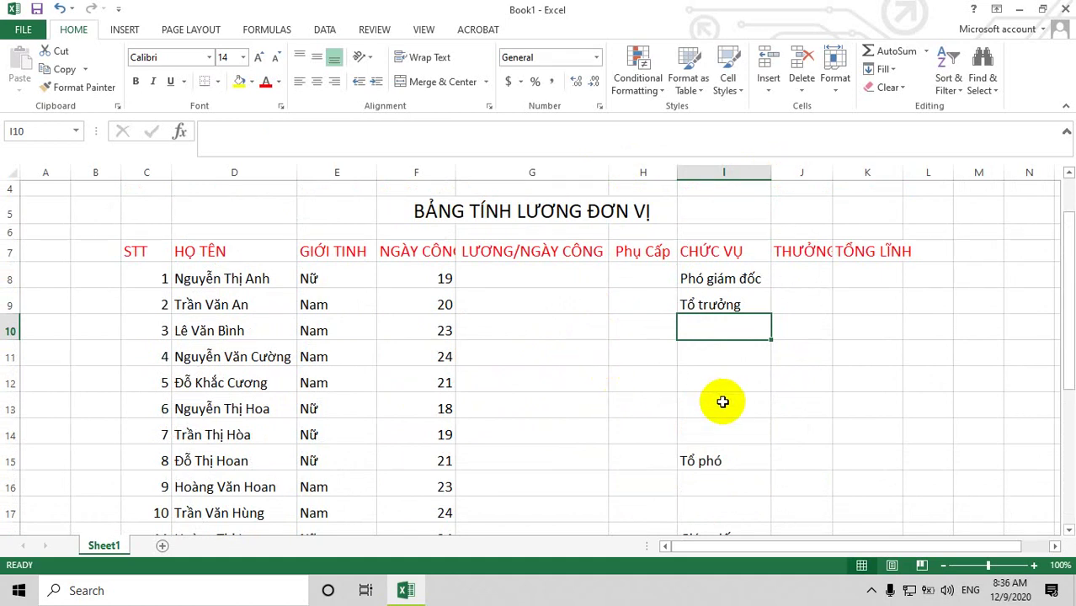
pyautogui.scroll(-1, 706, 402)
pyautogui.scroll(-1, 726, 394)
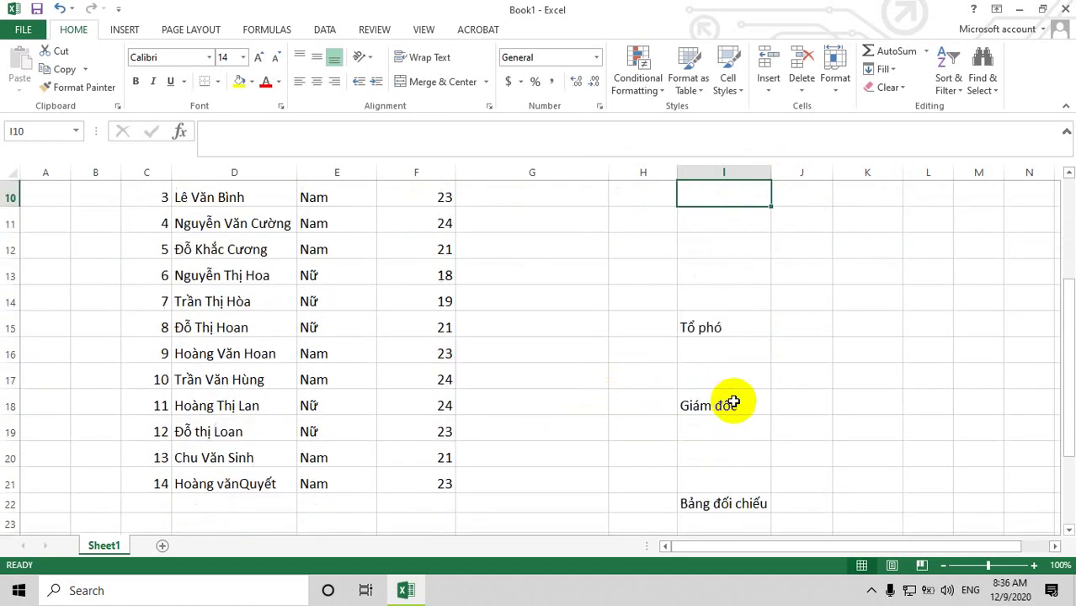
pyautogui.scroll(-1, 729, 405)
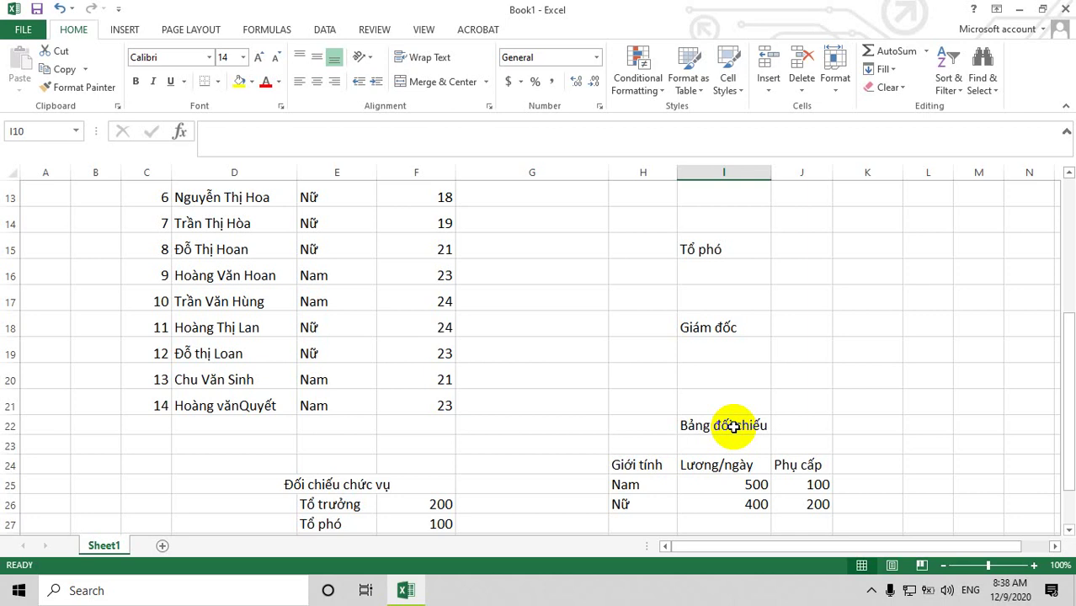
pyautogui.scroll(4, 649, 402)
pyautogui.scroll(-1, 643, 398)
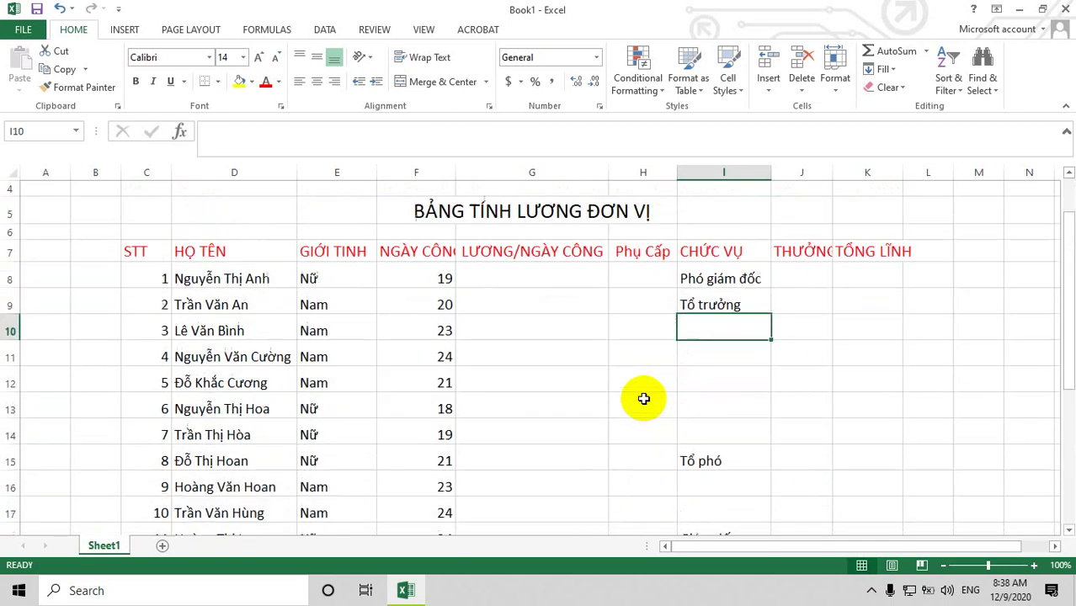
pyautogui.scroll(-1, 643, 398)
pyautogui.scroll(-2, 640, 397)
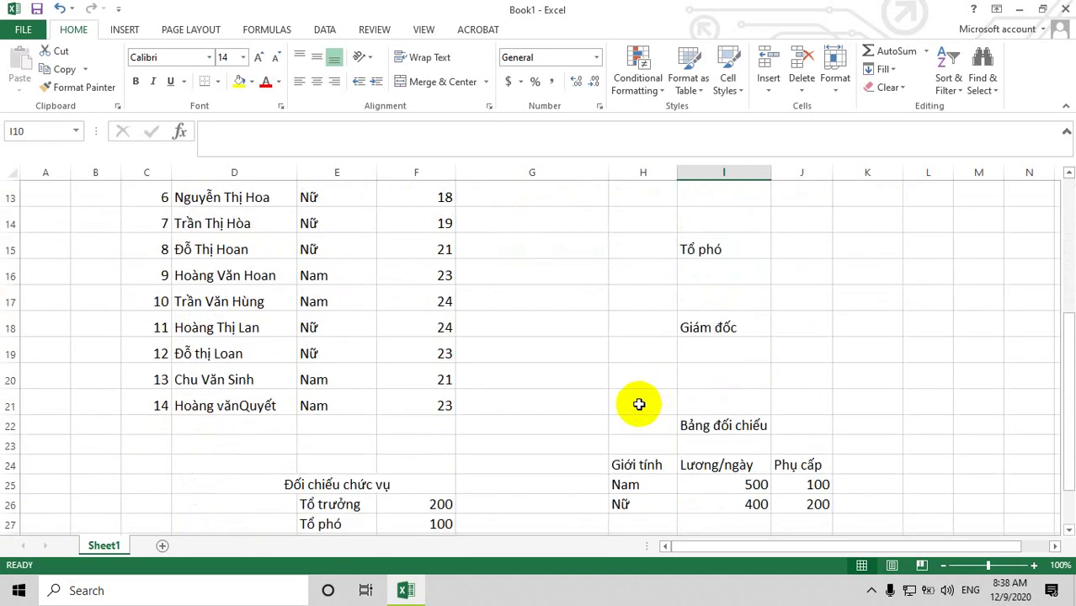
pyautogui.scroll(-2, 587, 450)
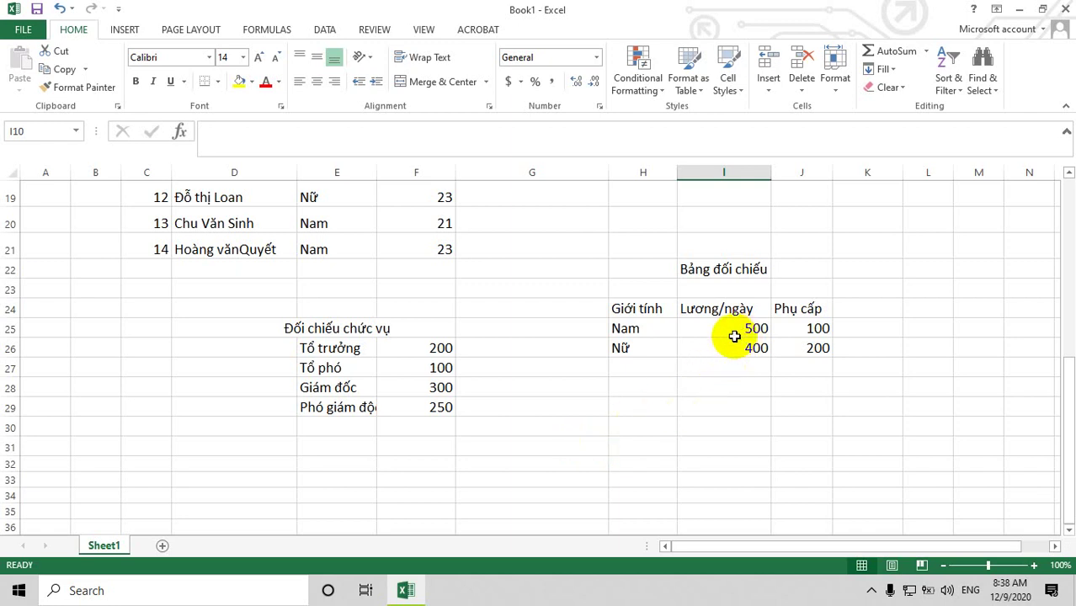
pyautogui.scroll(4, 733, 336)
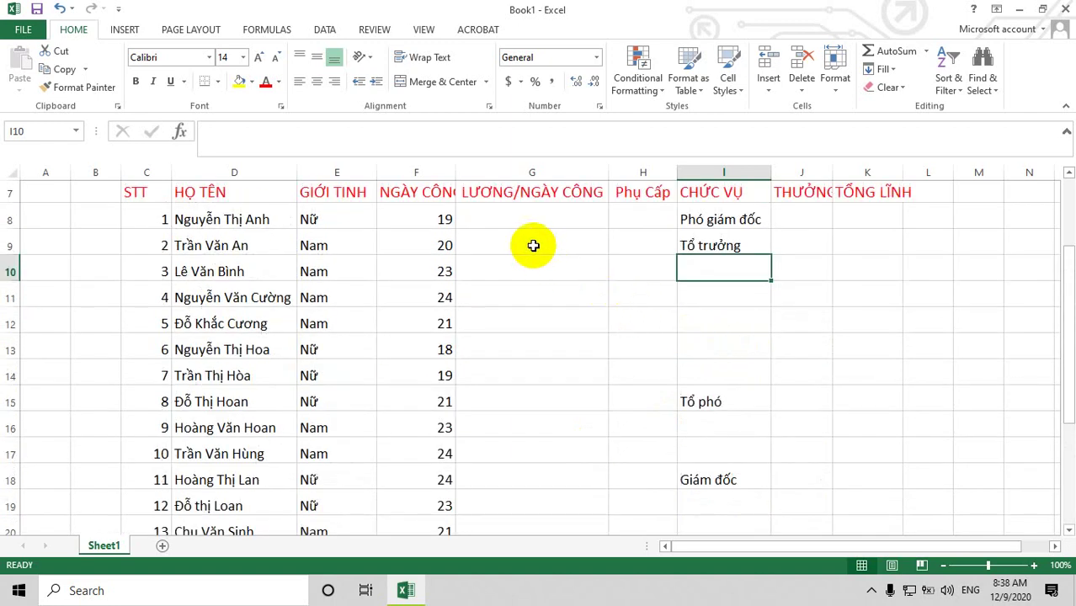
# - Start a =Vlookup( formula in G8, the first employee's daily wage cell
pyautogui.click(497, 221)
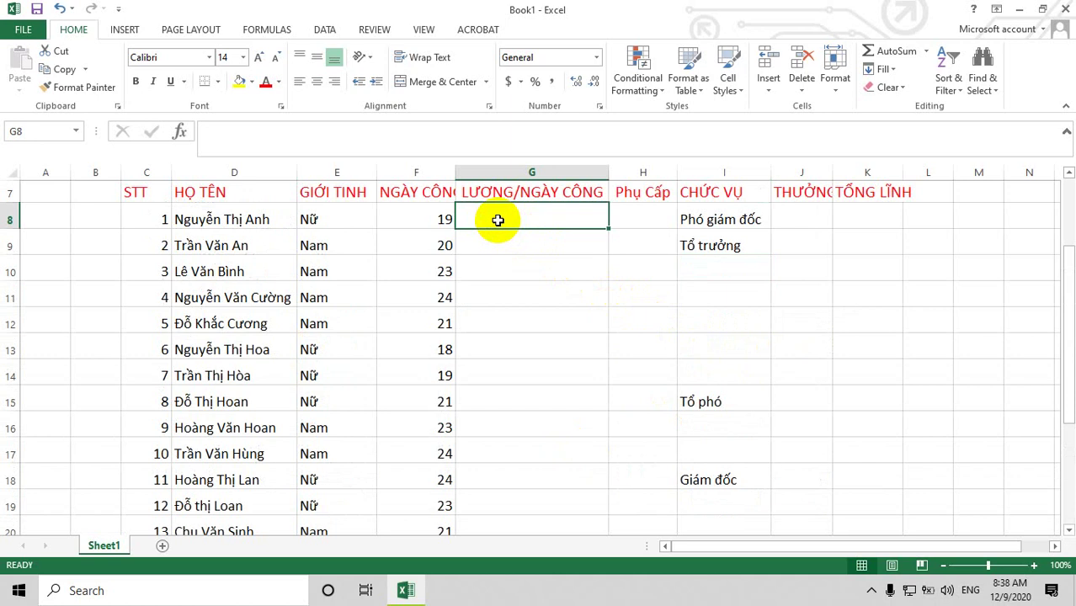
pyautogui.write('=')
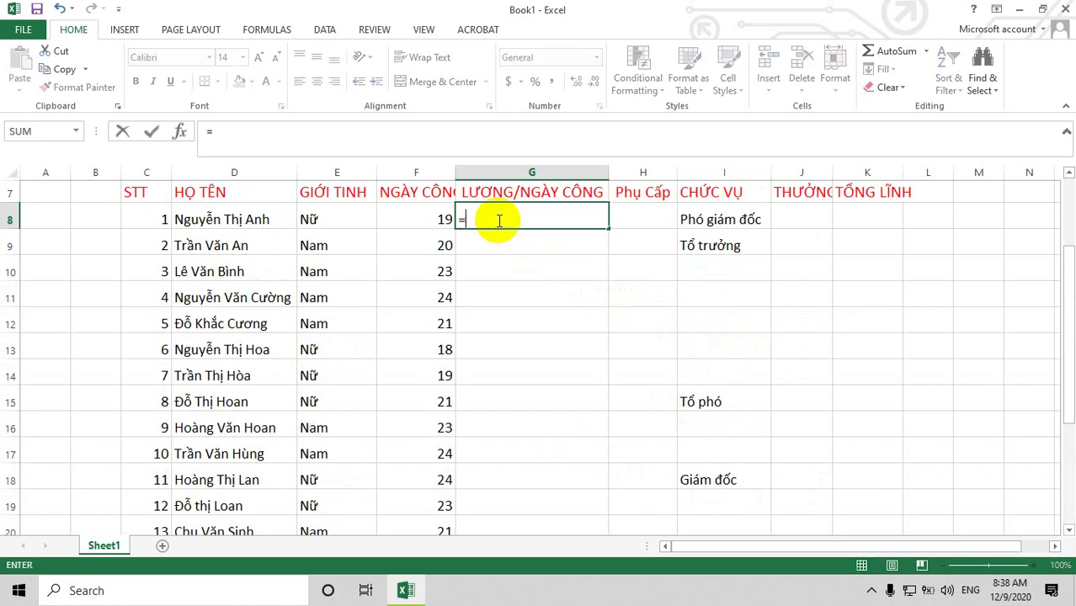
pyautogui.scroll(-3, 512, 279)
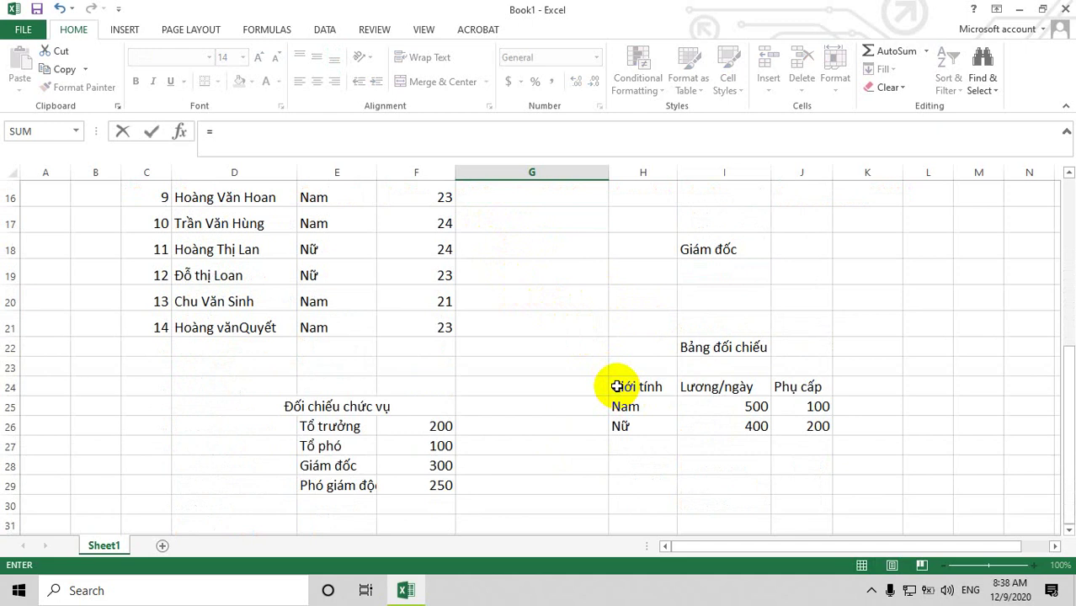
pyautogui.scroll(3, 610, 374)
pyautogui.write('V')
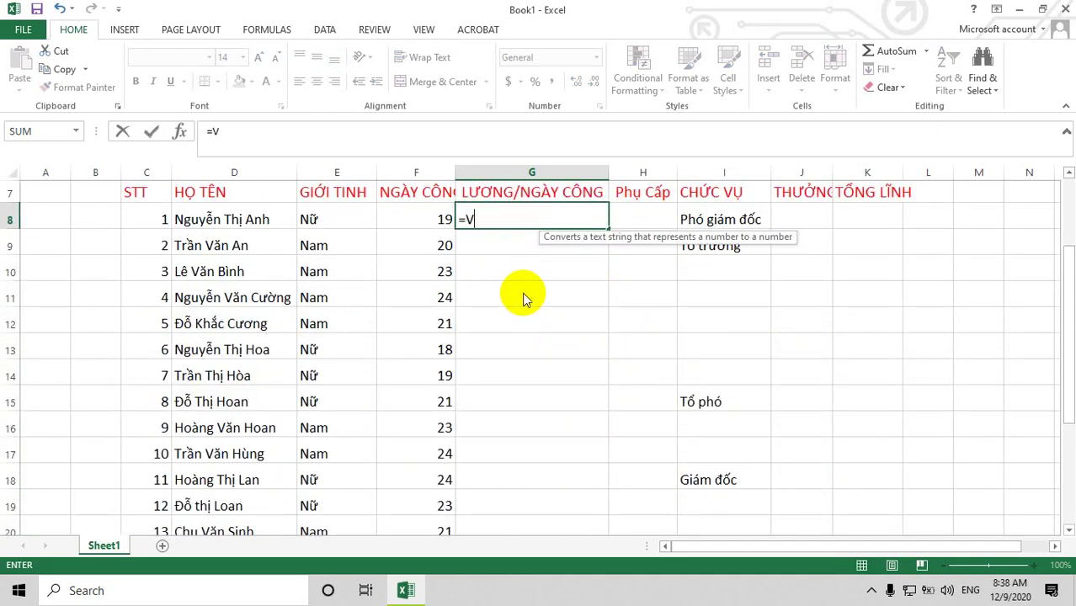
pyautogui.write('lo')
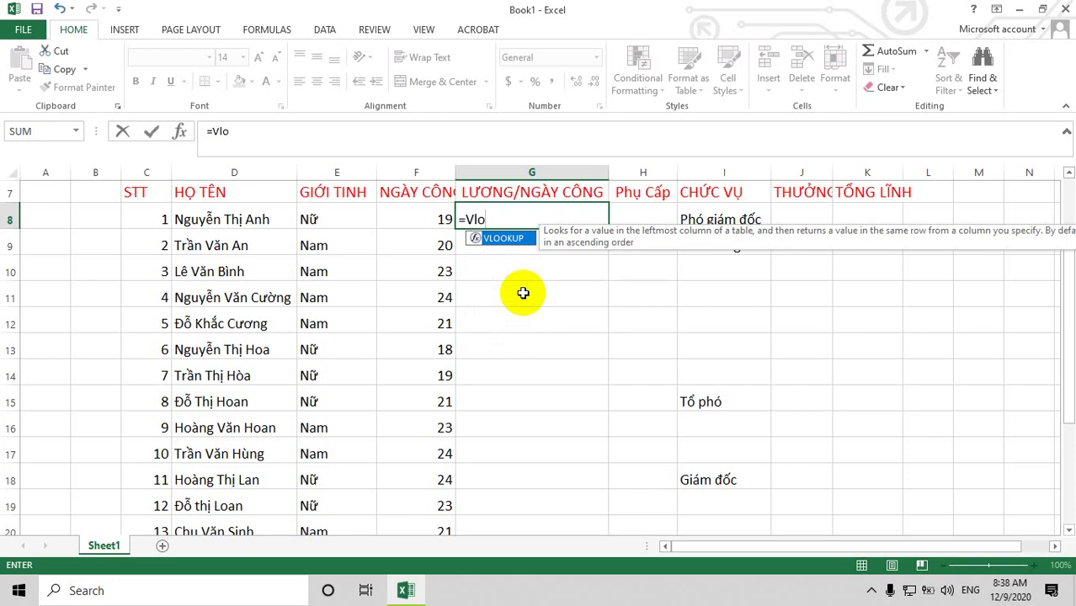
pyautogui.write('okup')
pyautogui.write('(')
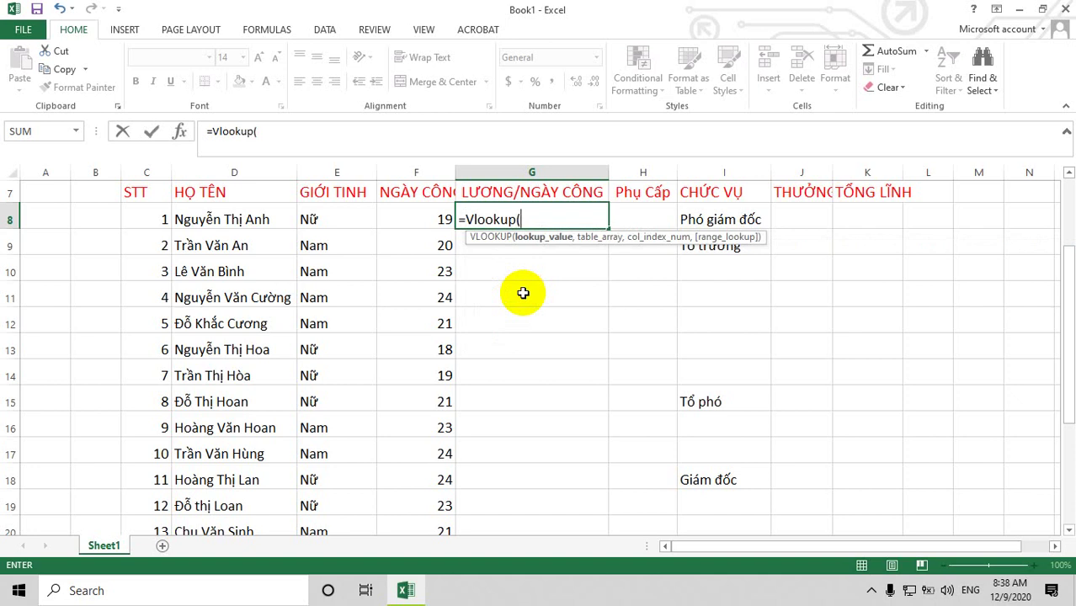
pyautogui.scroll(-2, 523, 292)
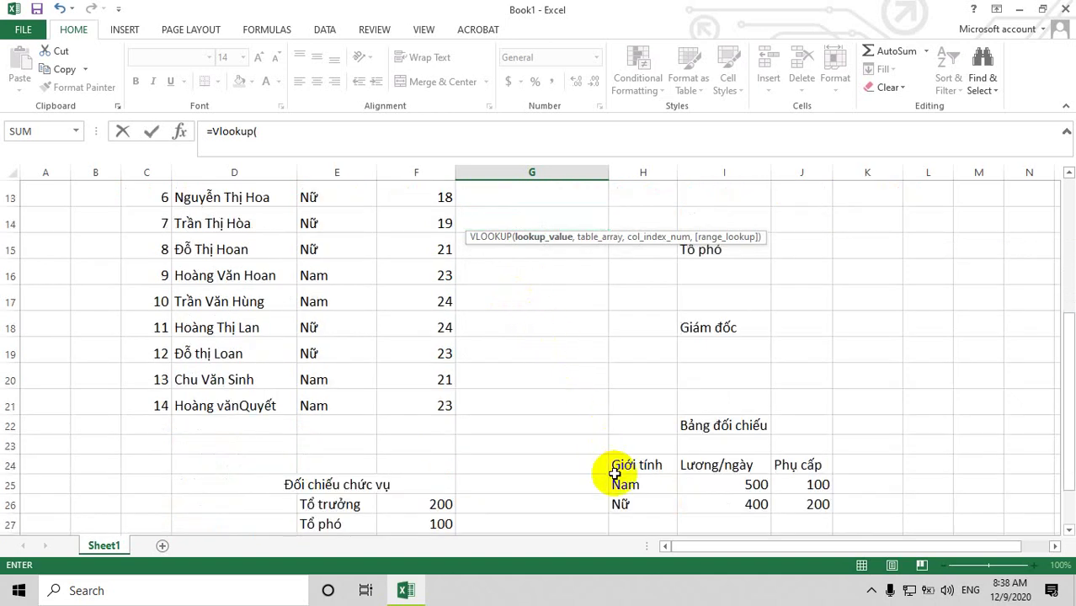
pyautogui.scroll(-1, 624, 484)
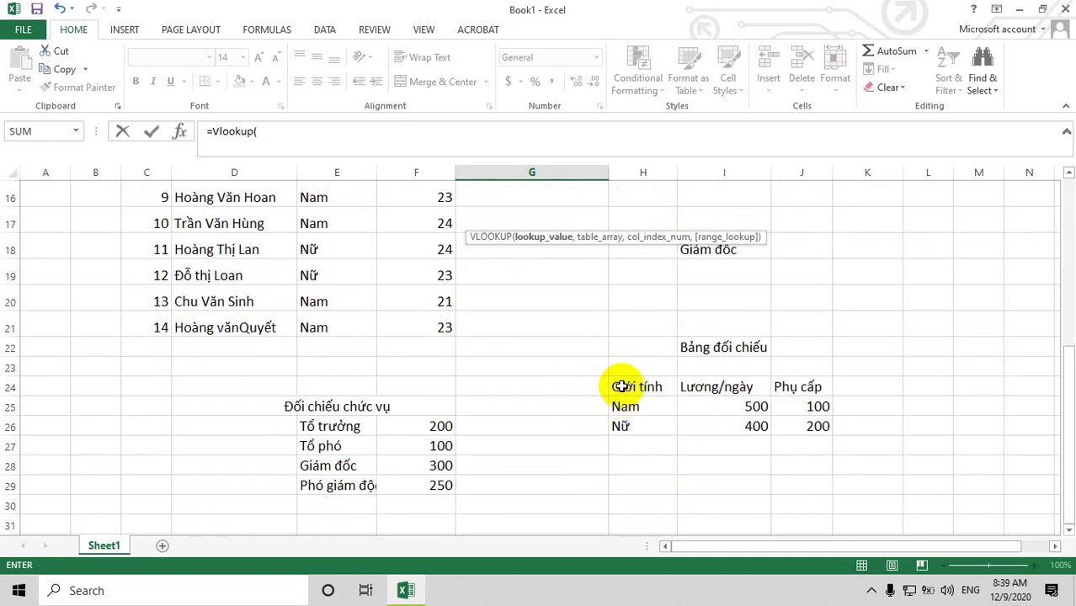
# - Try referencing cells of the gender lookup table, then delete the stray reference from the formula
pyautogui.moveTo(620, 387); pyautogui.dragTo(797, 430)
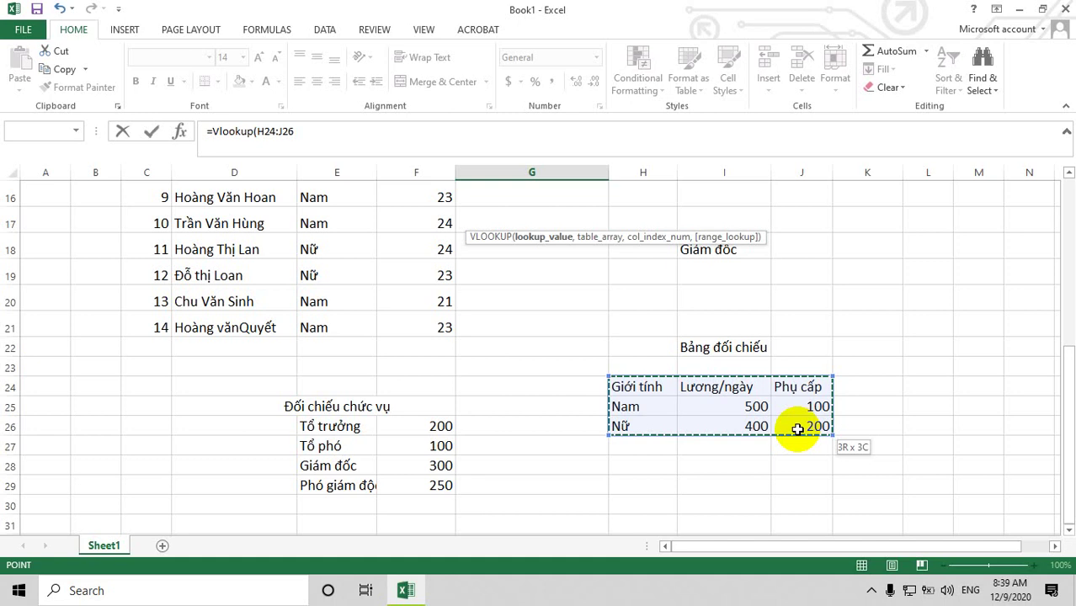
pyautogui.click(560, 320)
pyautogui.scroll(1, 559, 320)
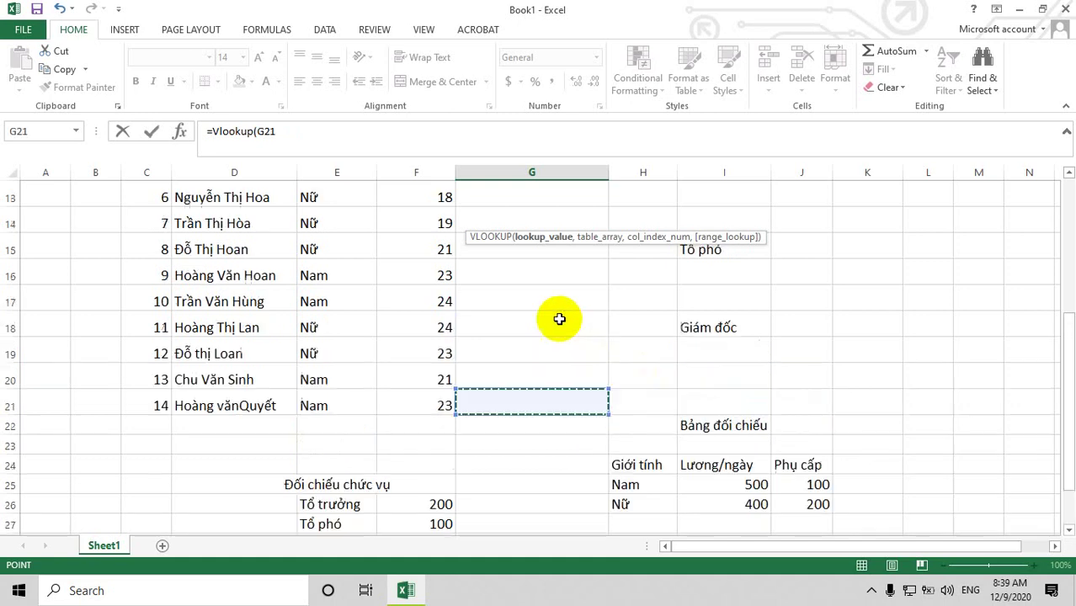
pyautogui.scroll(3, 558, 308)
pyautogui.scroll(-2, 562, 286)
pyautogui.scroll(-2, 562, 286)
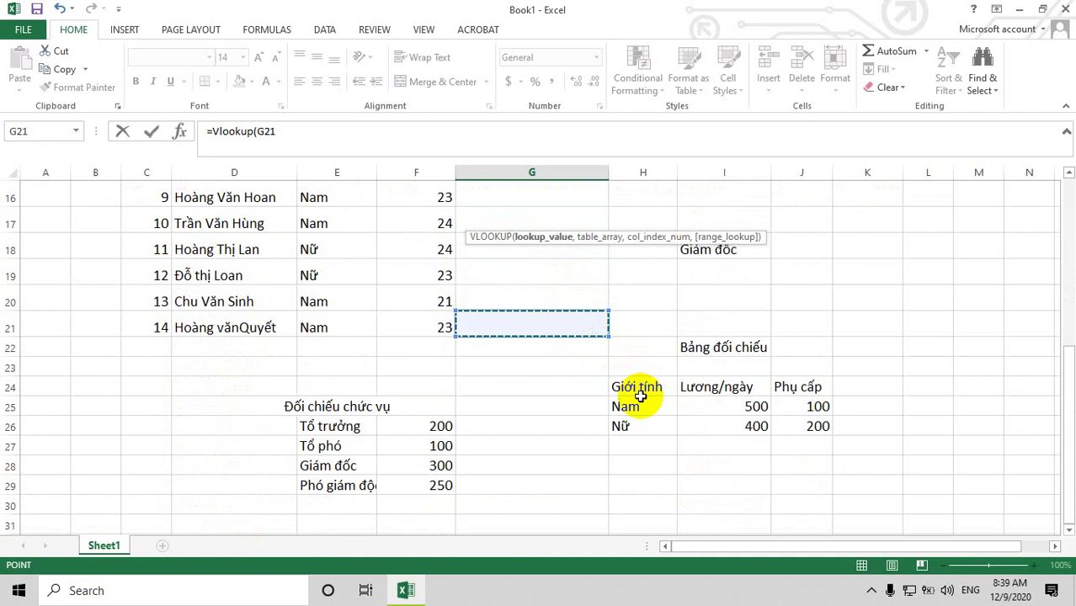
pyautogui.click(641, 390)
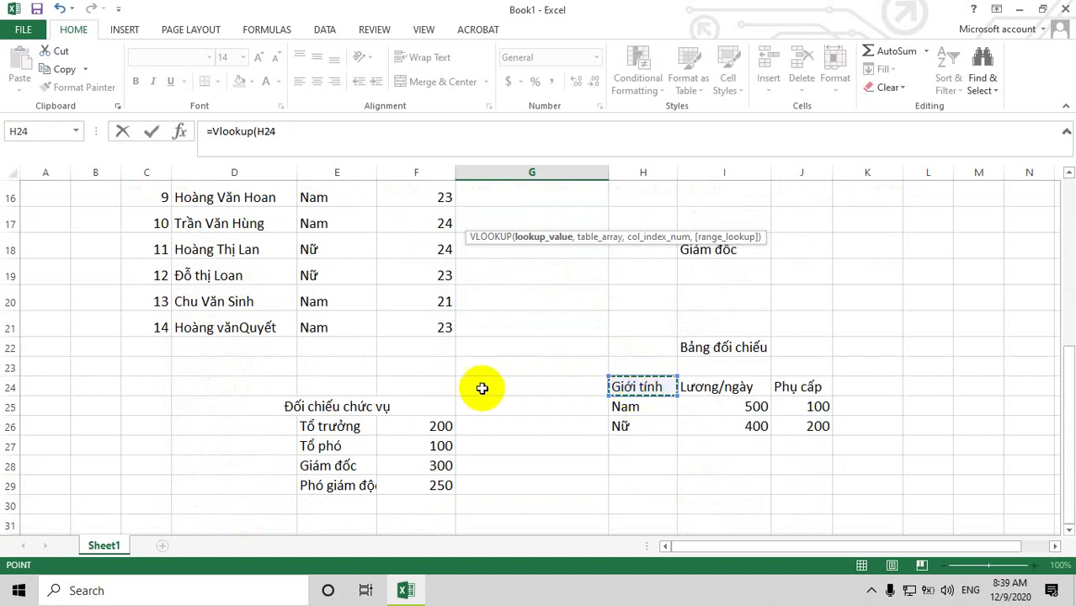
pyautogui.scroll(3, 480, 282)
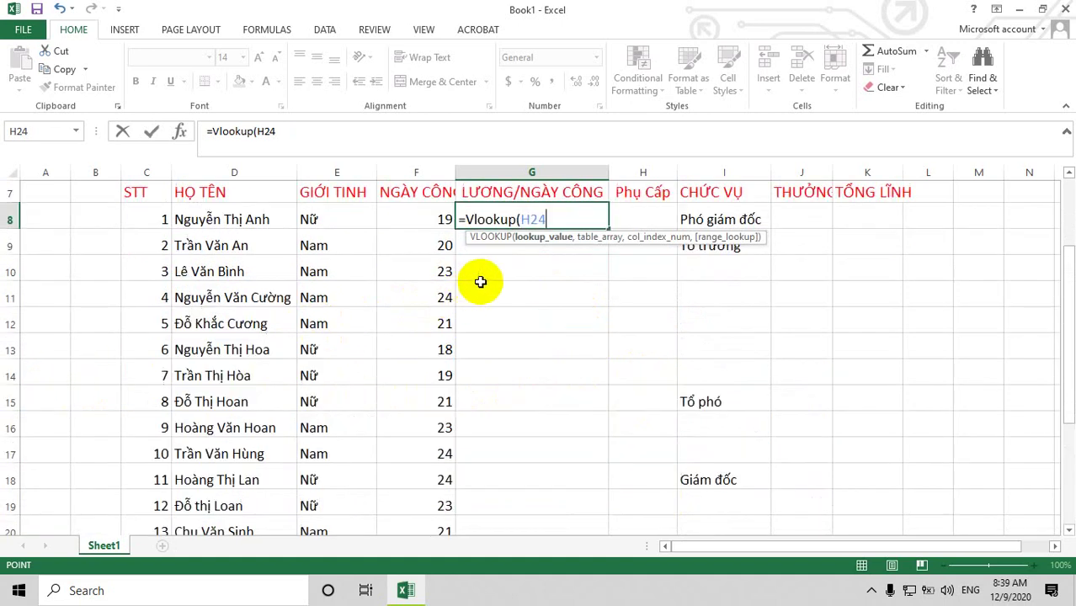
pyautogui.click(555, 238)
pyautogui.press('BackSpace')
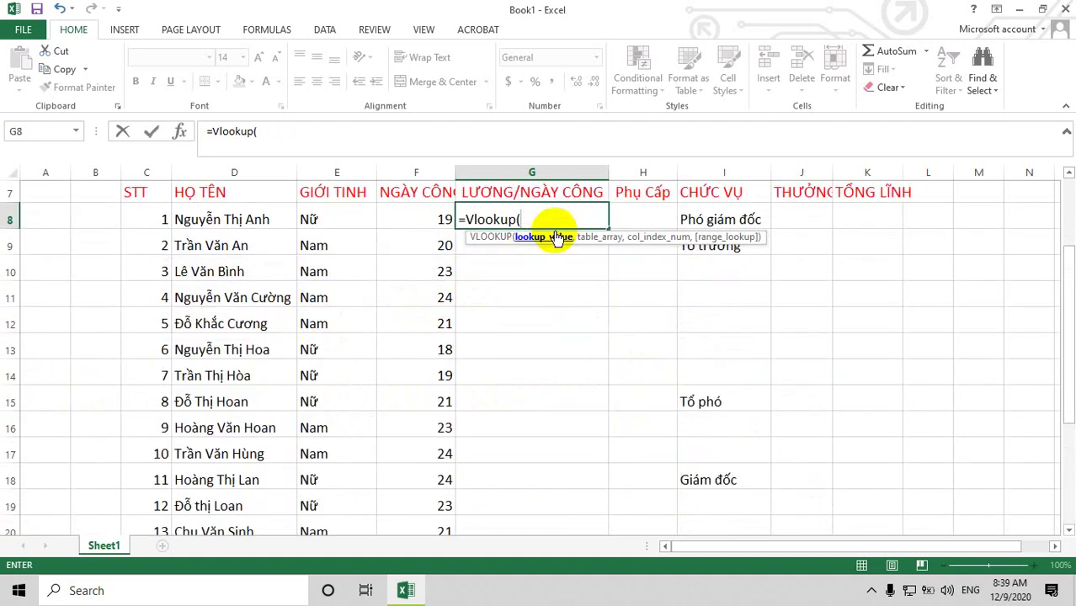
# - Enter the absolute range $H$20:$J$26 as the formula's first argument, checking the table below
pyautogui.write('$H')
pyautogui.write('$20')
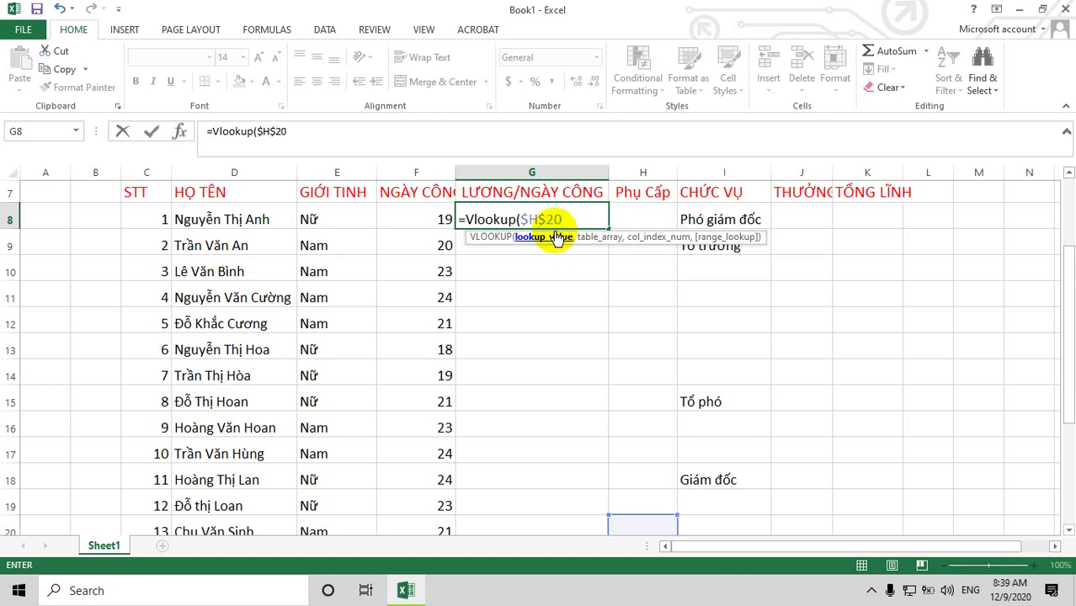
pyautogui.write(':')
pyautogui.scroll(-3, 649, 367)
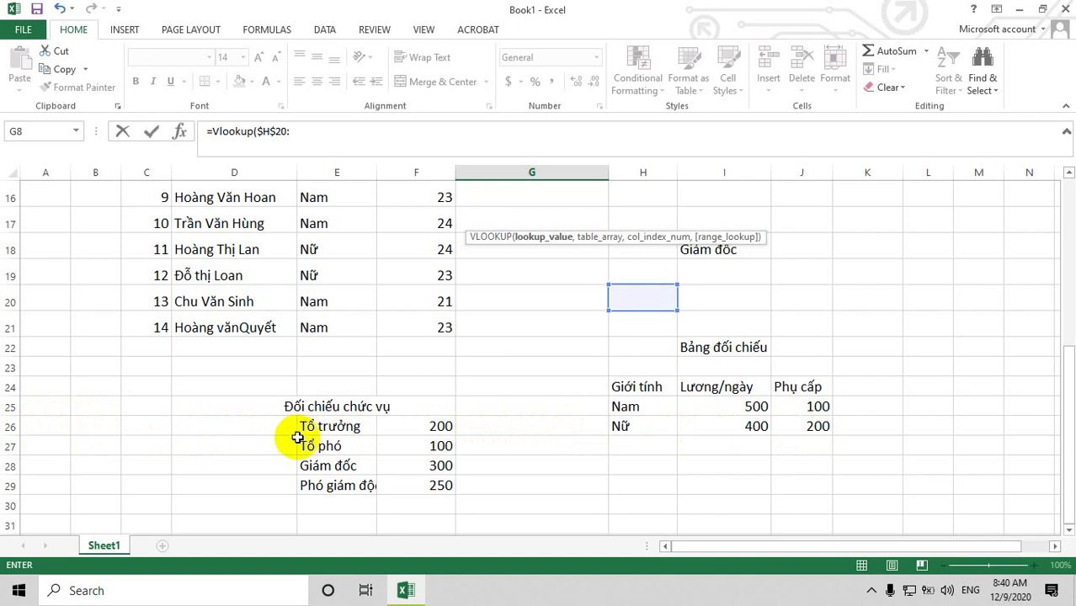
pyautogui.scroll(3, 720, 236)
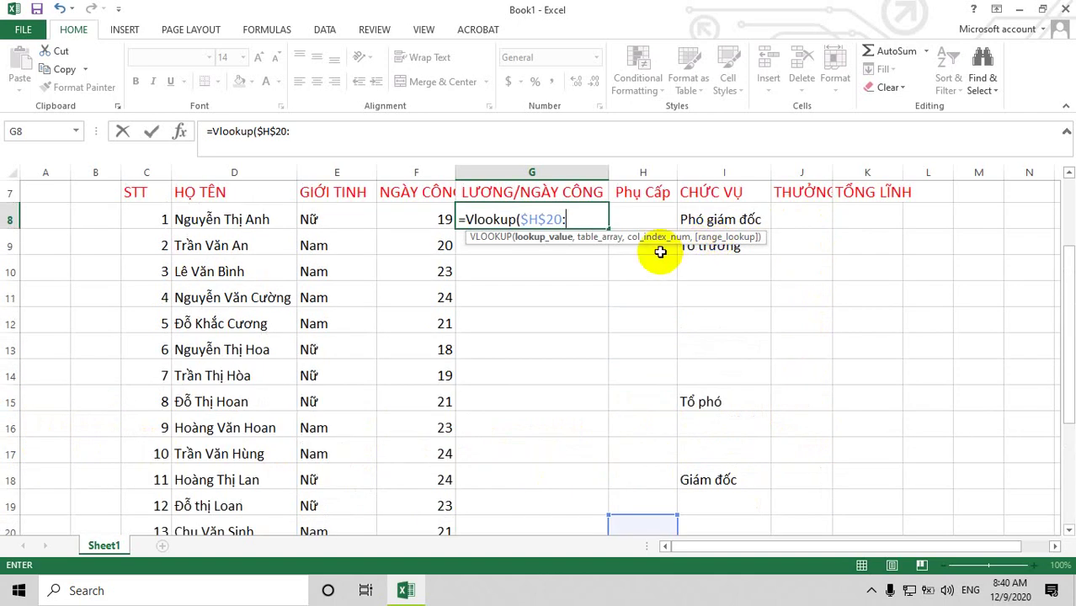
pyautogui.write('$')
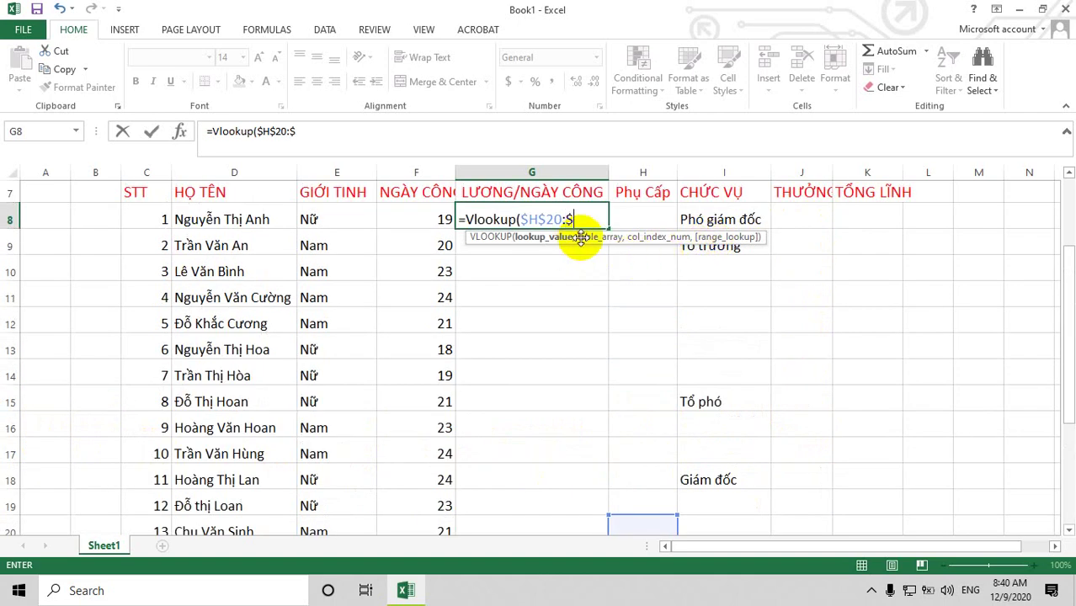
pyautogui.write('j')
pyautogui.write('$')
pyautogui.write('26')
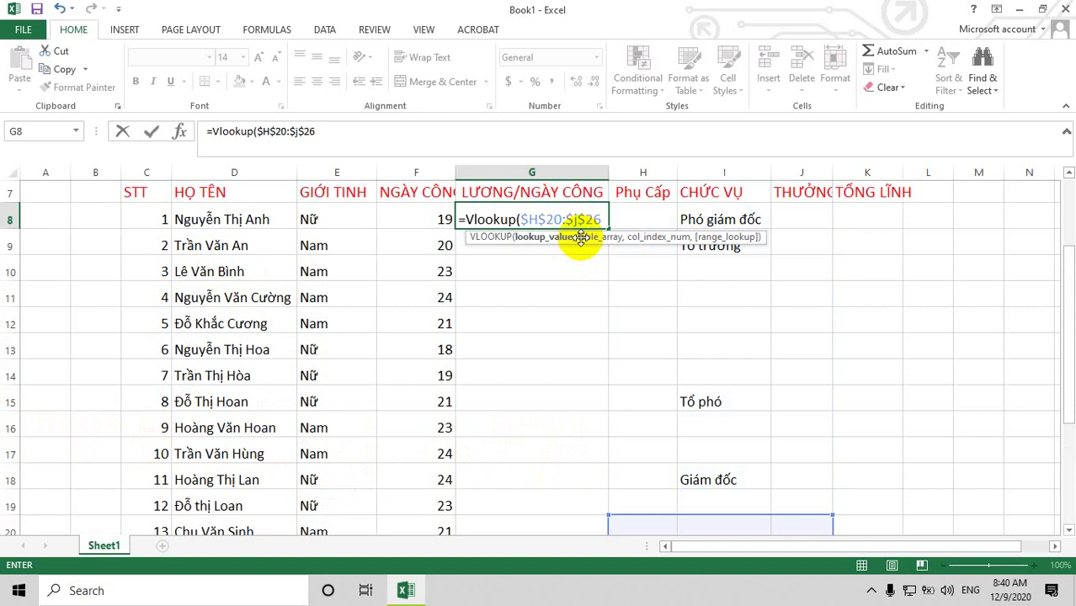
pyautogui.scroll(-3, 590, 253)
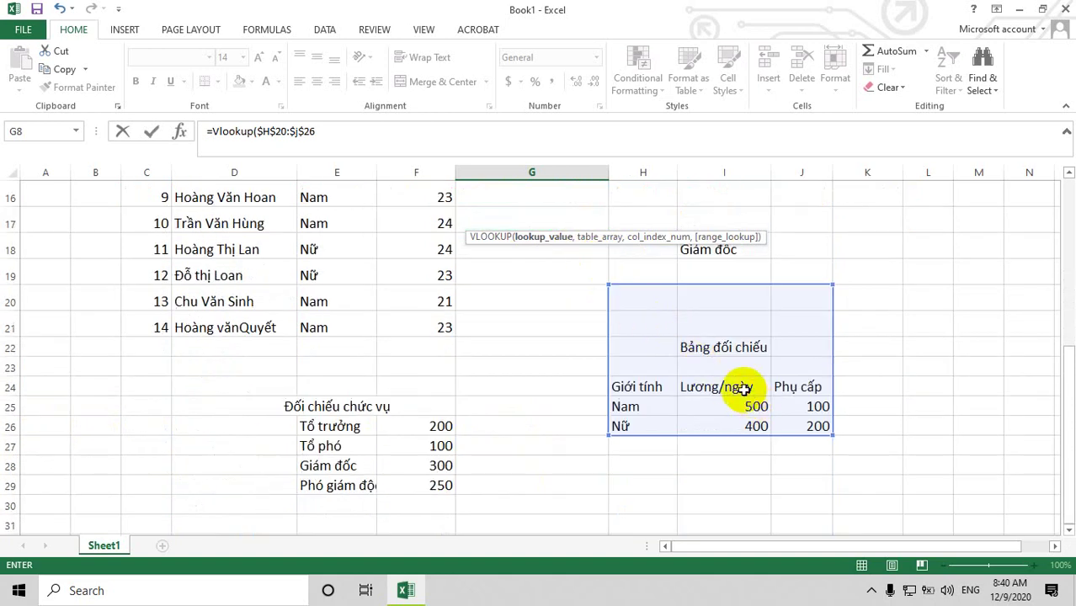
pyautogui.scroll(1, 690, 340)
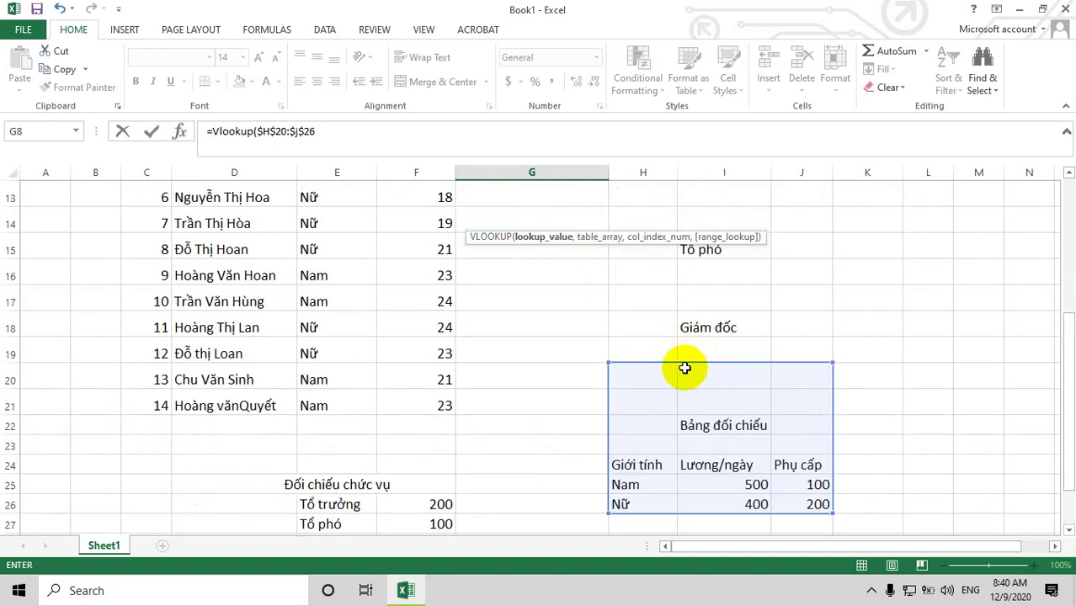
pyautogui.scroll(3, 654, 382)
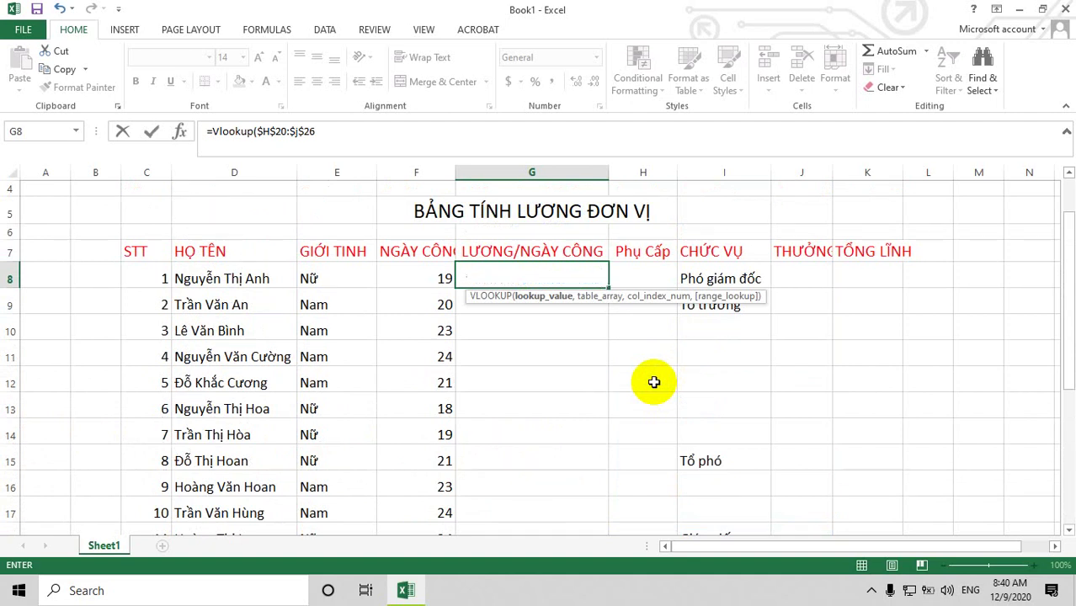
pyautogui.scroll(-1, 654, 382)
pyautogui.scroll(-2, 654, 383)
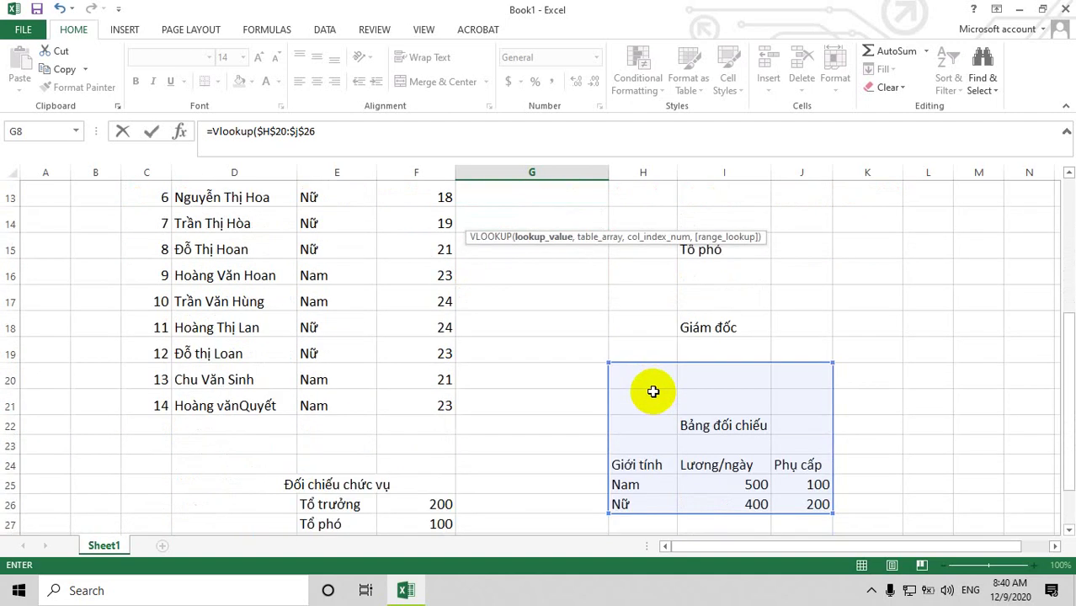
pyautogui.scroll(3, 654, 392)
pyautogui.scroll(1, 613, 320)
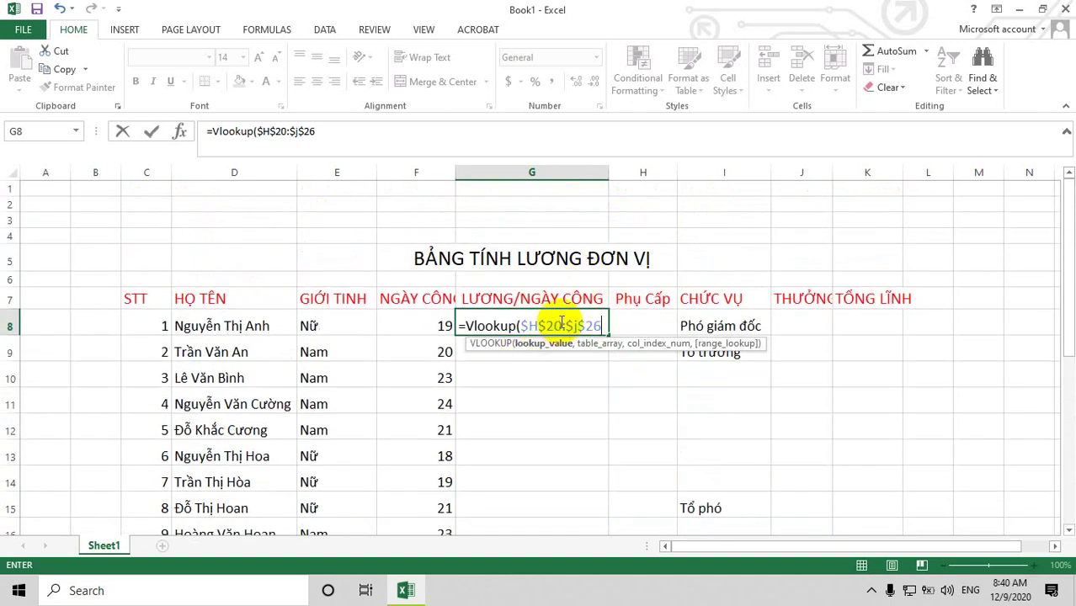
# - Change the range start to $H$24 and append column 2 and exact-match 0 arguments
pyautogui.click(561, 325)
pyautogui.press('BackSpace')
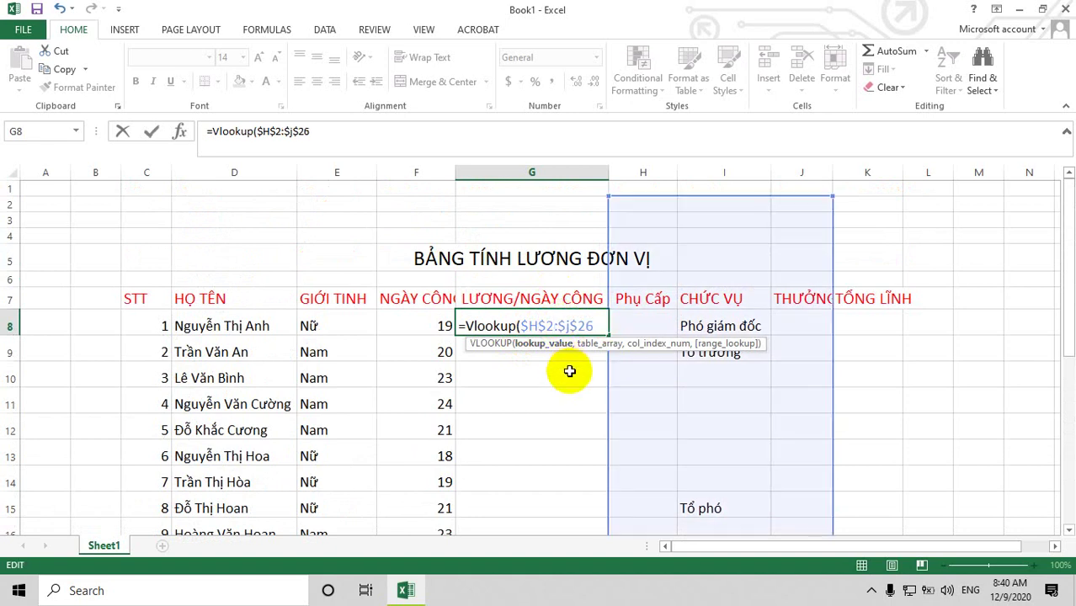
pyautogui.write('4')
pyautogui.scroll(-4, 669, 425)
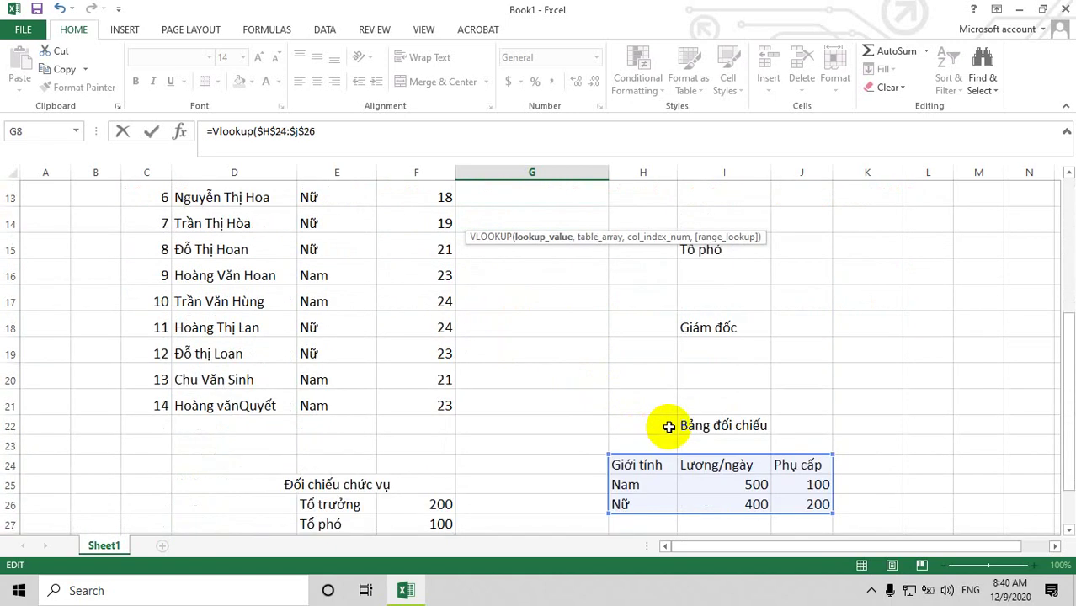
pyautogui.scroll(2, 668, 426)
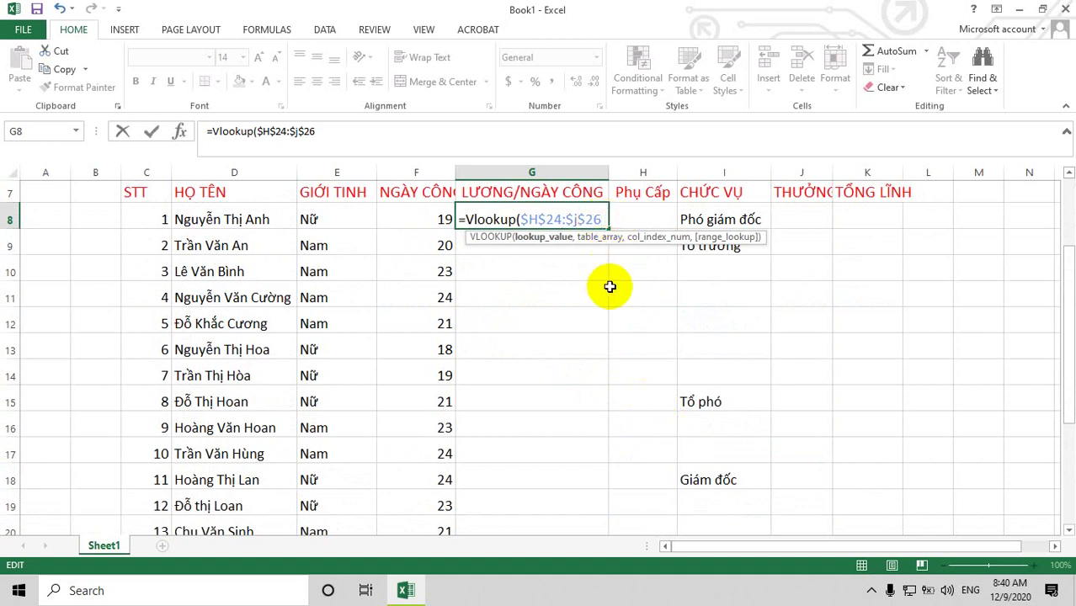
pyautogui.write(',')
pyautogui.scroll(-3, 615, 295)
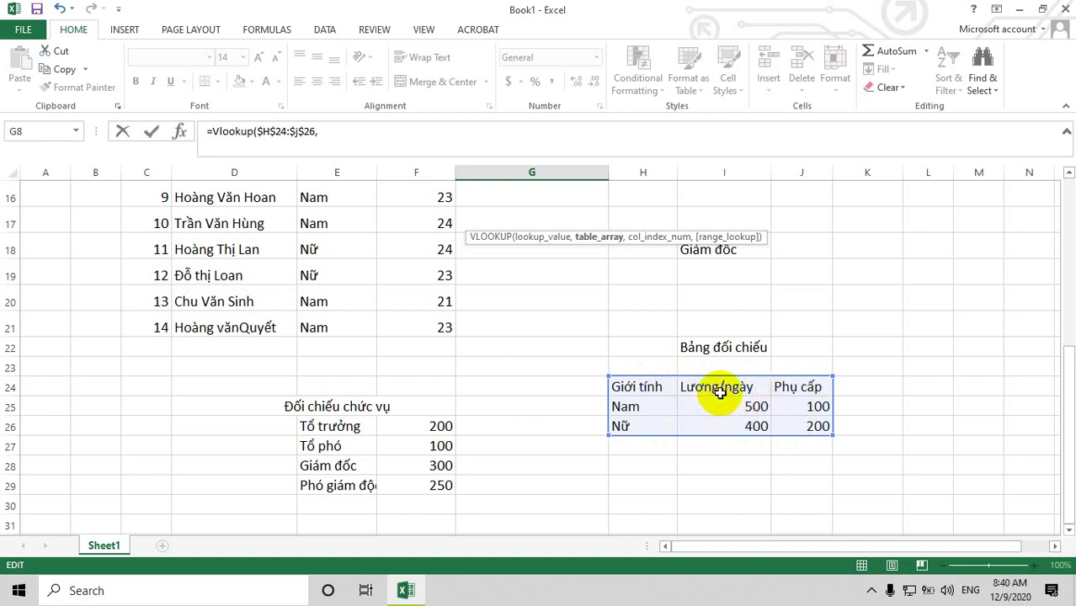
pyautogui.scroll(4, 718, 394)
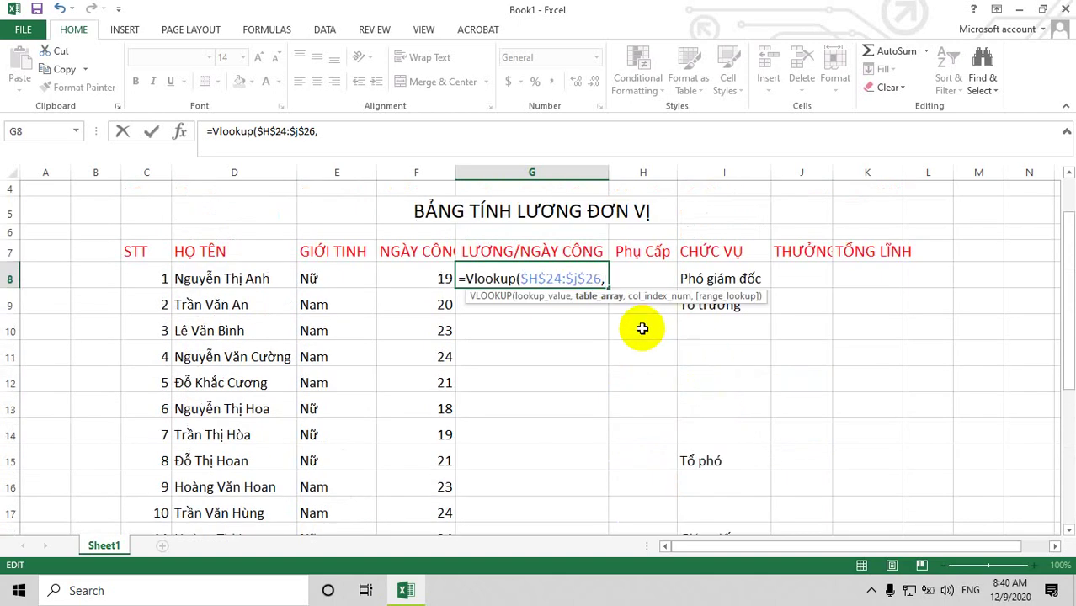
pyautogui.write('2,')
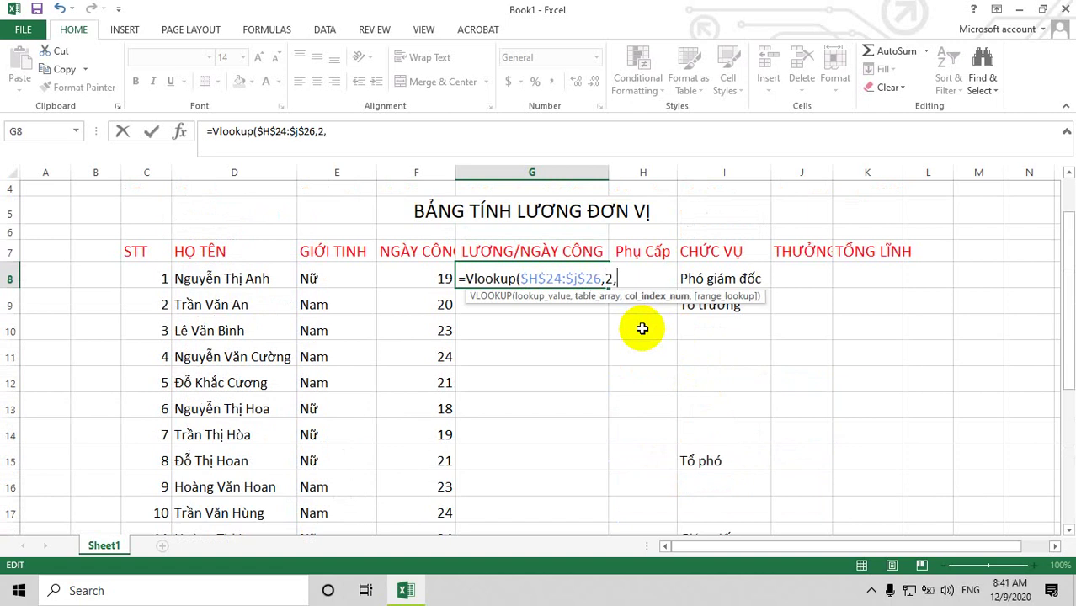
pyautogui.write('0)')
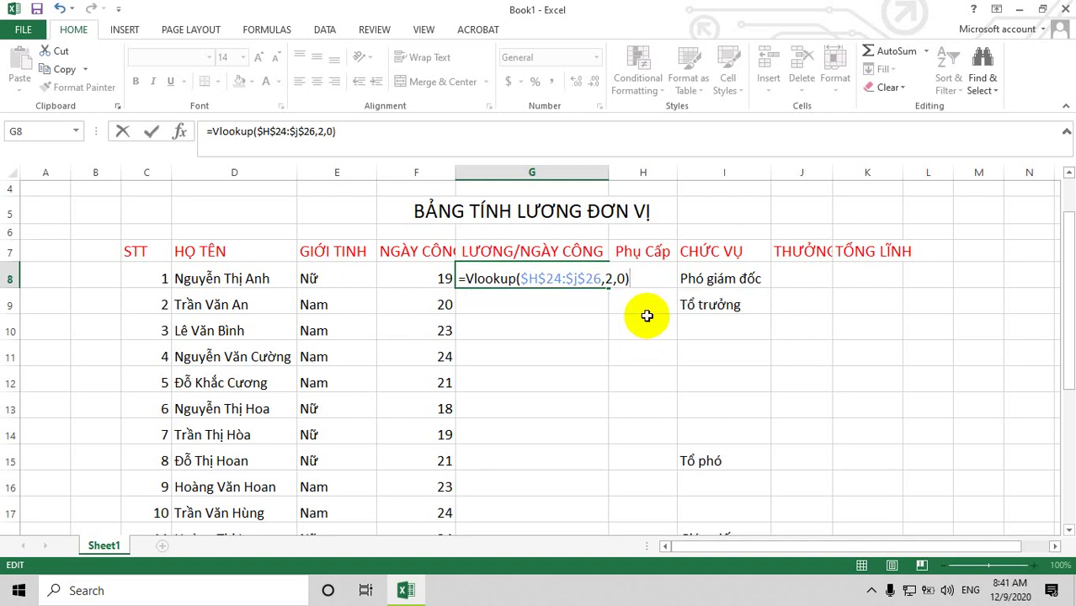
# - Commit the G8 formula, widen column G, and inspect the #VALUE! result
pyautogui.press('Return')
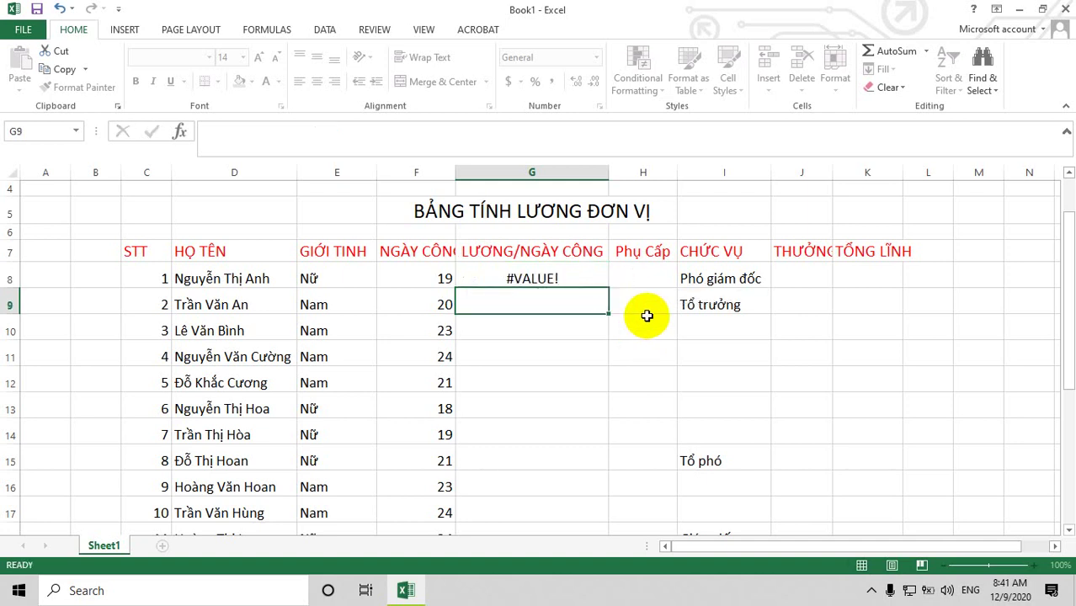
pyautogui.click(566, 279)
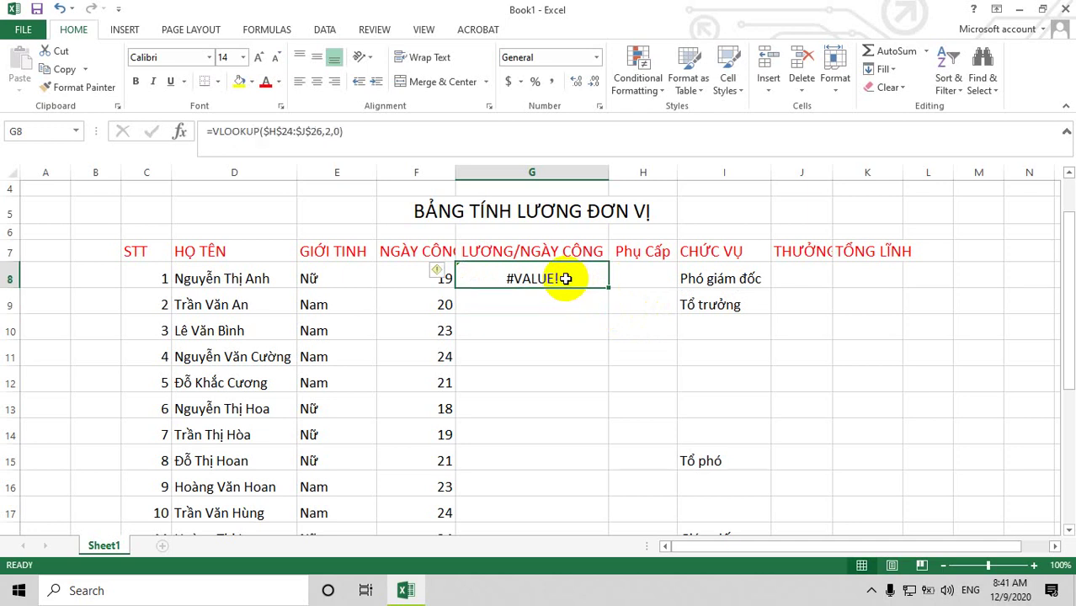
pyautogui.moveTo(607, 176); pyautogui.dragTo(634, 174)
pyautogui.scroll(-1, 625, 356)
pyautogui.scroll(-3, 672, 418)
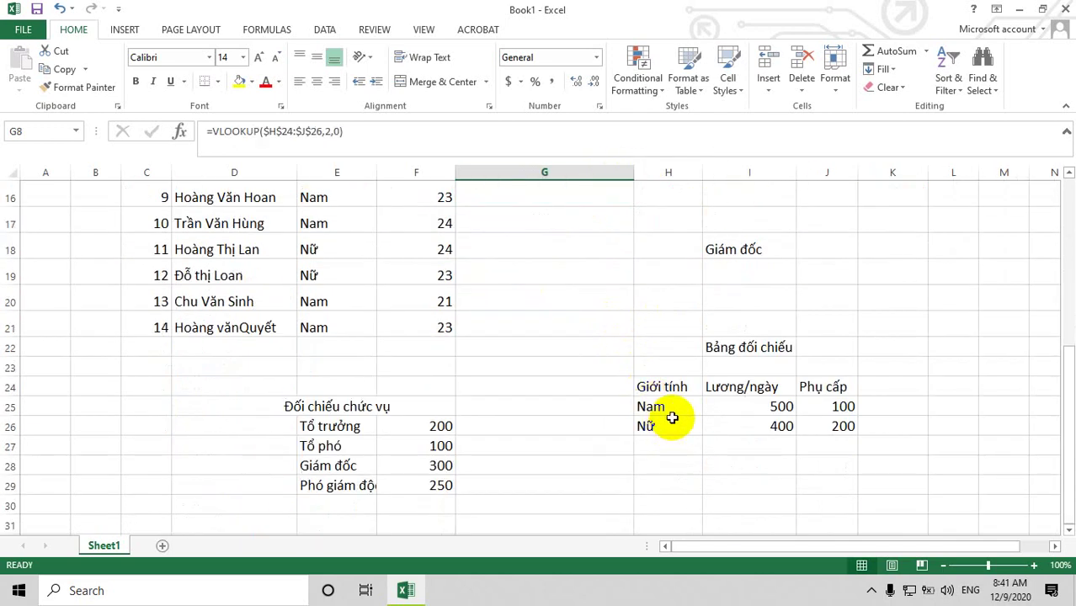
pyautogui.scroll(2, 704, 389)
pyautogui.scroll(1, 548, 219)
pyautogui.scroll(1, 567, 276)
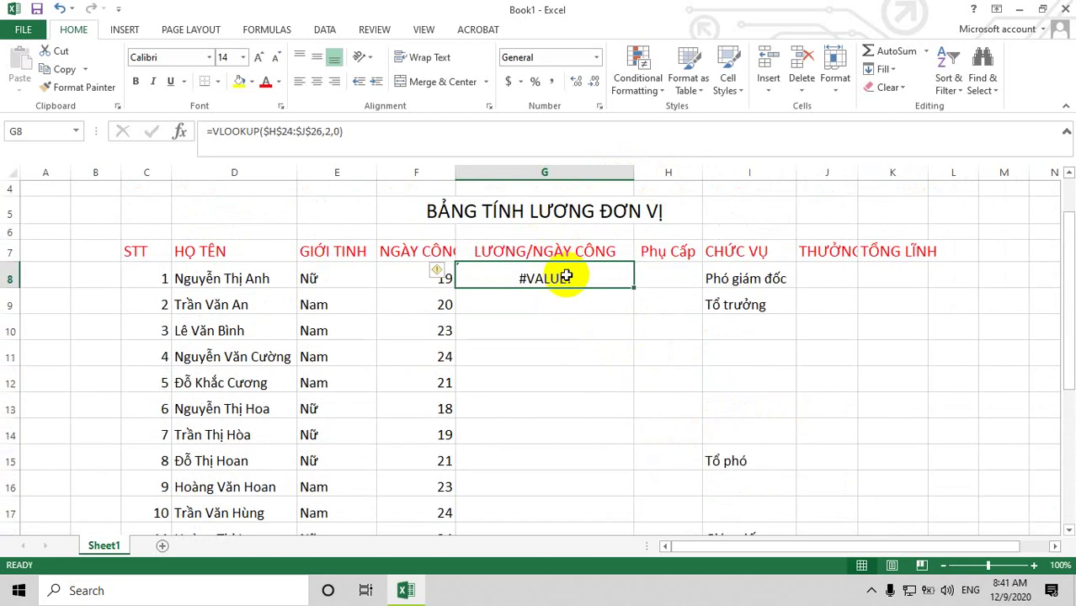
# - Change the match argument from 0 to 1 and recommit; G8 still shows #VALUE!
pyautogui.click(350, 132)
pyautogui.press('Left')
pyautogui.press('BackSpace')
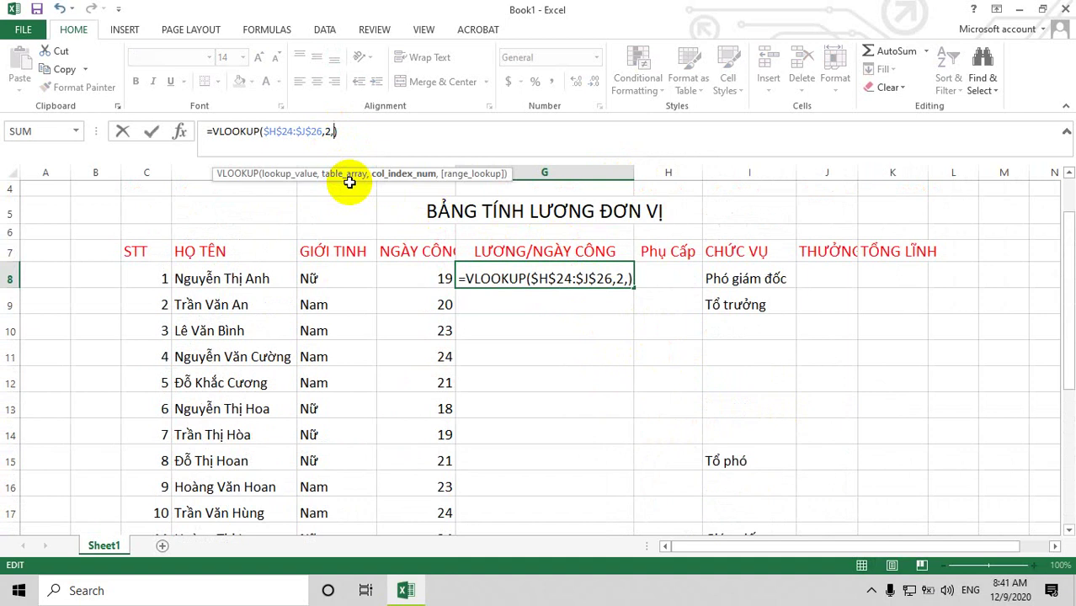
pyautogui.write('1')
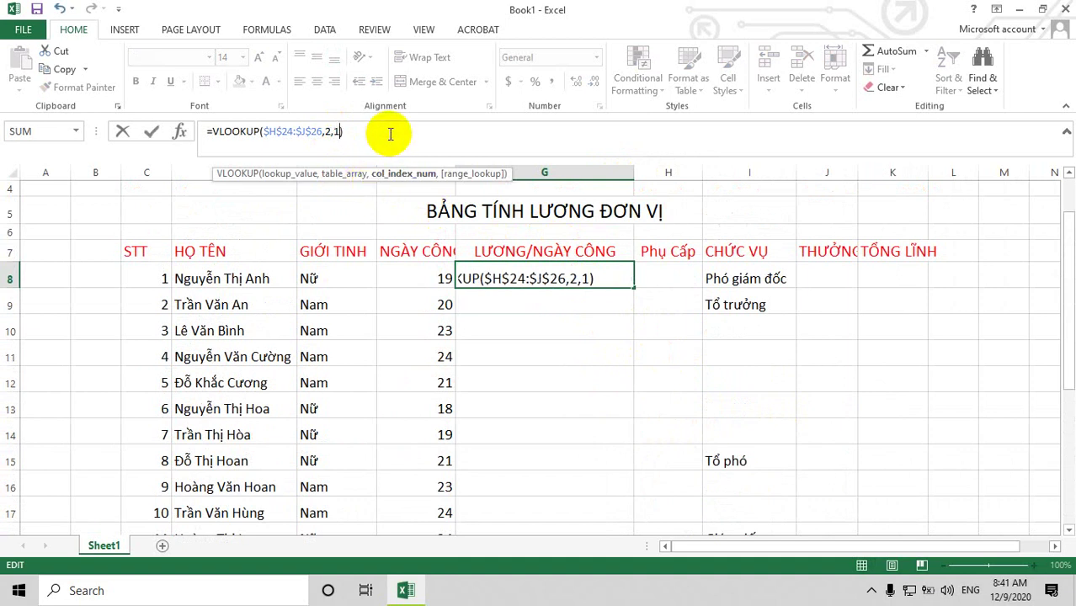
pyautogui.click(390, 133)
pyautogui.press('Return')
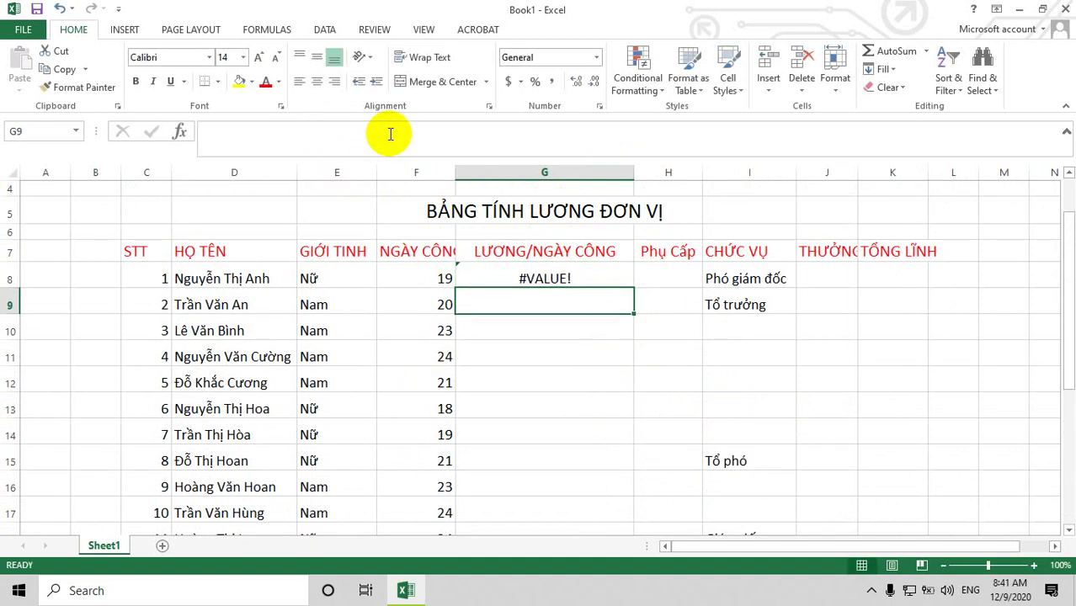
pyautogui.click(532, 278)
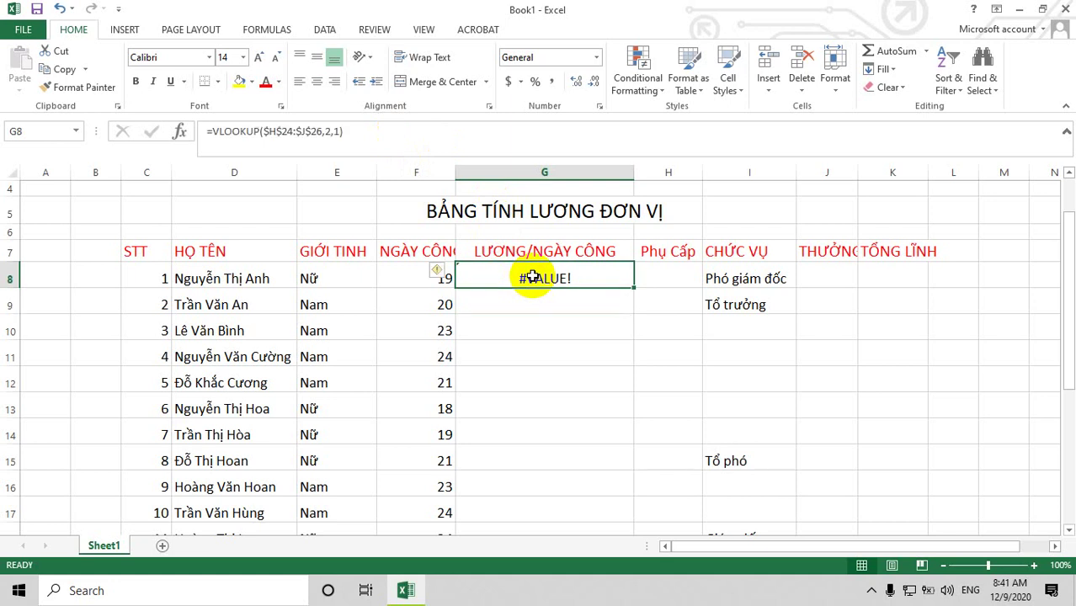
pyautogui.scroll(-1, 601, 308)
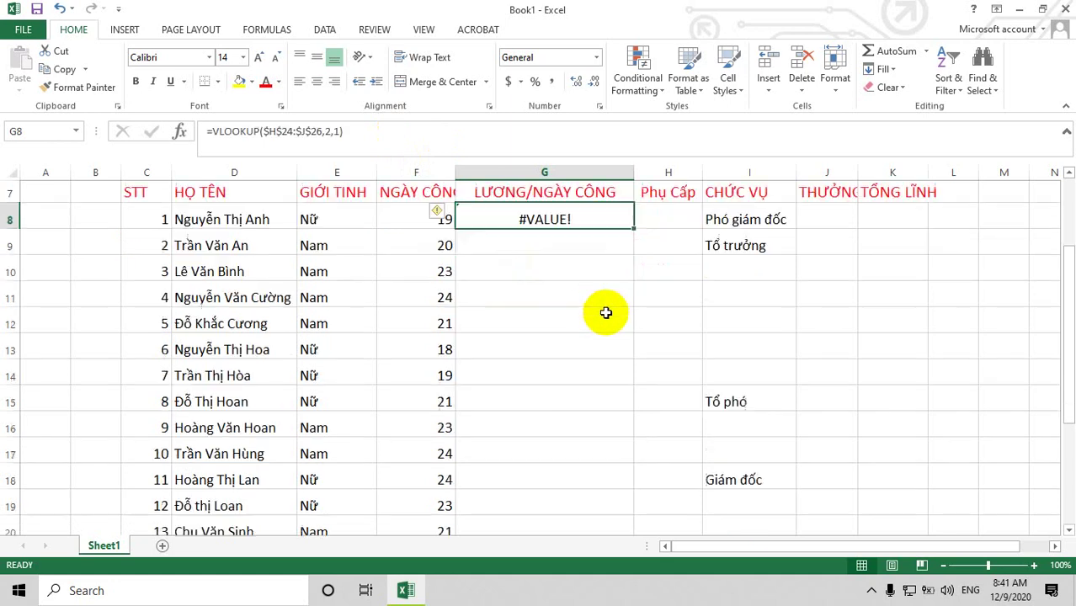
pyautogui.scroll(-4, 643, 399)
pyautogui.scroll(4, 549, 255)
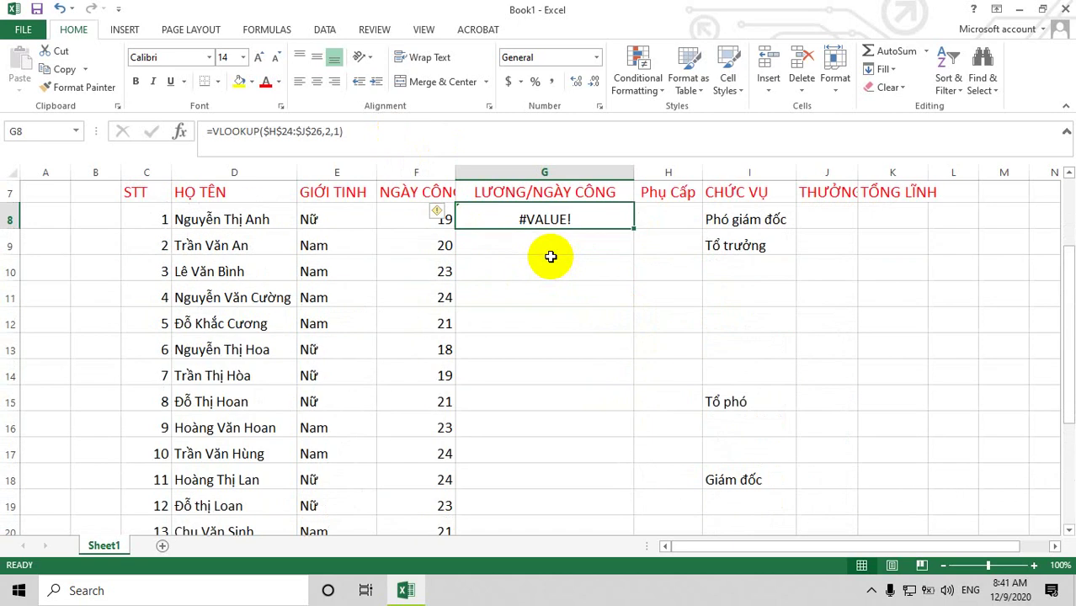
pyautogui.scroll(2, 549, 258)
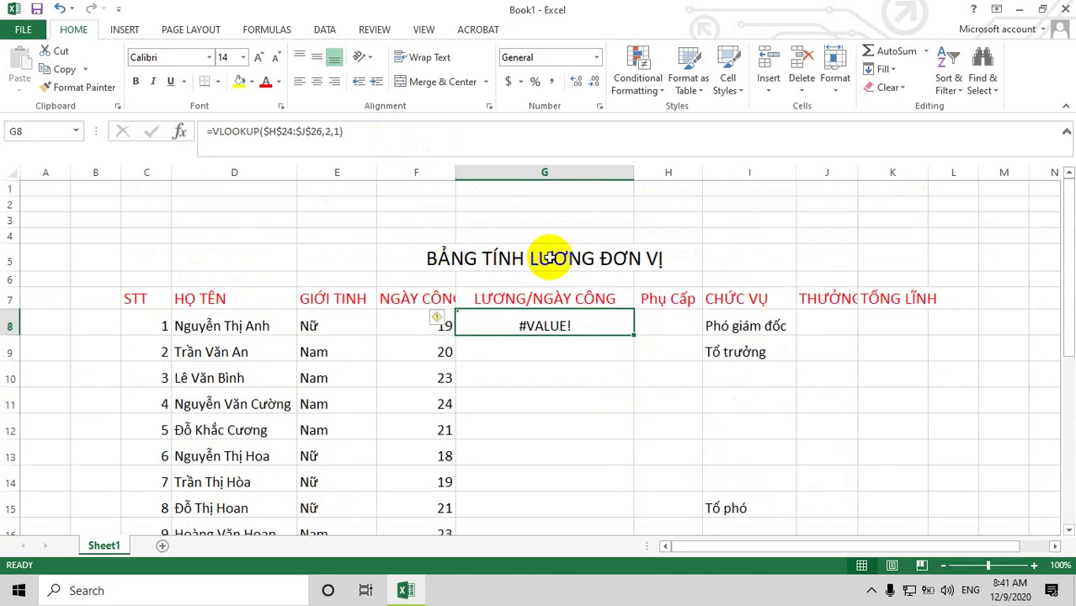
# - Insert F8 as the lookup value so G8 reads =VLOOKUP(F8,$H$24:$J$26,2,1), returning #N/A
pyautogui.click(325, 128)
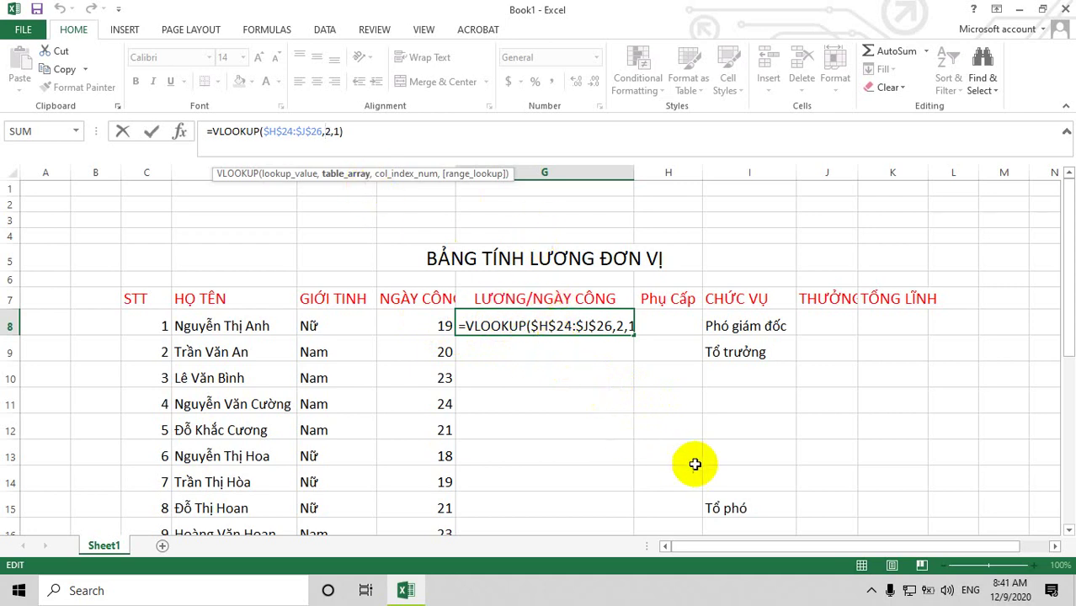
pyautogui.moveTo(1068, 229); pyautogui.dragTo(1069, 397)
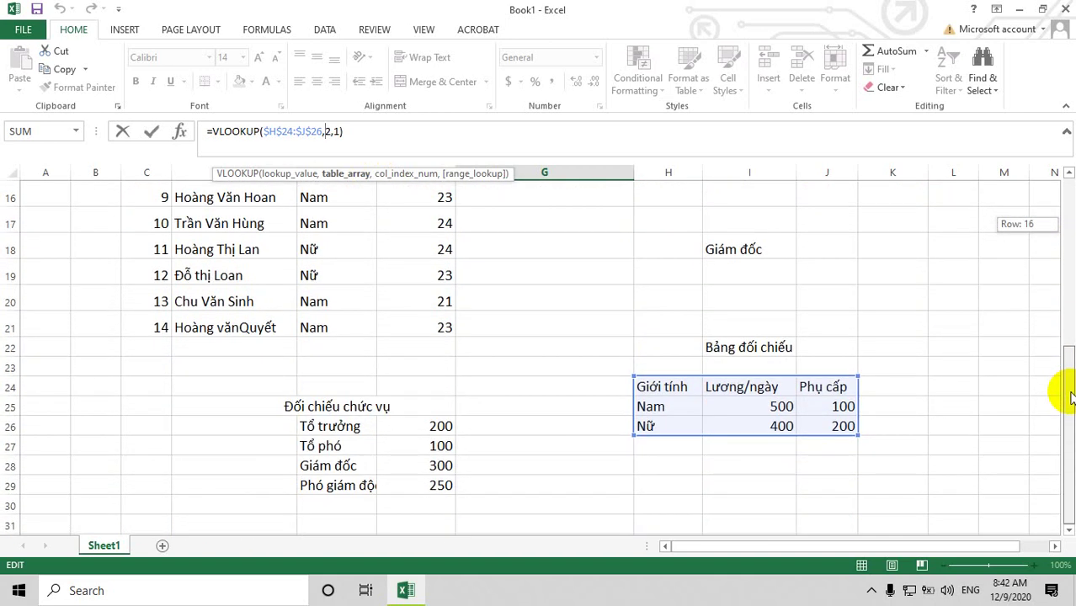
pyautogui.moveTo(1067, 398); pyautogui.dragTo(1065, 252)
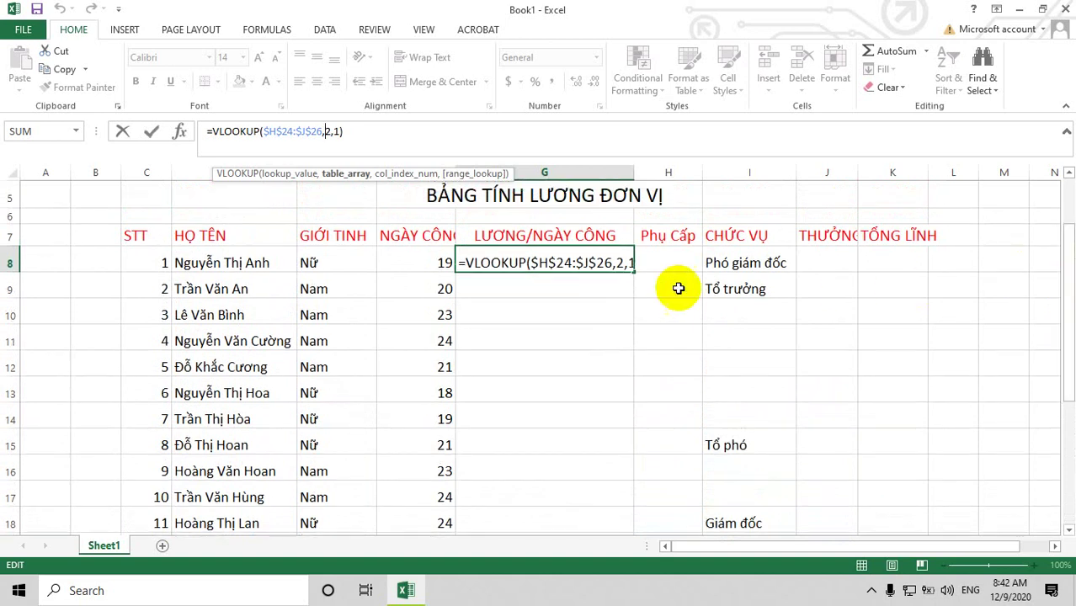
pyautogui.click(532, 263)
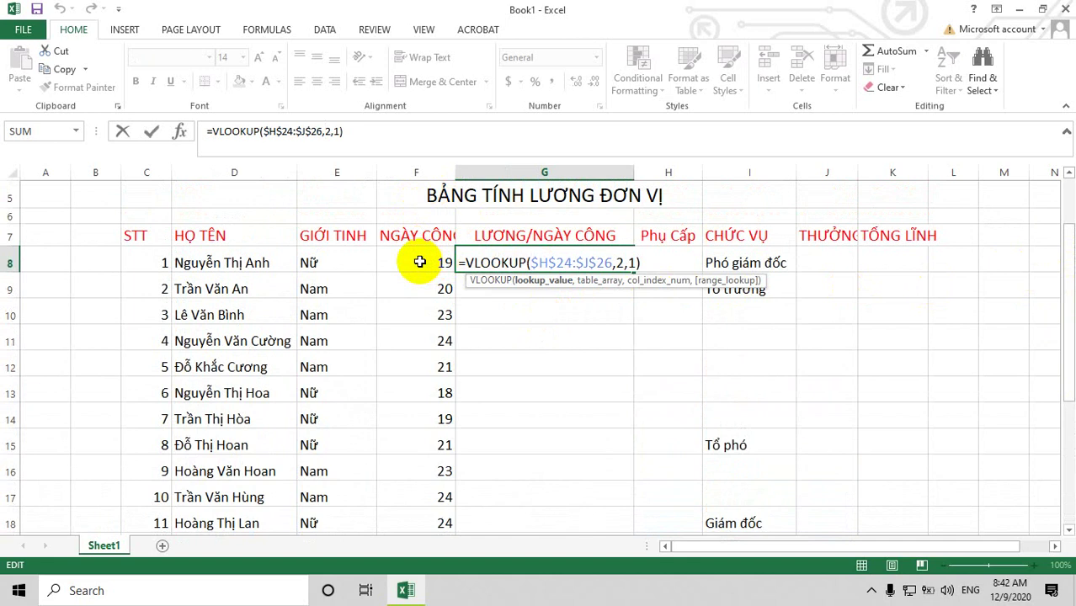
pyautogui.write('f')
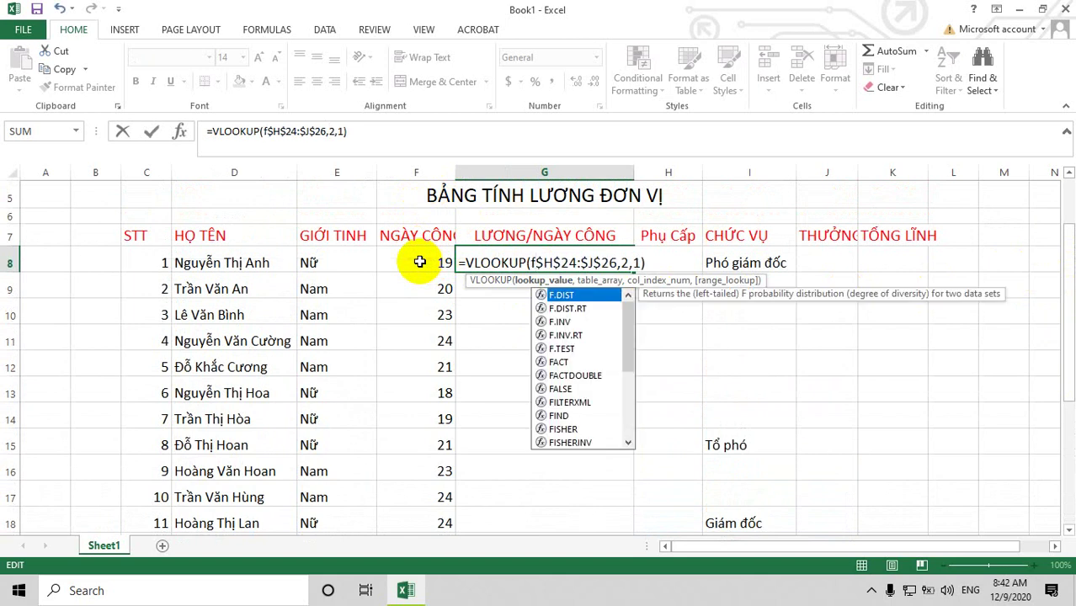
pyautogui.write('8')
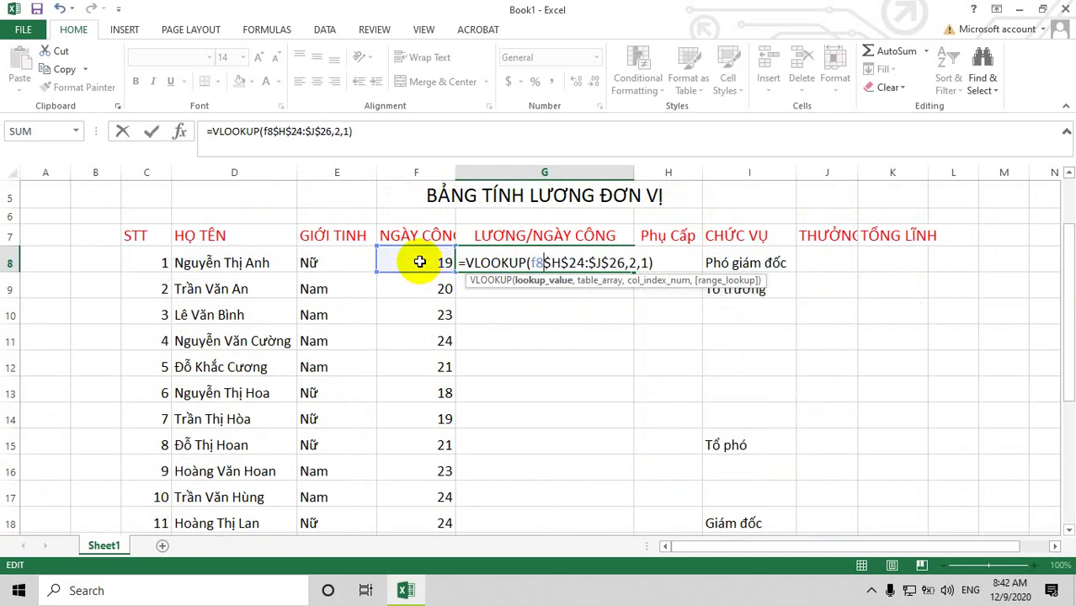
pyautogui.write(',')
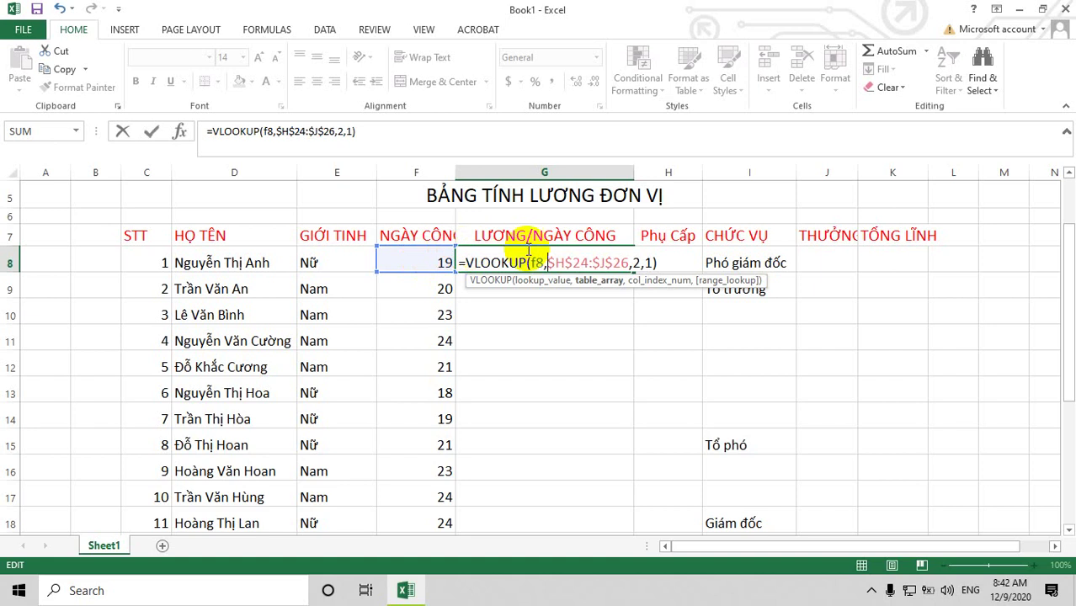
pyautogui.click(666, 259)
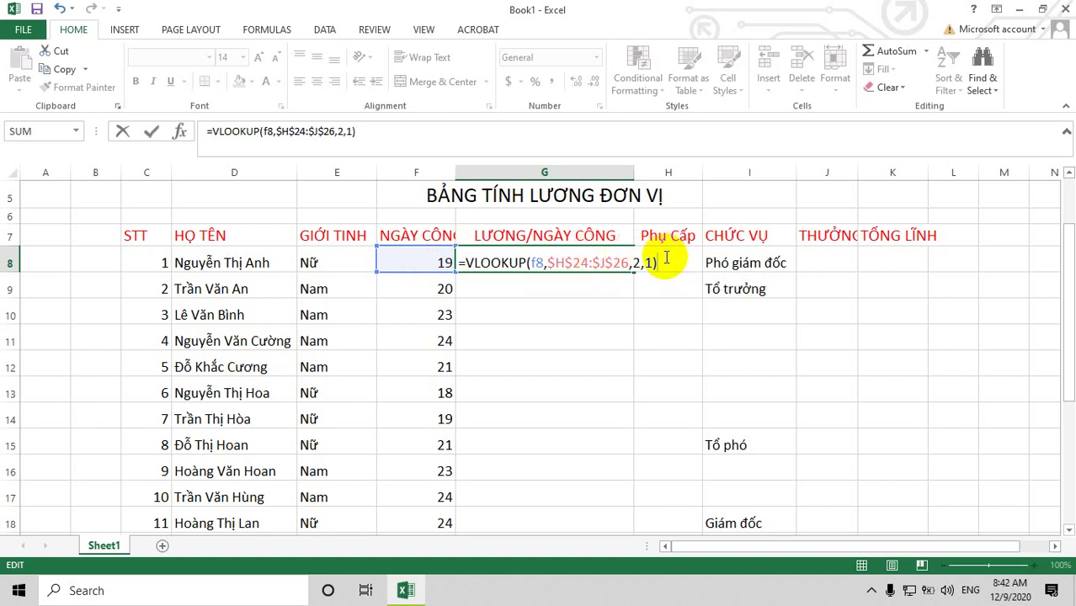
pyautogui.press('Return')
pyautogui.click(530, 261)
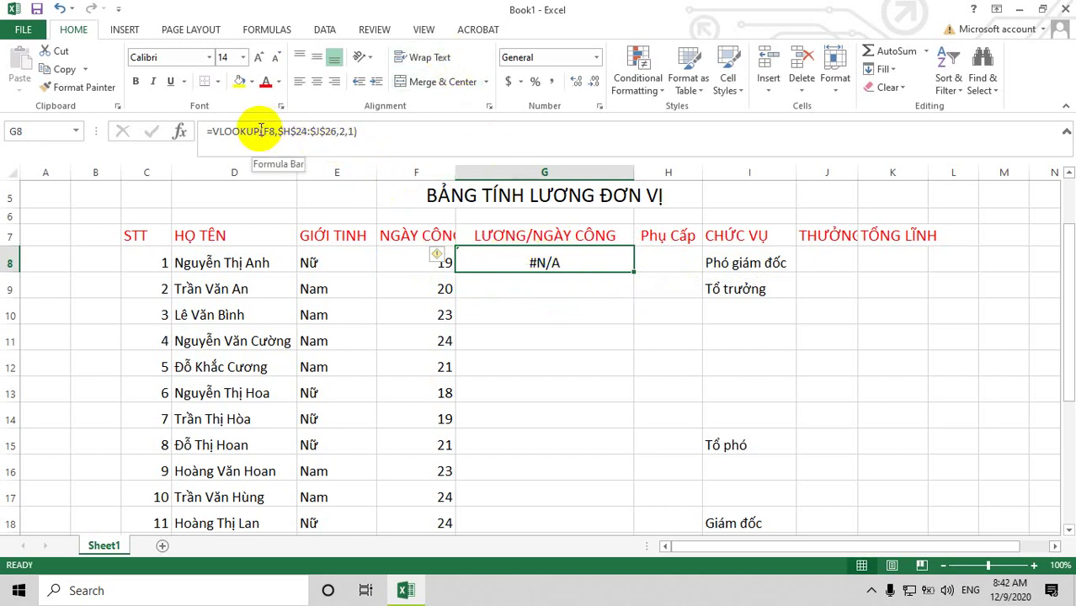
# - Replace F8 with E8 as the lookup value, so G8 returns the daily wage 400
pyautogui.moveTo(261, 132); pyautogui.dragTo(376, 128)
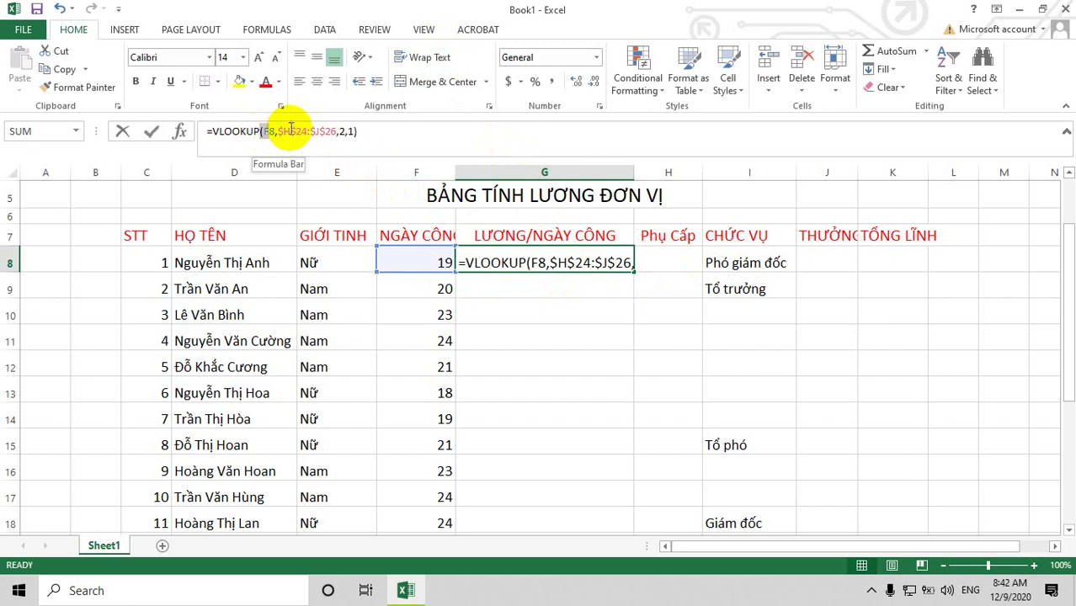
pyautogui.click(549, 263)
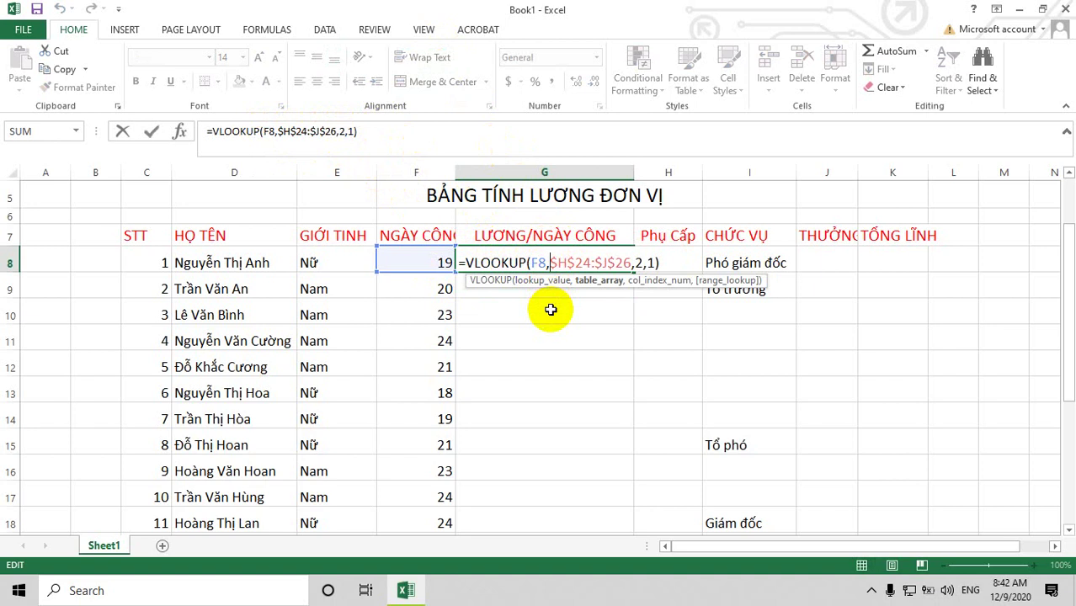
pyautogui.scroll(-4, 685, 412)
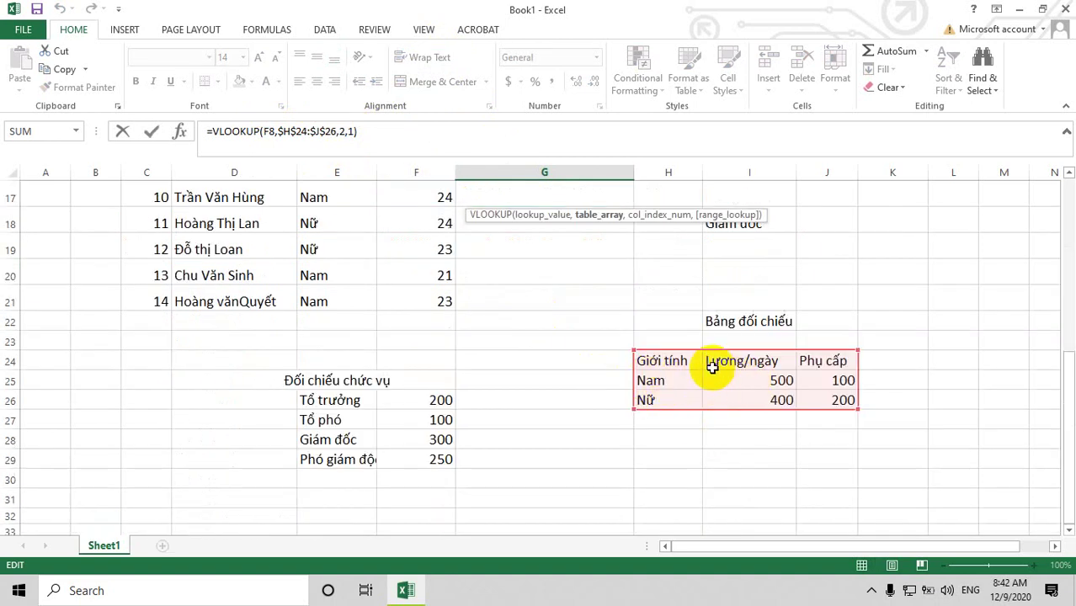
pyautogui.scroll(2, 640, 336)
pyautogui.scroll(3, 370, 253)
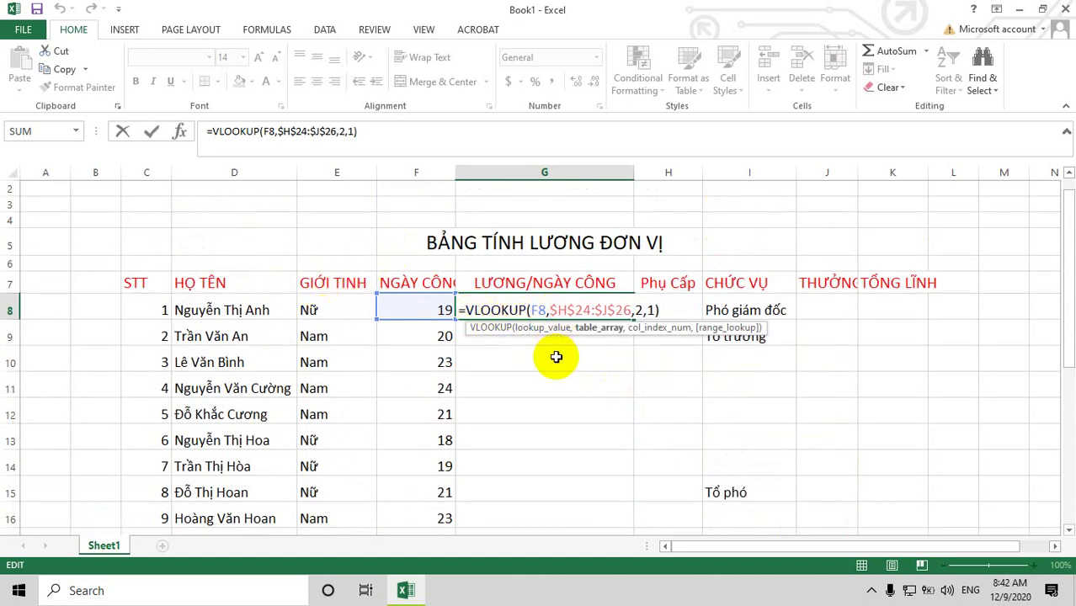
pyautogui.click(539, 310)
pyautogui.press('BackSpace')
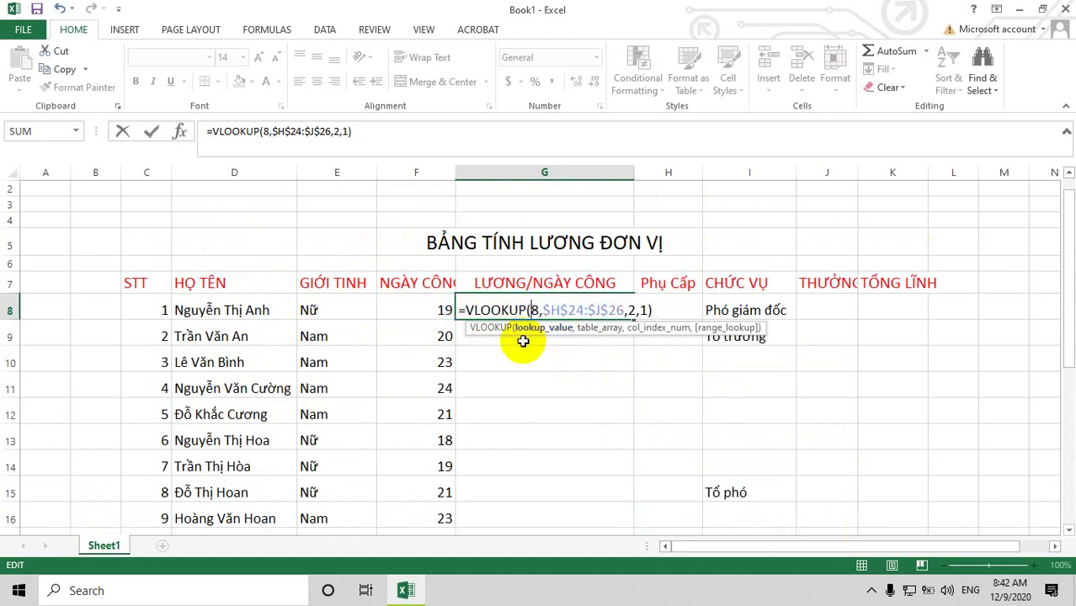
pyautogui.write('E')
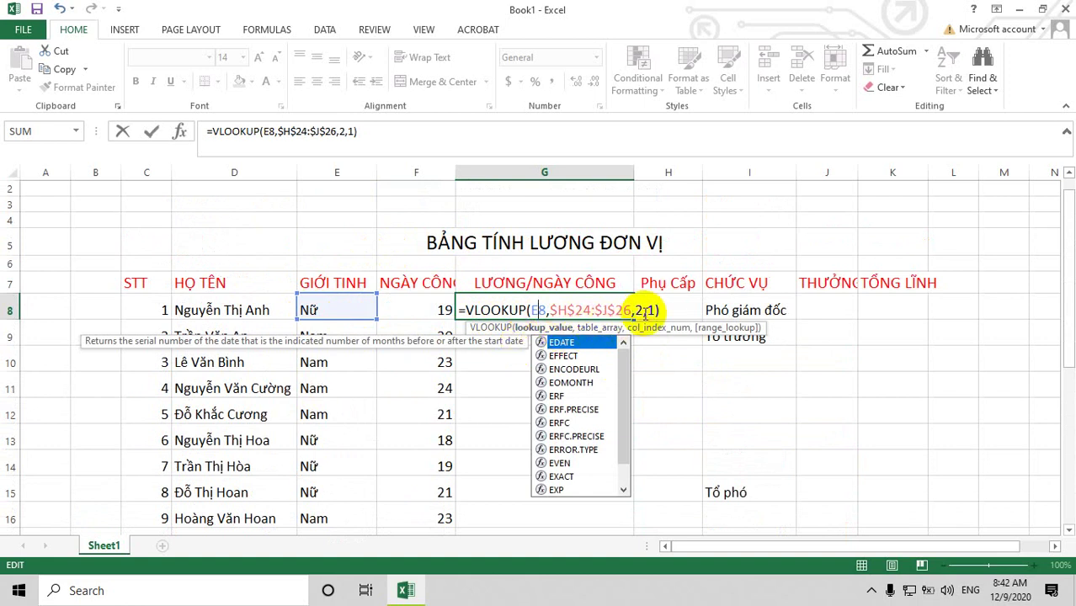
pyautogui.click(651, 310)
pyautogui.press('Return')
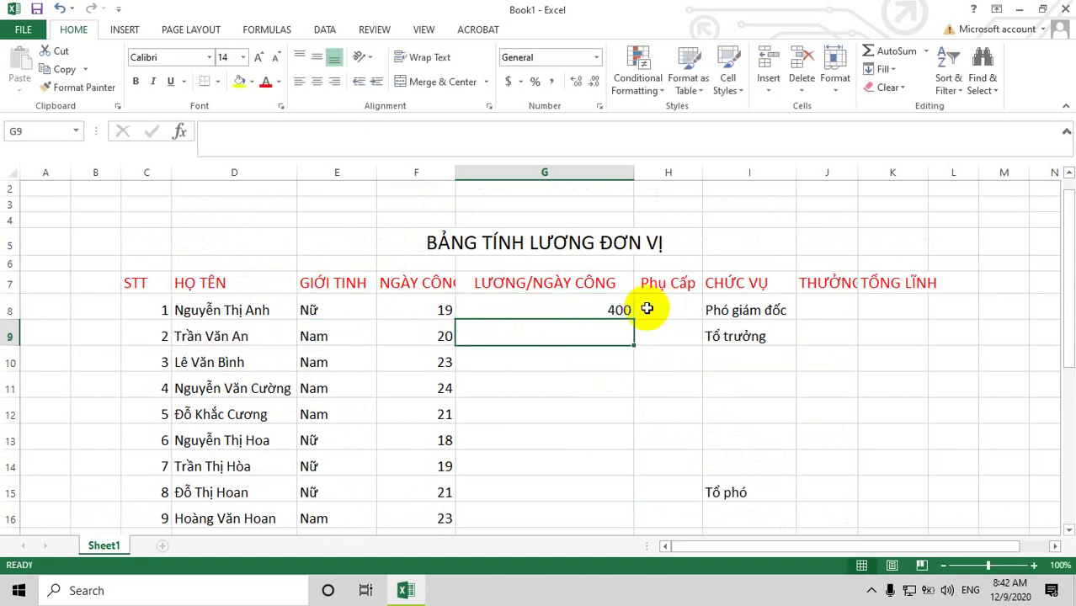
# - Fill G8's VLOOKUP down to G21, giving 500 for Nam and 400 for Nữ
pyautogui.click(614, 311)
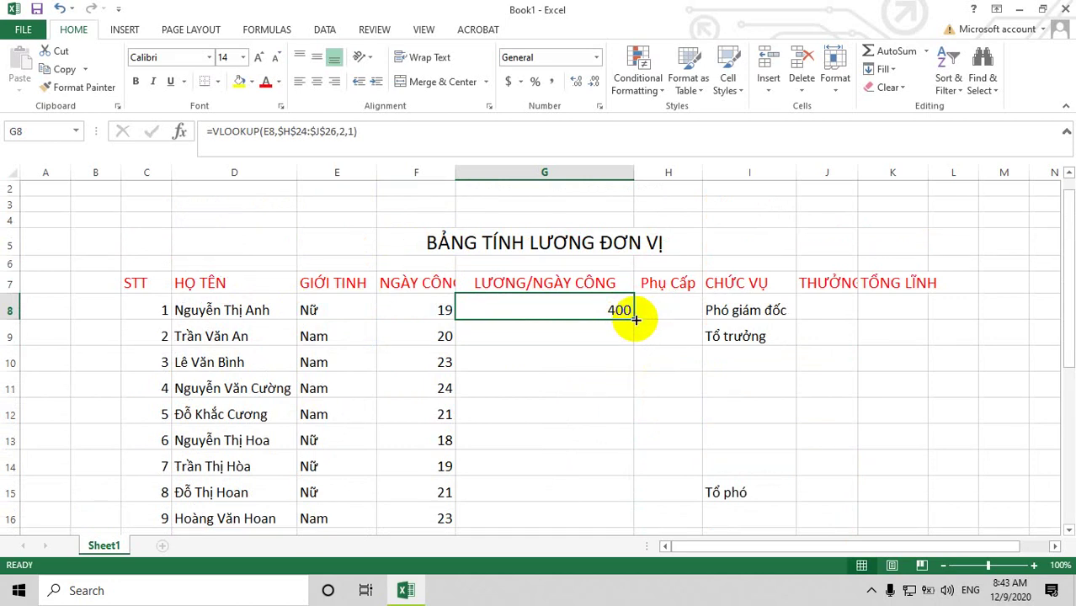
pyautogui.moveTo(632, 320); pyautogui.dragTo(631, 326)
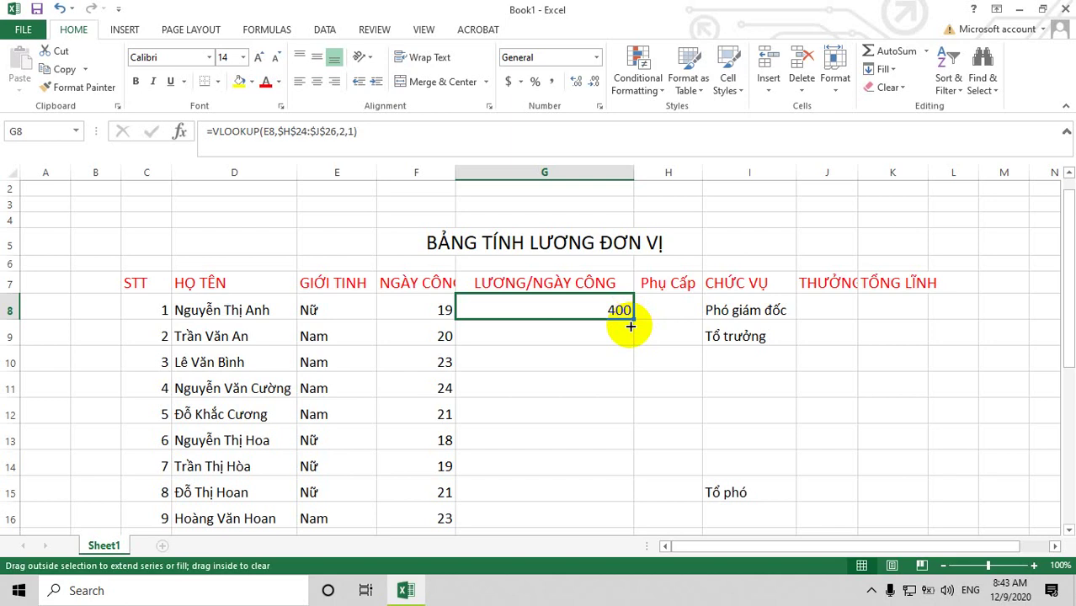
pyautogui.moveTo(631, 327); pyautogui.dragTo(636, 545)
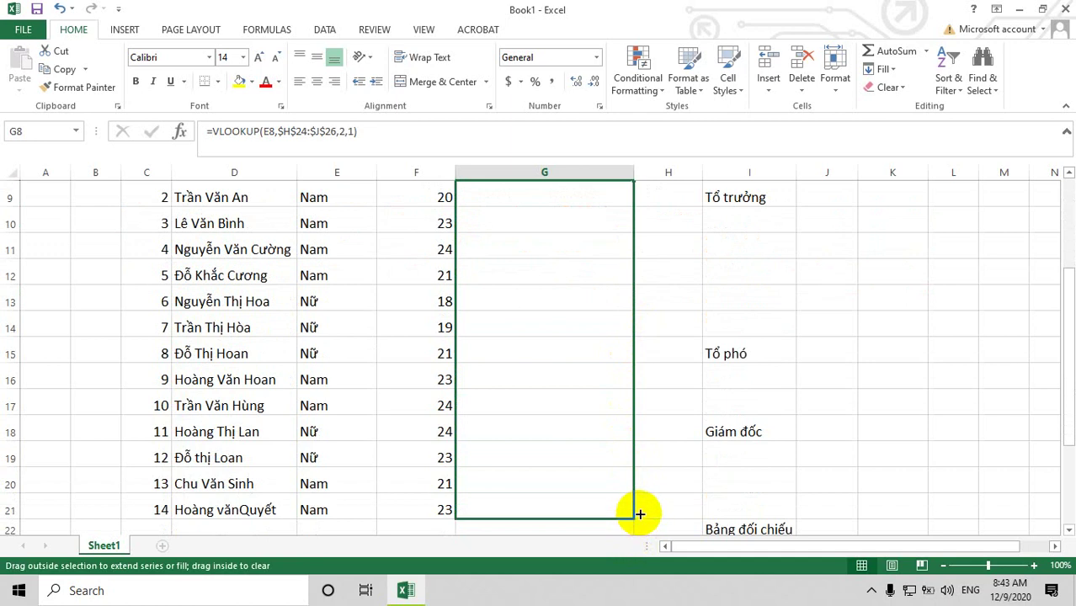
pyautogui.moveTo(636, 545); pyautogui.dragTo(640, 517)
pyautogui.scroll(1, 728, 312)
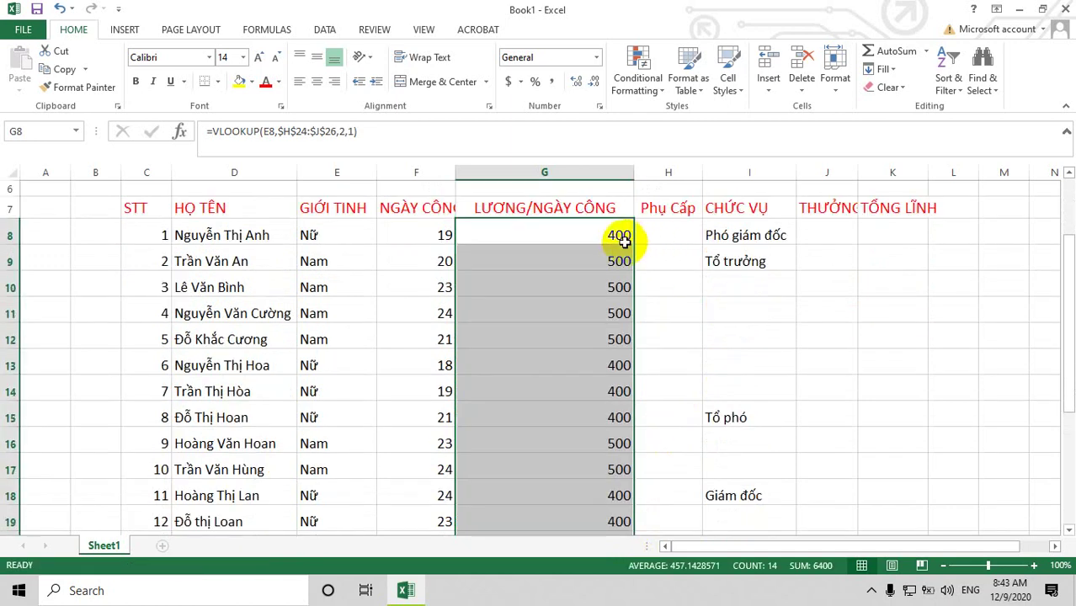
pyautogui.click(608, 241)
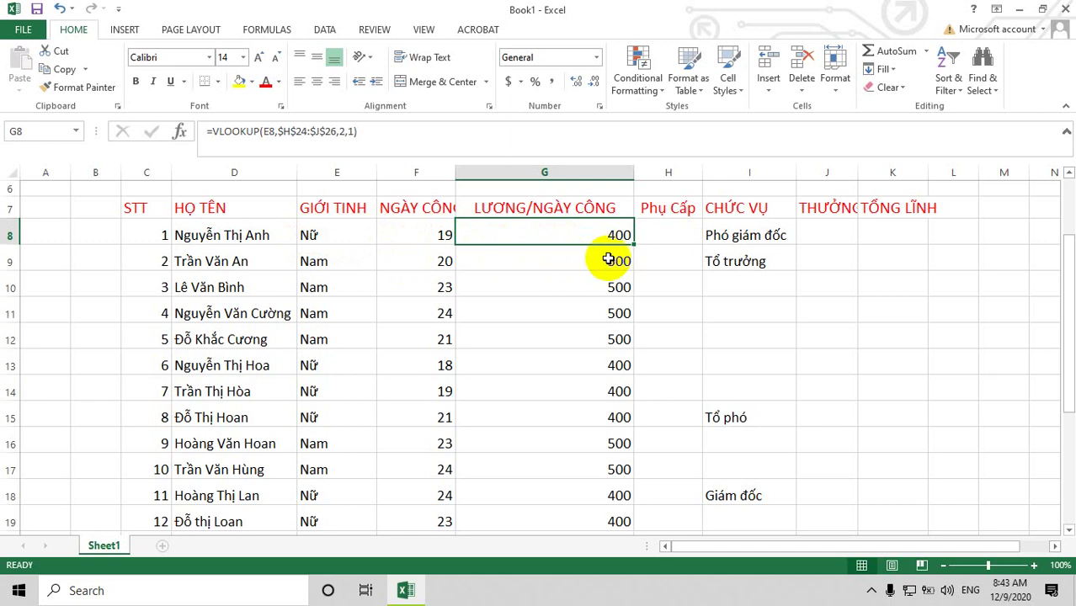
pyautogui.scroll(-3, 640, 428)
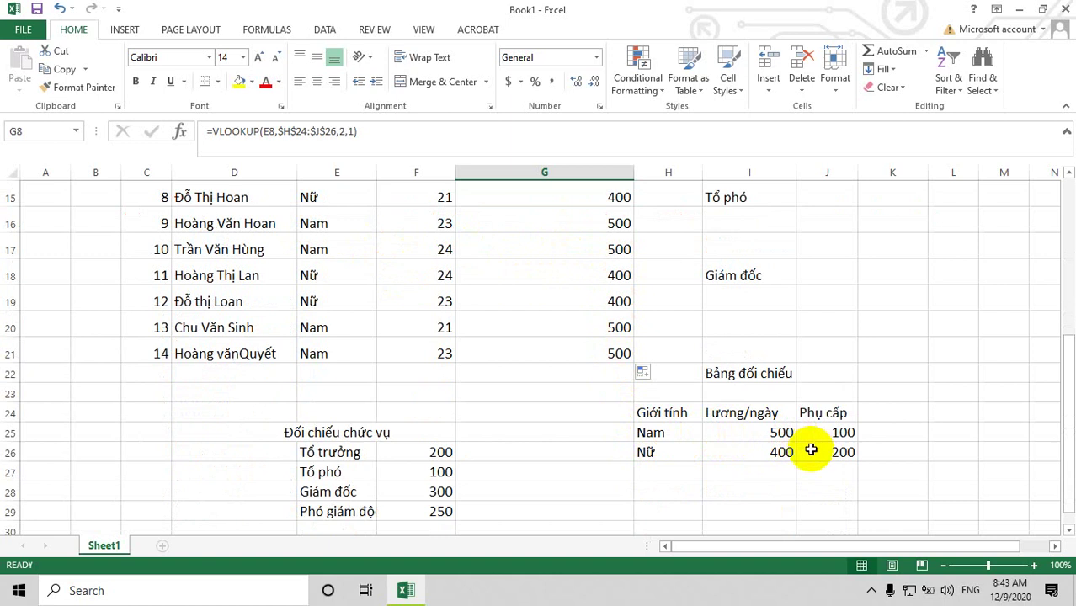
pyautogui.scroll(2, 811, 451)
pyautogui.scroll(2, 811, 449)
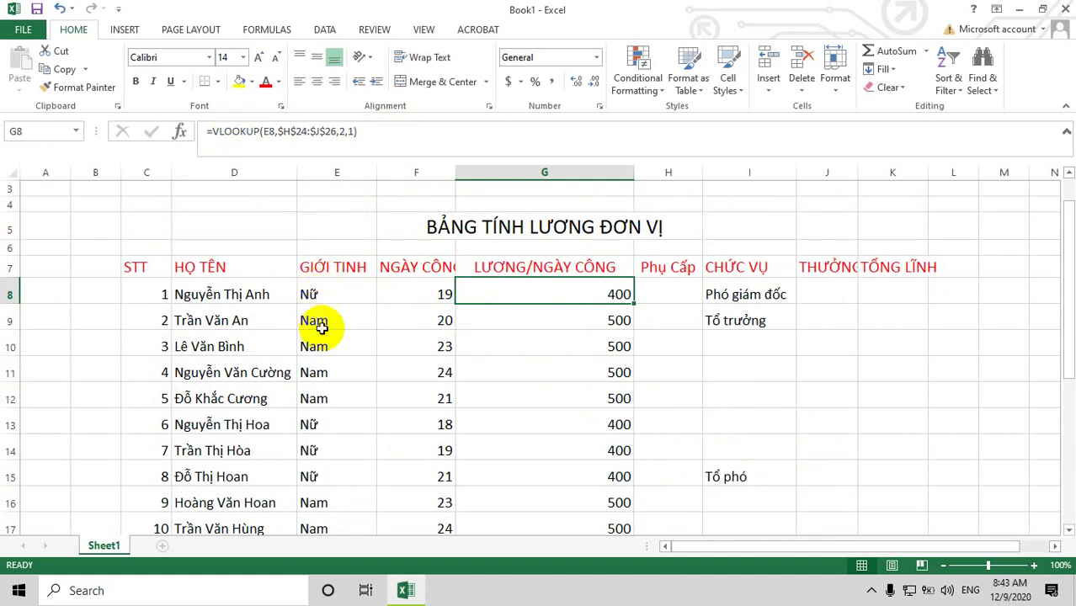
pyautogui.scroll(-2, 541, 373)
pyautogui.scroll(-2, 590, 404)
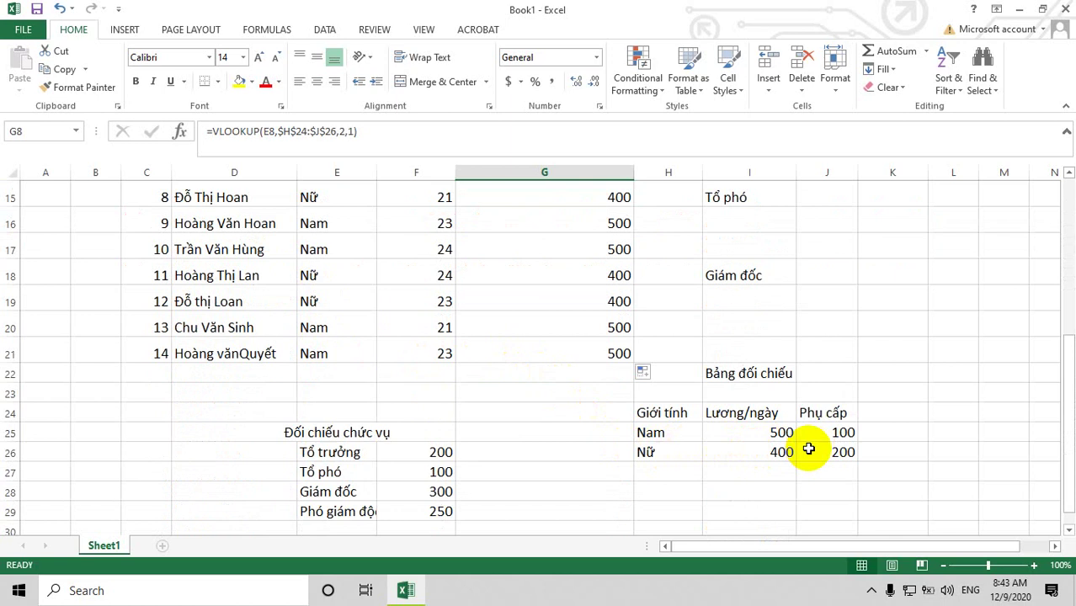
pyautogui.scroll(3, 580, 354)
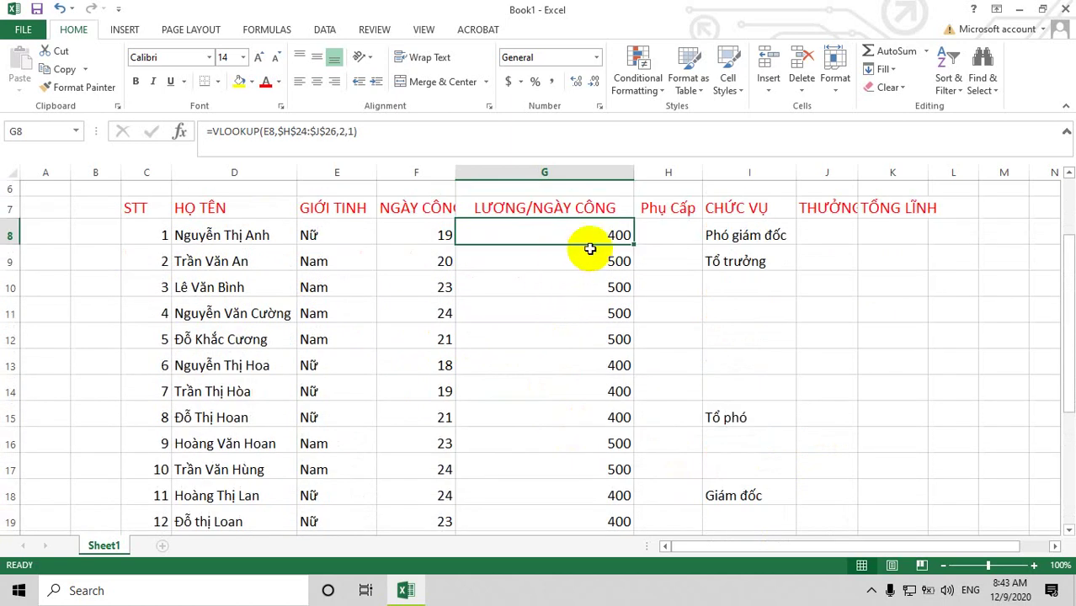
pyautogui.scroll(-4, 660, 387)
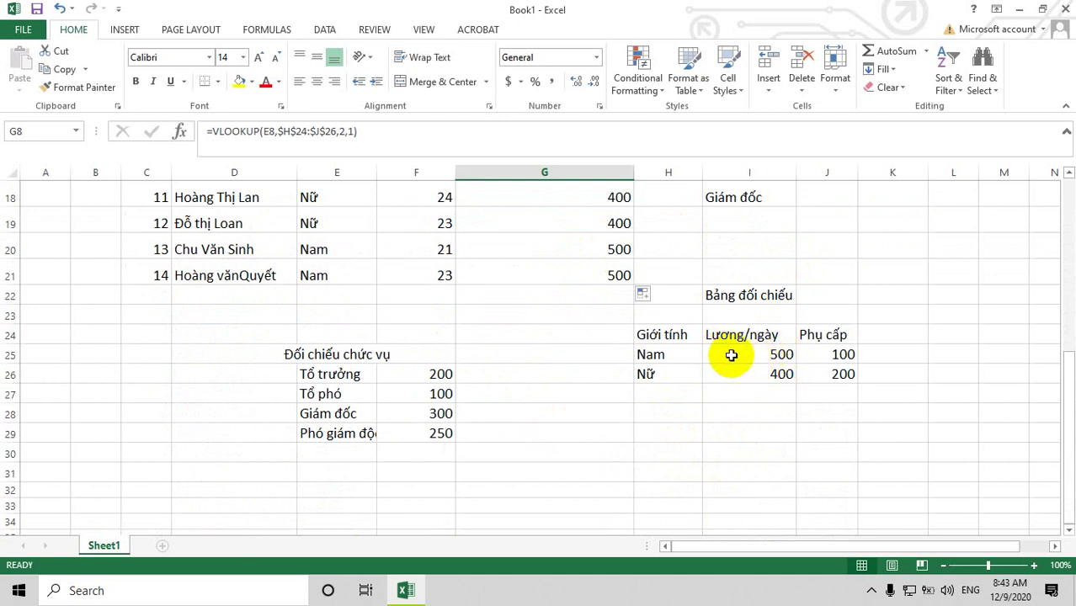
pyautogui.scroll(3, 731, 337)
pyautogui.scroll(3, 733, 308)
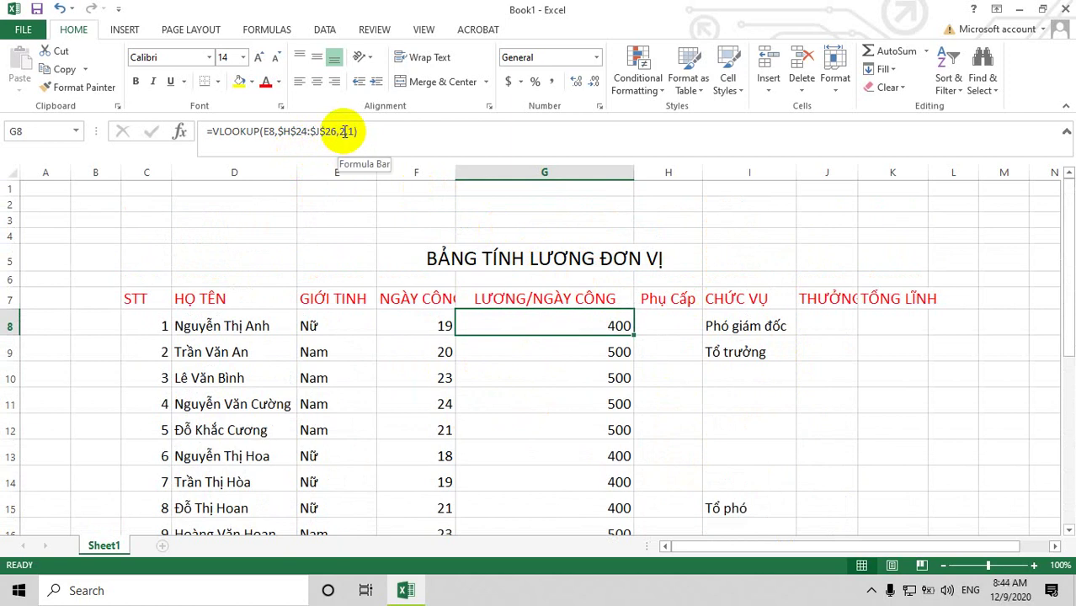
pyautogui.scroll(-1, 362, 181)
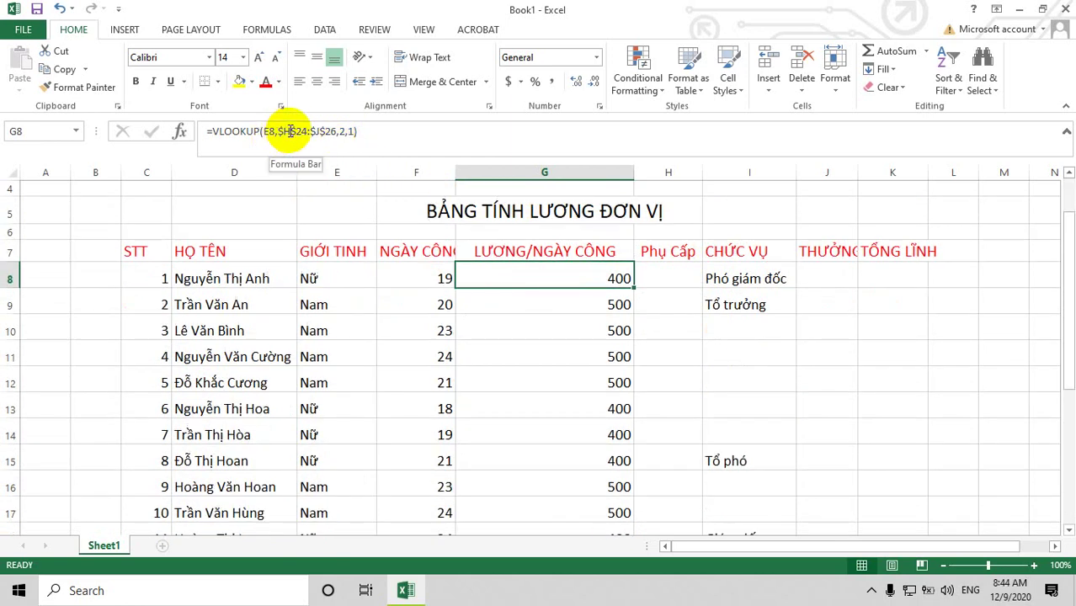
pyautogui.scroll(-4, 665, 353)
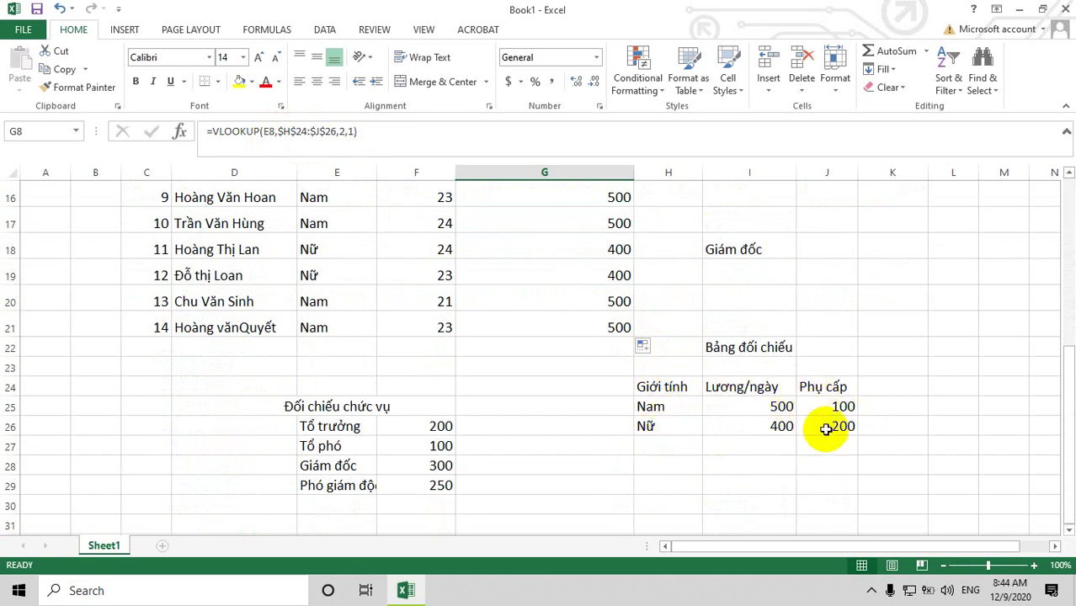
pyautogui.scroll(2, 774, 413)
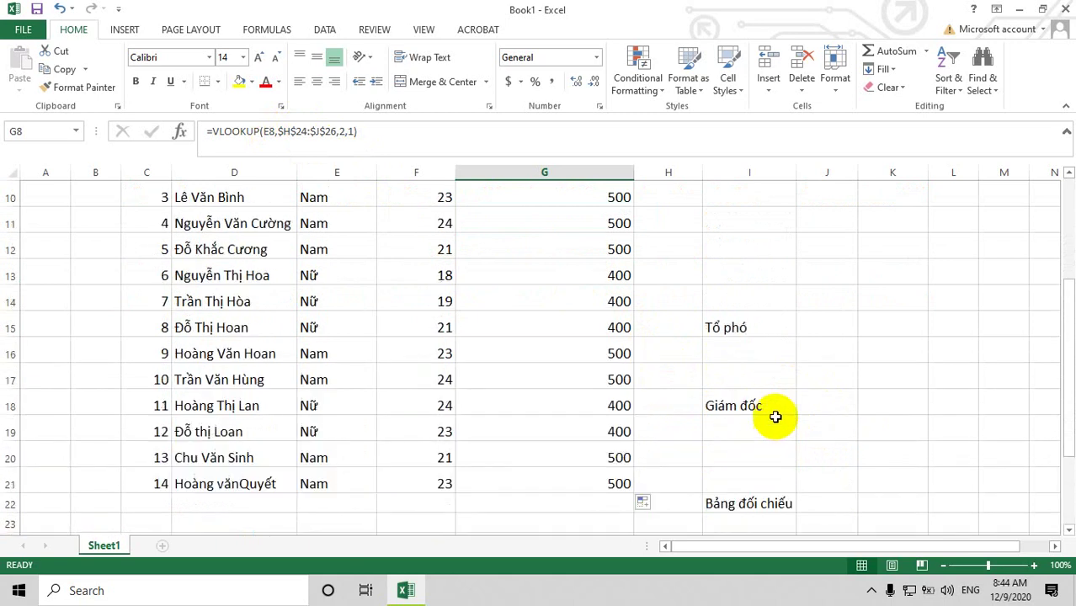
pyautogui.scroll(2, 512, 241)
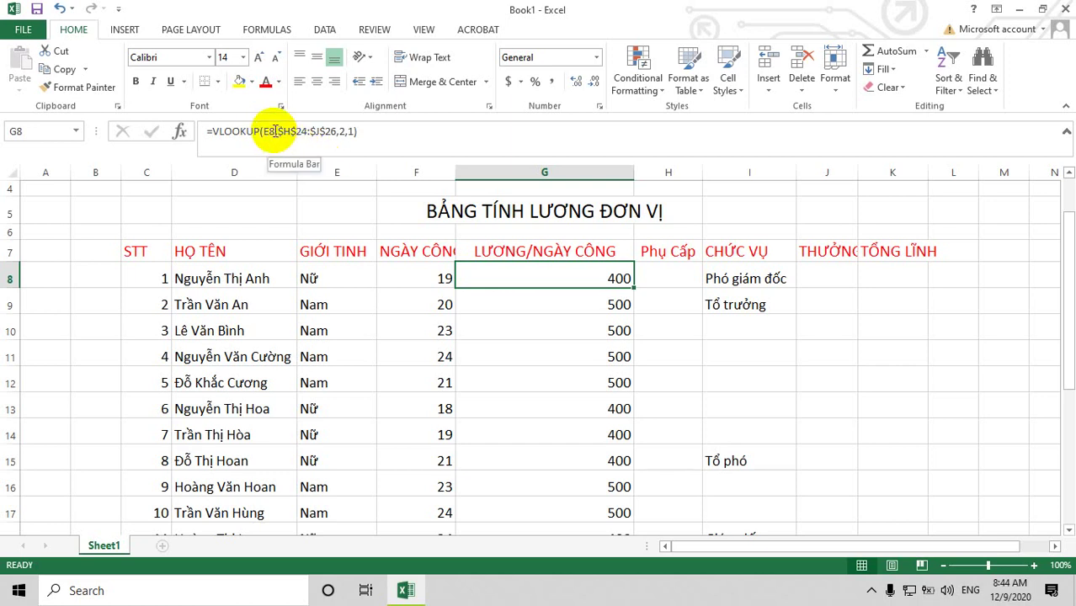
pyautogui.click(462, 301)
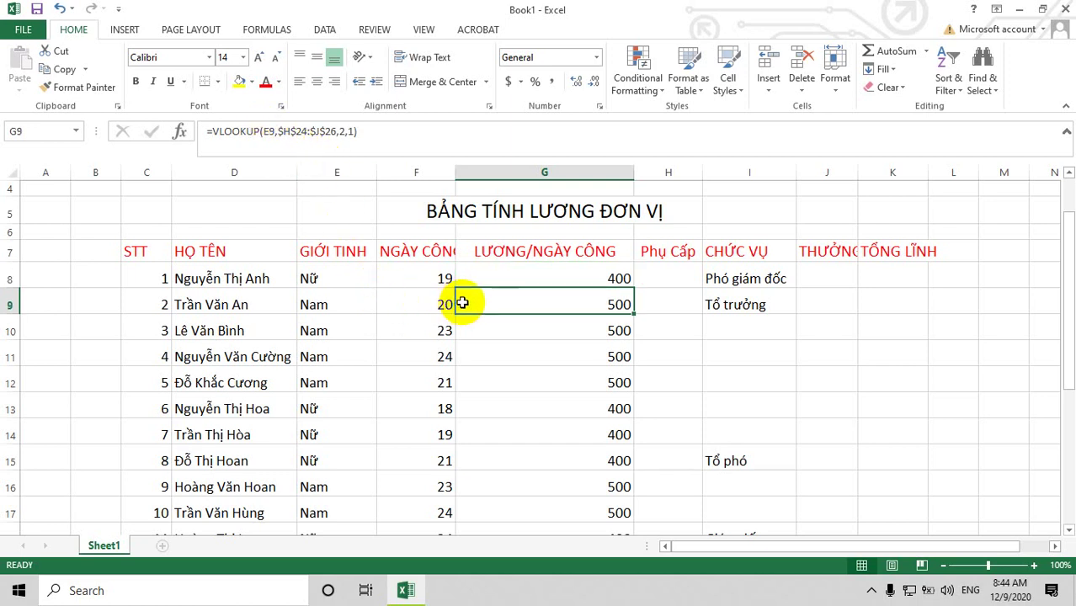
pyautogui.click(478, 331)
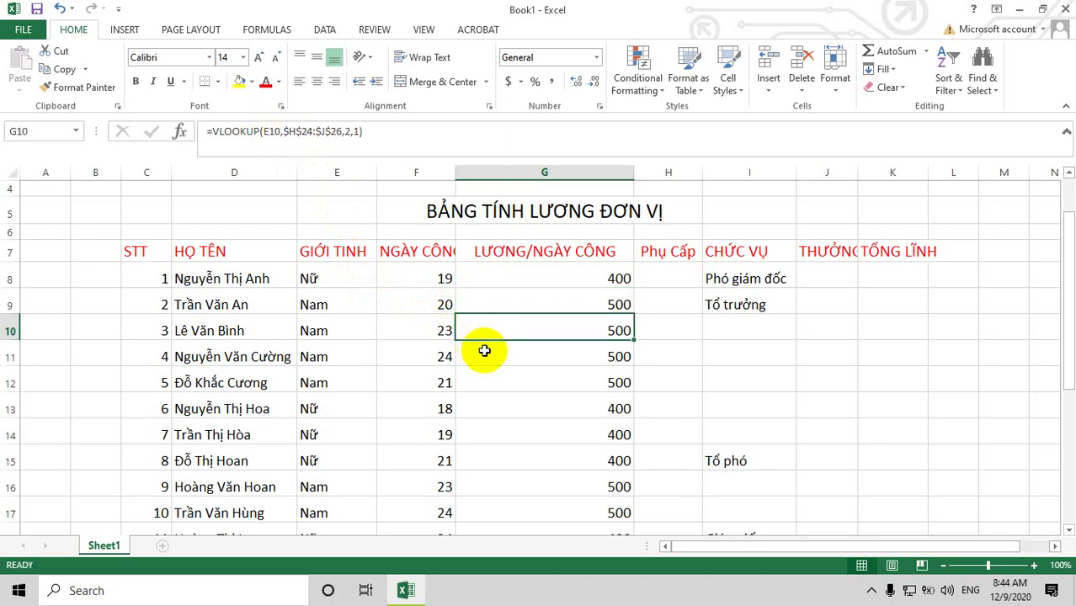
pyautogui.click(485, 353)
pyautogui.click(490, 380)
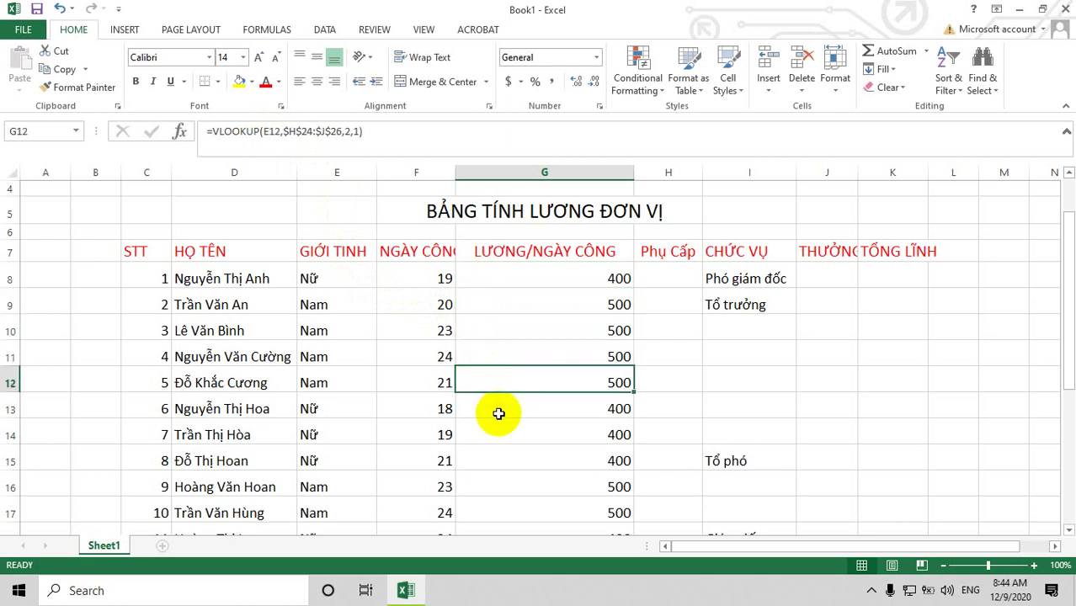
pyautogui.click(498, 411)
pyautogui.click(500, 449)
pyautogui.scroll(-1, 504, 448)
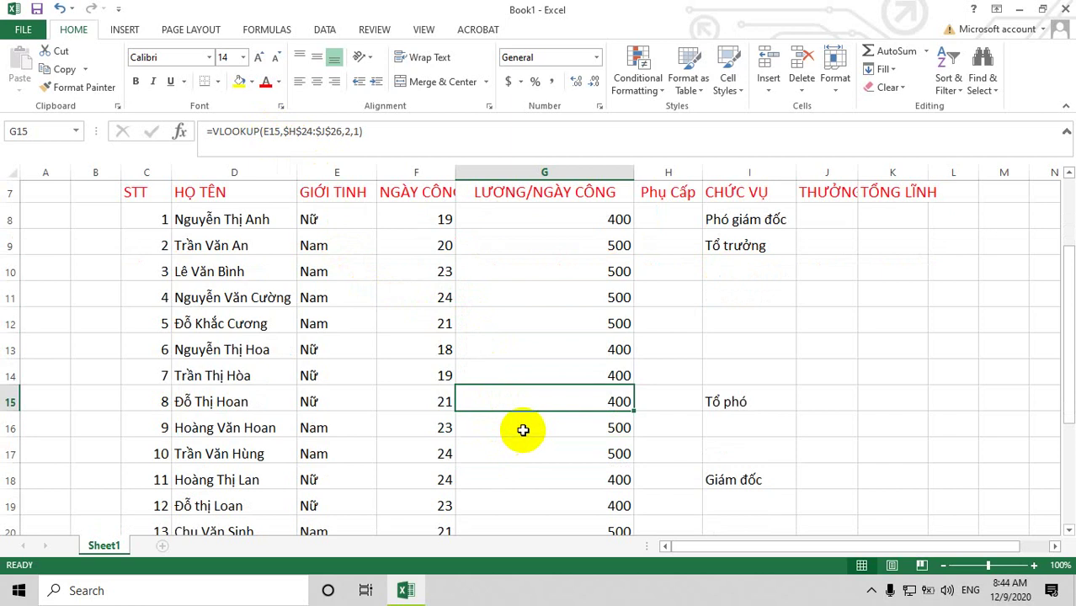
pyautogui.click(521, 428)
pyautogui.click(518, 454)
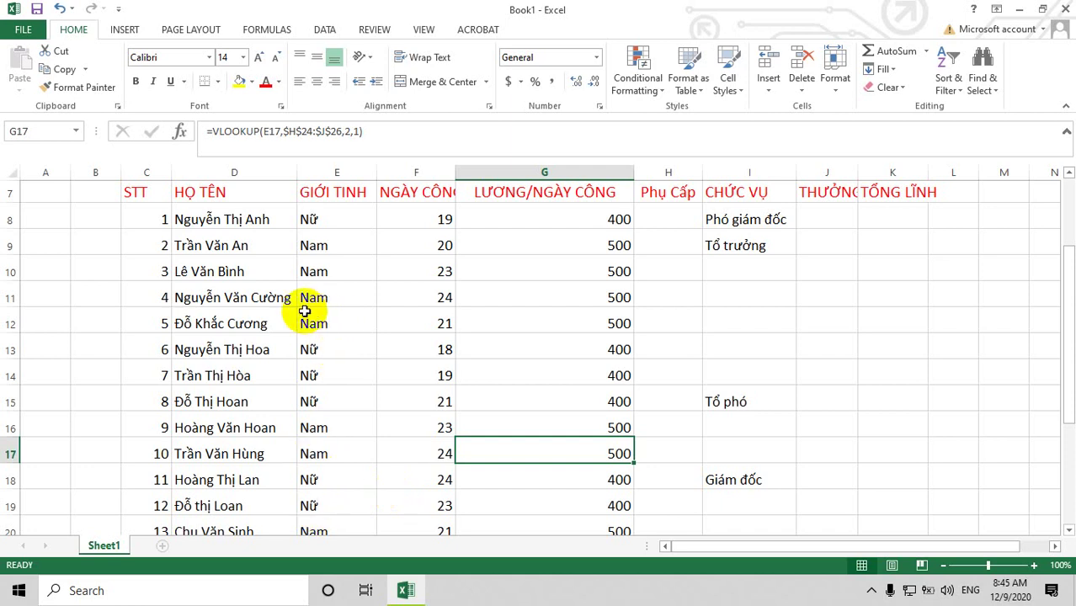
pyautogui.scroll(2, 539, 320)
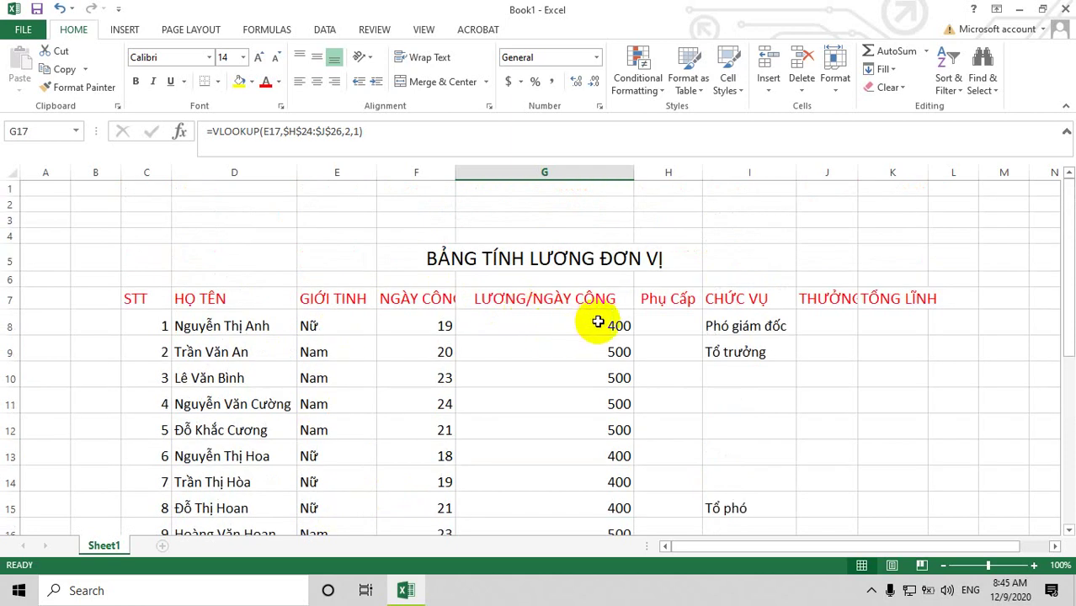
# - Select the whole =VLOOKUP(E8,$H$24:$J$26,2,1) text in G8's formula bar and copy it
pyautogui.click(595, 328)
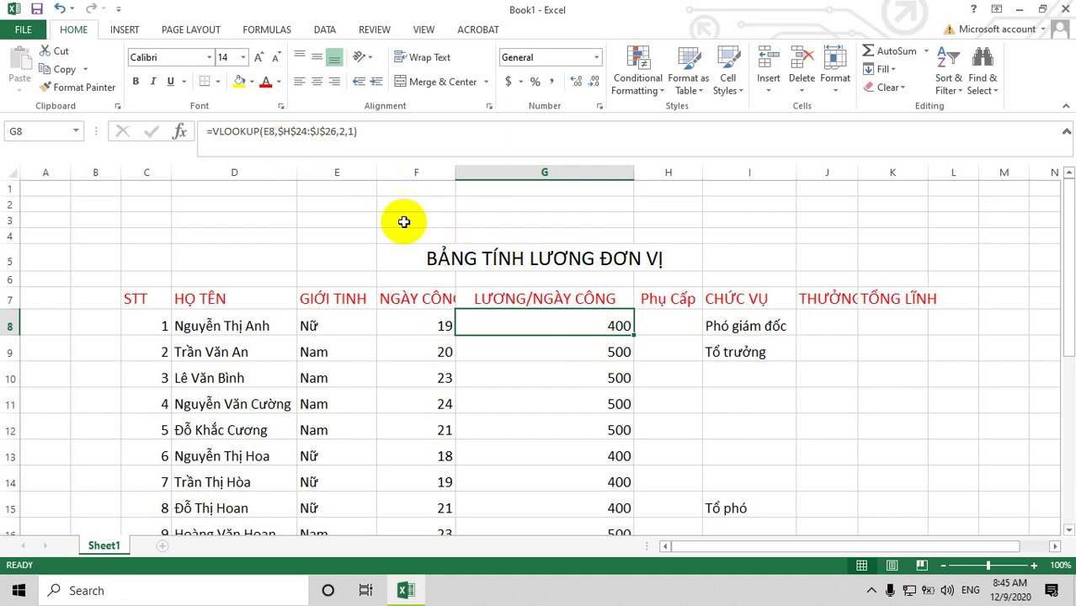
pyautogui.scroll(-4, 404, 221)
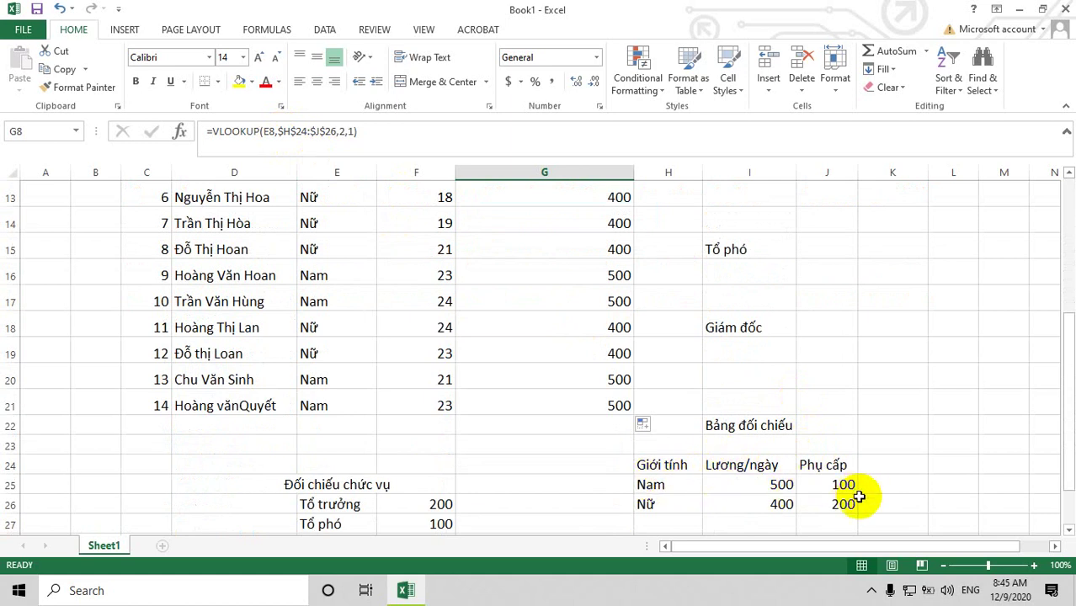
pyautogui.scroll(3, 596, 313)
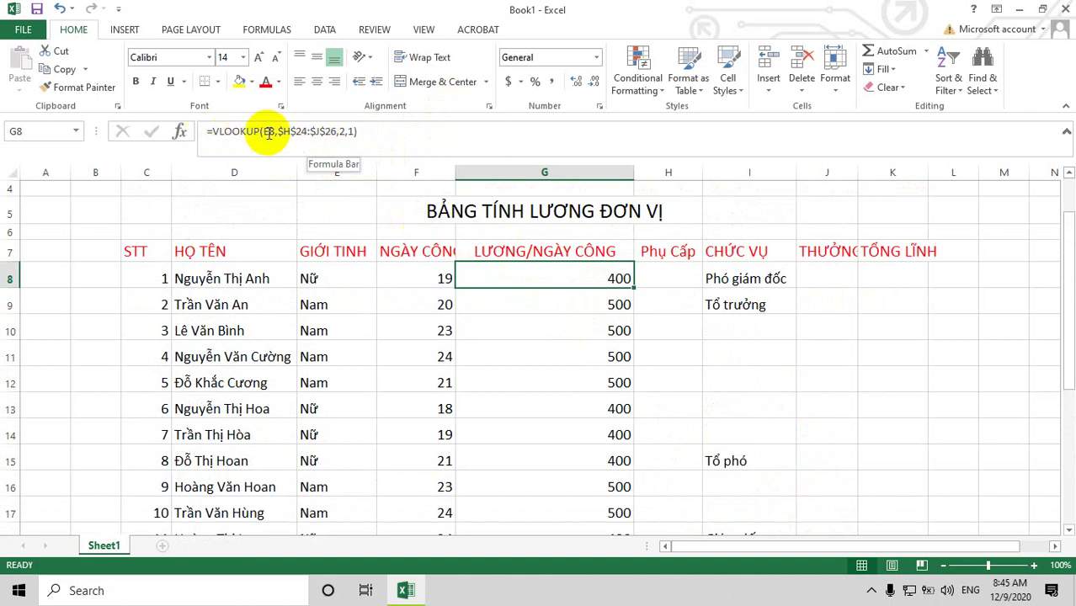
pyautogui.click(302, 131)
pyautogui.moveTo(362, 132); pyautogui.dragTo(202, 131)
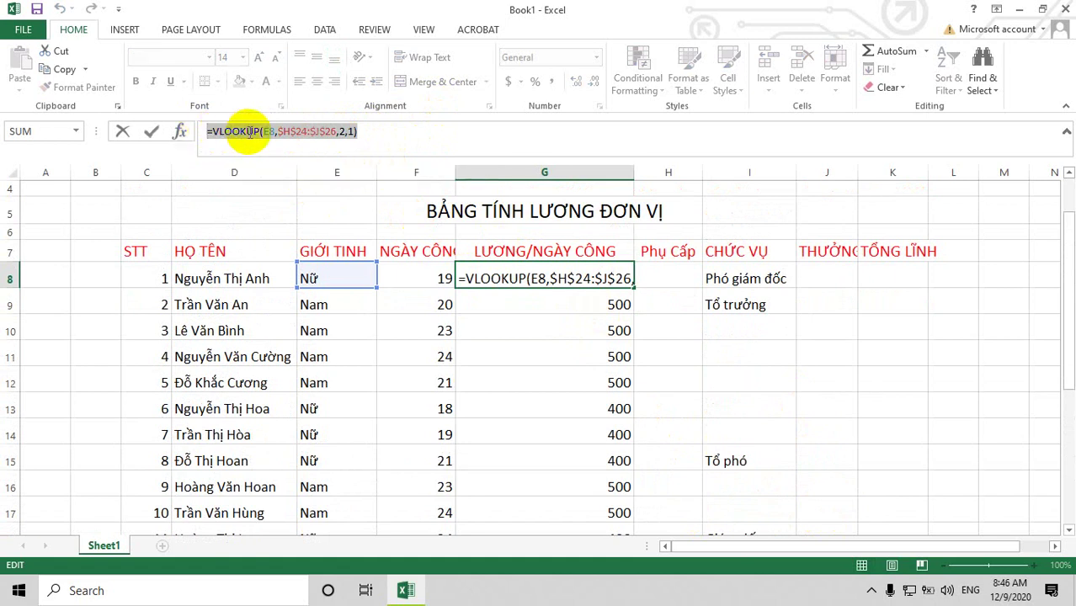
pyautogui.rightClick(245, 133)
pyautogui.click(267, 163)
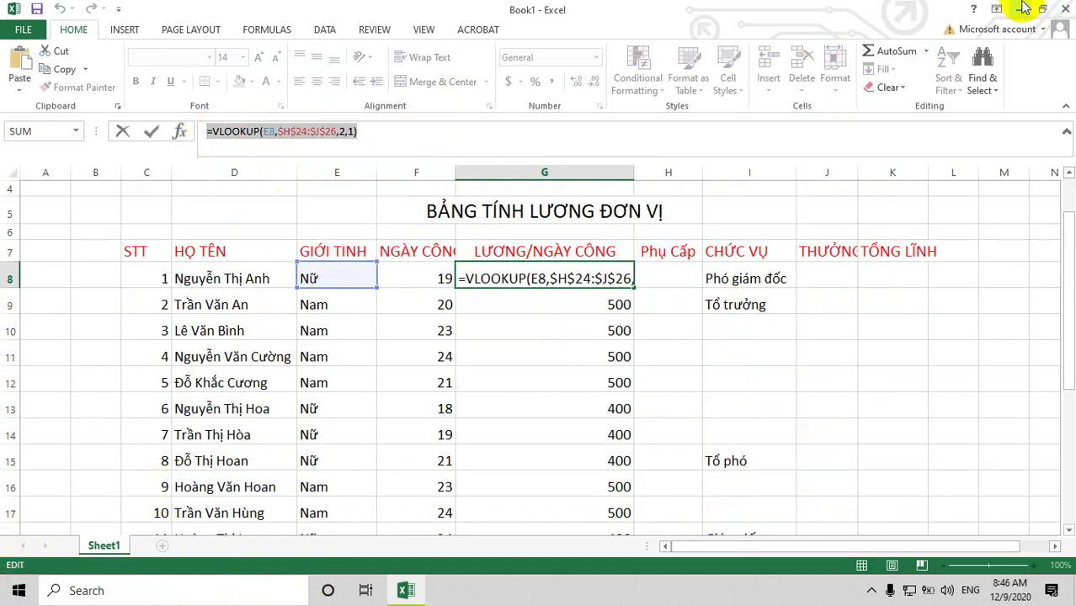
# - Minimize Excel and launch Word with a new blank document
pyautogui.click(1065, 8)
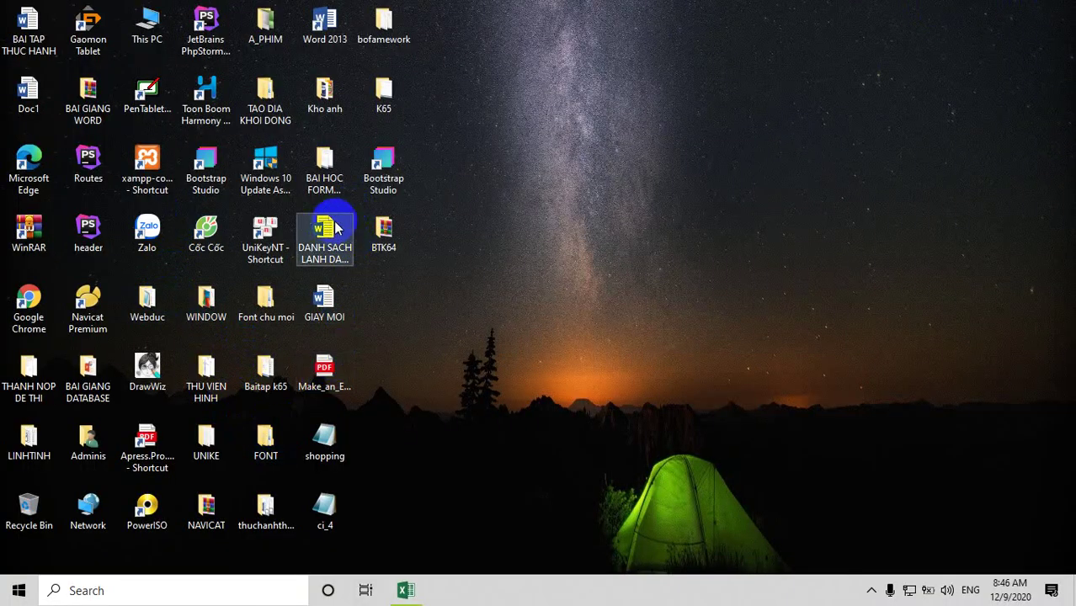
pyautogui.doubleClick(324, 26)
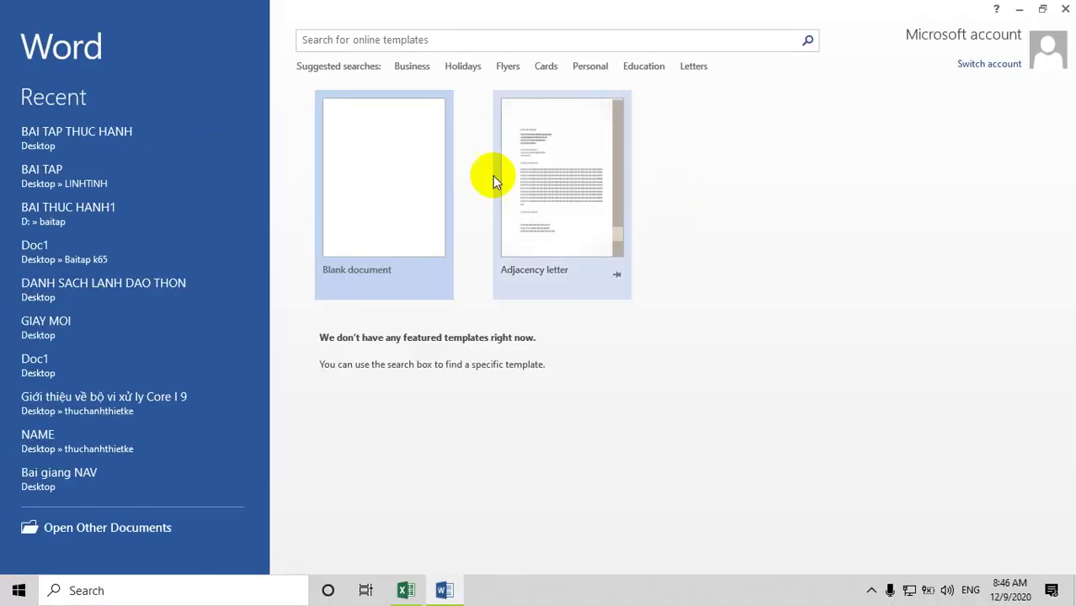
pyautogui.click(392, 174)
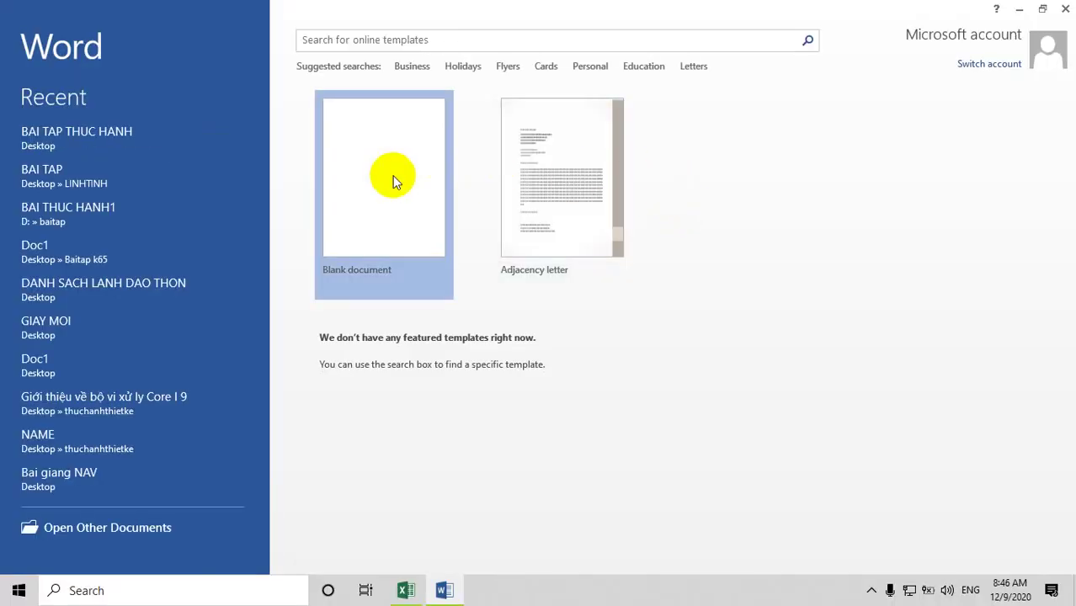
# - Paste the VLOOKUP formula, size it to 28 pt on one line, and bring Excel back
pyautogui.hotkey('ctrl', 'v')
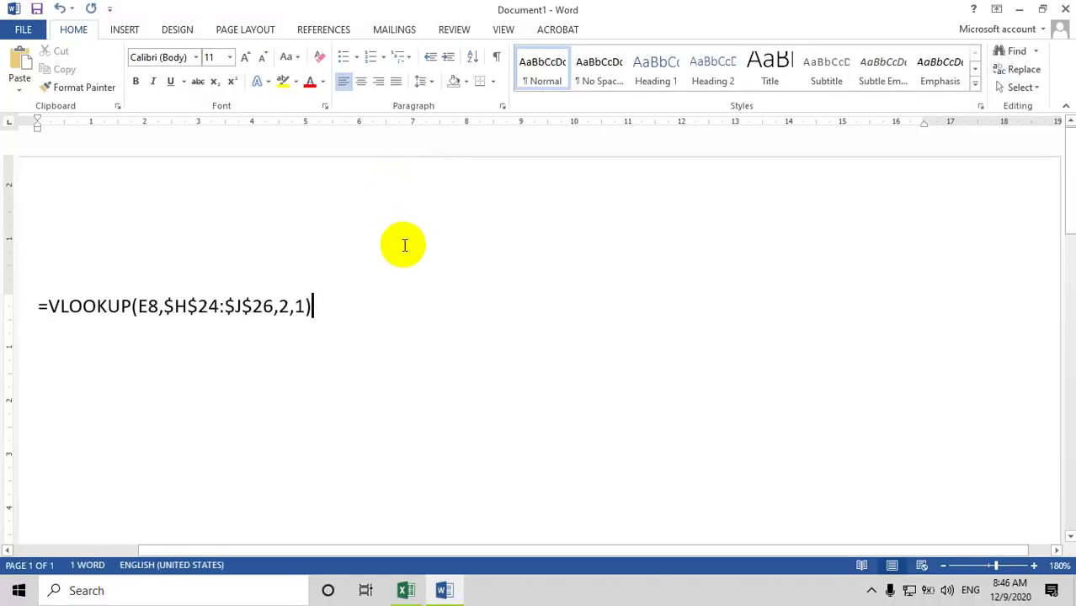
pyautogui.moveTo(350, 310); pyautogui.dragTo(31, 311)
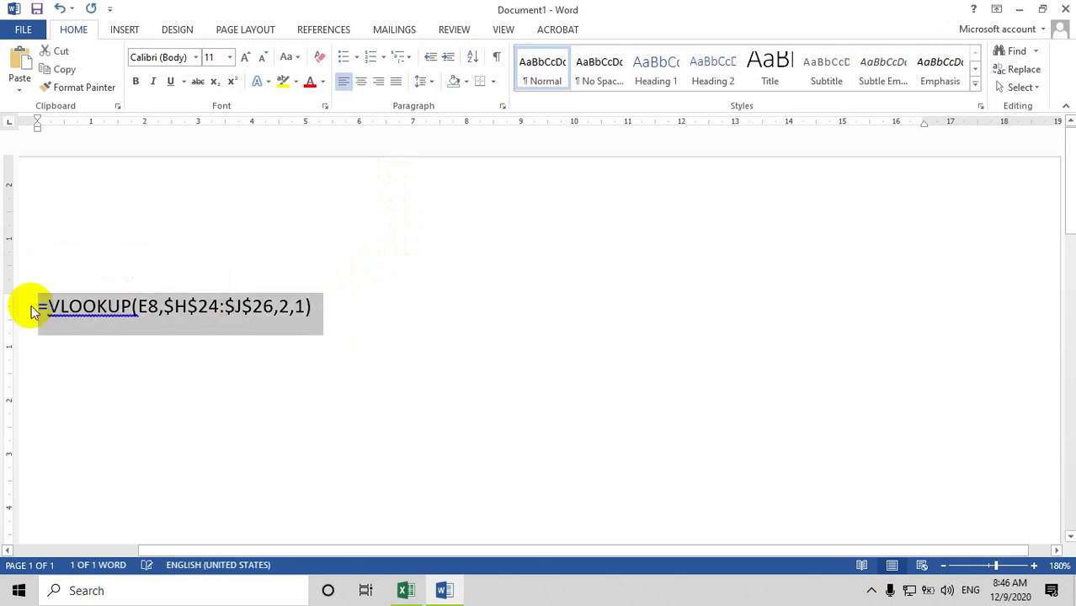
pyautogui.hotkey('ctrl', 'shift', '.')
pyautogui.hotkey('ctrl', 'shift', '.')
pyautogui.hotkey('ctrl', 'shift', '.')
pyautogui.hotkey('ctrl', 'shift', '.')
pyautogui.hotkey('ctrl', 'shift', '.')
pyautogui.hotkey('ctrl', 'shift', '.')
pyautogui.hotkey('ctrl', 'shift', '.')
pyautogui.hotkey('ctrl', 'shift', '.')
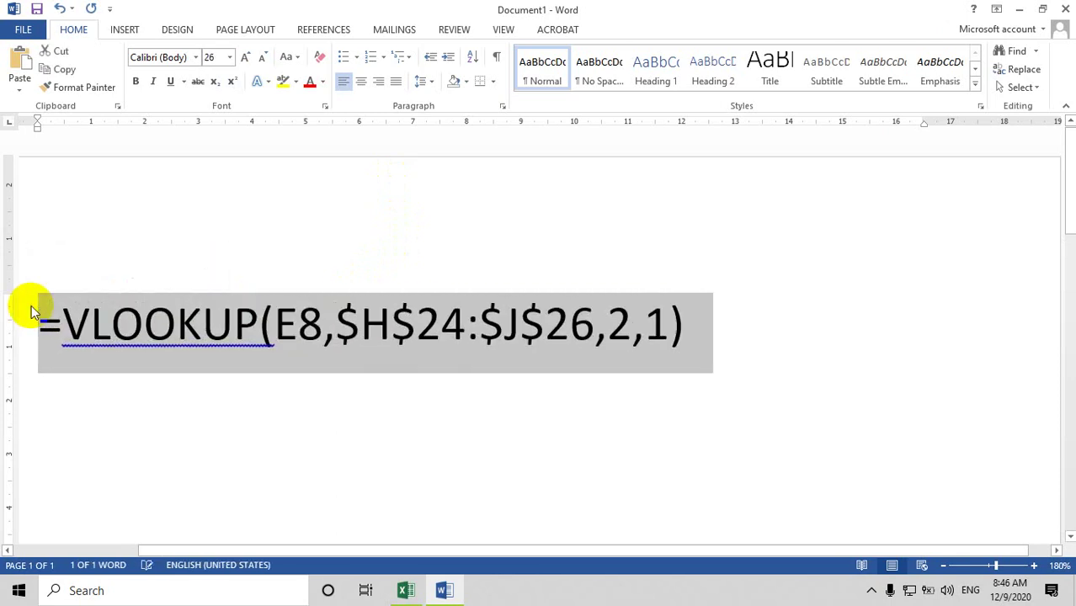
pyautogui.hotkey('ctrl', 'shift', '.')
pyautogui.hotkey('ctrl', 'shift', '.')
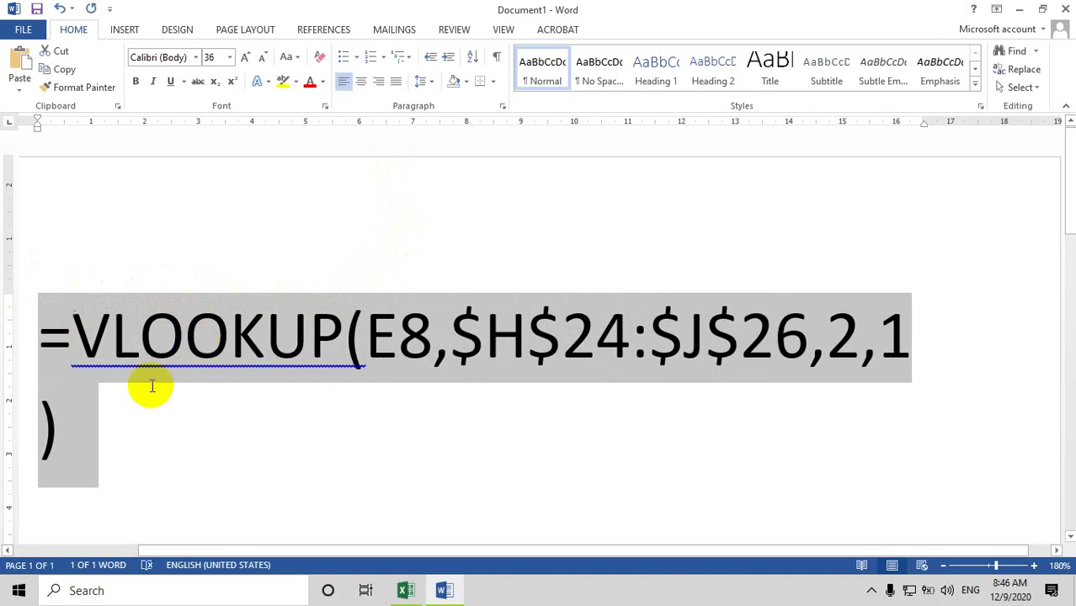
pyautogui.hotkey('ctrl', 'shift', ',')
pyautogui.moveTo(821, 12); pyautogui.dragTo(970, 81)
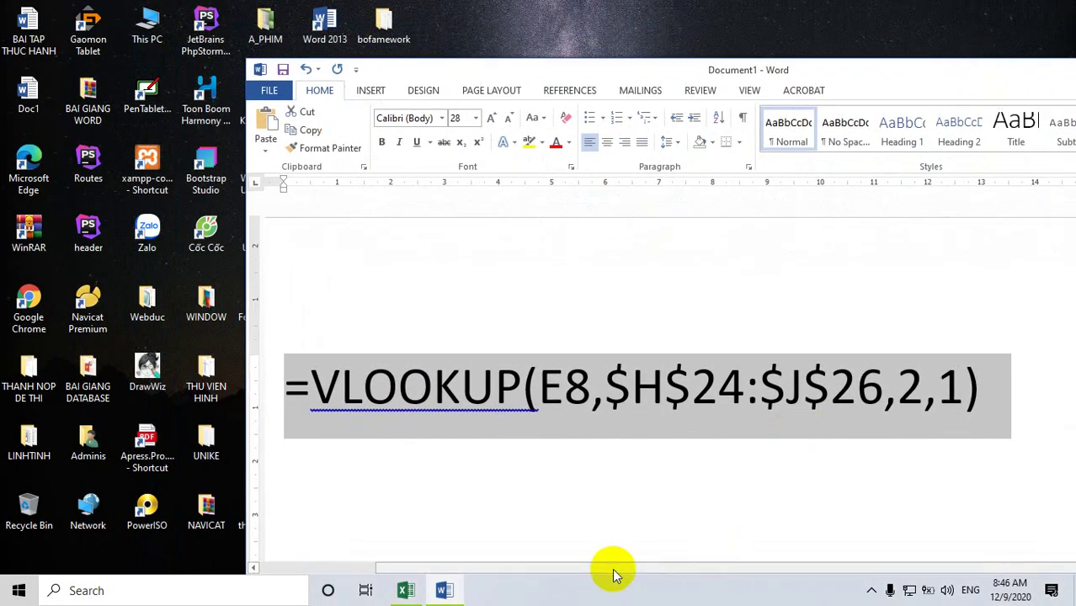
pyautogui.click(418, 592)
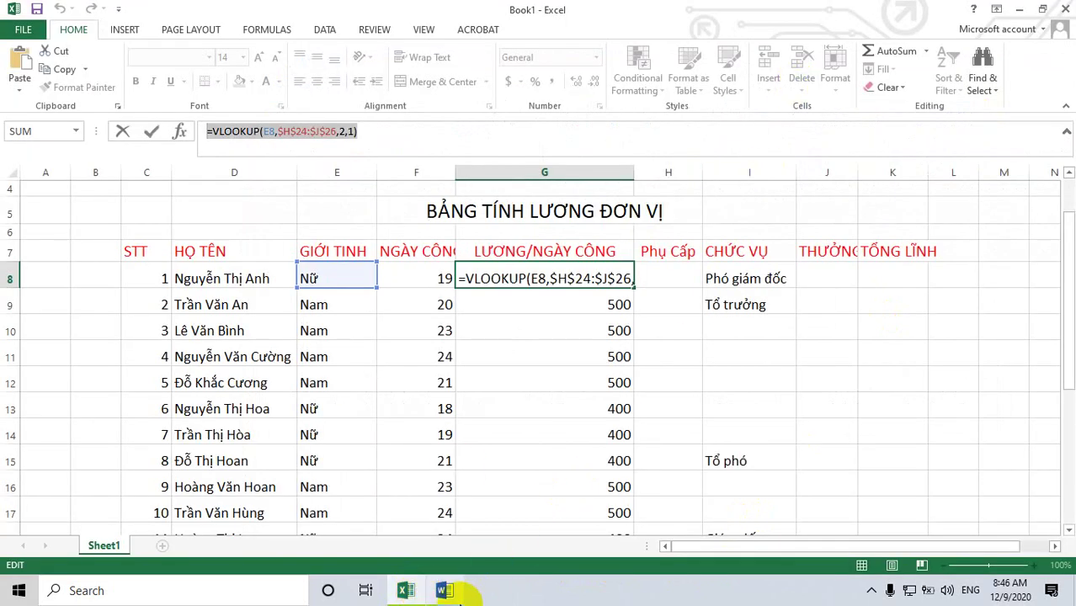
# - Highlight the column number 2 and match argument 1 in the Word note, then minimize Word
pyautogui.click(445, 592)
pyautogui.moveTo(605, 71)
pyautogui.mouseDown()
pyautogui.moveTo(724, 335)
pyautogui.moveTo(647, 87)
pyautogui.moveTo(790, 64)
pyautogui.mouseUp()
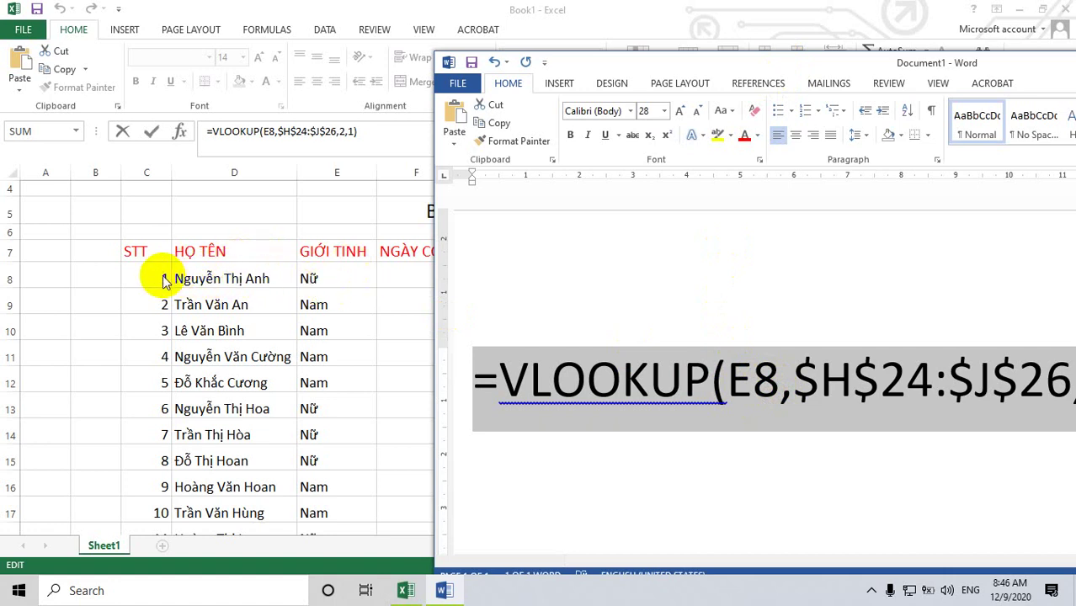
pyautogui.moveTo(804, 60); pyautogui.dragTo(652, 88)
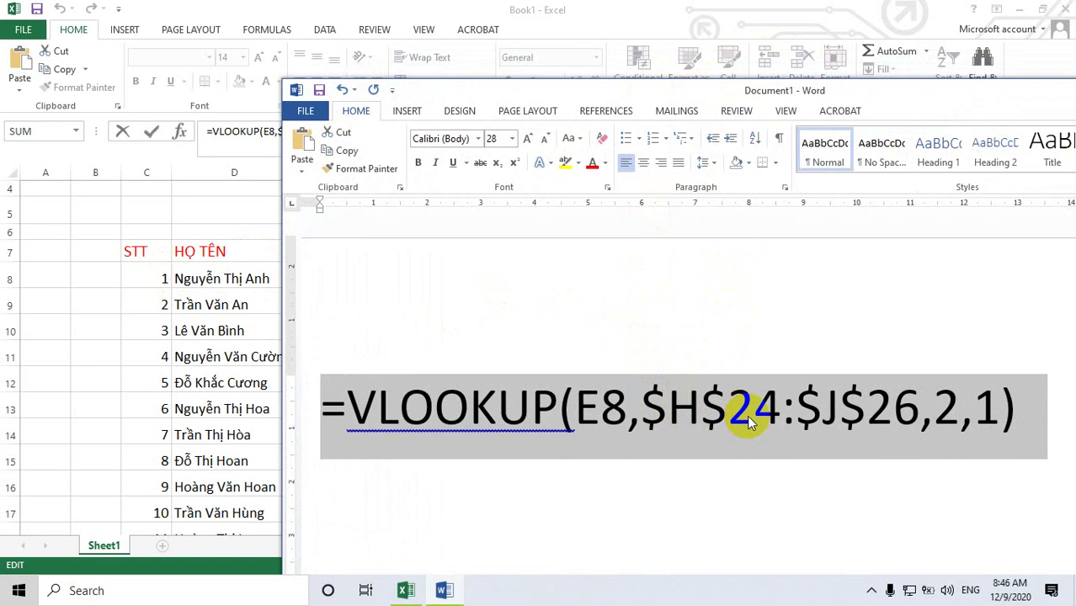
pyautogui.moveTo(877, 95)
pyautogui.mouseDown()
pyautogui.moveTo(553, 6)
pyautogui.moveTo(750, 123)
pyautogui.moveTo(767, 104)
pyautogui.mouseUp()
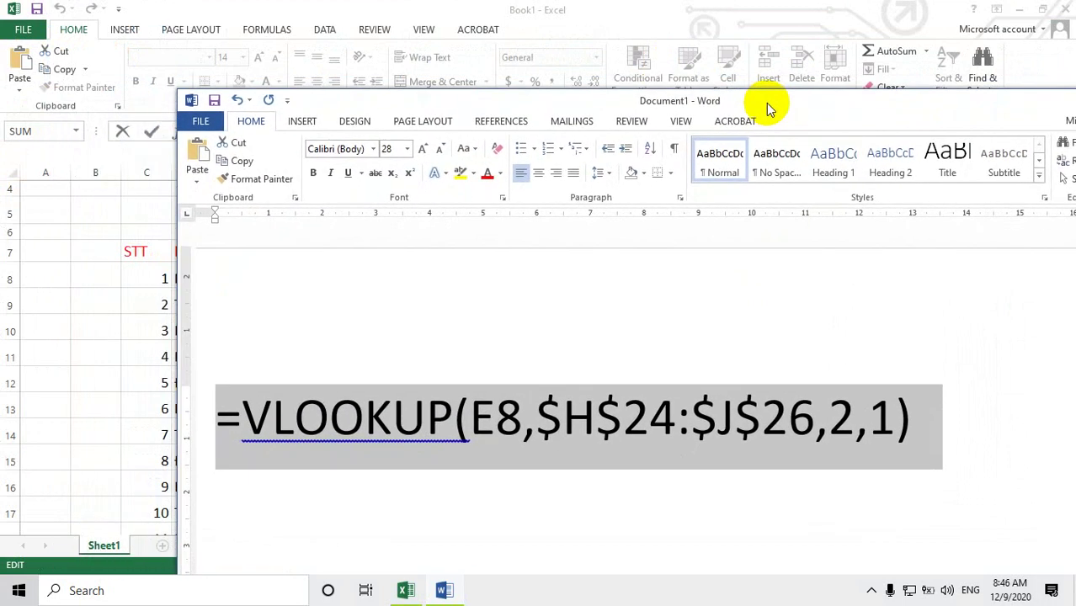
pyautogui.doubleClick(842, 418)
pyautogui.moveTo(849, 421); pyautogui.dragTo(875, 425)
pyautogui.moveTo(899, 105); pyautogui.dragTo(767, 138)
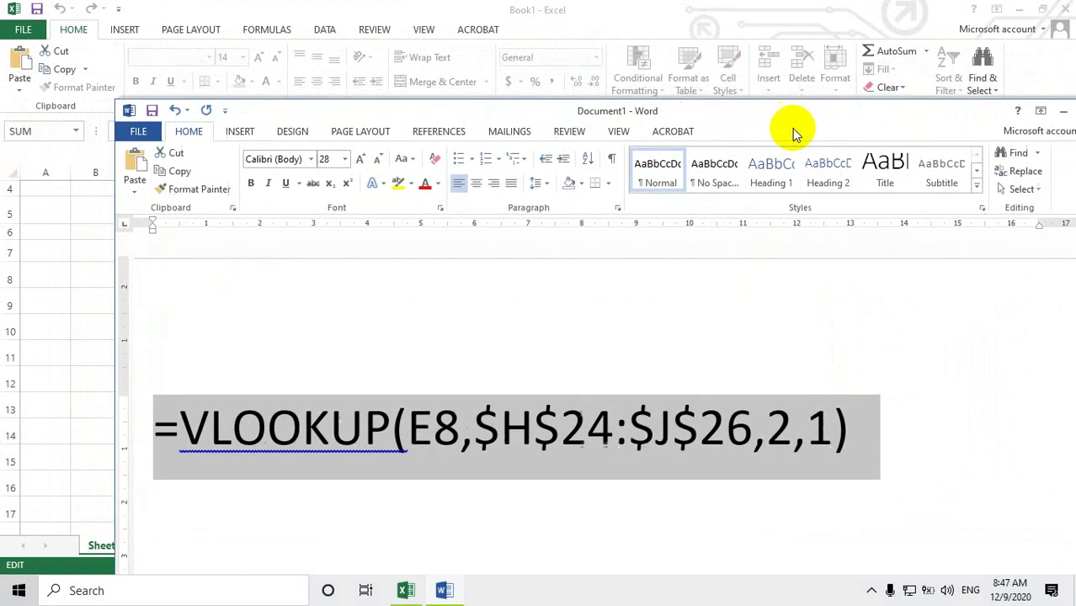
pyautogui.click(994, 134)
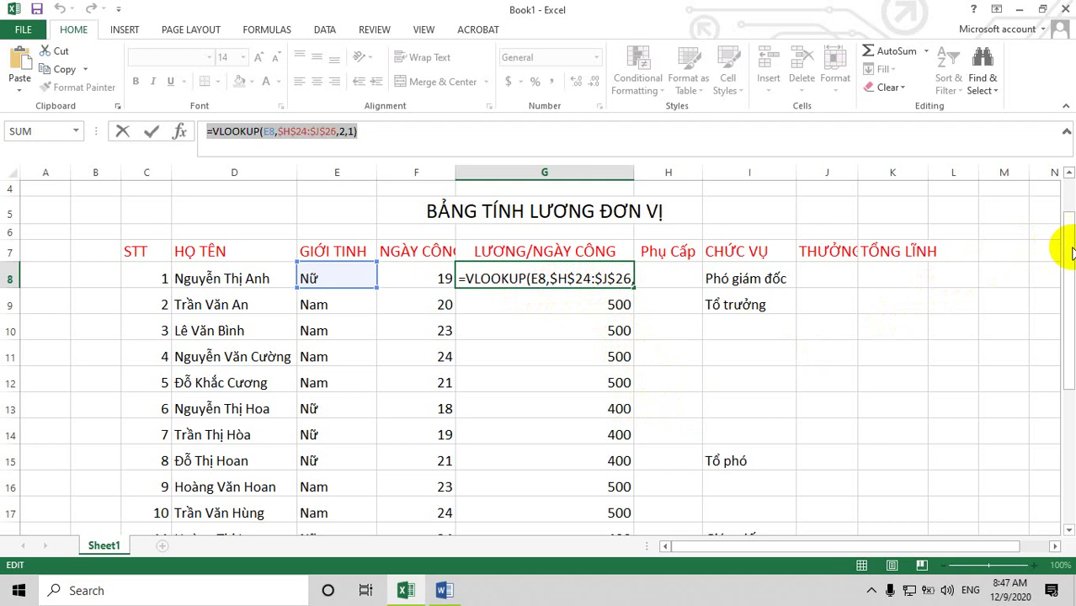
pyautogui.moveTo(1070, 262); pyautogui.dragTo(1069, 386)
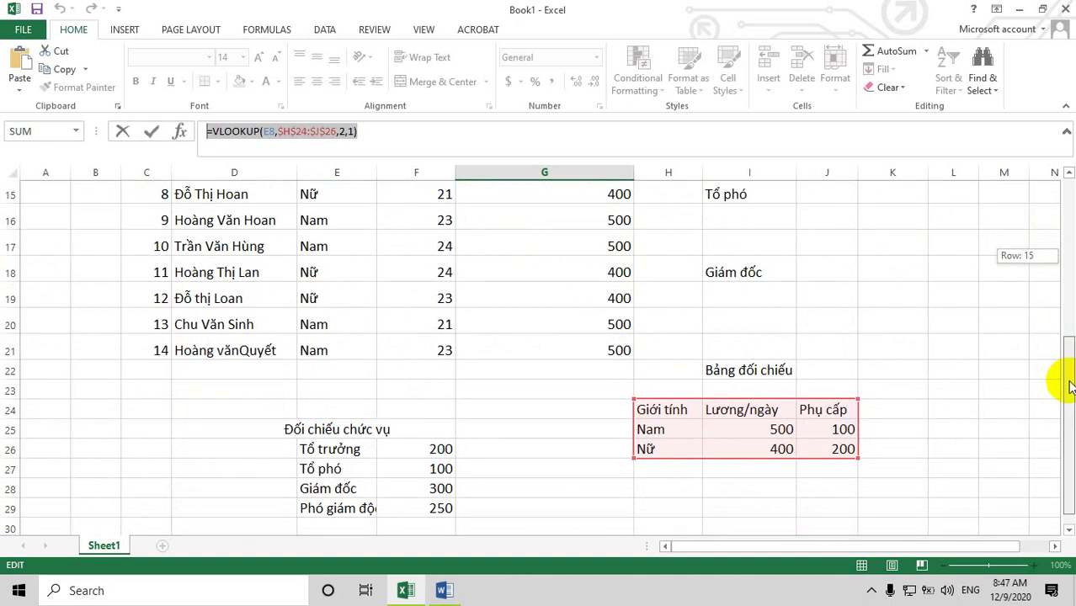
pyautogui.moveTo(1069, 386); pyautogui.dragTo(1070, 403)
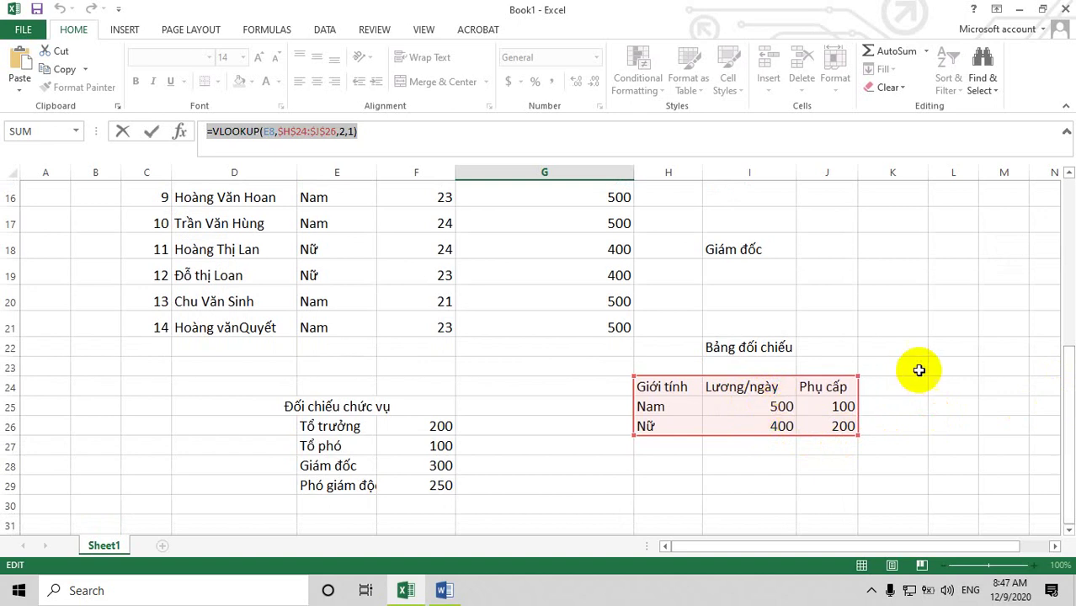
pyautogui.moveTo(1069, 375); pyautogui.dragTo(1066, 238)
# - Restore G8's daily-wage result by filling G10's VLOOKUP up into G8 and G9
pyautogui.click(656, 258)
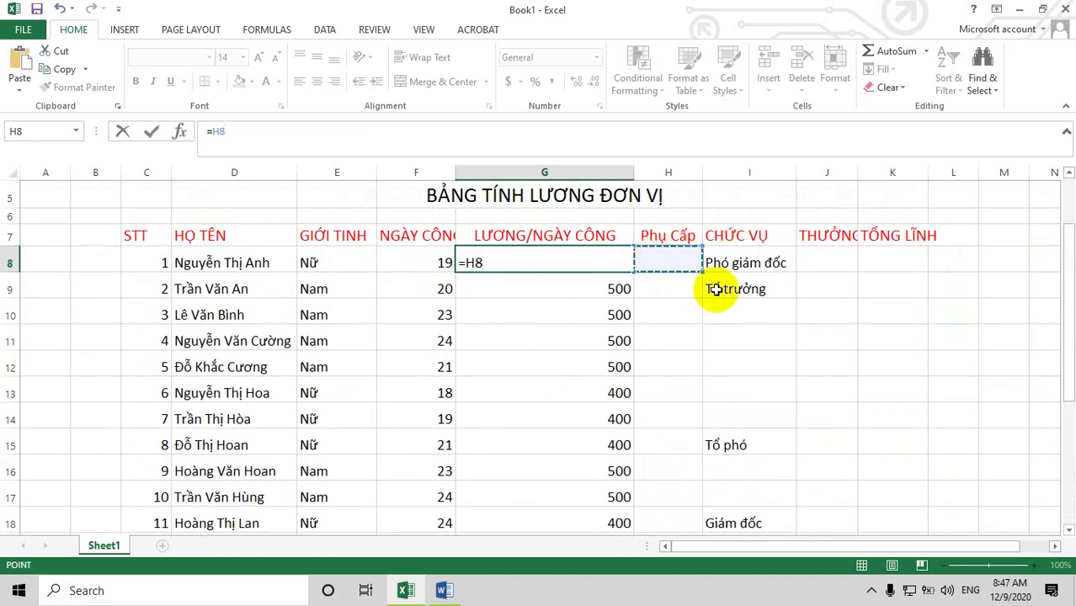
pyautogui.click(508, 293)
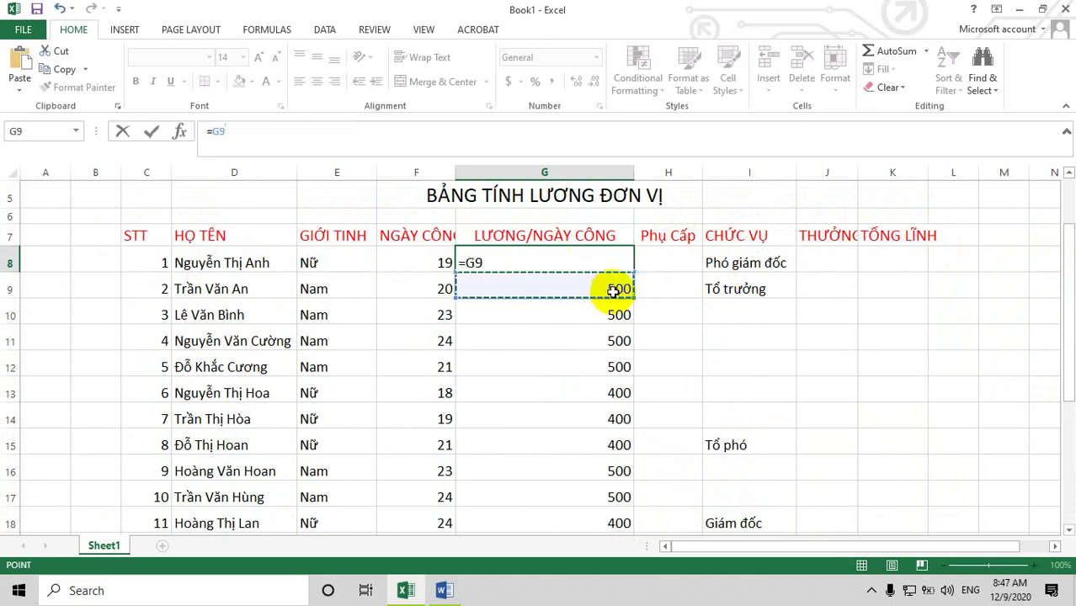
pyautogui.click(569, 263)
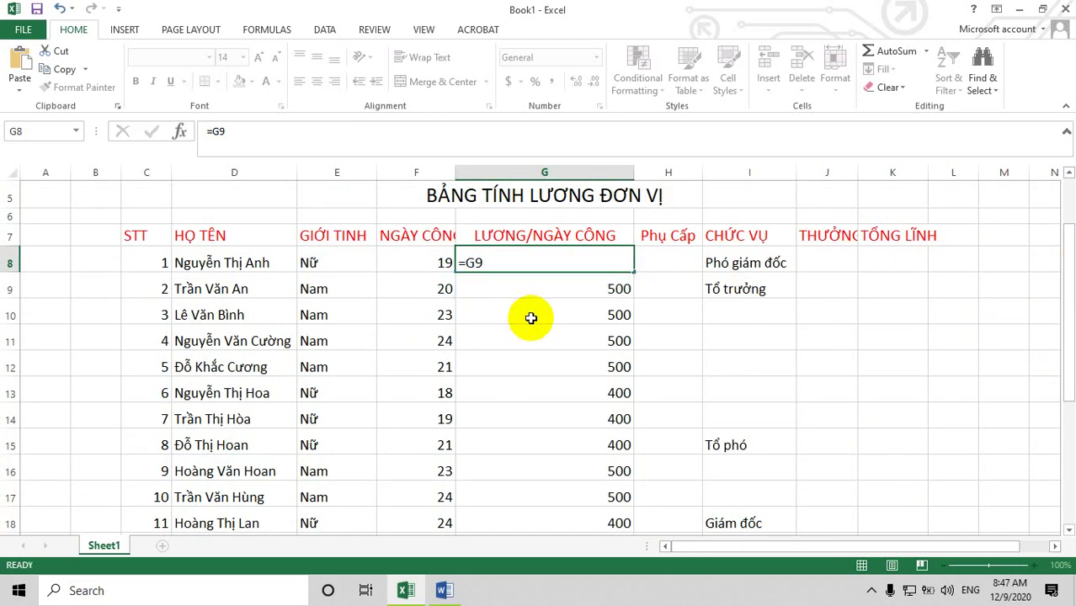
pyautogui.click(528, 313)
pyautogui.click(551, 264)
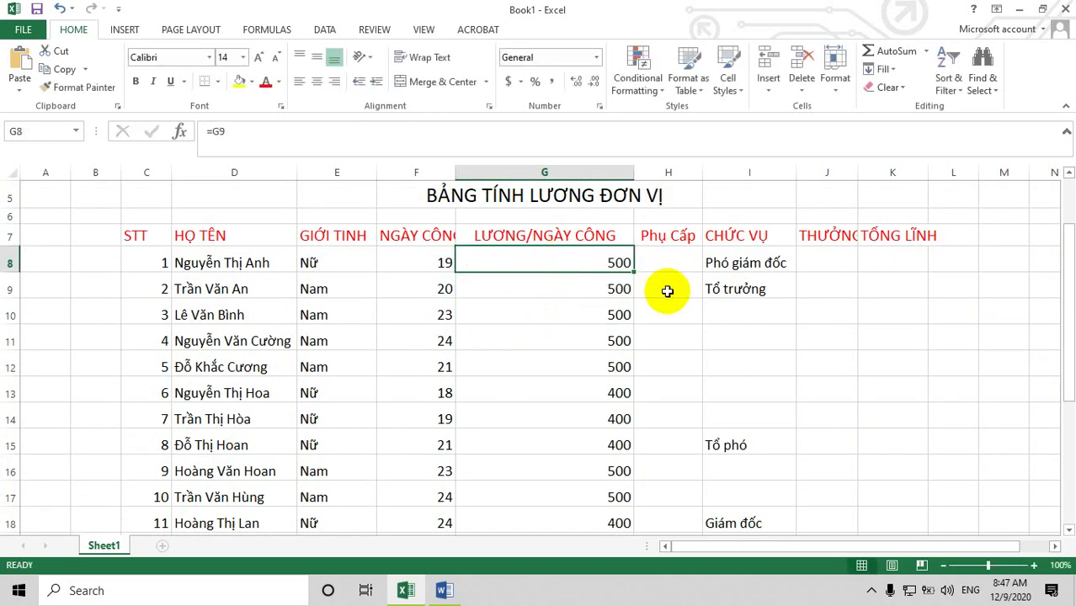
pyautogui.click(615, 287)
pyautogui.moveTo(631, 293); pyautogui.dragTo(633, 257)
# - Check the VLOOKUP formulas in G8 through G11, then move to H8
pyautogui.click(631, 320)
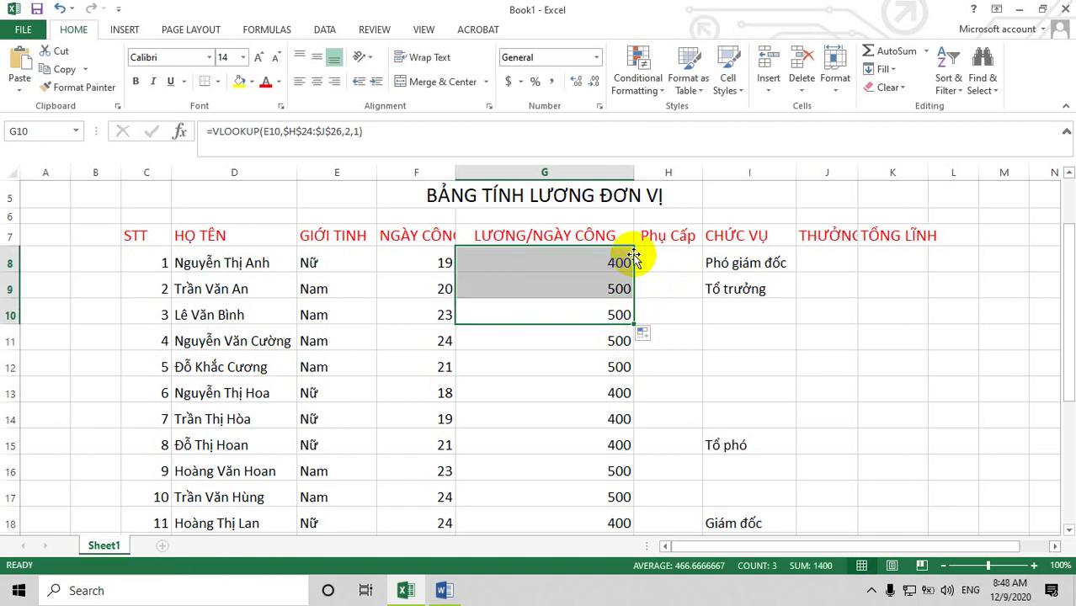
pyautogui.click(569, 269)
pyautogui.click(577, 291)
pyautogui.click(599, 316)
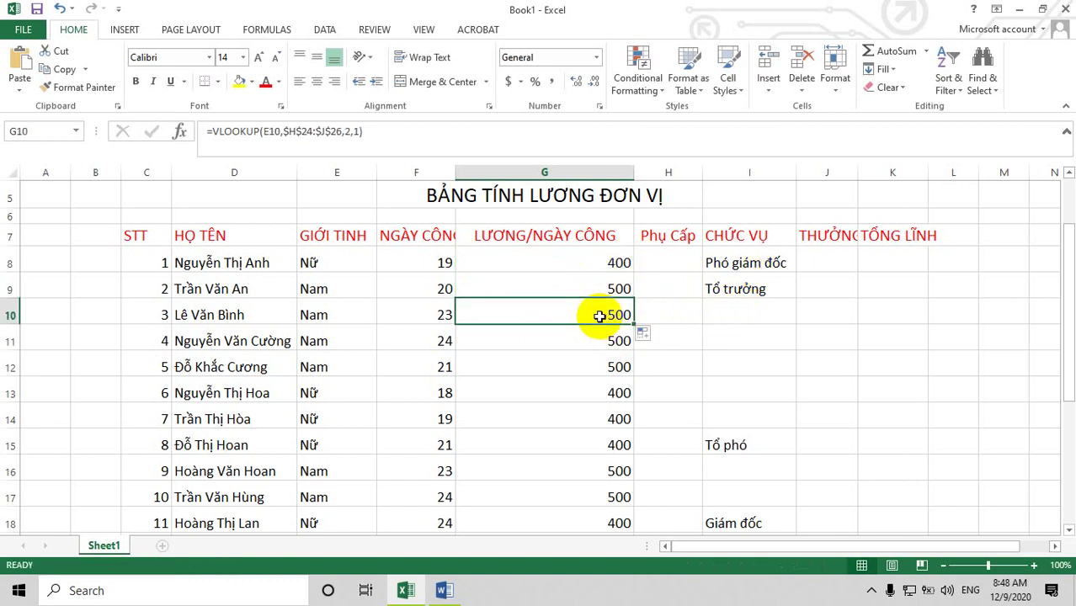
pyautogui.click(619, 341)
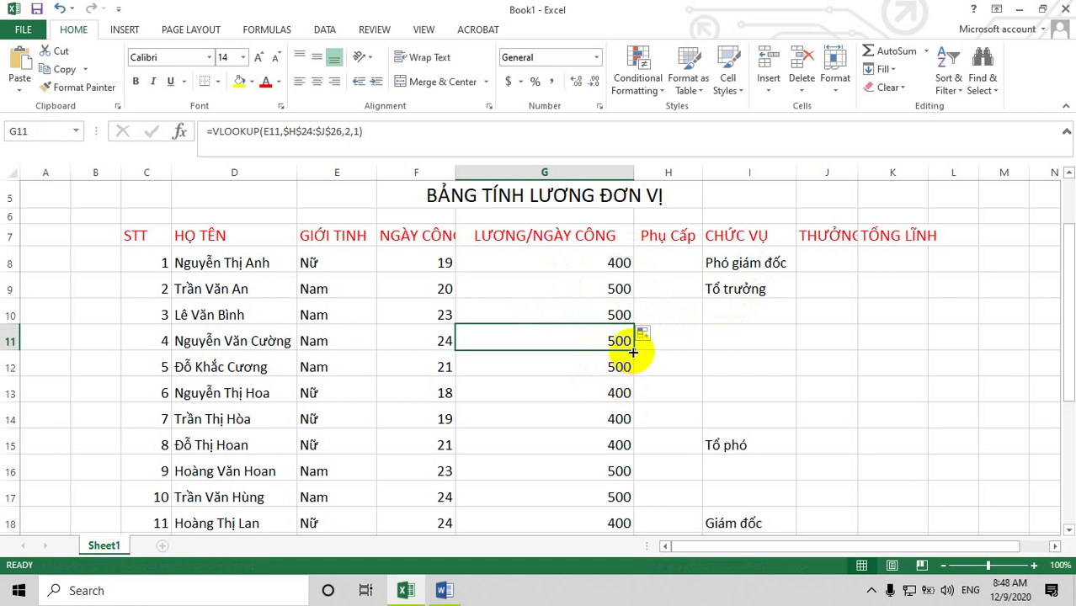
pyautogui.click(683, 262)
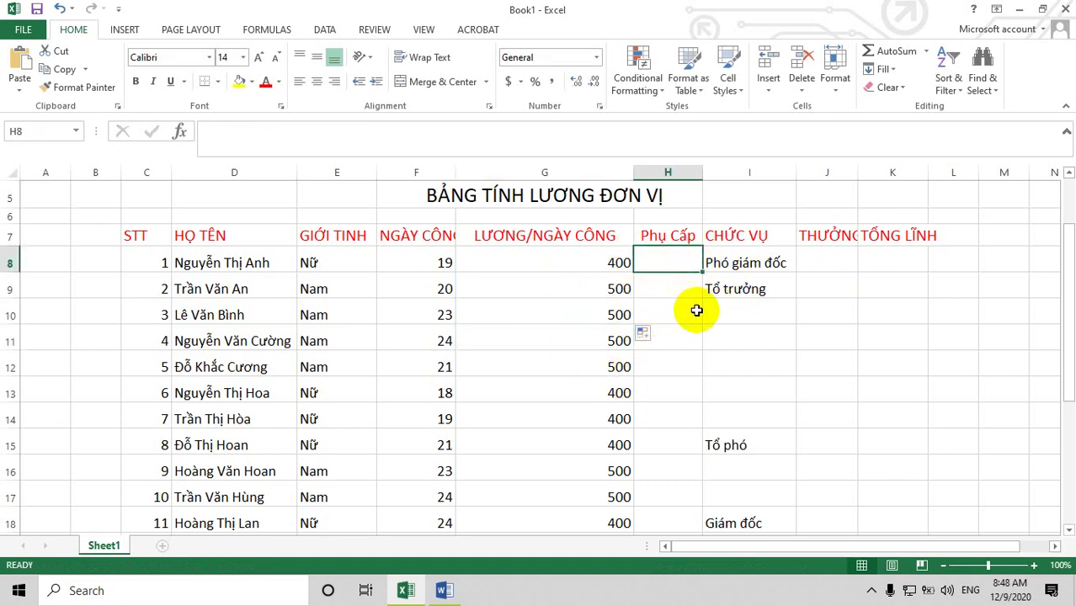
# - Begin H8's formula as =VLOOKUP(E8,$H$24, anchored at the lookup table's top-left corner
pyautogui.scroll(-3, 757, 432)
pyautogui.scroll(3, 769, 459)
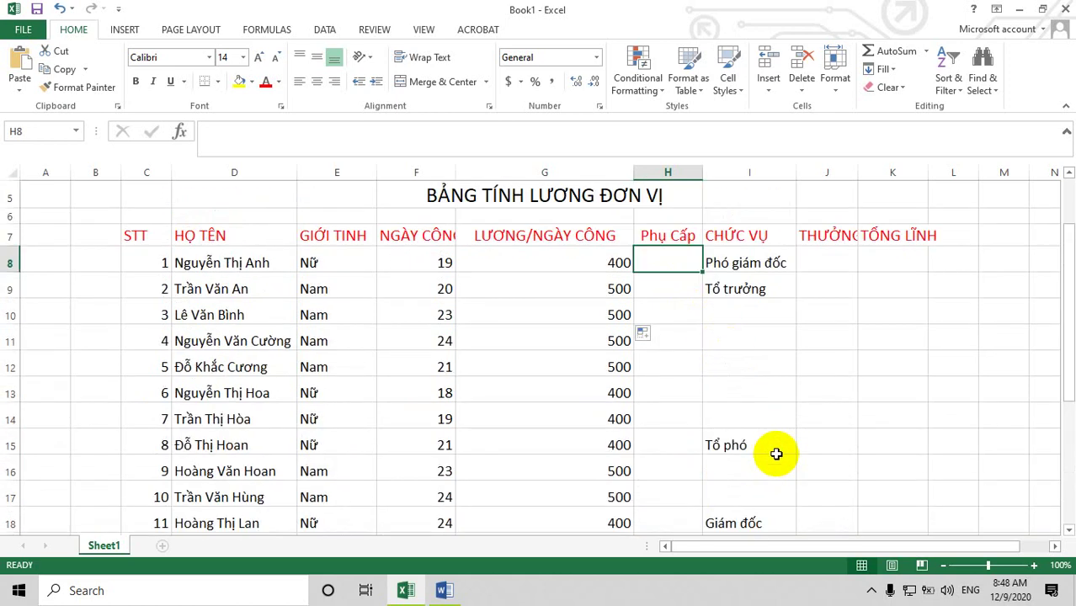
pyautogui.write('=')
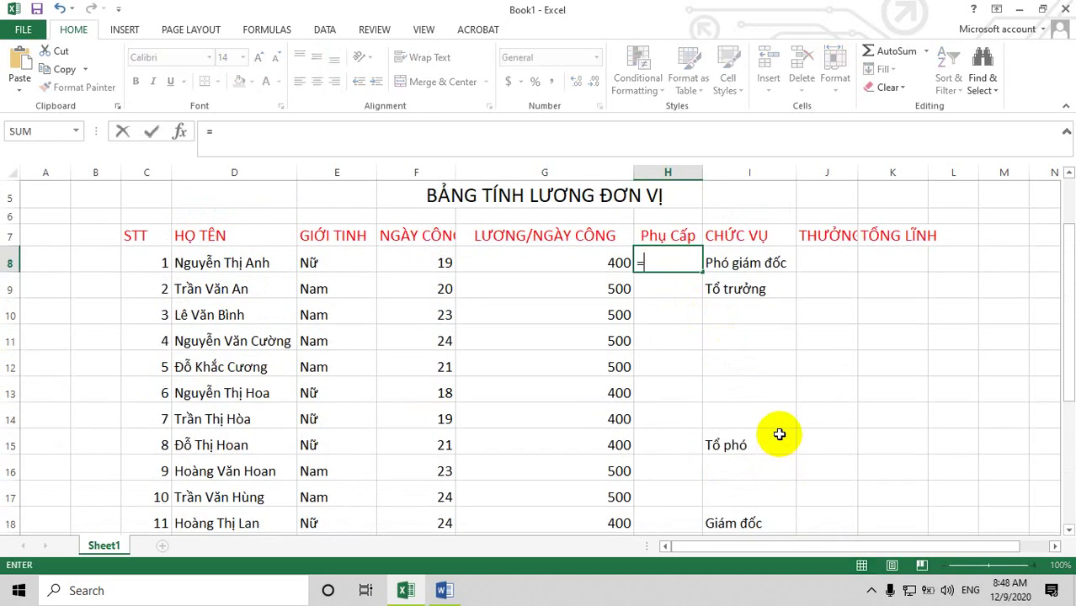
pyautogui.scroll(-3, 783, 446)
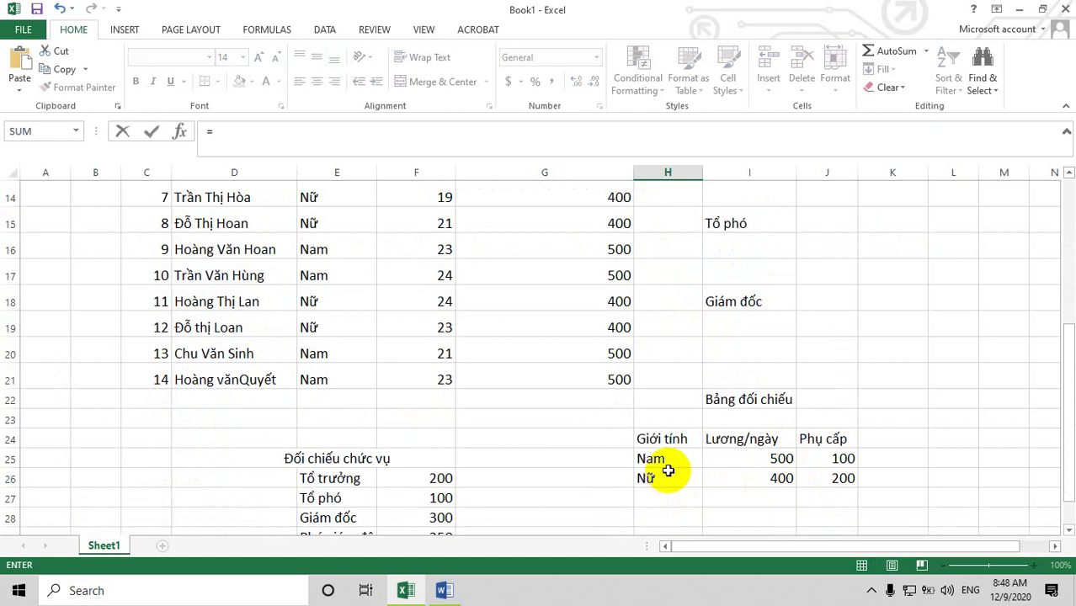
pyautogui.scroll(3, 668, 470)
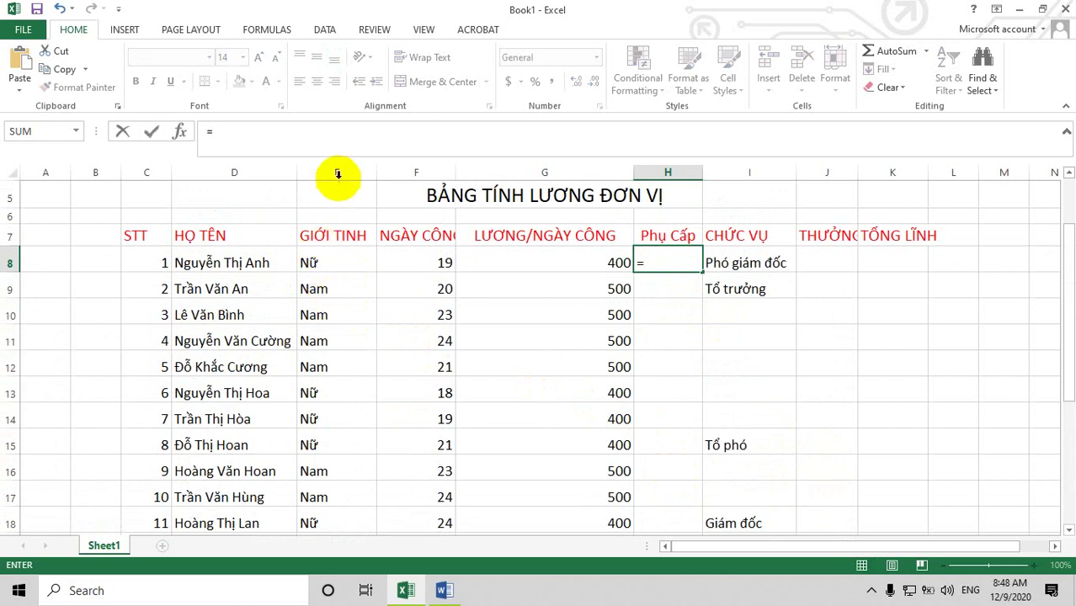
pyautogui.write('vlo')
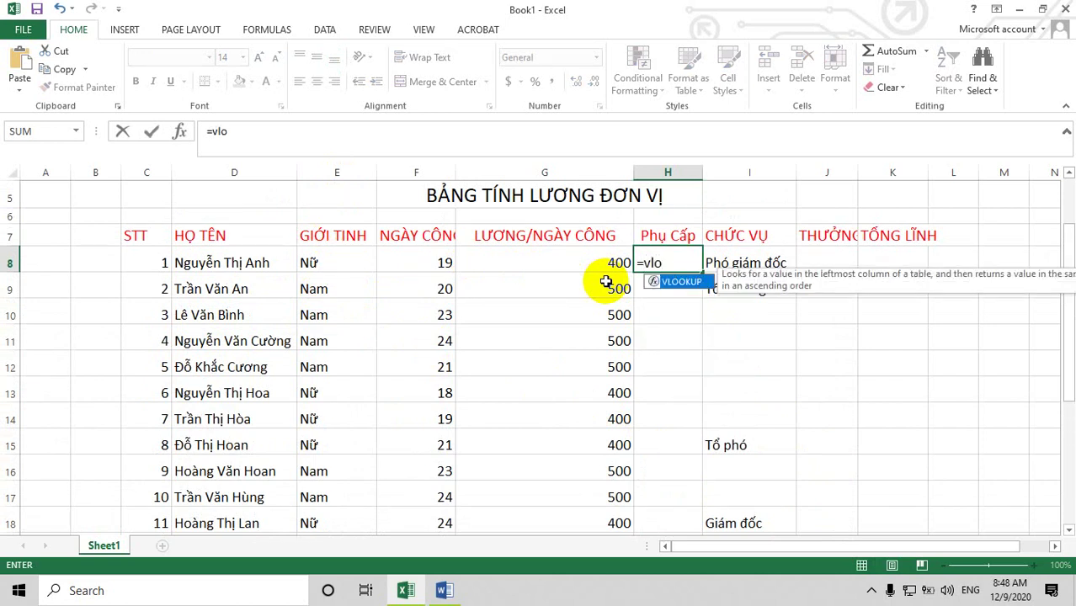
pyautogui.write('o')
pyautogui.write('ku')
pyautogui.write('p(')
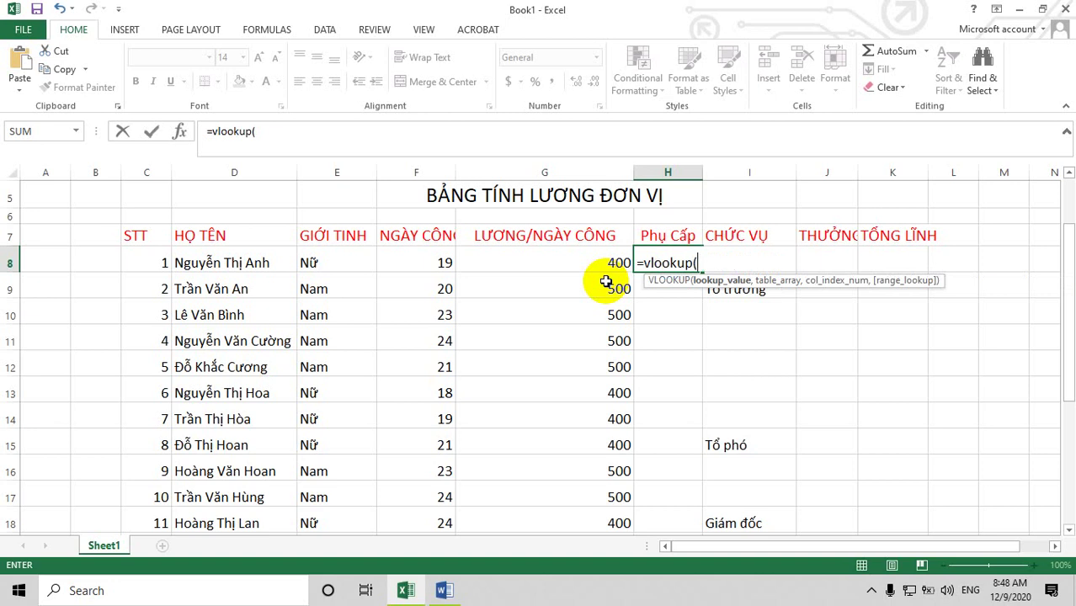
pyautogui.write('e8')
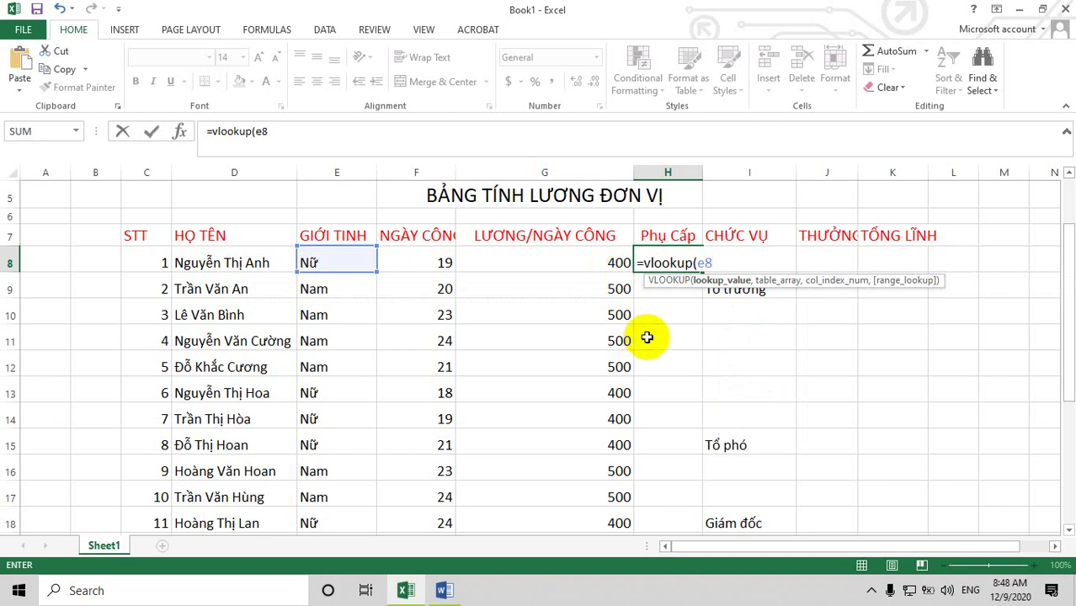
pyautogui.write(',')
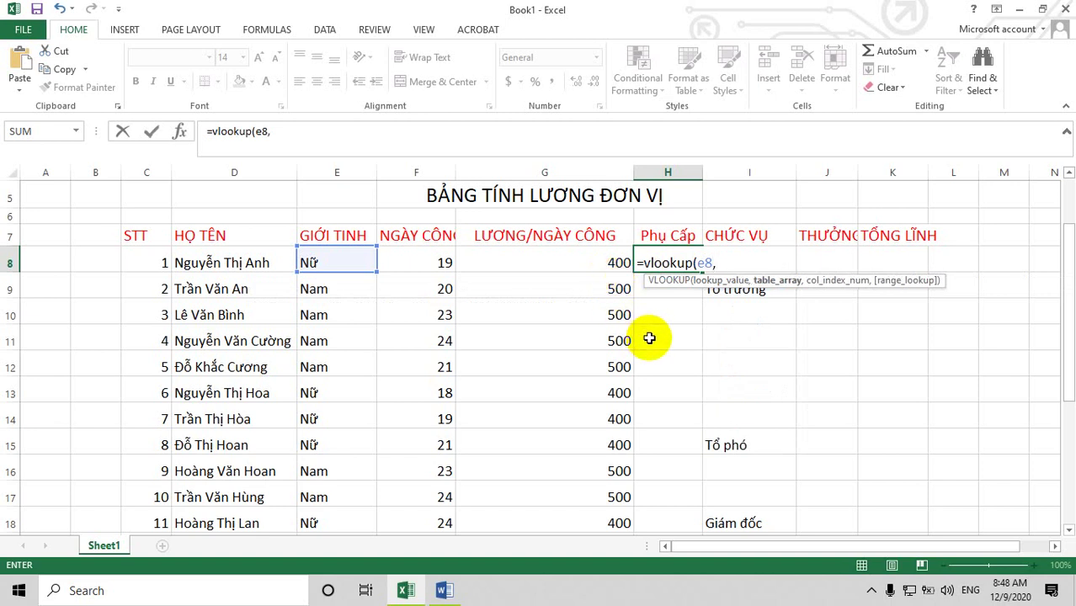
pyautogui.scroll(-2, 649, 337)
pyautogui.scroll(-1, 716, 403)
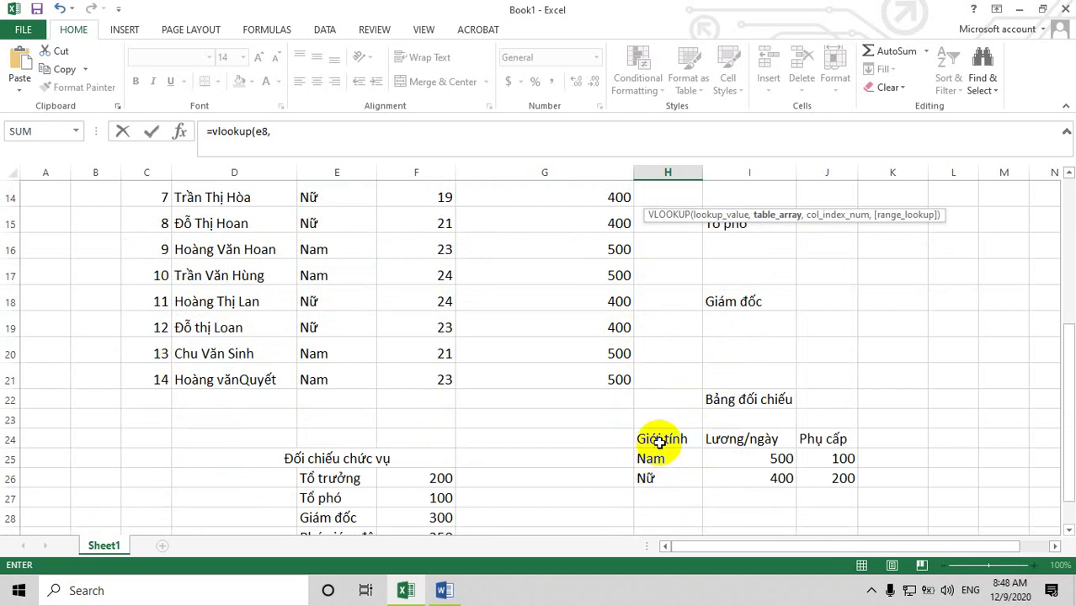
pyautogui.scroll(4, 660, 444)
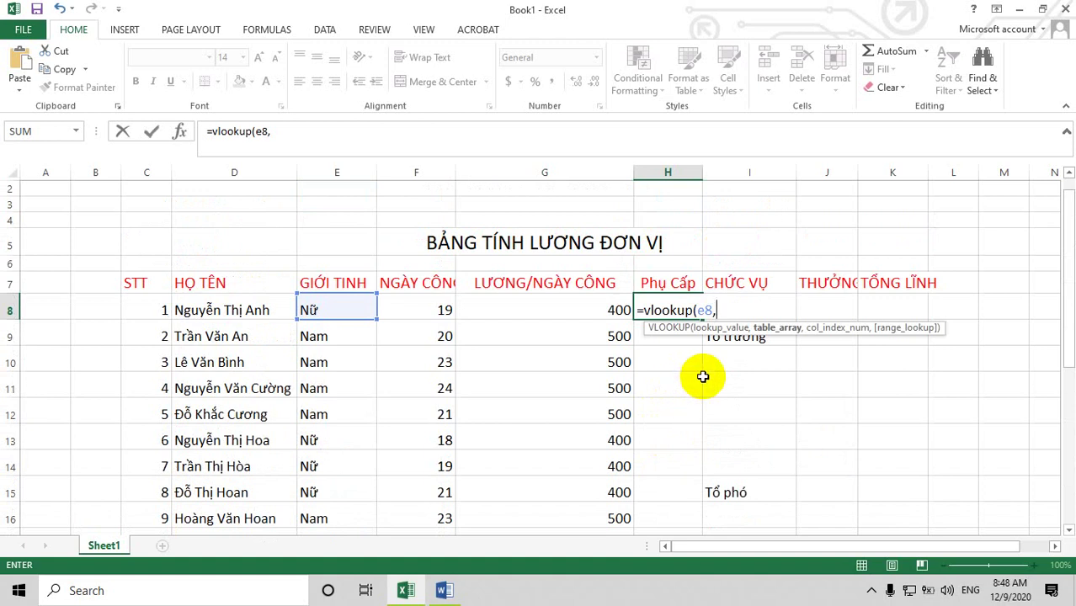
pyautogui.write('$h')
pyautogui.write('$24')
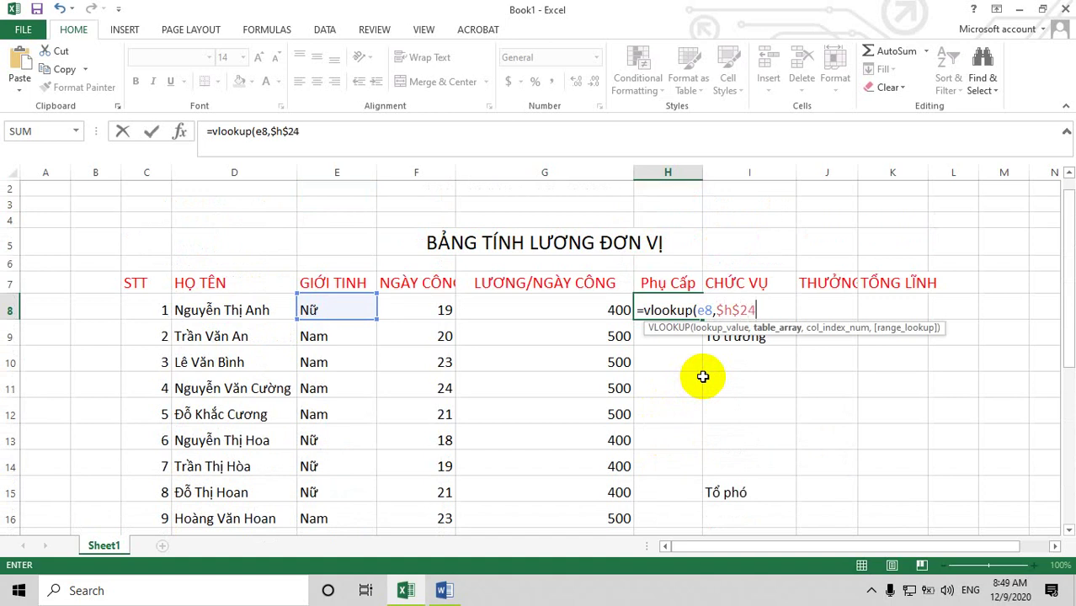
# - Finish the range at $J$26 with column 3 and match 1, giving 200 in H8
pyautogui.scroll(-2, 707, 379)
pyautogui.scroll(-1, 741, 430)
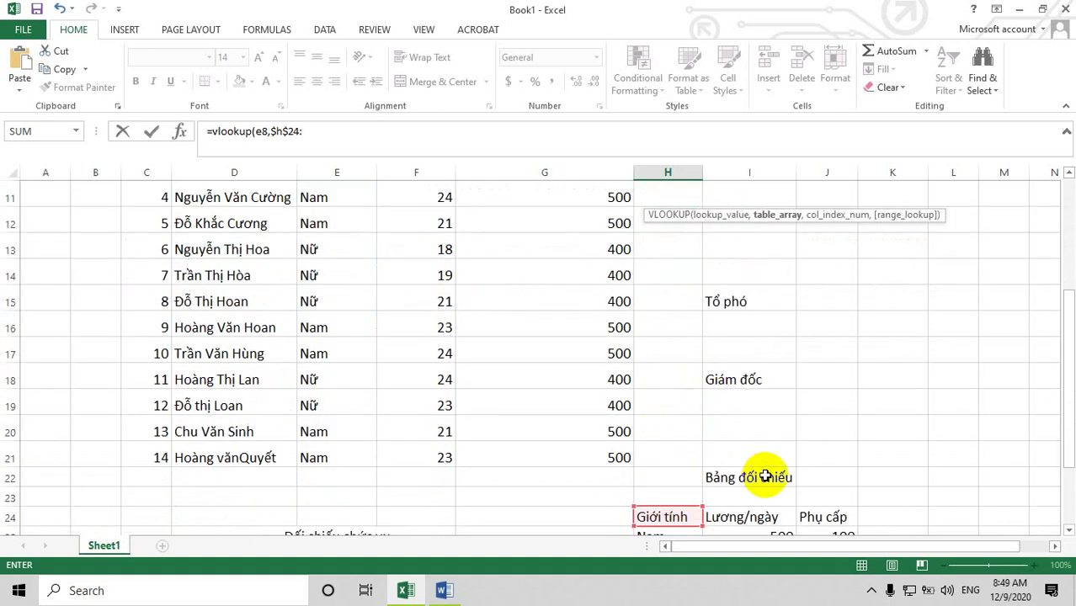
pyautogui.scroll(-2, 767, 472)
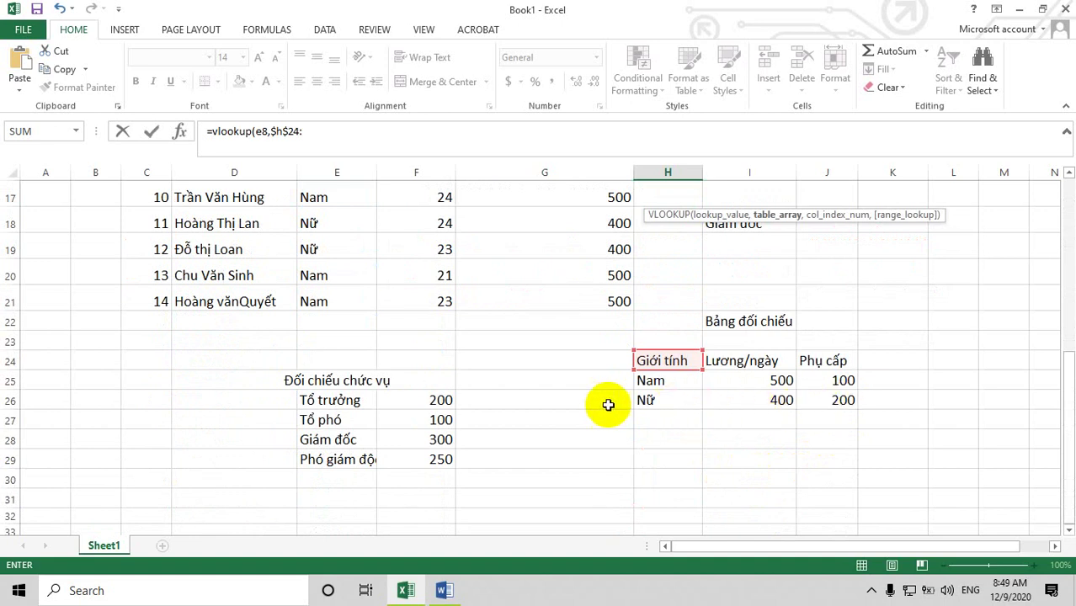
pyautogui.scroll(2, 758, 301)
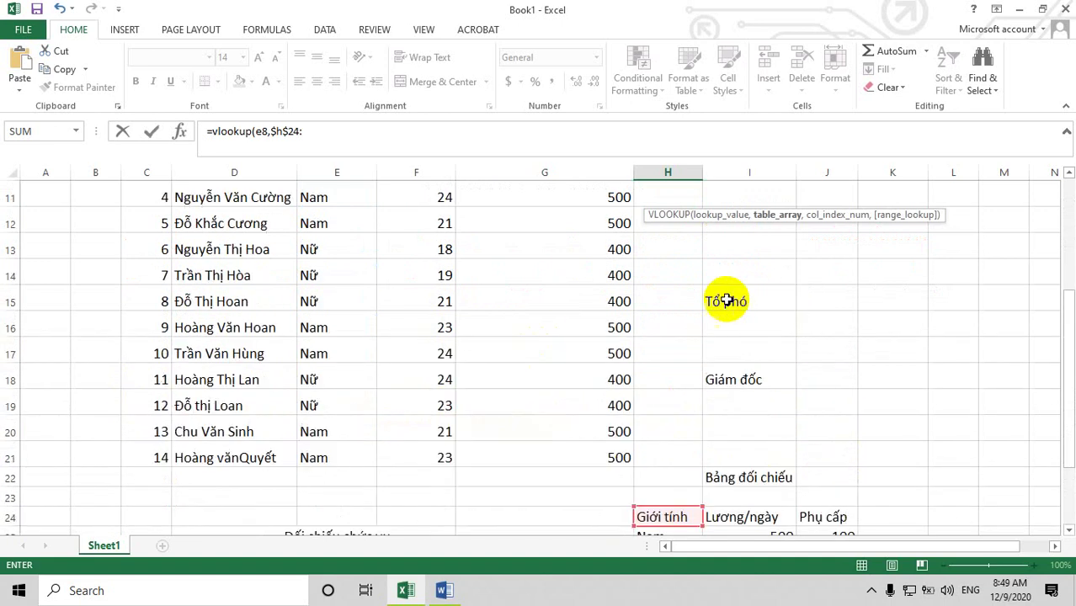
pyautogui.scroll(4, 674, 310)
pyautogui.write('$j')
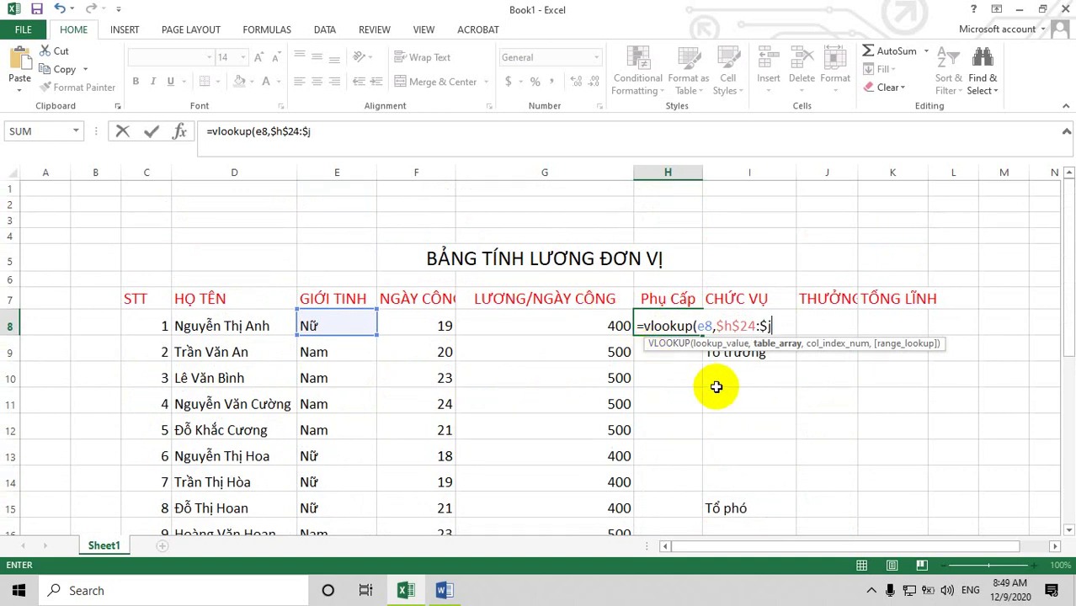
pyautogui.write('$26')
pyautogui.scroll(-2, 716, 387)
pyautogui.scroll(-2, 716, 388)
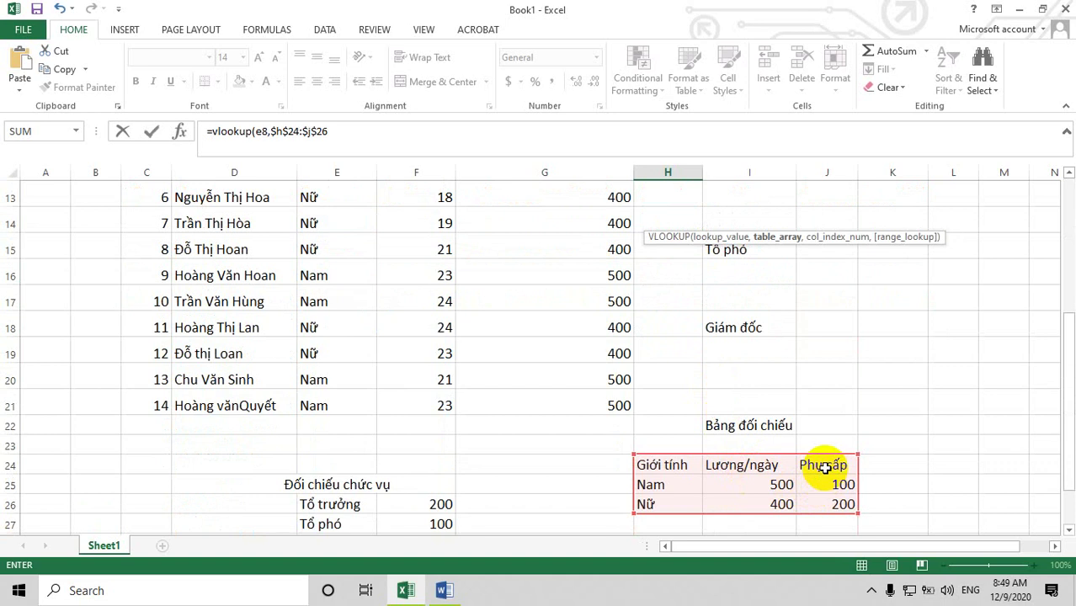
pyautogui.scroll(4, 824, 468)
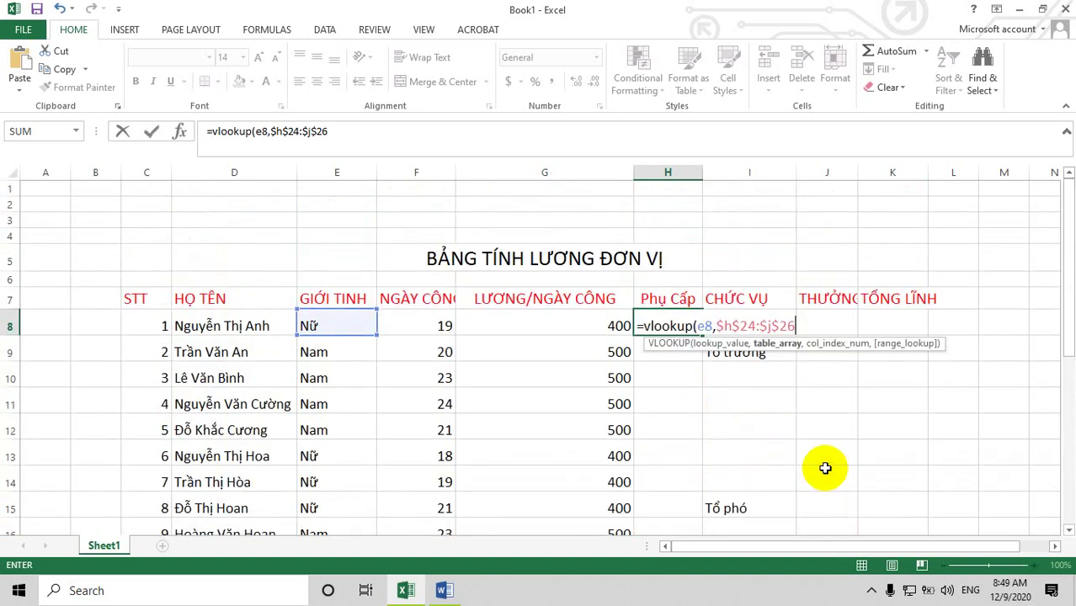
pyautogui.write(',3')
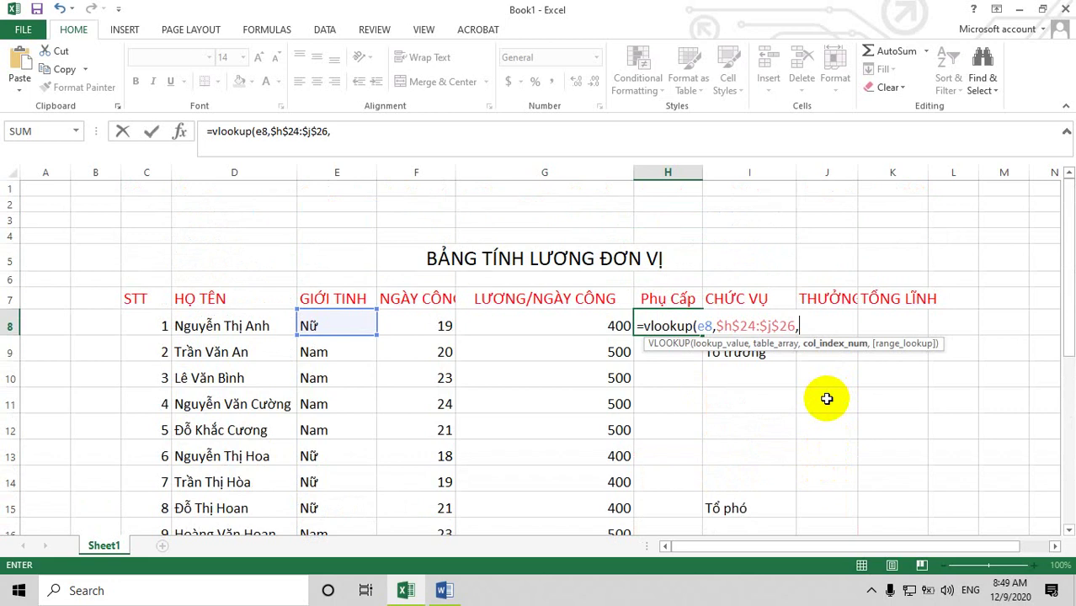
pyautogui.write(',1')
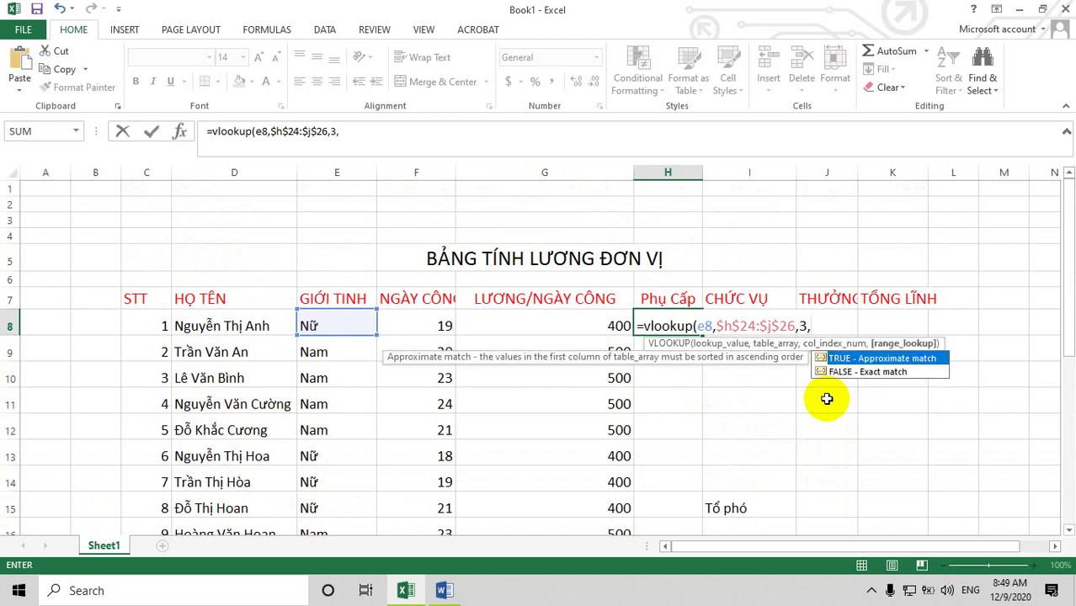
pyautogui.write(')')
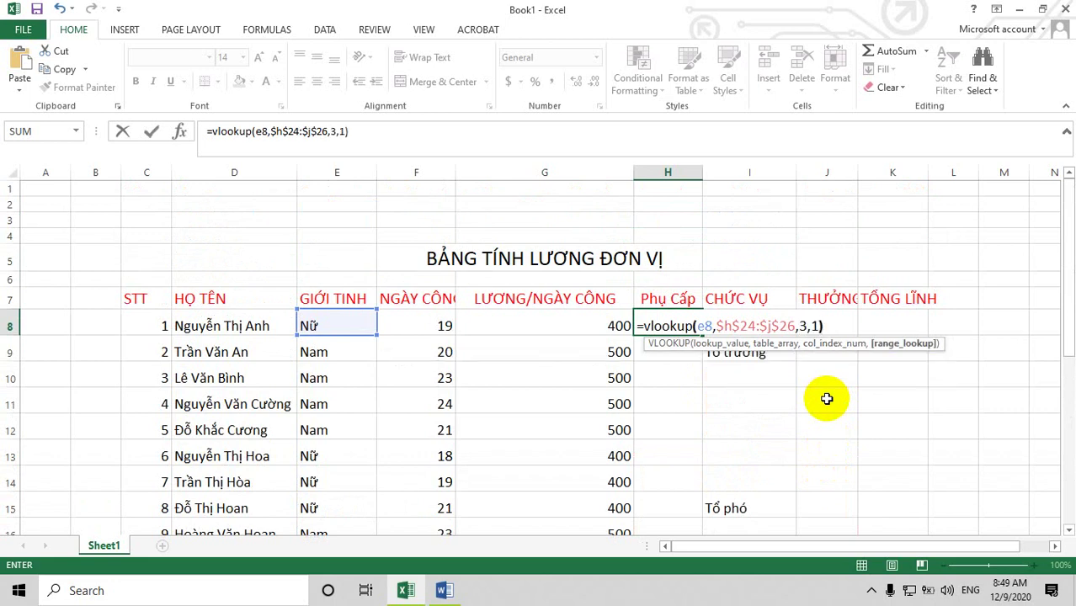
pyautogui.press('Return')
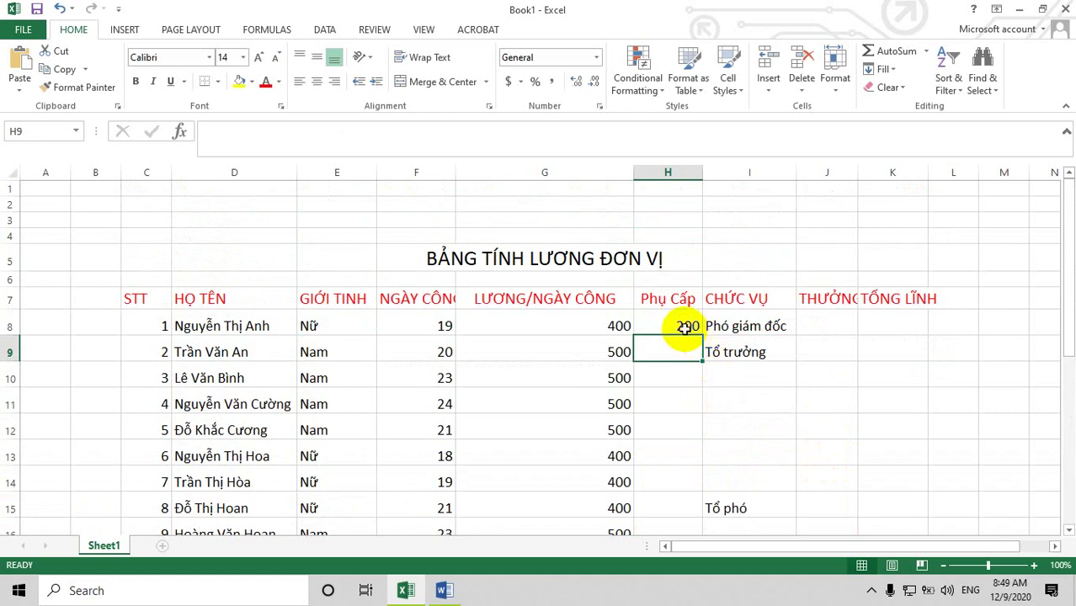
# - Fill H8's allowance formula down to H21, giving 200 for Nữ and 100 for Nam
pyautogui.click(686, 327)
pyautogui.scroll(-1, 693, 341)
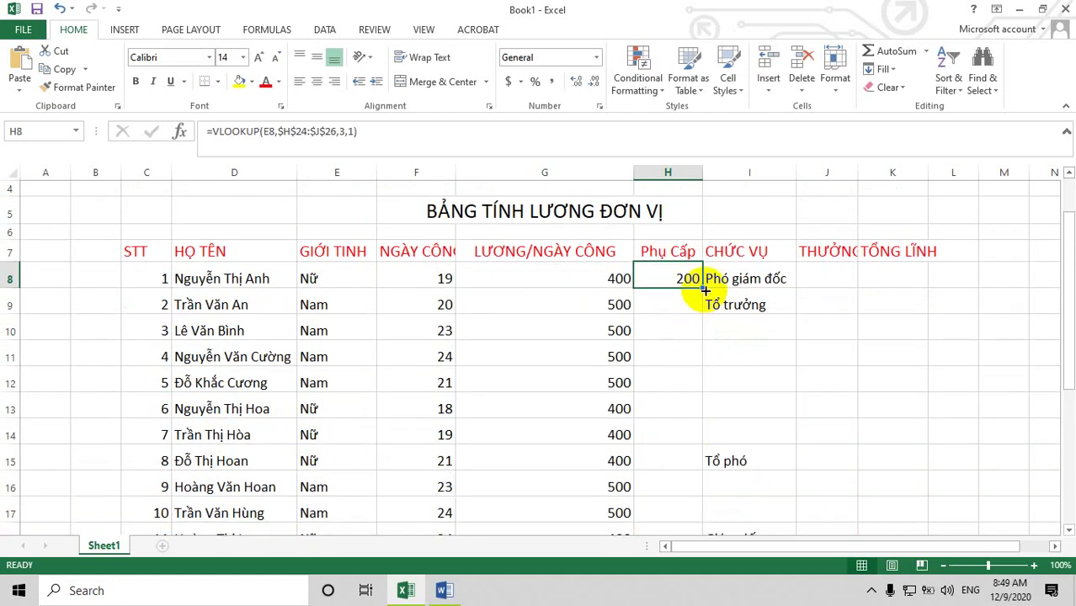
pyautogui.moveTo(704, 291); pyautogui.dragTo(706, 552)
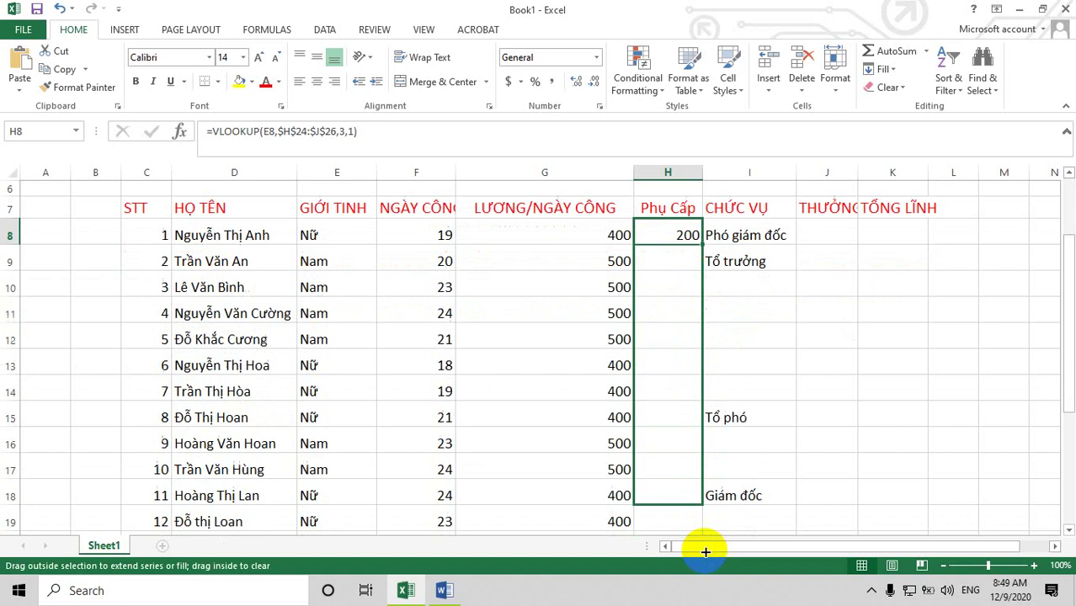
pyautogui.moveTo(705, 551); pyautogui.dragTo(704, 510)
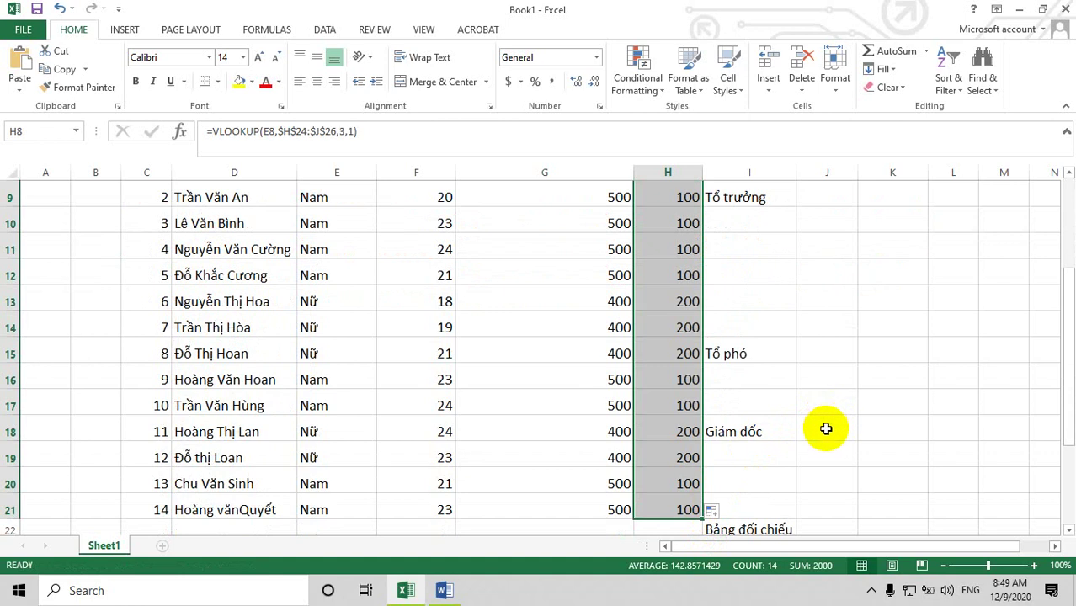
pyautogui.click(682, 221)
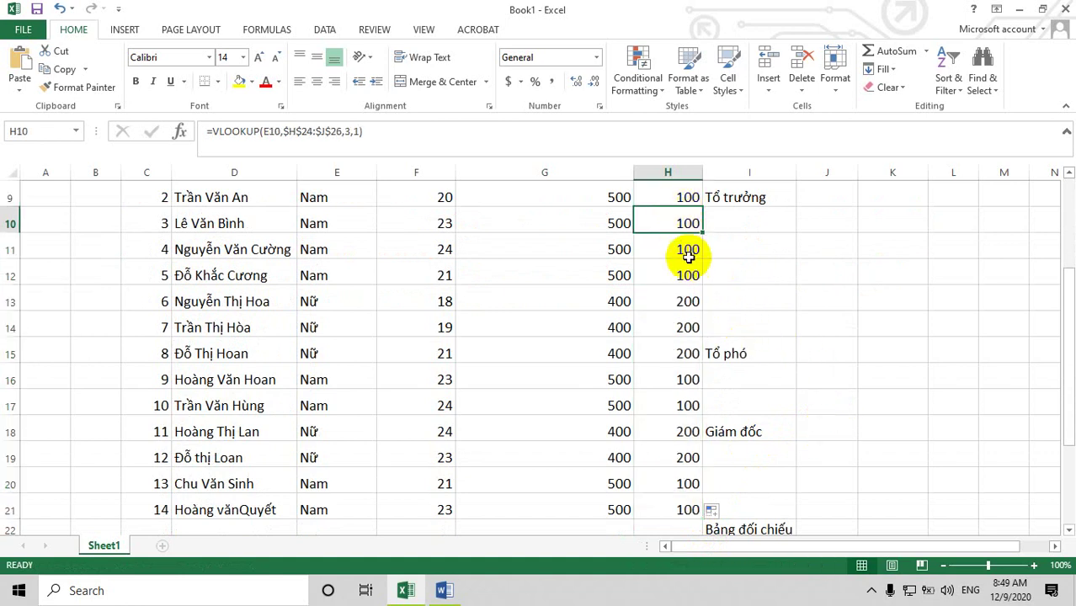
pyautogui.scroll(2, 690, 253)
pyautogui.click(667, 301)
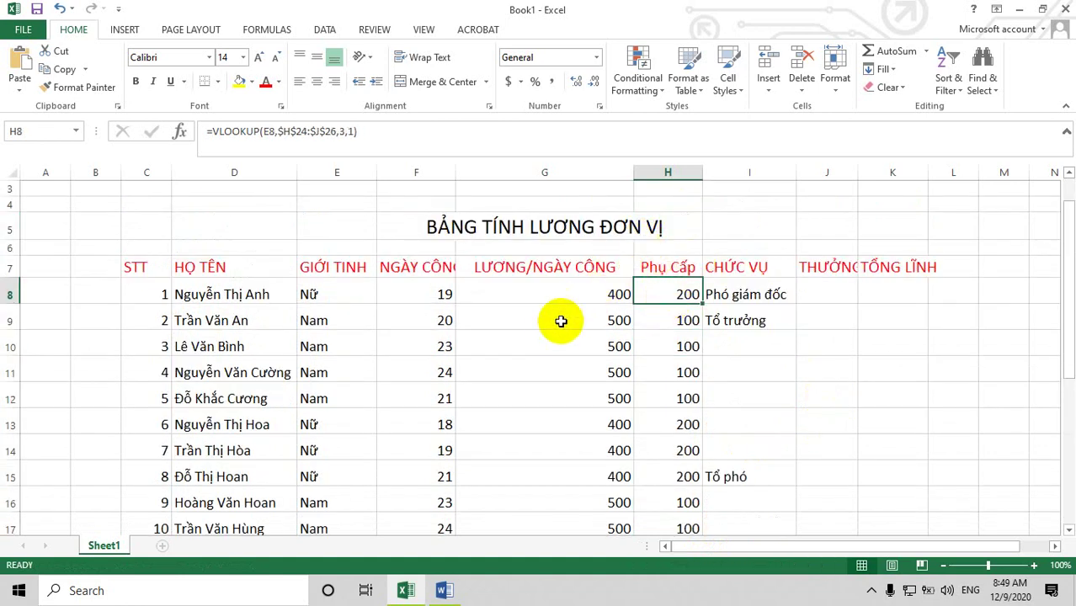
# - Narrow column G and widen the THƯỞNG column so its heading fits
pyautogui.moveTo(633, 175); pyautogui.dragTo(540, 178)
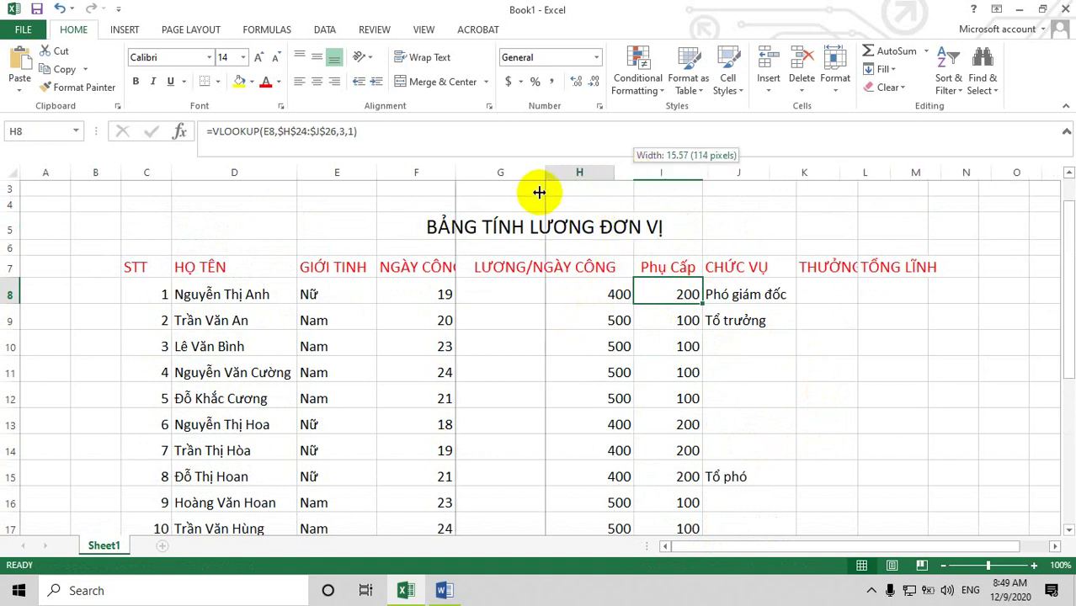
pyautogui.scroll(-2, 691, 355)
pyautogui.scroll(-2, 690, 354)
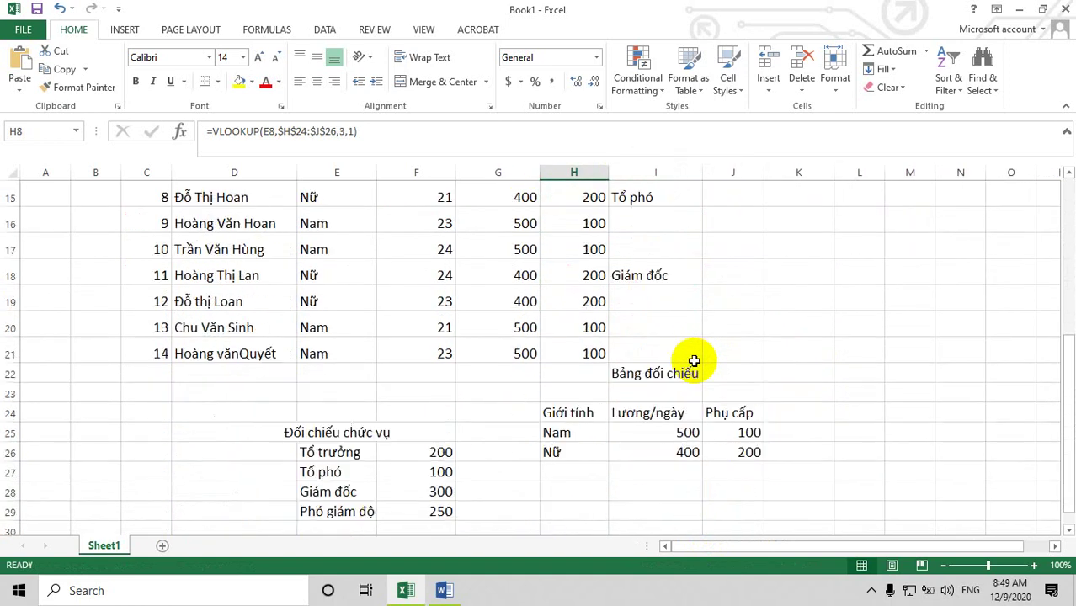
pyautogui.scroll(2, 509, 269)
pyautogui.scroll(1, 533, 233)
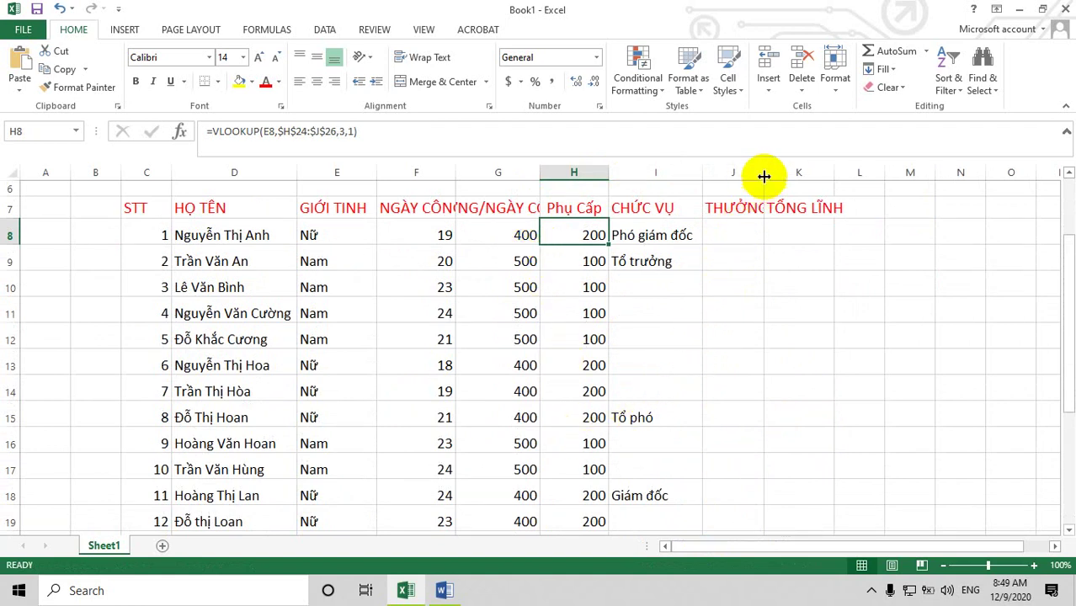
pyautogui.moveTo(764, 172); pyautogui.dragTo(789, 167)
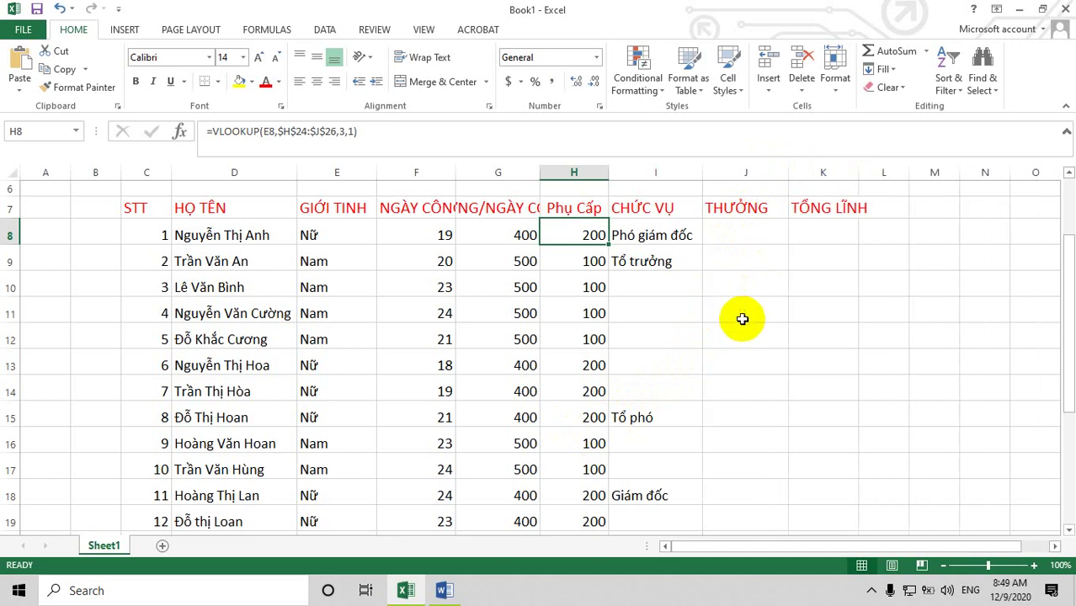
pyautogui.scroll(-5, 744, 315)
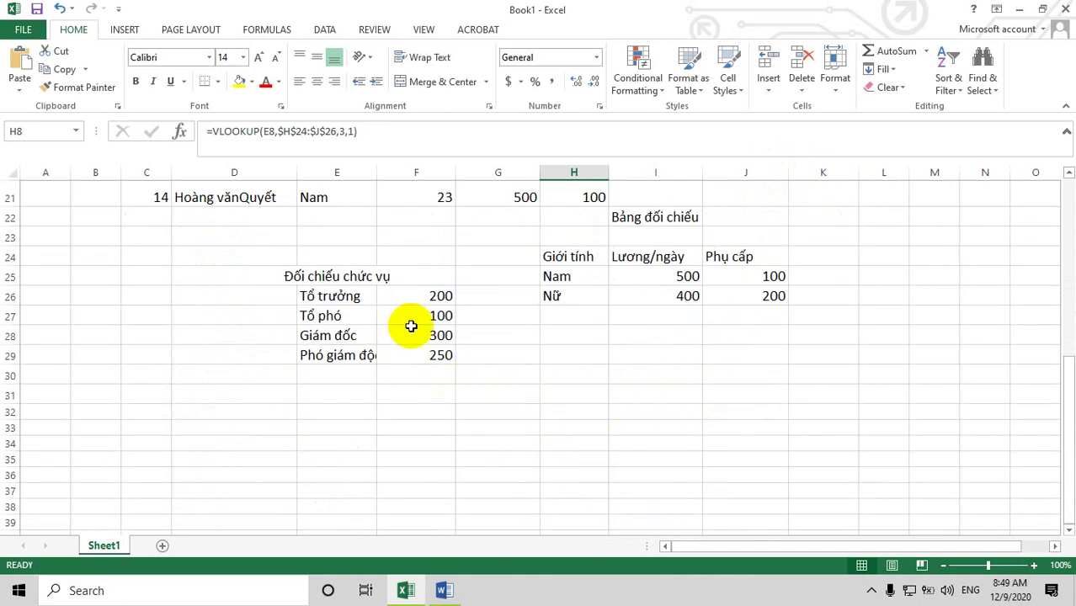
pyautogui.scroll(1, 416, 352)
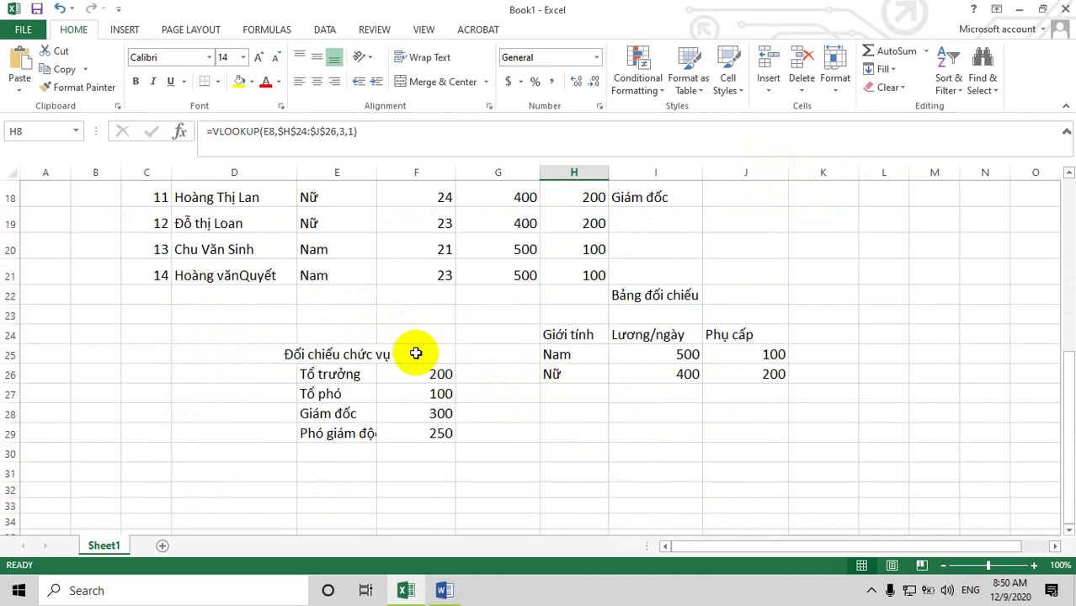
pyautogui.scroll(1, 422, 377)
pyautogui.scroll(1, 435, 468)
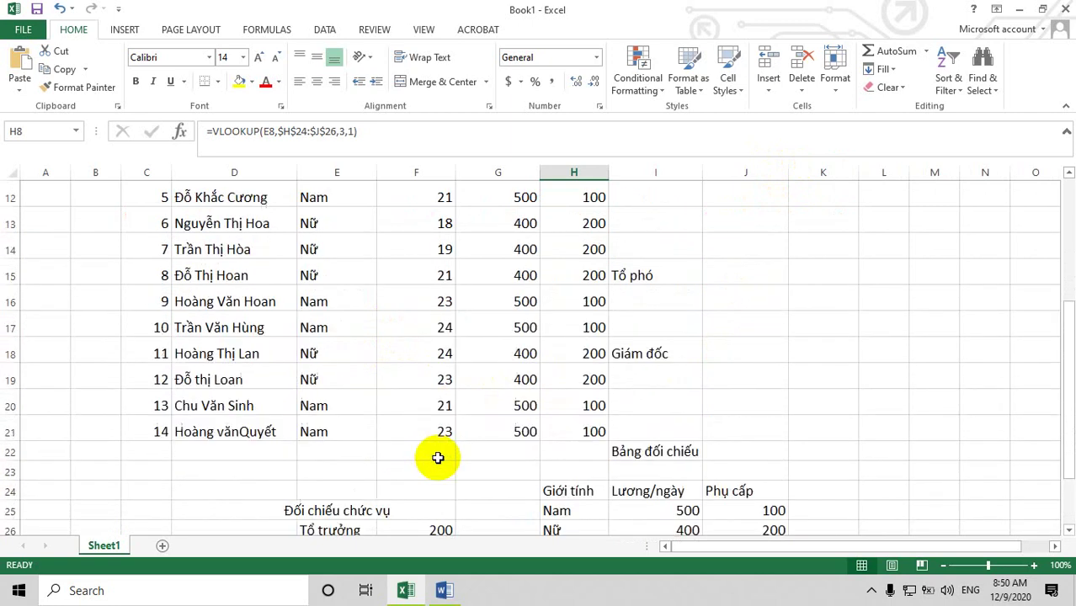
pyautogui.scroll(1, 435, 457)
pyautogui.scroll(2, 438, 457)
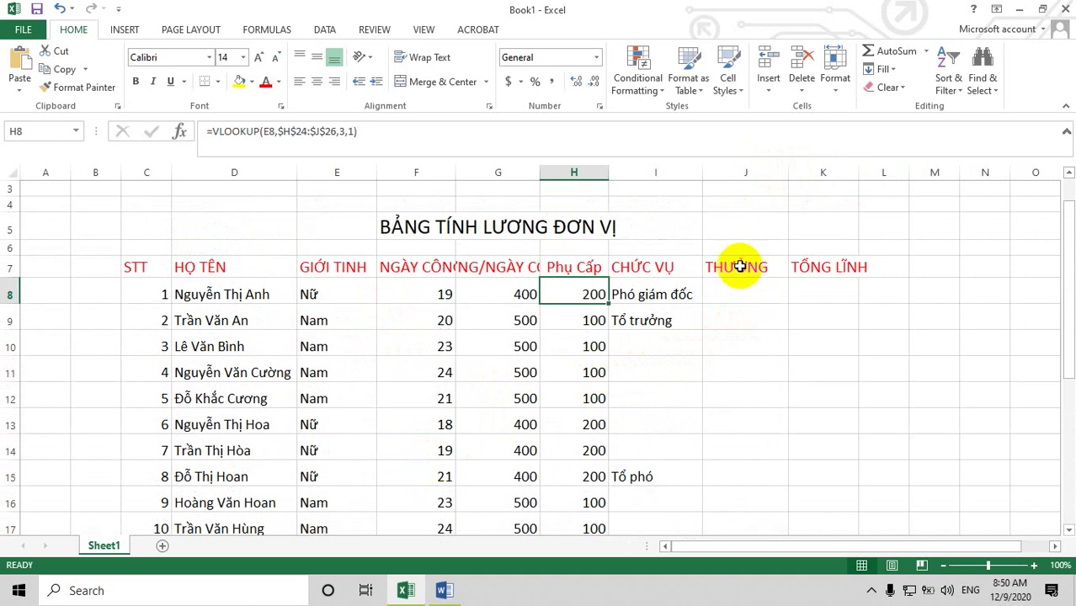
# - Insert a blank column J before THƯỞNG, shifting THƯỞNG and TỔNG LĨNH right
pyautogui.moveTo(703, 179); pyautogui.dragTo(696, 178)
pyautogui.click(714, 173)
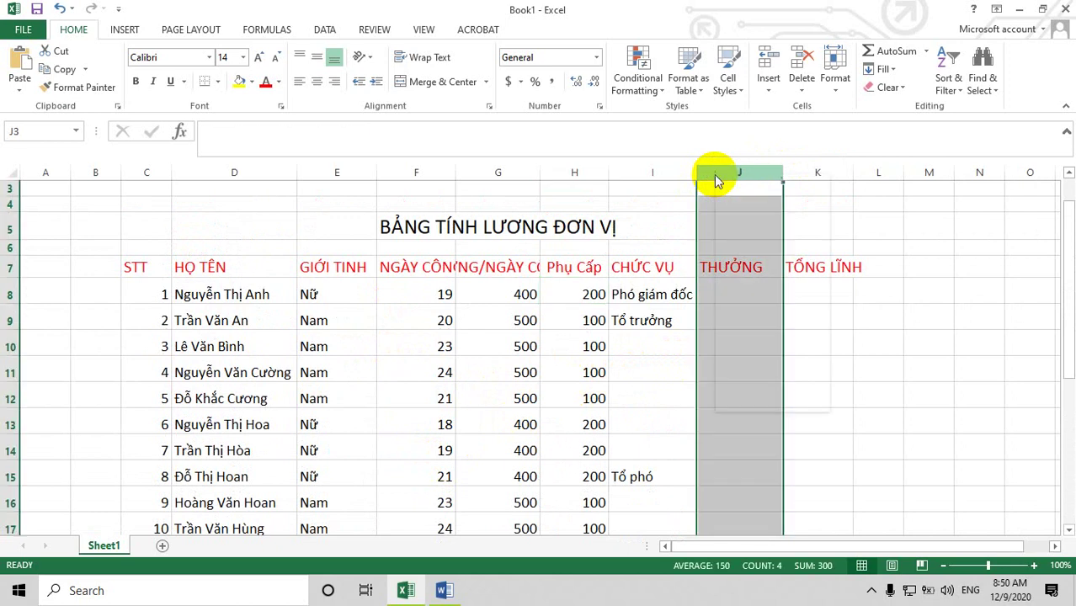
pyautogui.rightClick(715, 174)
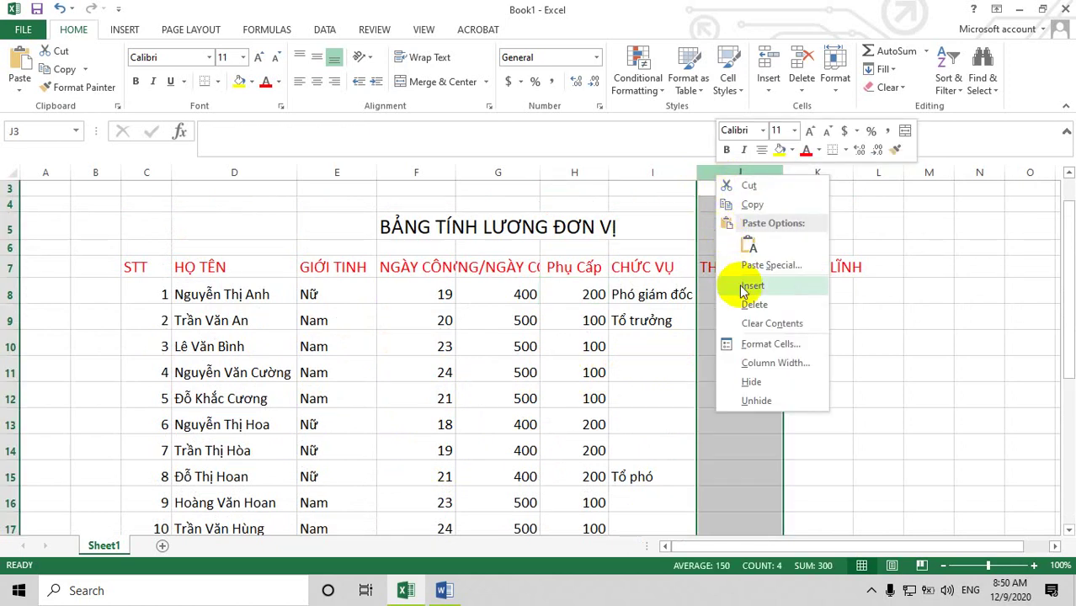
pyautogui.click(747, 286)
pyautogui.click(728, 192)
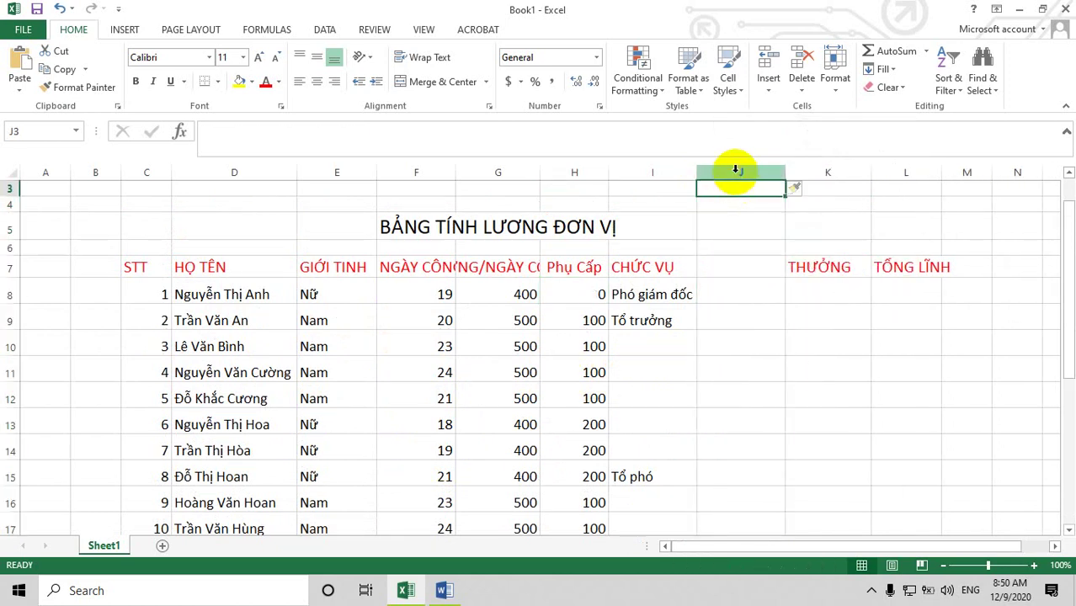
pyautogui.click(721, 273)
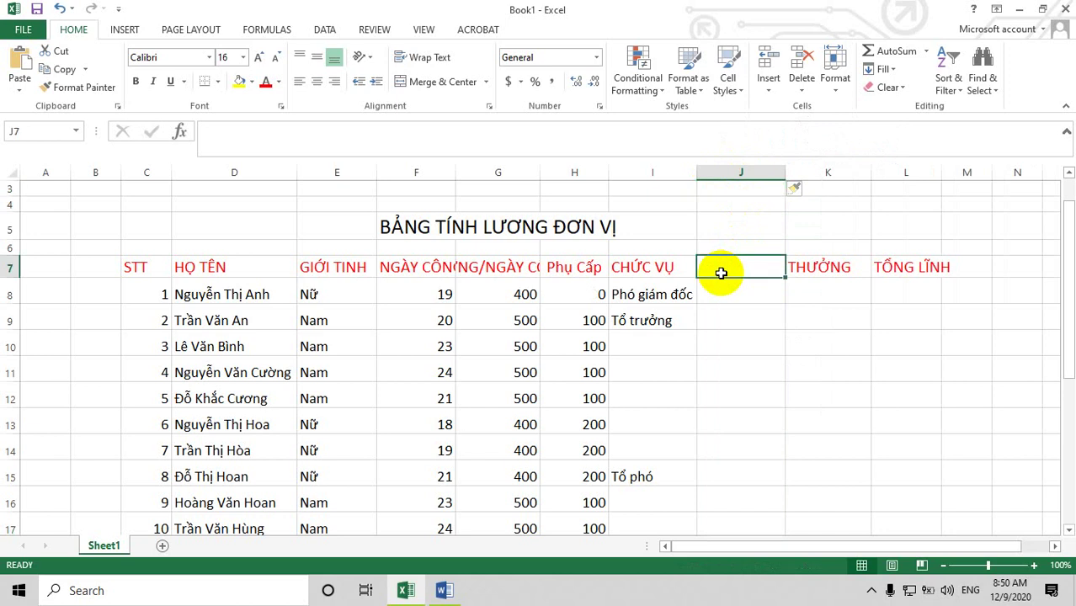
pyautogui.write('PCCV')
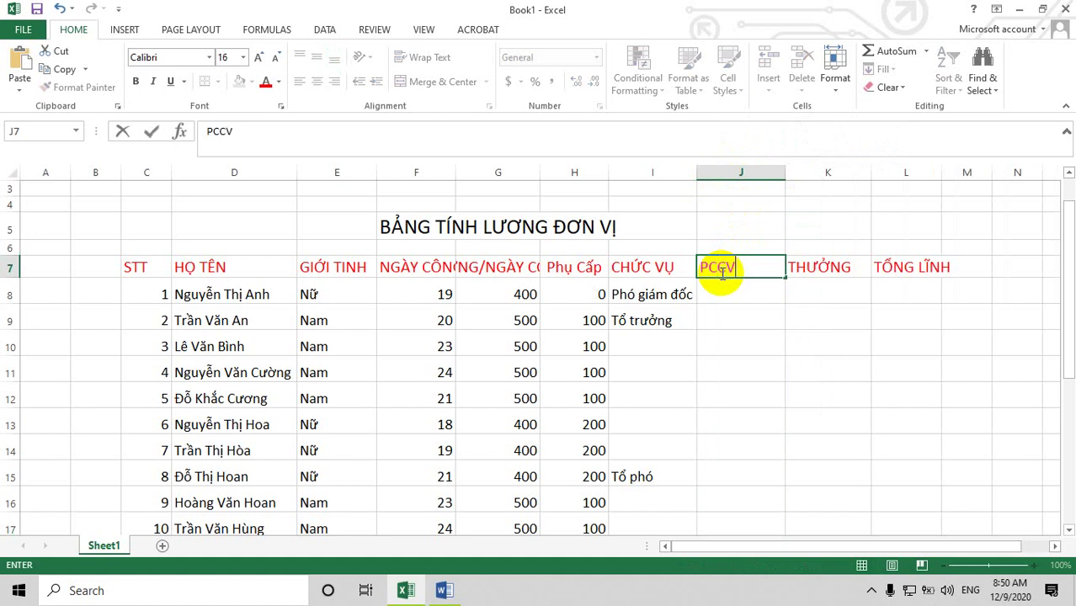
pyautogui.click(715, 298)
pyautogui.scroll(-2, 719, 303)
pyautogui.scroll(2, 727, 312)
pyautogui.scroll(-3, 729, 370)
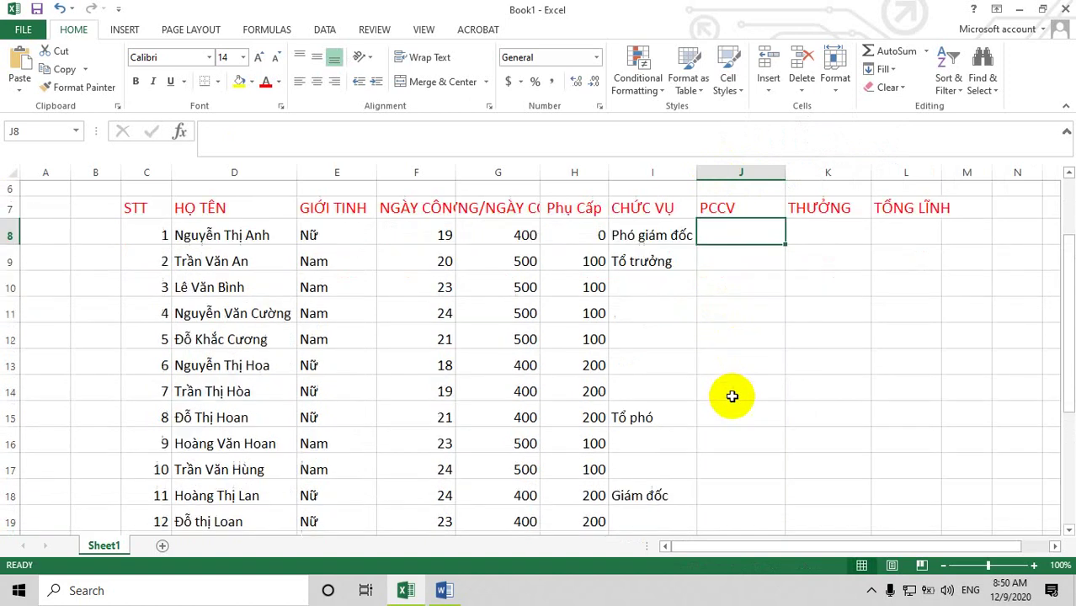
pyautogui.scroll(-1, 721, 384)
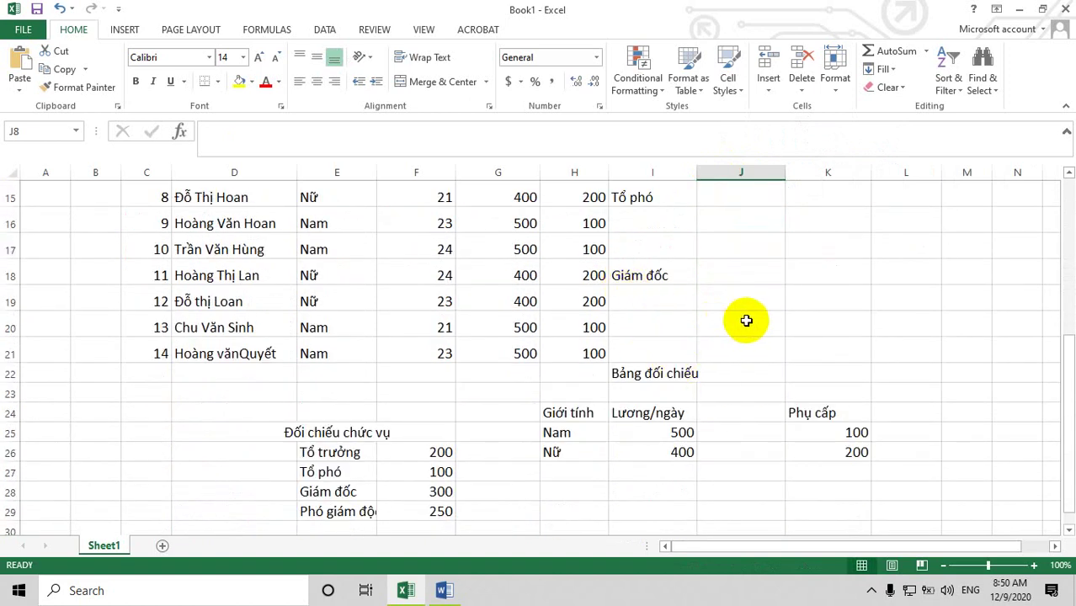
pyautogui.scroll(1, 765, 322)
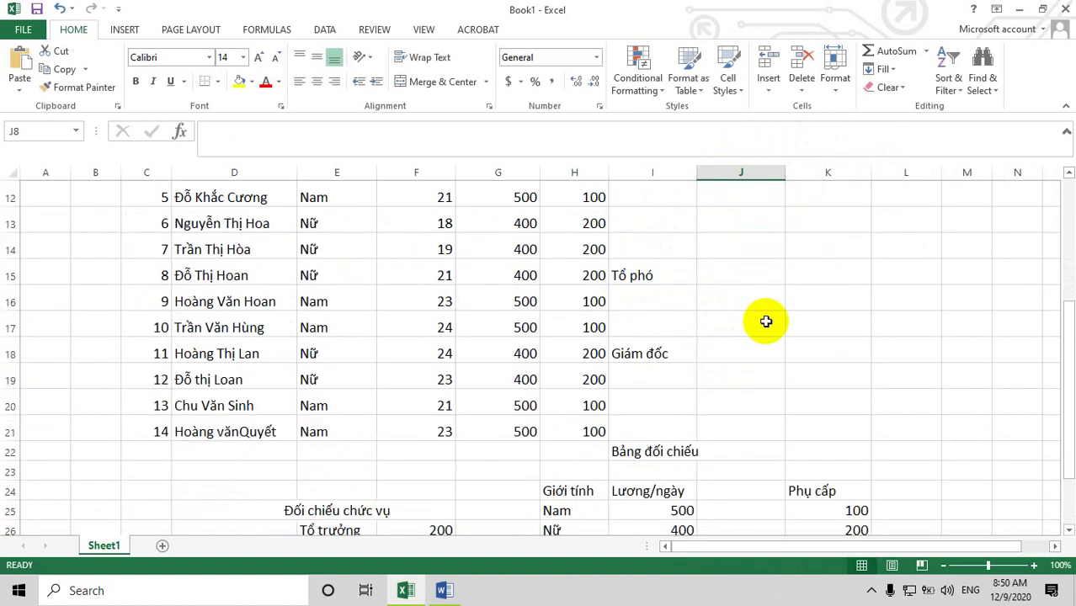
pyautogui.scroll(2, 765, 321)
pyautogui.scroll(-4, 766, 318)
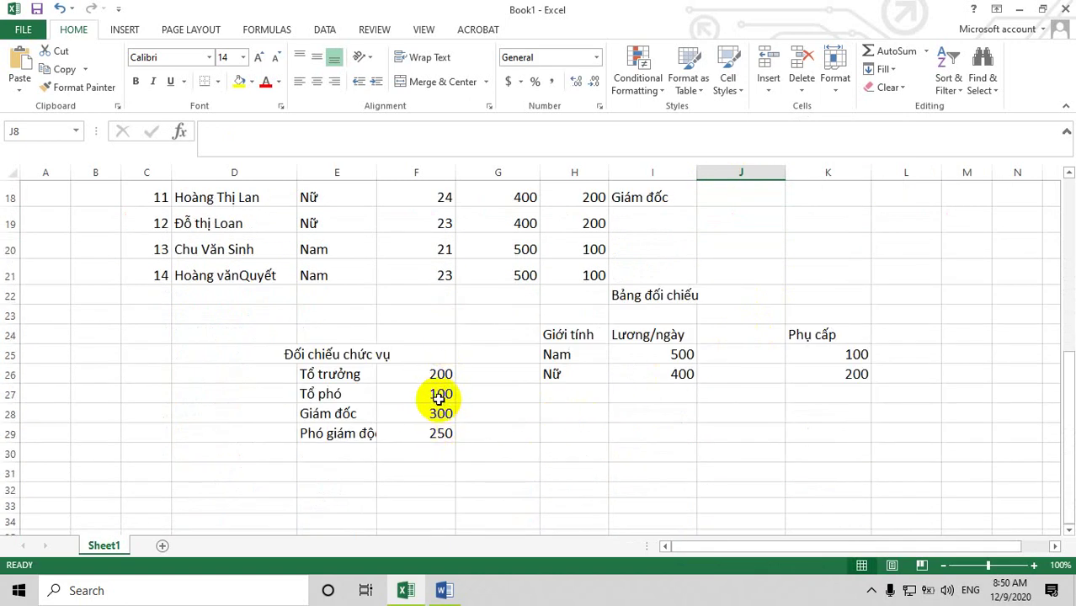
pyautogui.scroll(3, 439, 411)
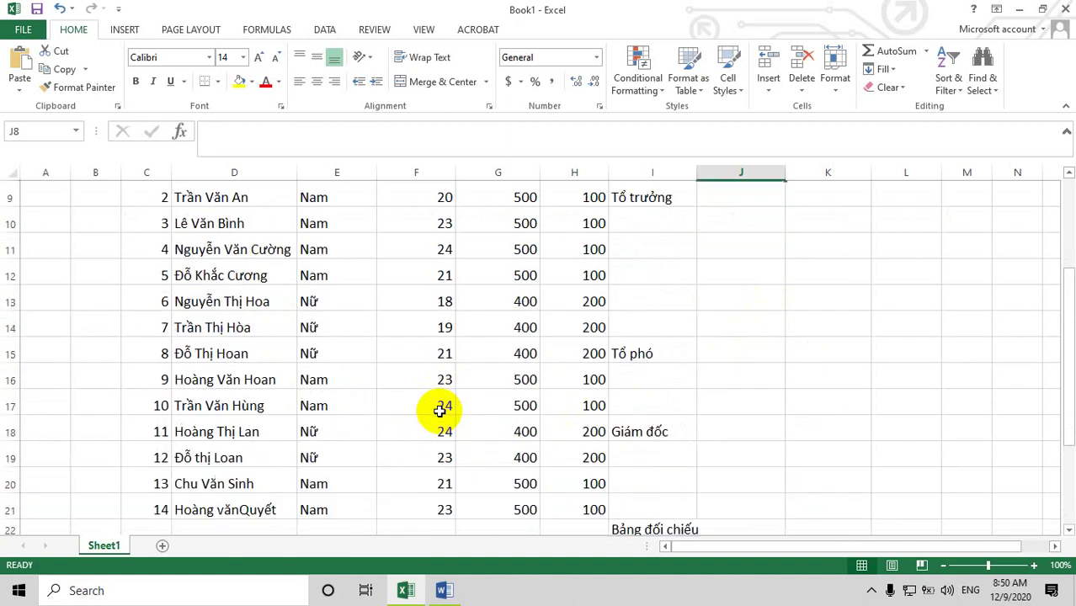
pyautogui.scroll(2, 440, 411)
pyautogui.scroll(-3, 396, 440)
pyautogui.scroll(-1, 420, 448)
pyautogui.scroll(-1, 312, 372)
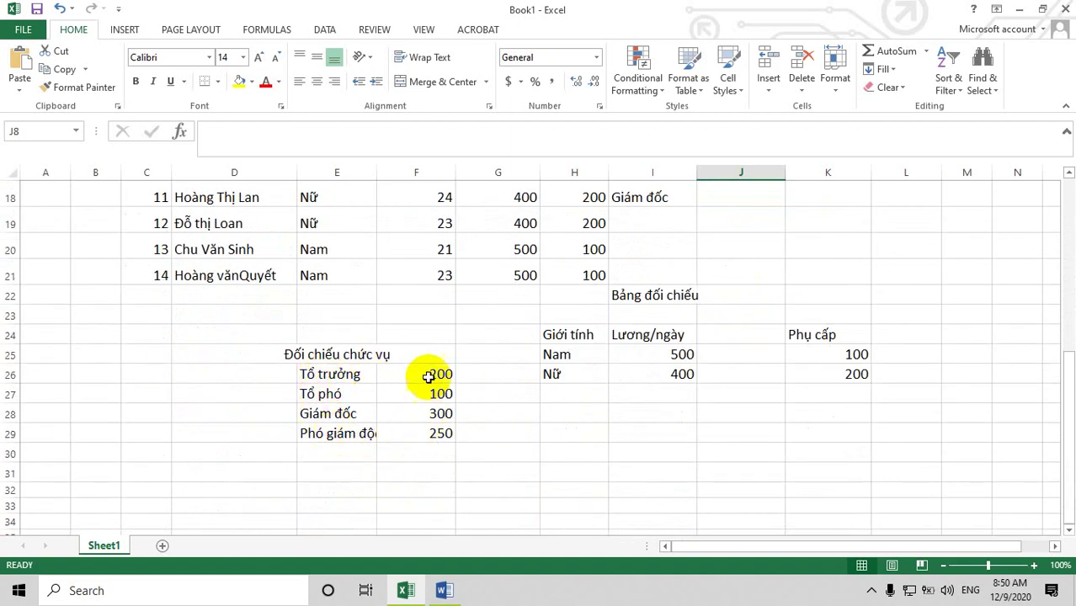
pyautogui.scroll(2, 396, 406)
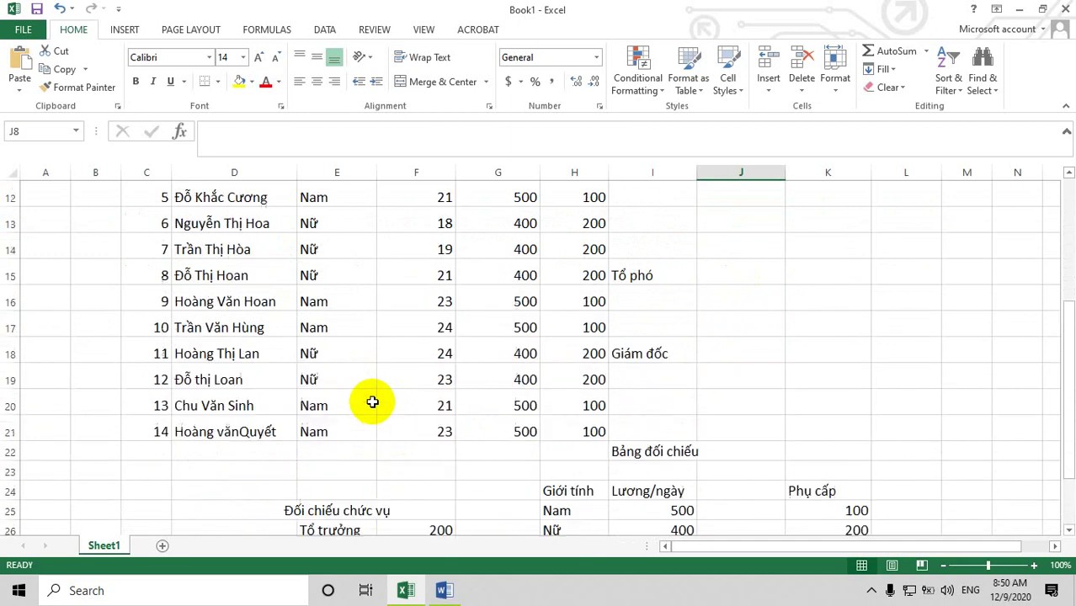
pyautogui.scroll(1, 375, 403)
pyautogui.scroll(1, 708, 266)
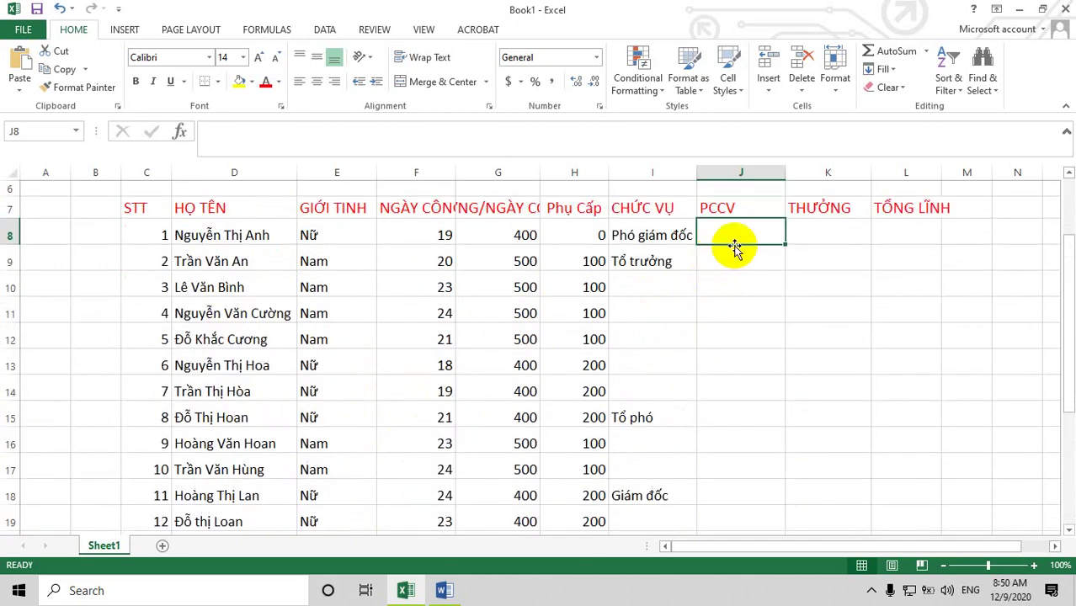
# - Start J8's formula =VLOOKUP(I8, pointing at the position table range $E$26:$F$29
pyautogui.write('=')
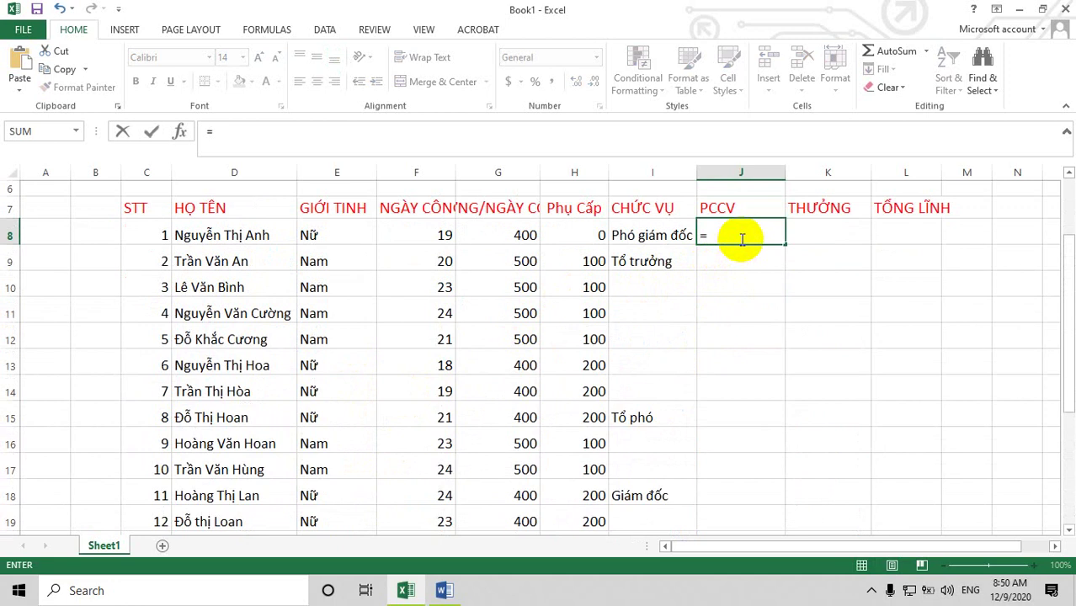
pyautogui.write('v')
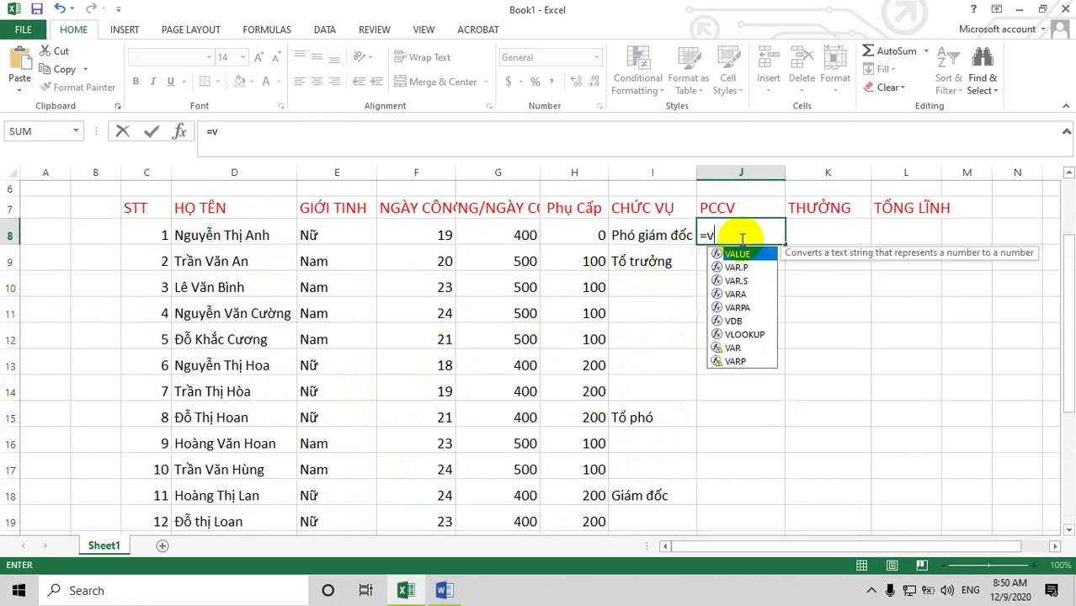
pyautogui.write('lookup')
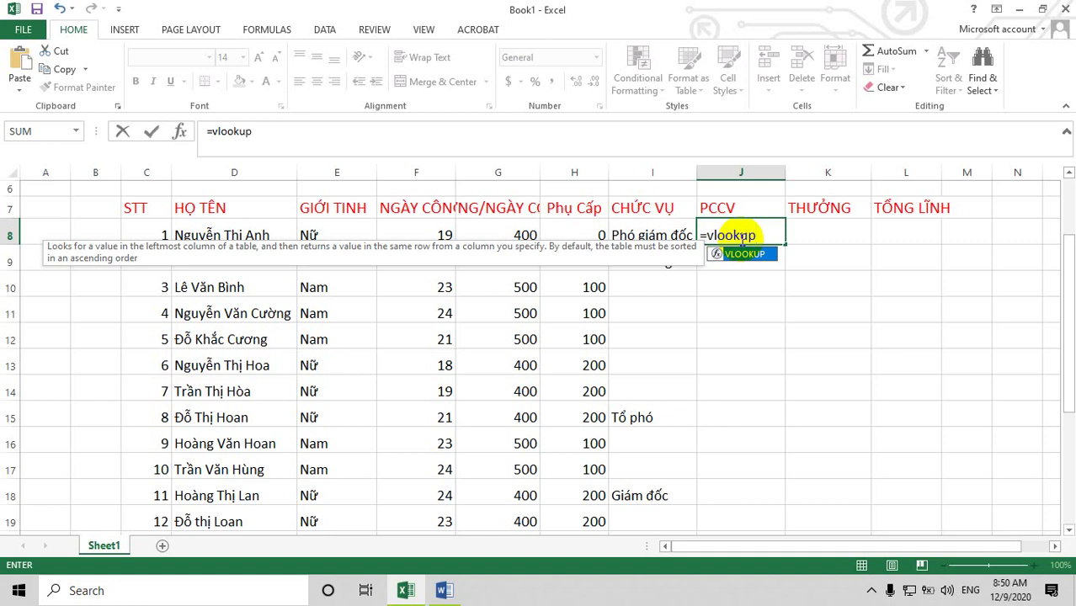
pyautogui.write('(')
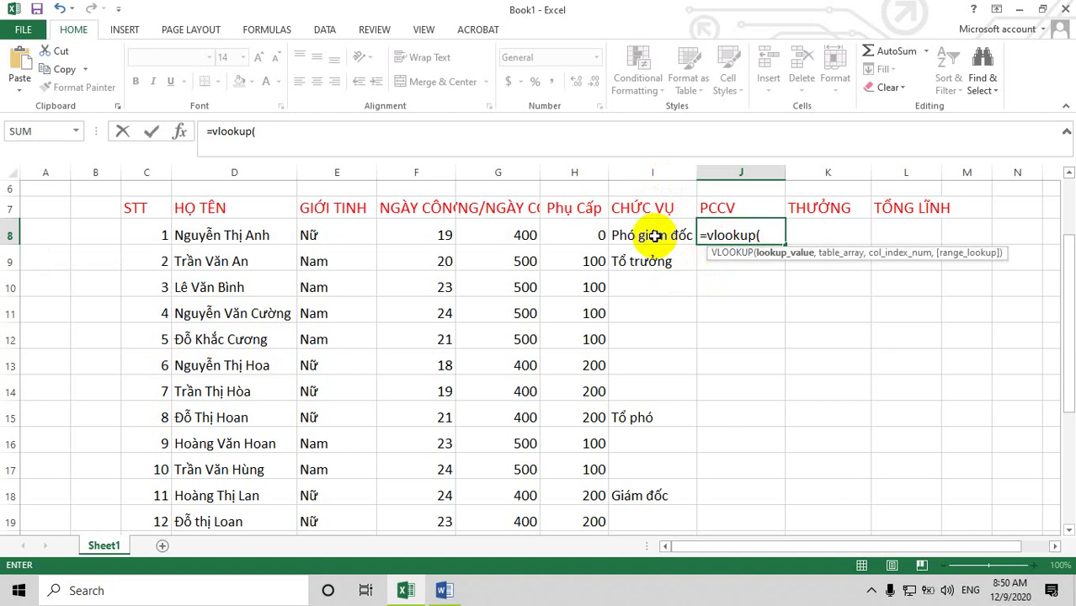
pyautogui.write('i')
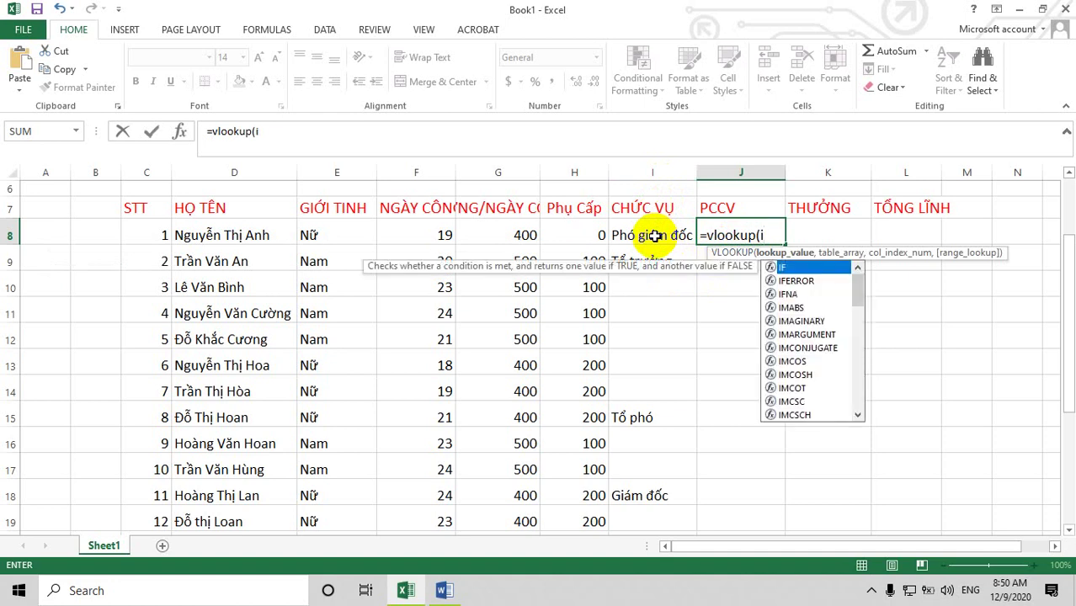
pyautogui.write('8,')
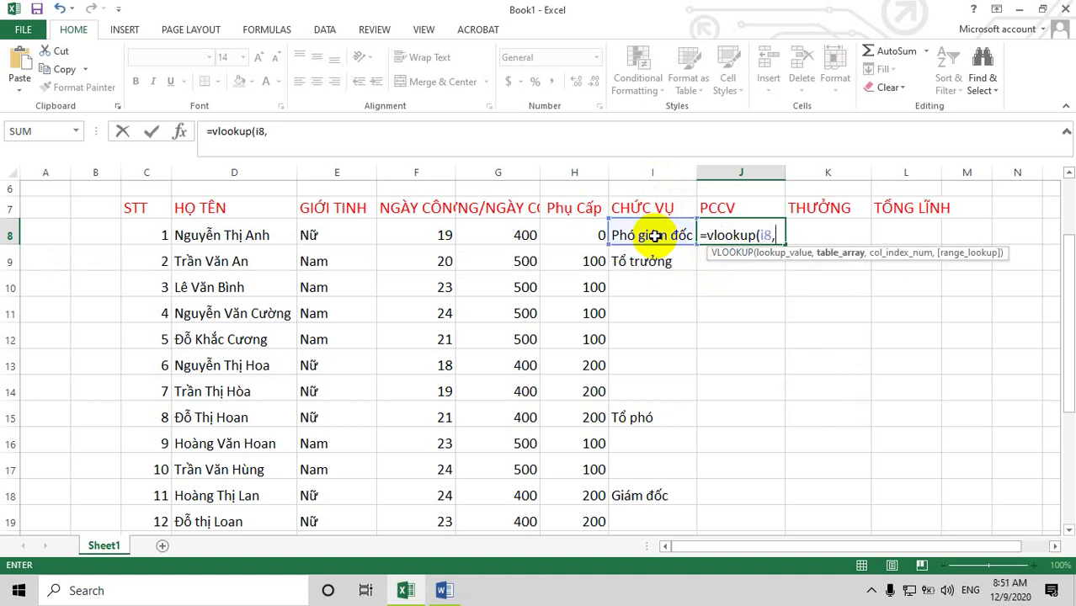
pyautogui.scroll(-1, 653, 261)
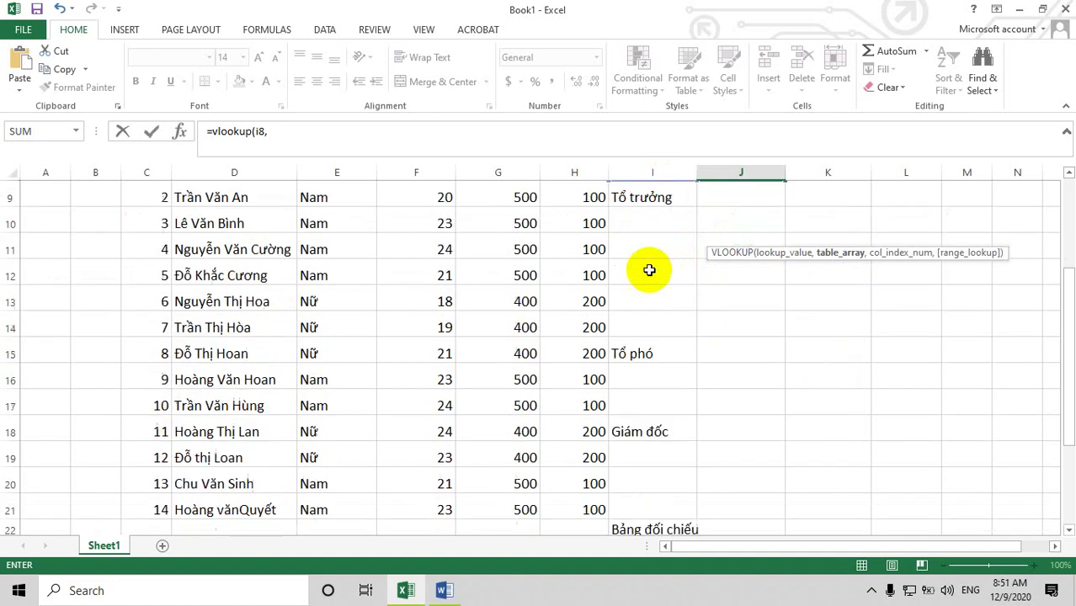
pyautogui.scroll(-2, 420, 465)
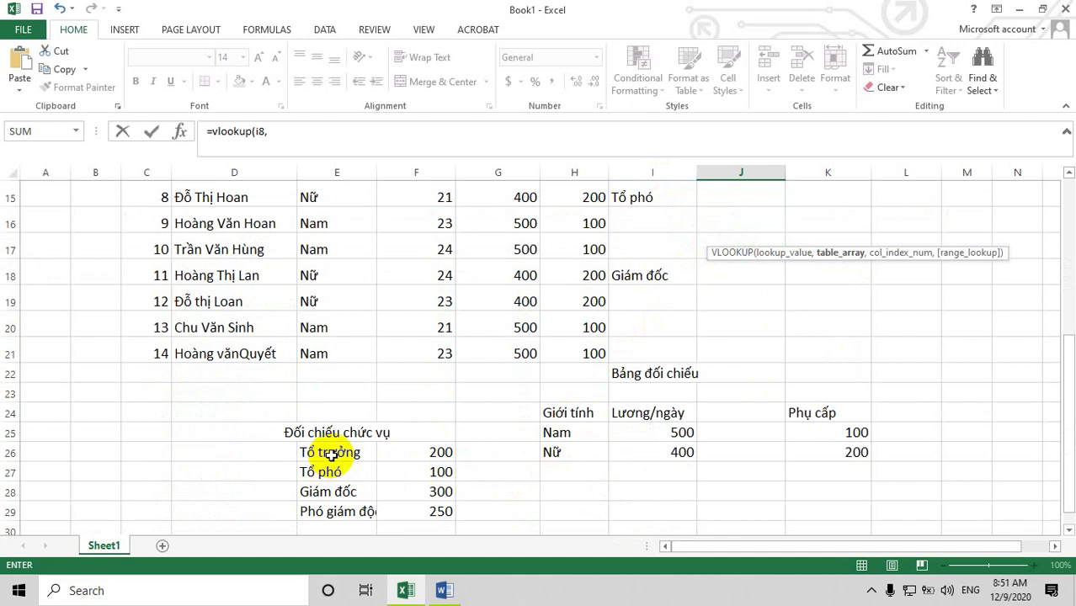
pyautogui.scroll(3, 451, 373)
pyautogui.write('$e$')
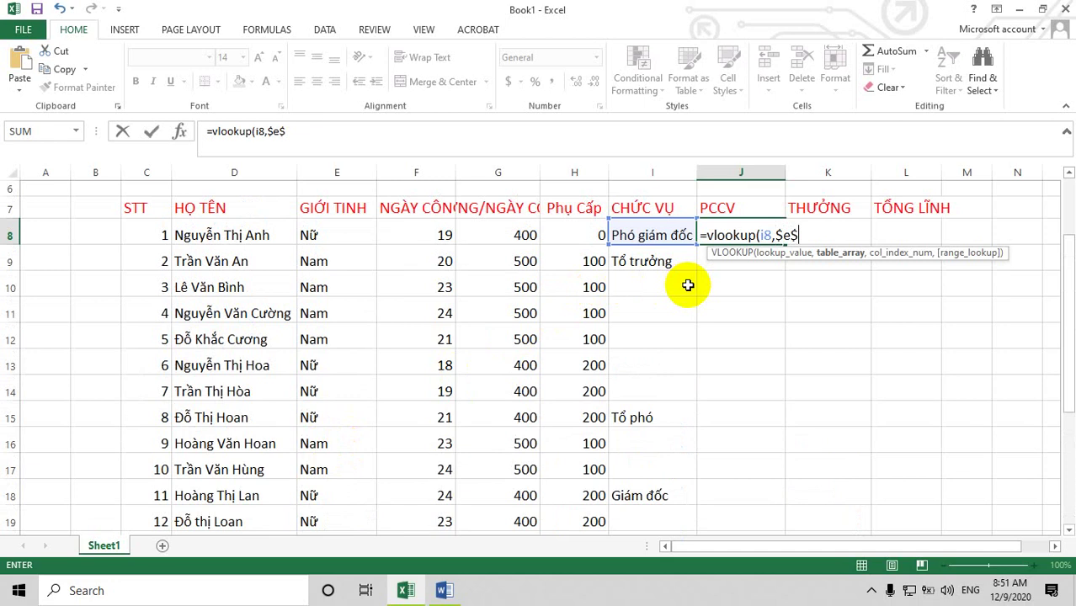
pyautogui.write('26:')
pyautogui.scroll(-3, 674, 303)
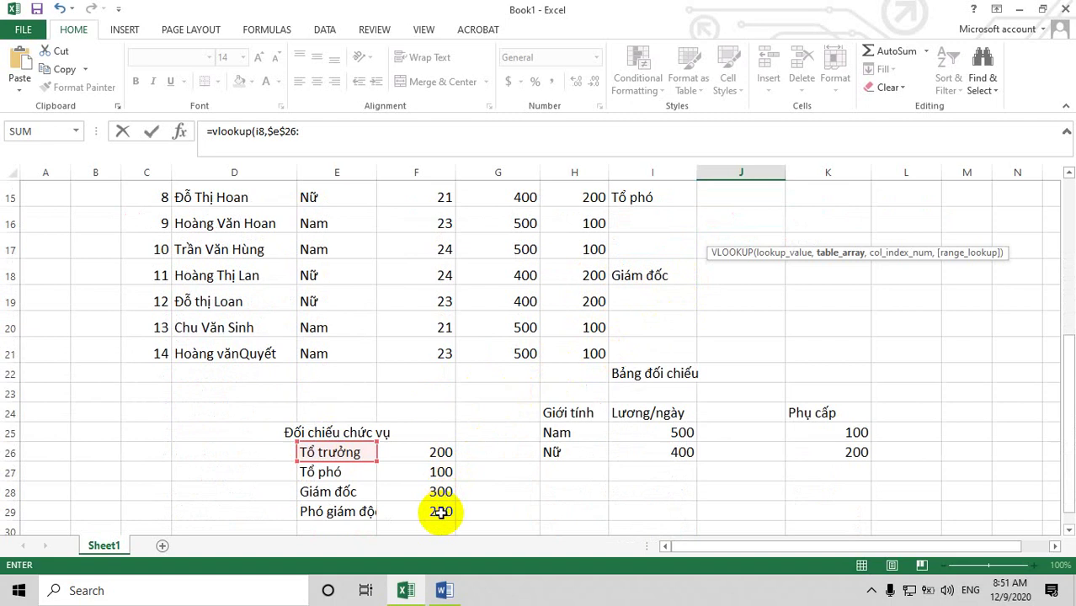
pyautogui.scroll(3, 441, 512)
pyautogui.write('$f$')
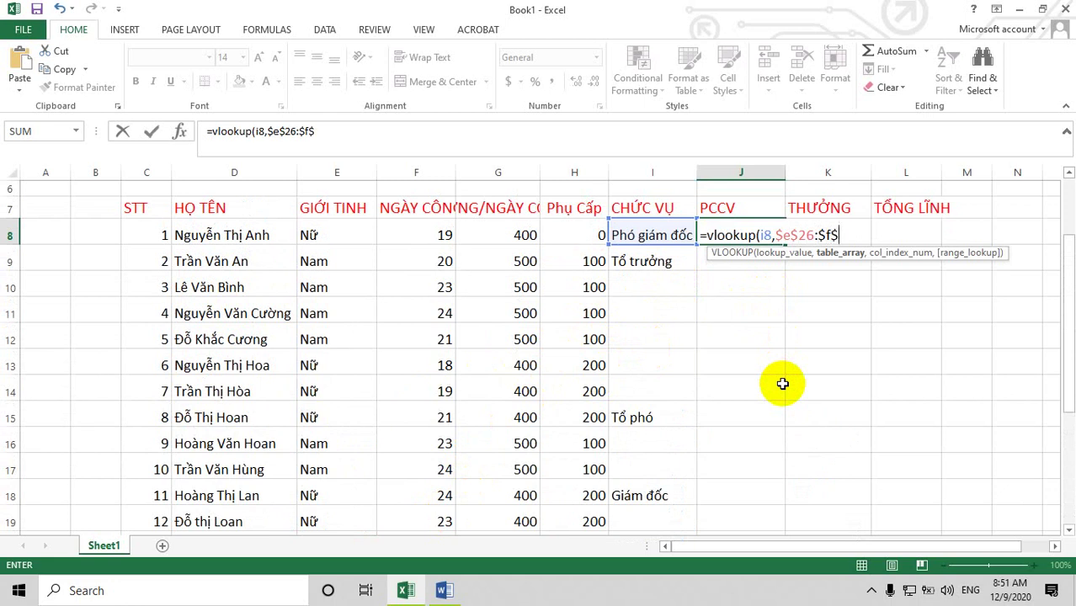
pyautogui.write('29')
# - Complete the J8 VLOOKUP with column 2 and match 1, and commit it
pyautogui.scroll(-1, 783, 384)
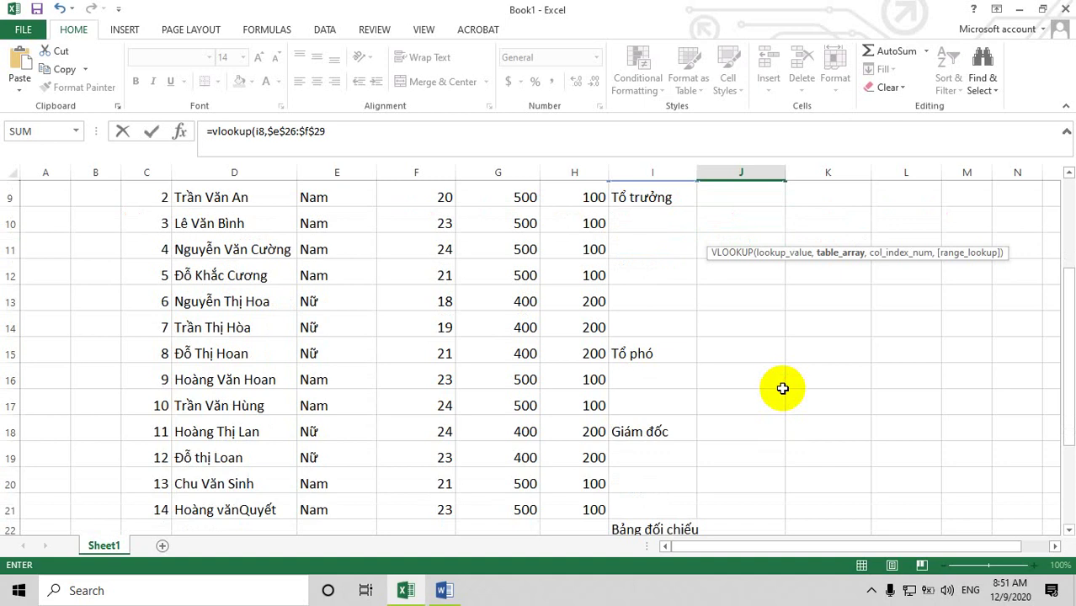
pyautogui.scroll(2, 782, 388)
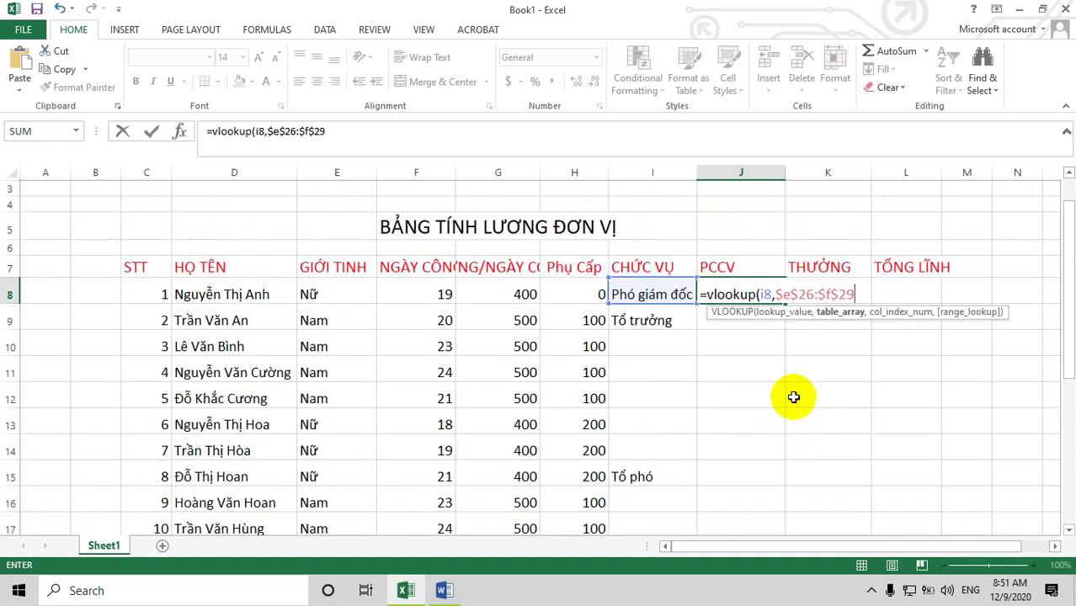
pyautogui.write(',')
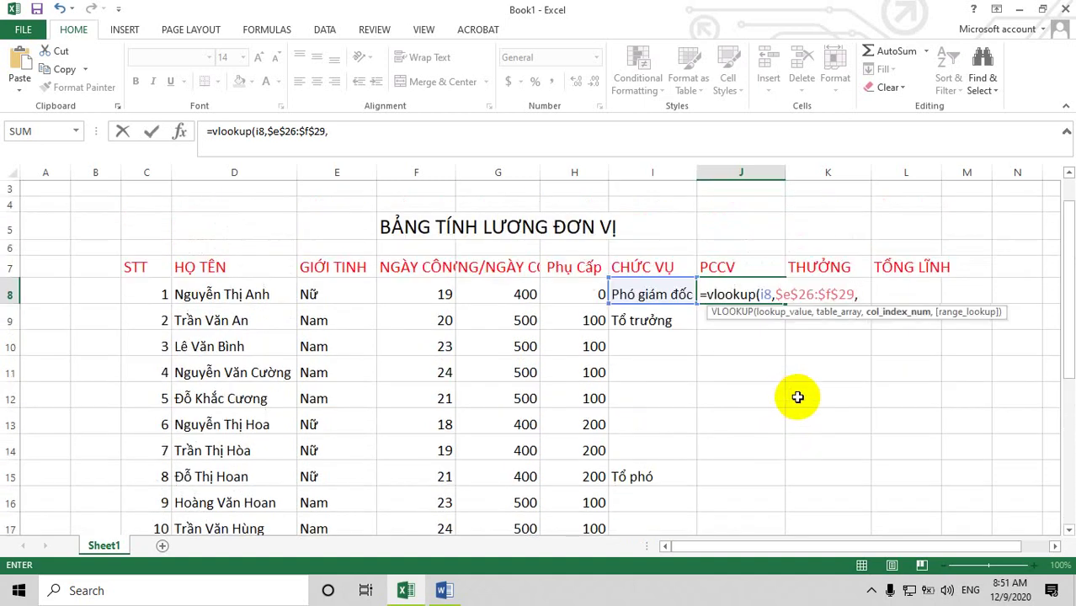
pyautogui.scroll(-3, 480, 480)
pyautogui.scroll(-2, 439, 440)
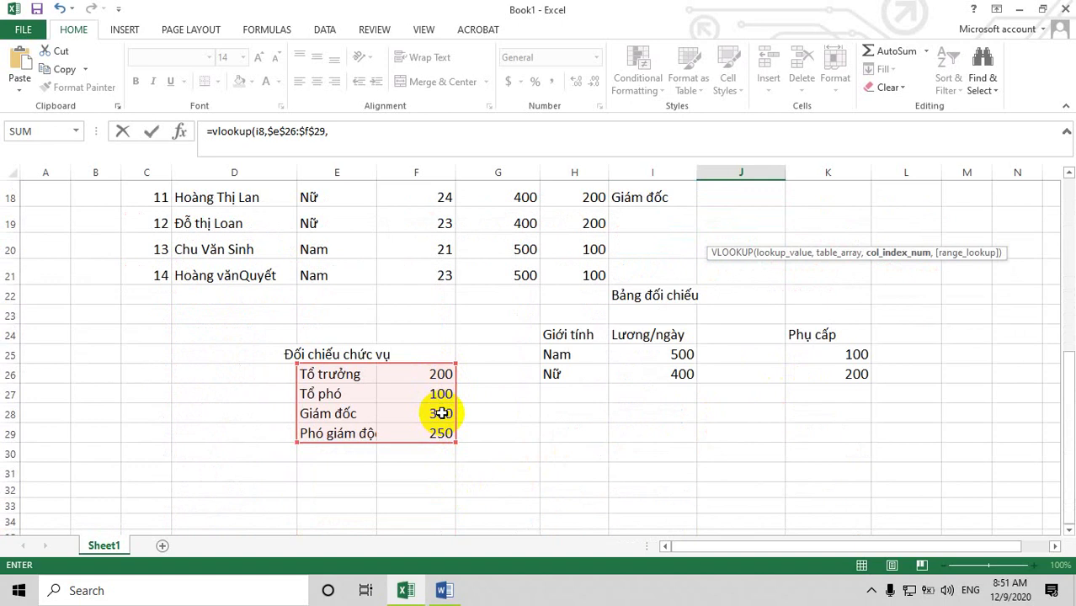
pyautogui.scroll(3, 442, 413)
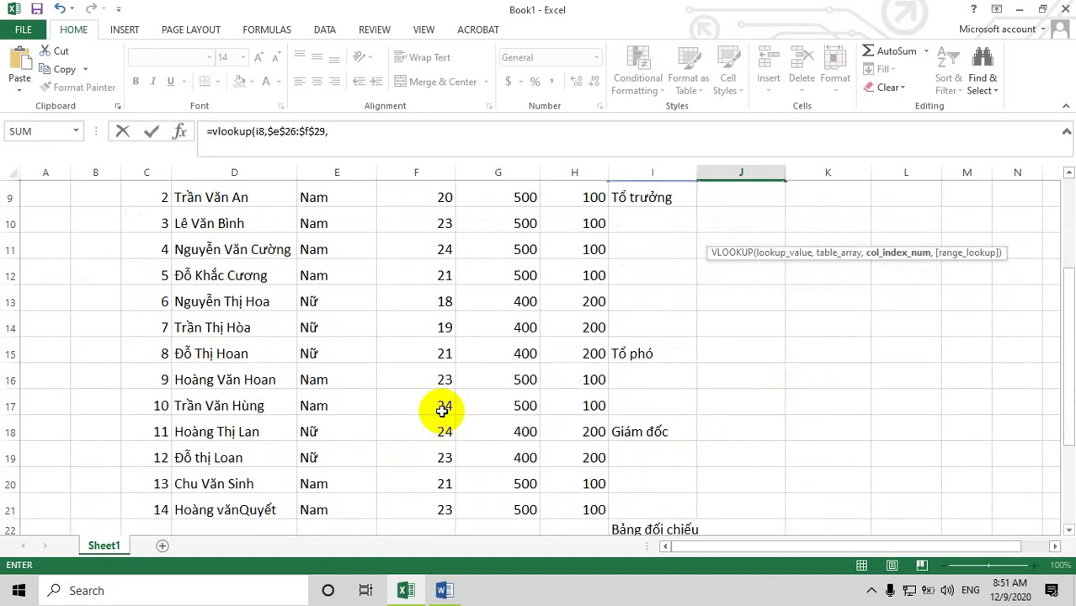
pyautogui.scroll(3, 441, 411)
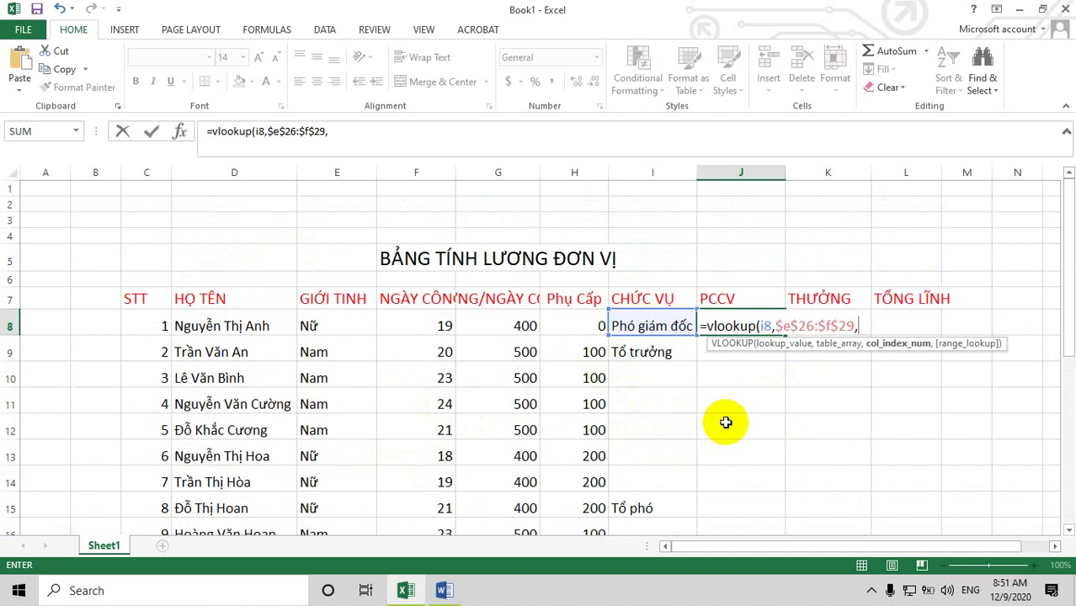
pyautogui.write('2,1')
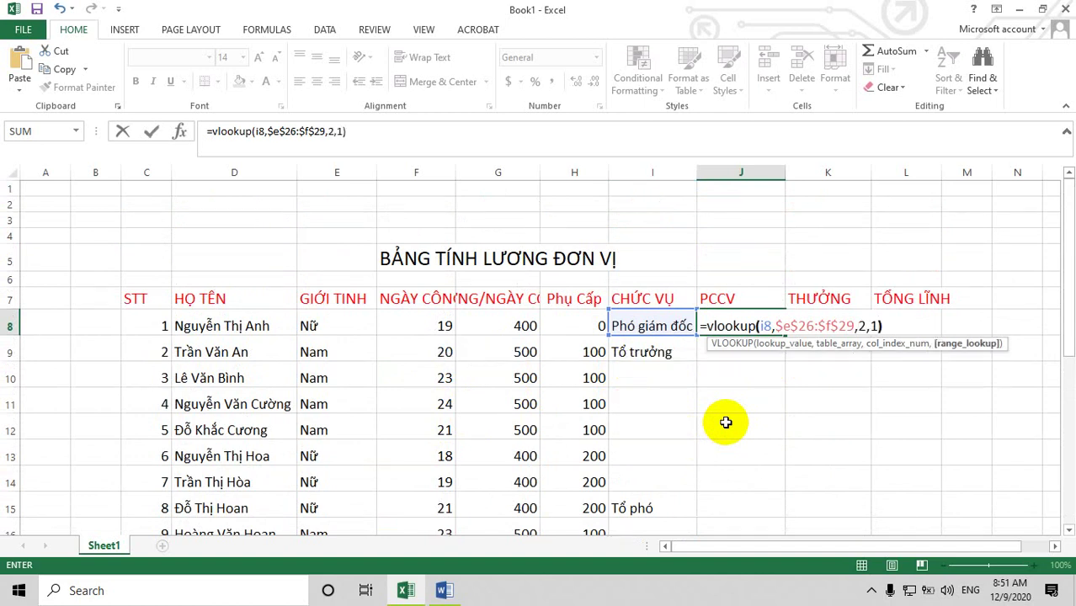
pyautogui.press('Return')
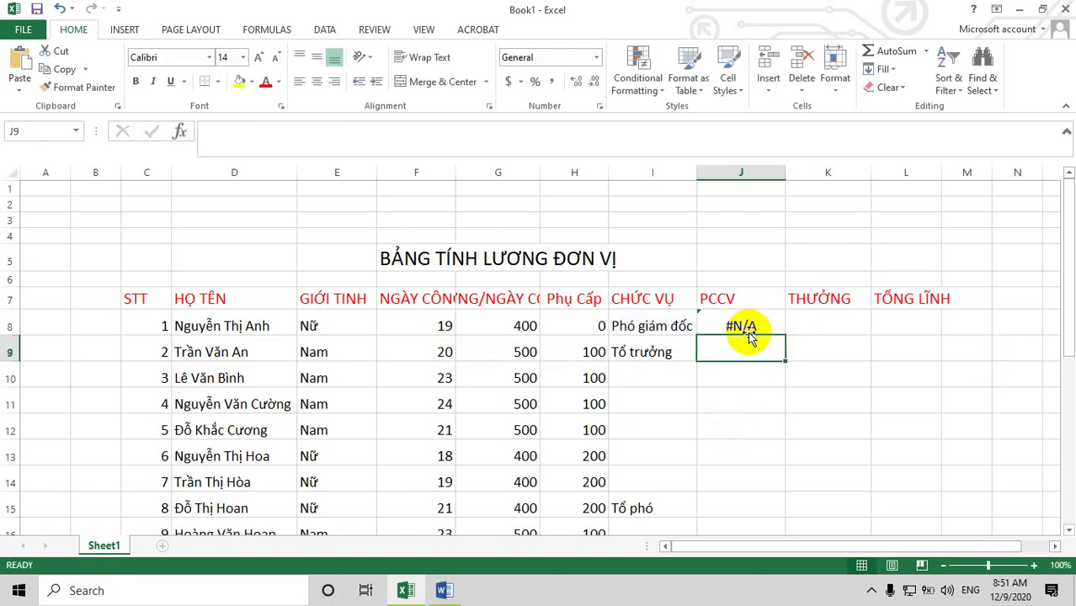
# - Check J8's =VLOOKUP(I8,$E$26:$F$29,2,1) showing #N/A against the table, then reopen it for editing
pyautogui.click(749, 325)
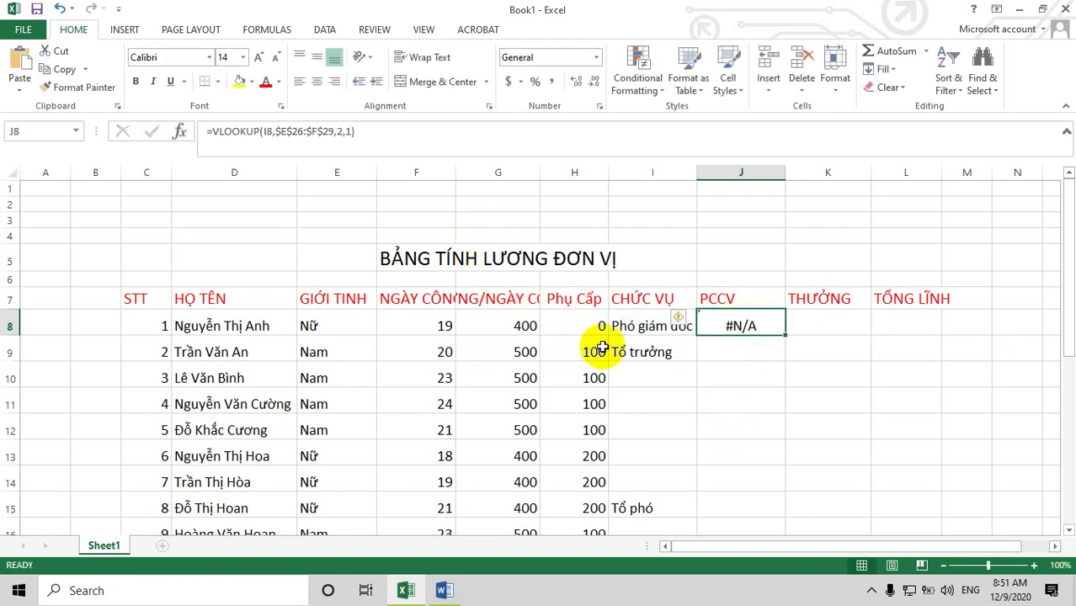
pyautogui.scroll(-1, 679, 338)
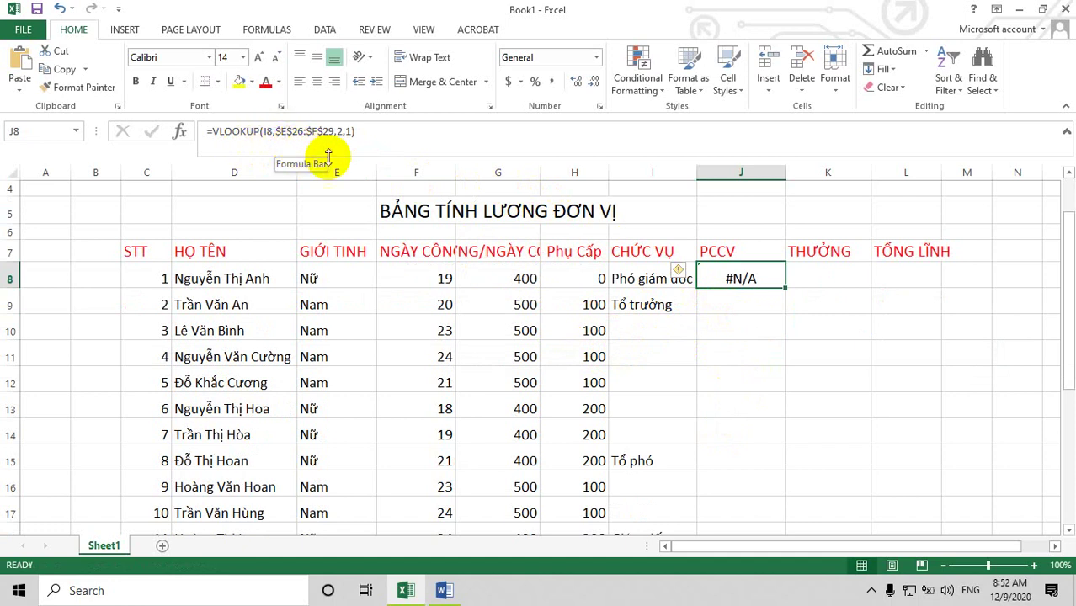
pyautogui.scroll(-2, 512, 433)
pyautogui.scroll(-4, 469, 437)
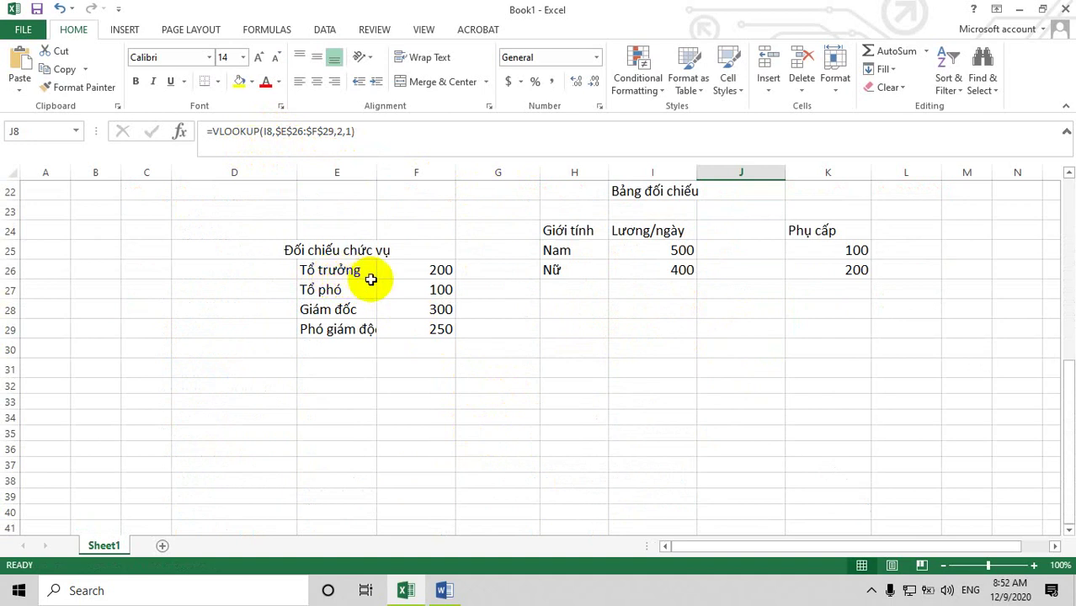
pyautogui.scroll(5, 506, 261)
pyautogui.scroll(2, 644, 246)
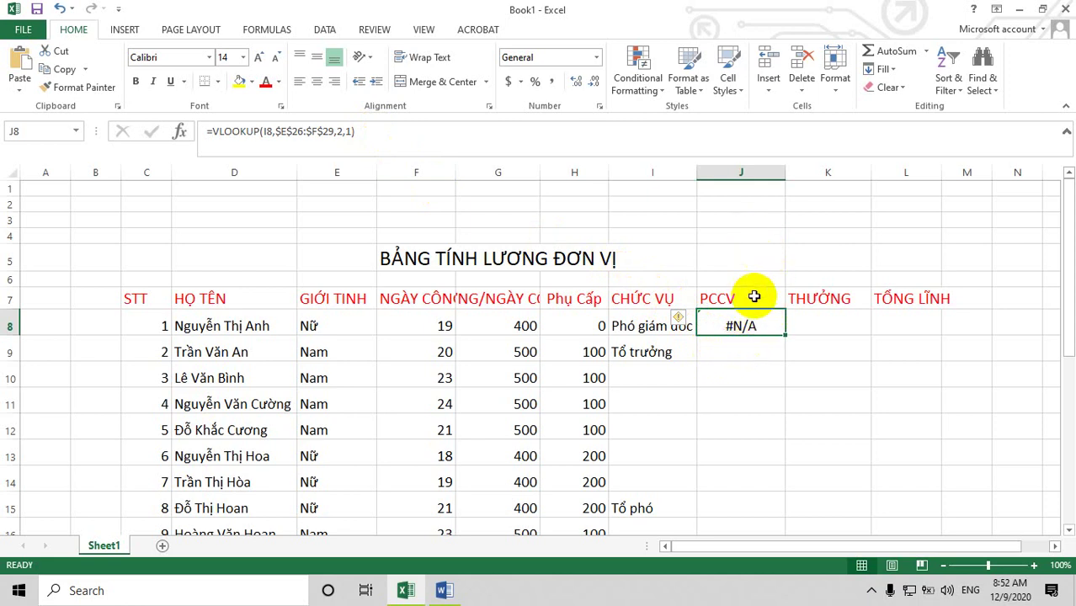
pyautogui.click(790, 341)
pyautogui.click(743, 326)
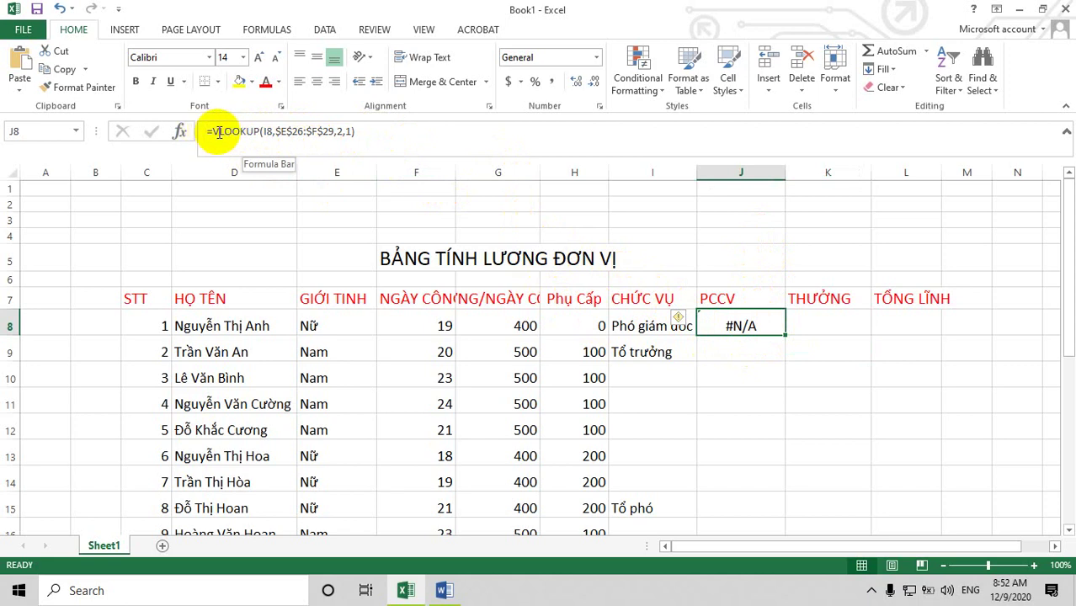
pyautogui.click(272, 131)
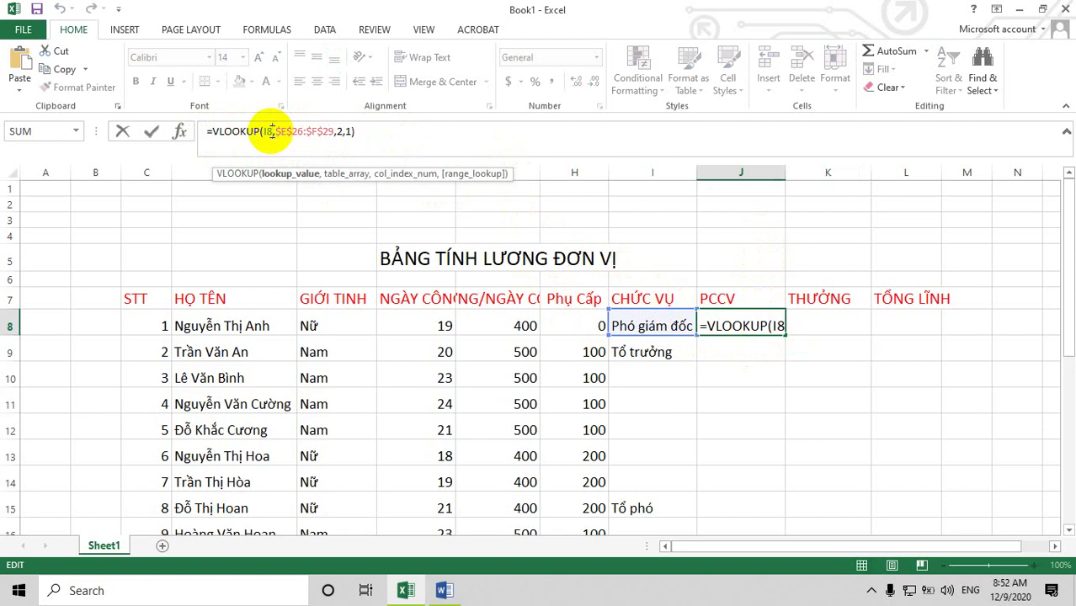
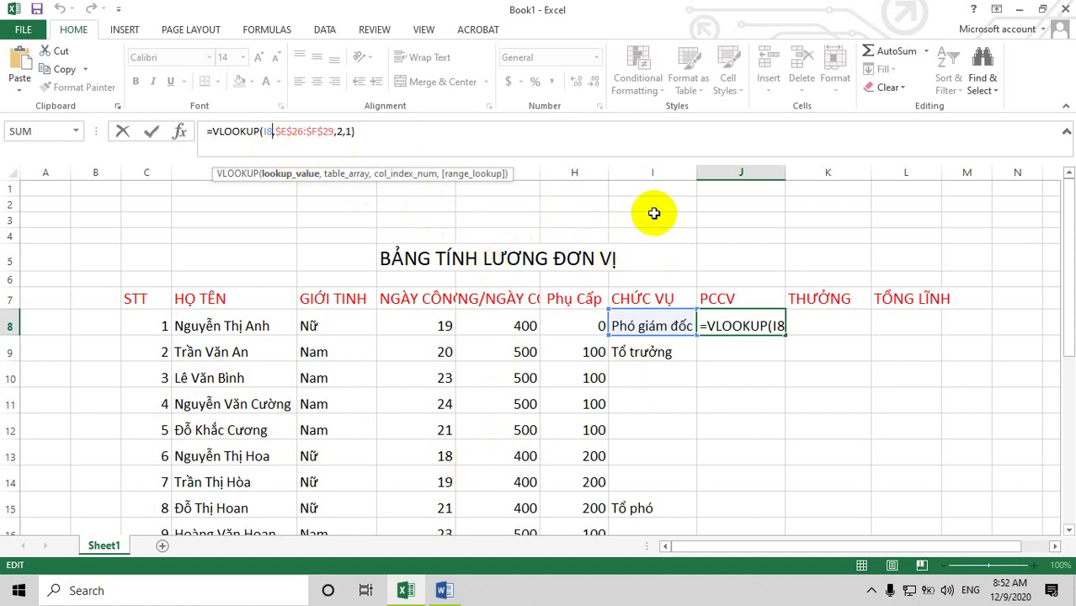
# - Check J8's VLOOKUP table range $E$26:$F$29 against the position table, then leave edit mode
pyautogui.click(288, 131)
pyautogui.moveTo(1066, 283); pyautogui.dragTo(1070, 441)
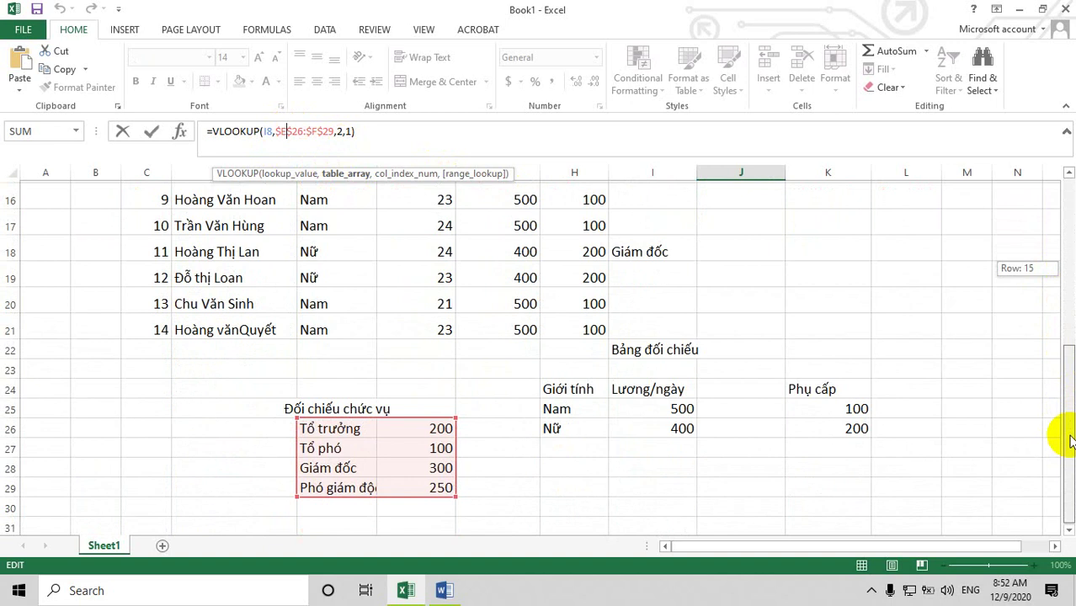
pyautogui.moveTo(1069, 440); pyautogui.dragTo(1069, 440)
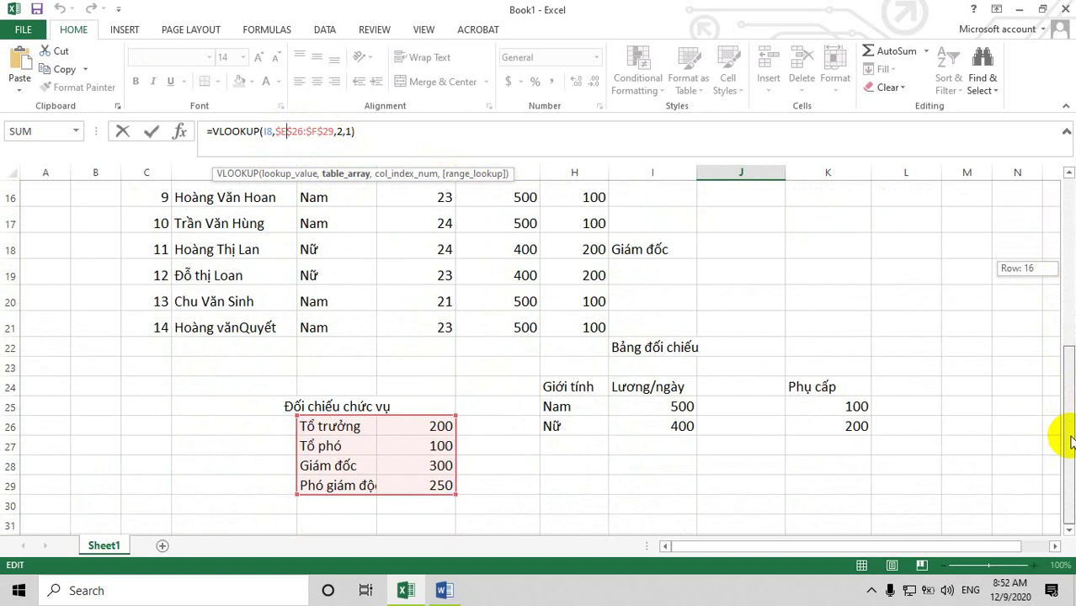
pyautogui.click(374, 196)
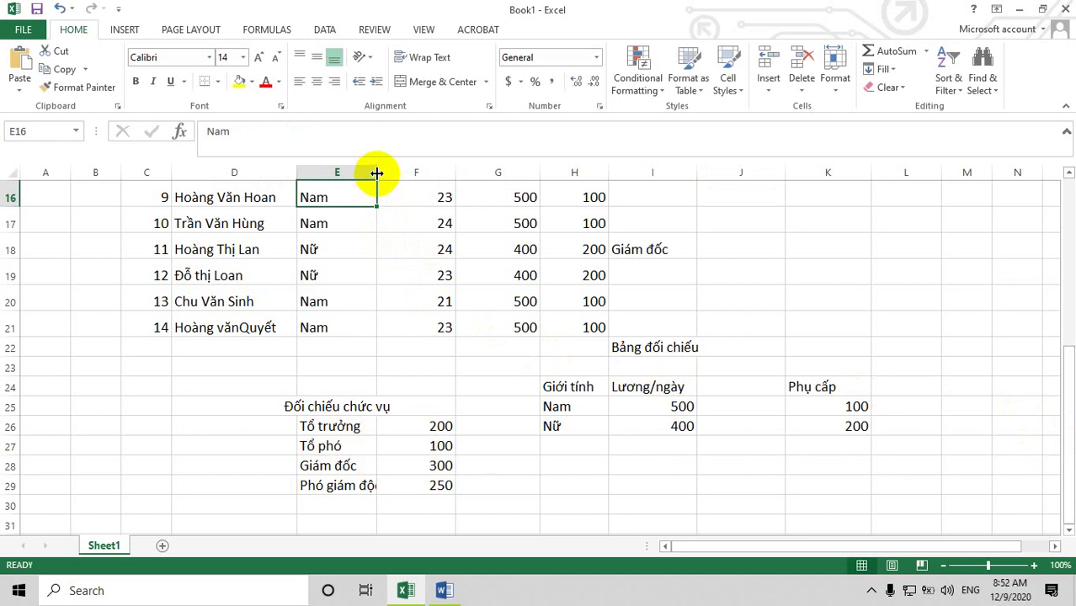
# - Widen column E to show full position names, then recheck J8's #N/A lookup against the tables
pyautogui.moveTo(377, 172); pyautogui.dragTo(429, 172)
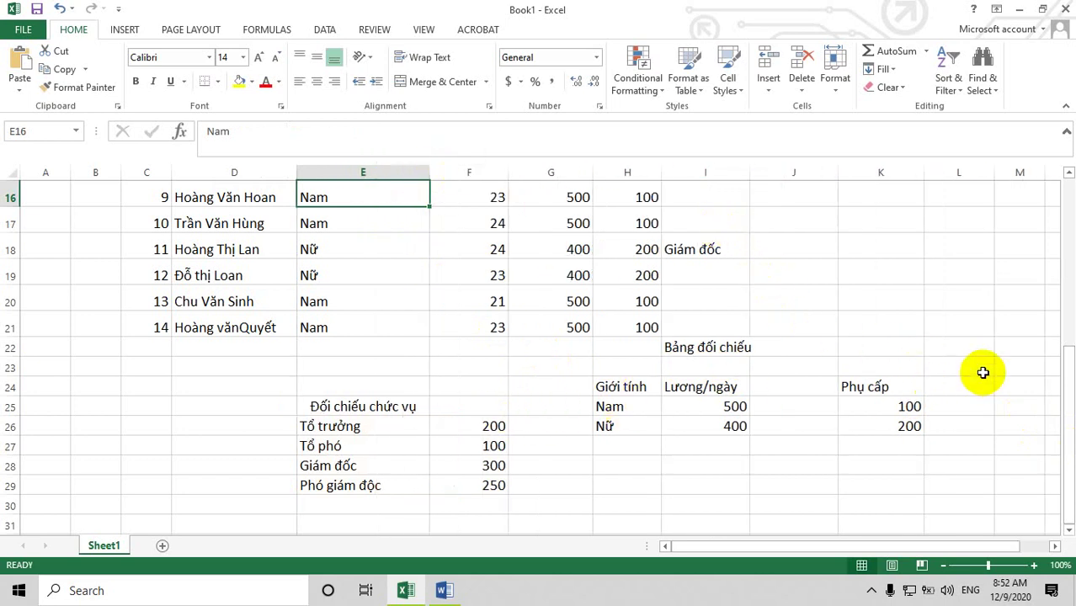
pyautogui.moveTo(1069, 377); pyautogui.dragTo(1066, 211)
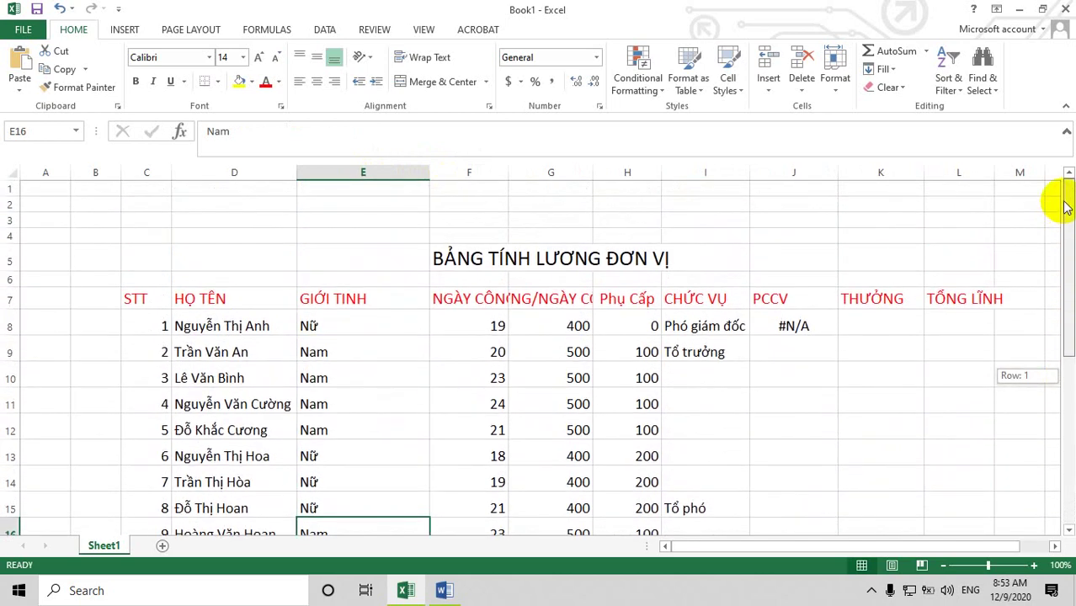
pyautogui.click(794, 322)
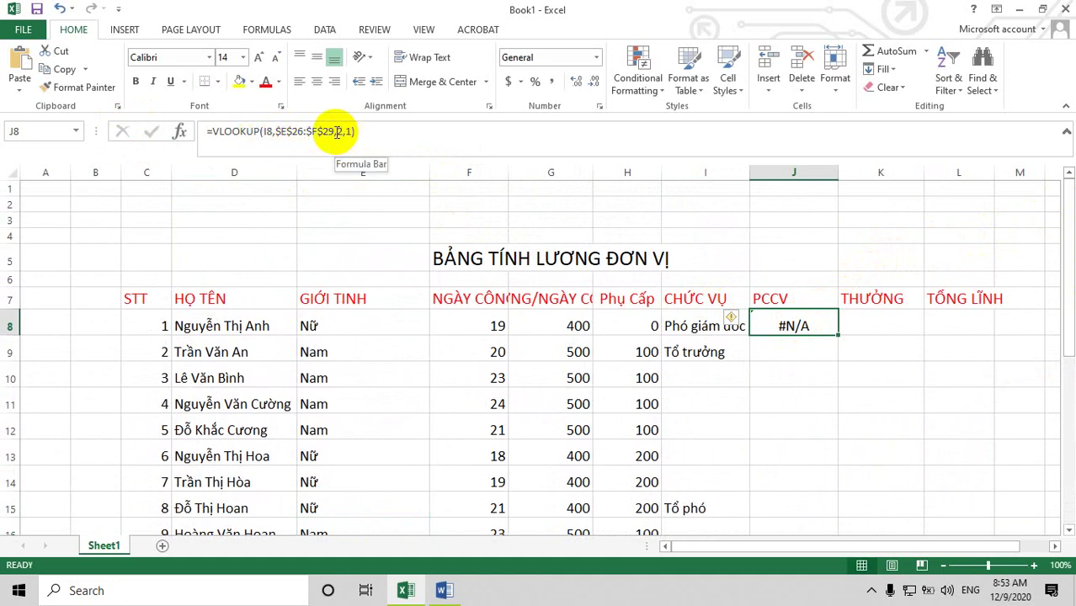
pyautogui.scroll(-5, 399, 271)
pyautogui.scroll(-3, 420, 306)
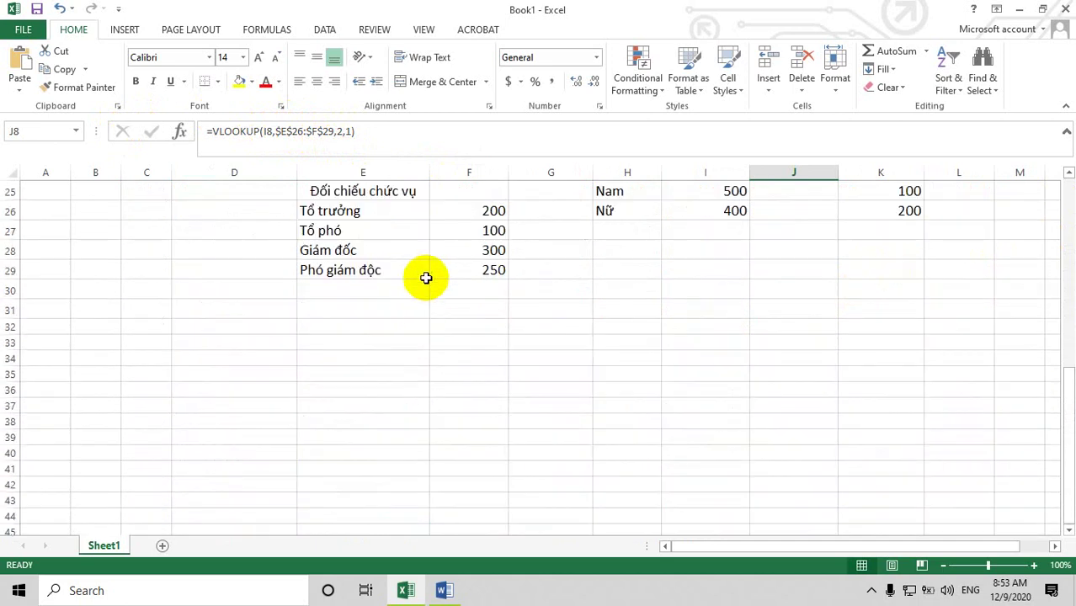
pyautogui.scroll(4, 426, 278)
# - Review and recommit J8's =VLOOKUP(I8,$E$26:$F$29,2,1) without changes
pyautogui.click(312, 132)
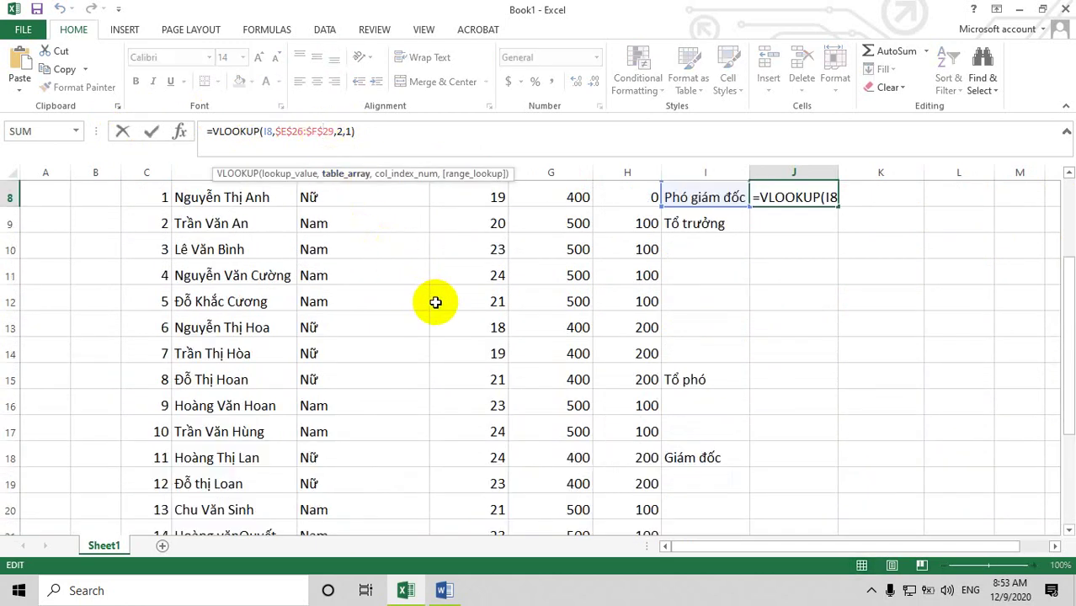
pyautogui.moveTo(1066, 293)
pyautogui.mouseDown()
pyautogui.moveTo(1068, 402)
pyautogui.moveTo(1020, 232)
pyautogui.mouseUp()
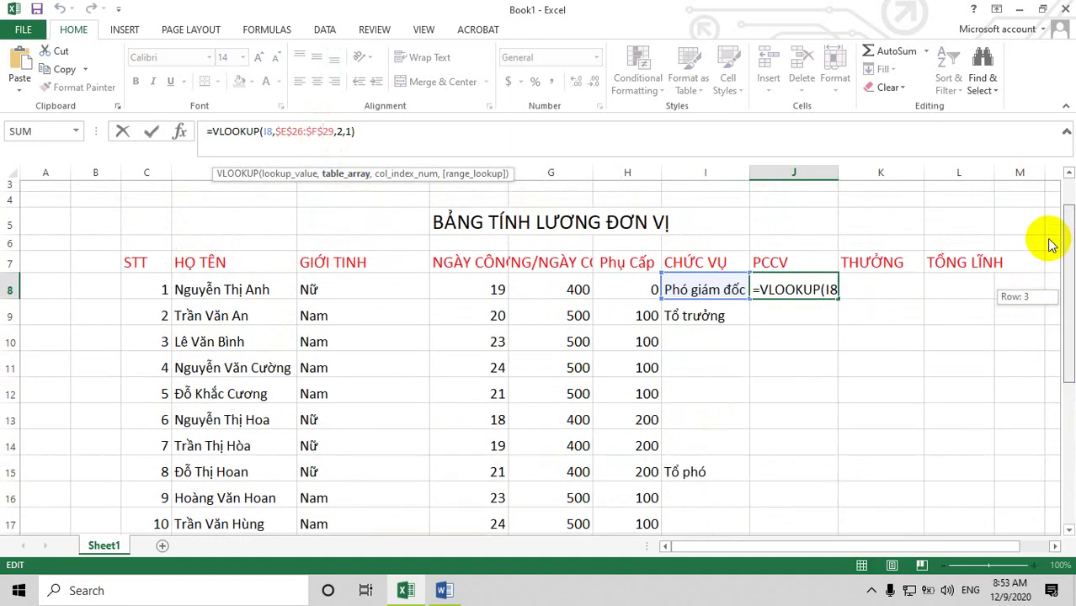
pyautogui.click(335, 132)
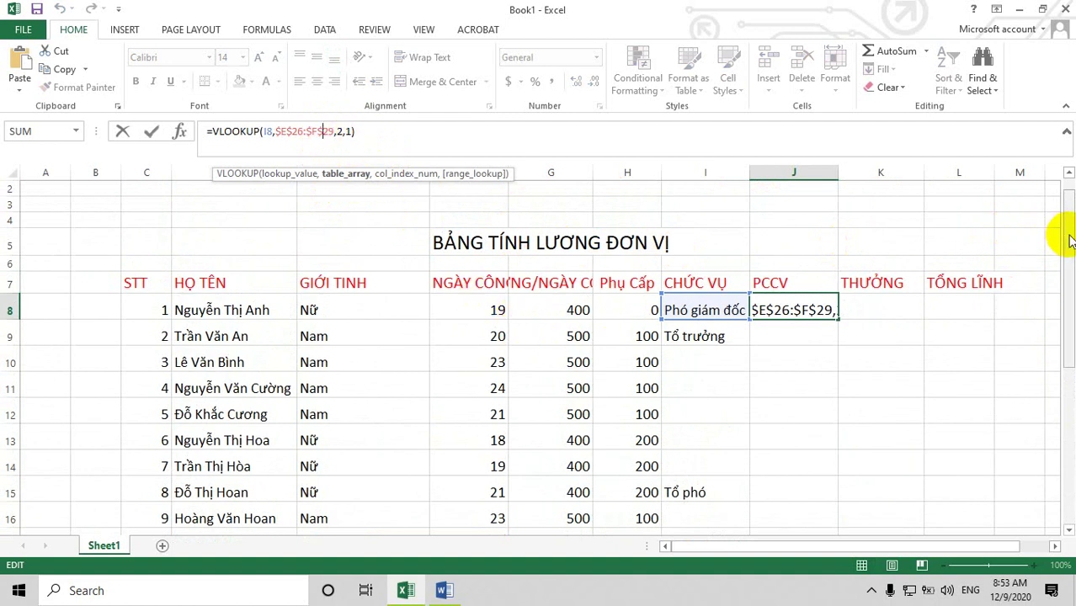
pyautogui.moveTo(1066, 234); pyautogui.dragTo(1066, 400)
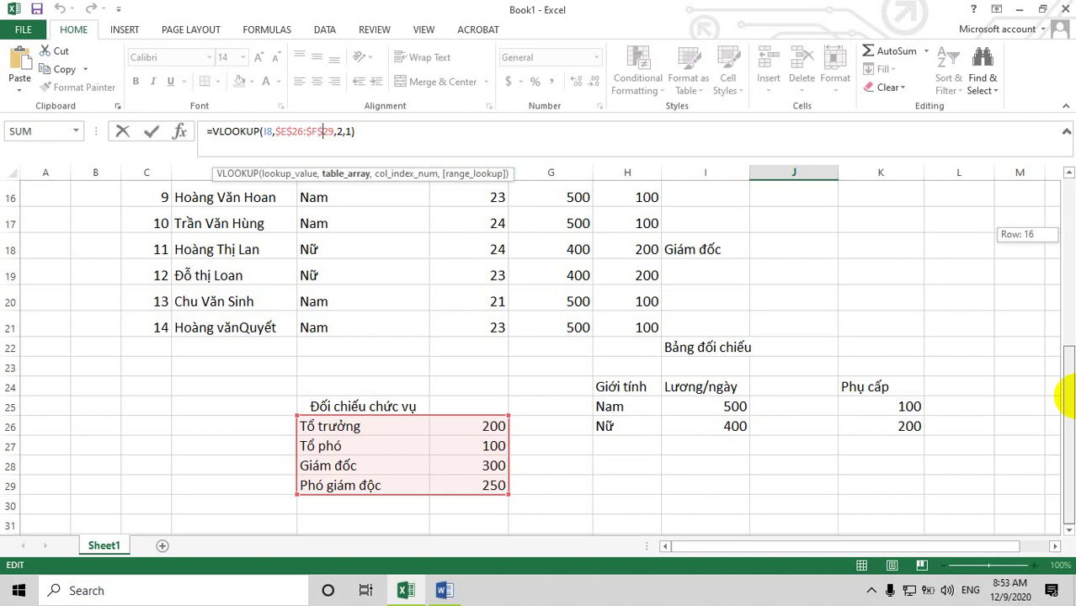
pyautogui.moveTo(1065, 402); pyautogui.dragTo(1059, 406)
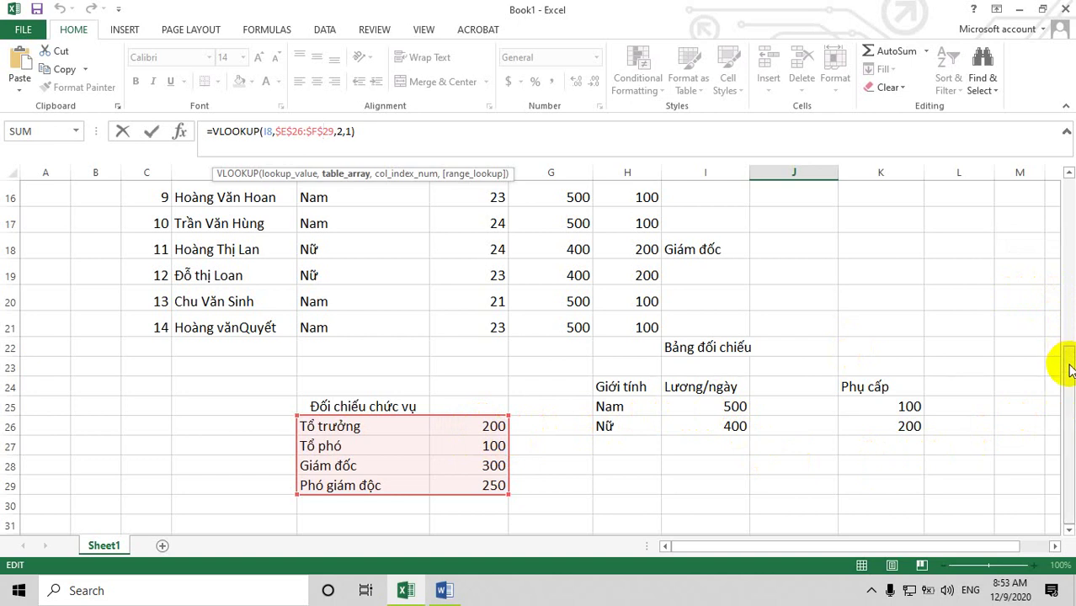
pyautogui.moveTo(1068, 381); pyautogui.dragTo(1070, 377)
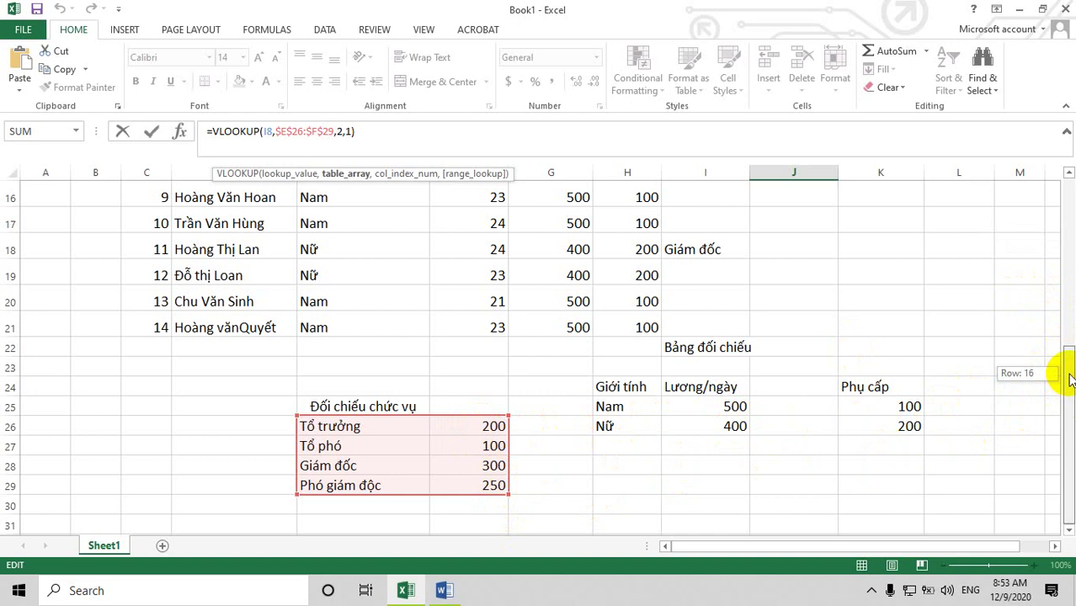
pyautogui.moveTo(1069, 377); pyautogui.dragTo(1070, 206)
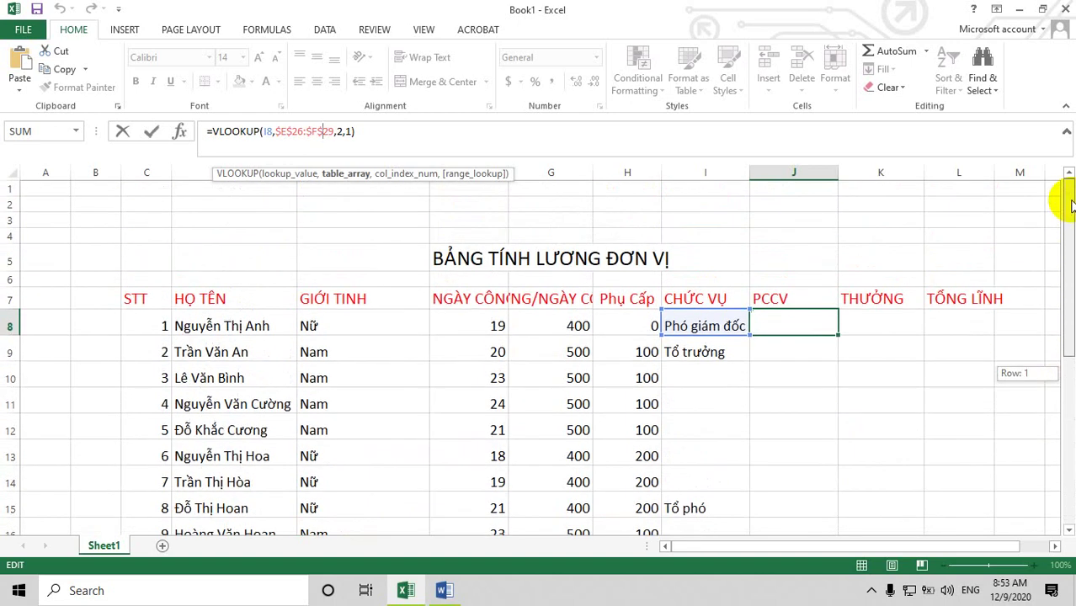
pyautogui.moveTo(1069, 206)
pyautogui.mouseDown()
pyautogui.moveTo(1068, 362)
pyautogui.moveTo(1067, 164)
pyautogui.moveTo(1068, 360)
pyautogui.moveTo(1066, 224)
pyautogui.mouseUp()
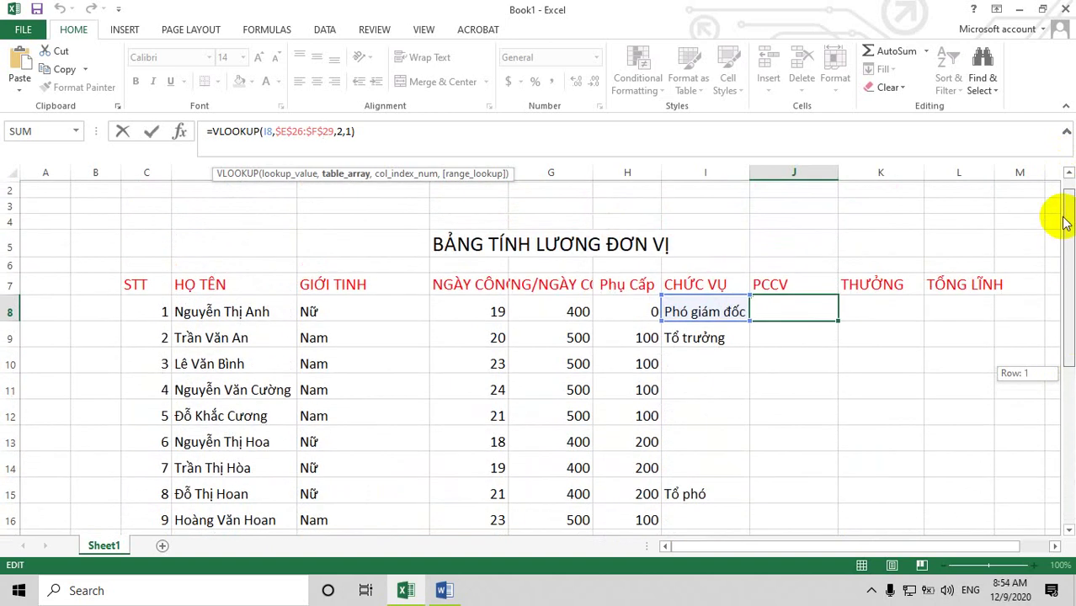
pyautogui.moveTo(1066, 223); pyautogui.dragTo(1066, 220)
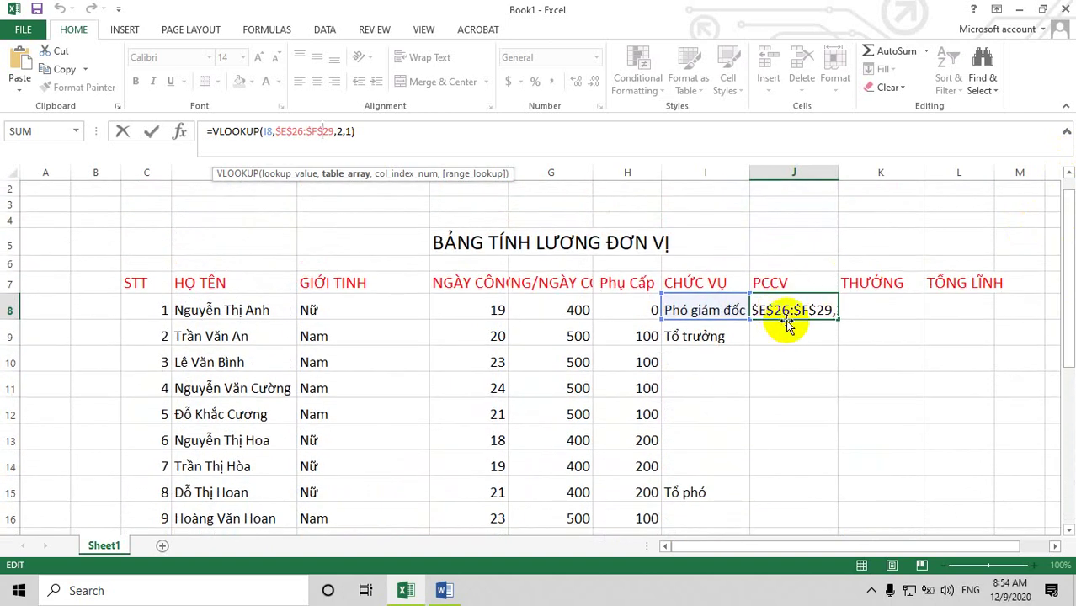
pyautogui.press('Return')
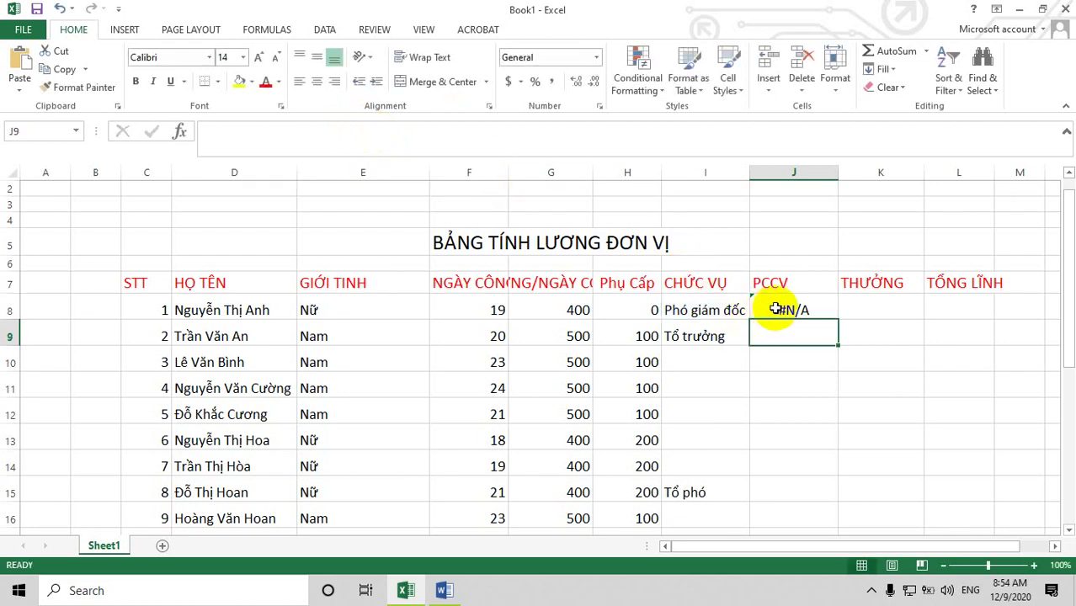
# - Widen PCCV column J and inspect the allowance values in F26 and F27
pyautogui.click(770, 308)
pyautogui.moveTo(840, 168); pyautogui.dragTo(868, 167)
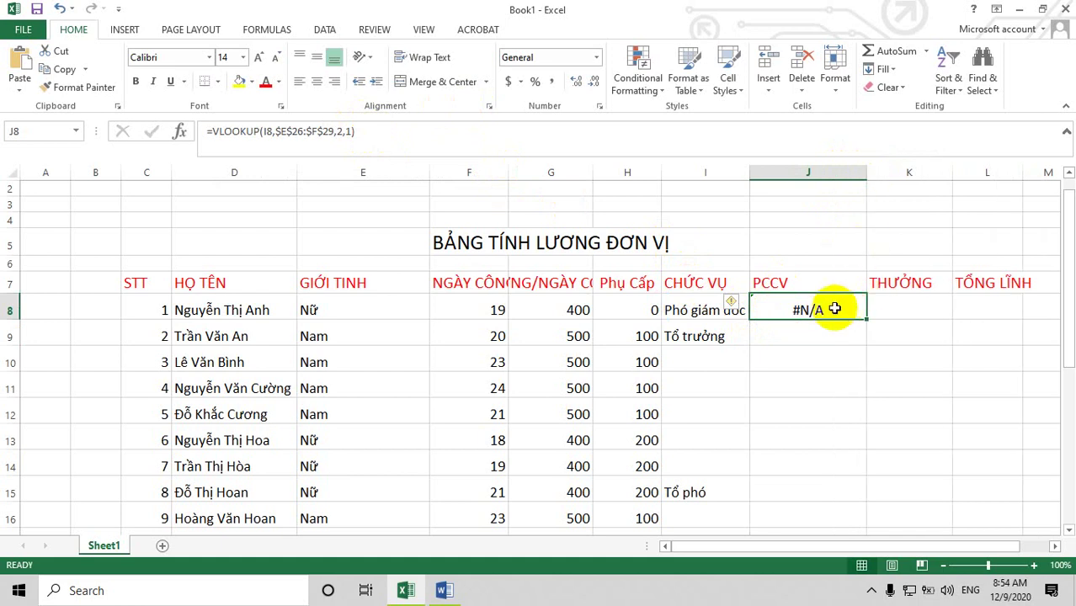
pyautogui.scroll(-5, 817, 337)
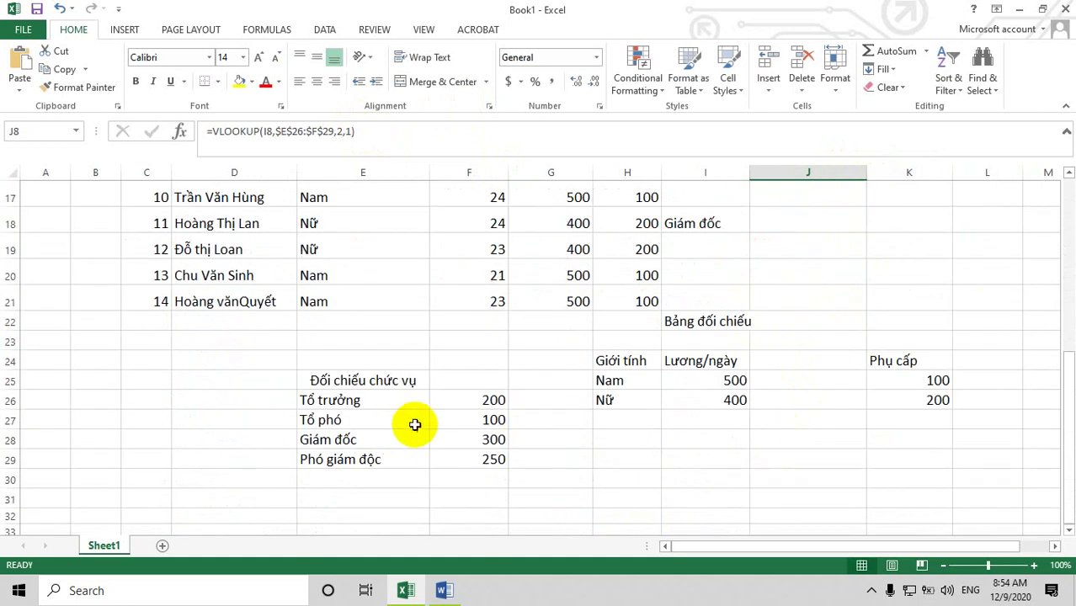
pyautogui.click(497, 403)
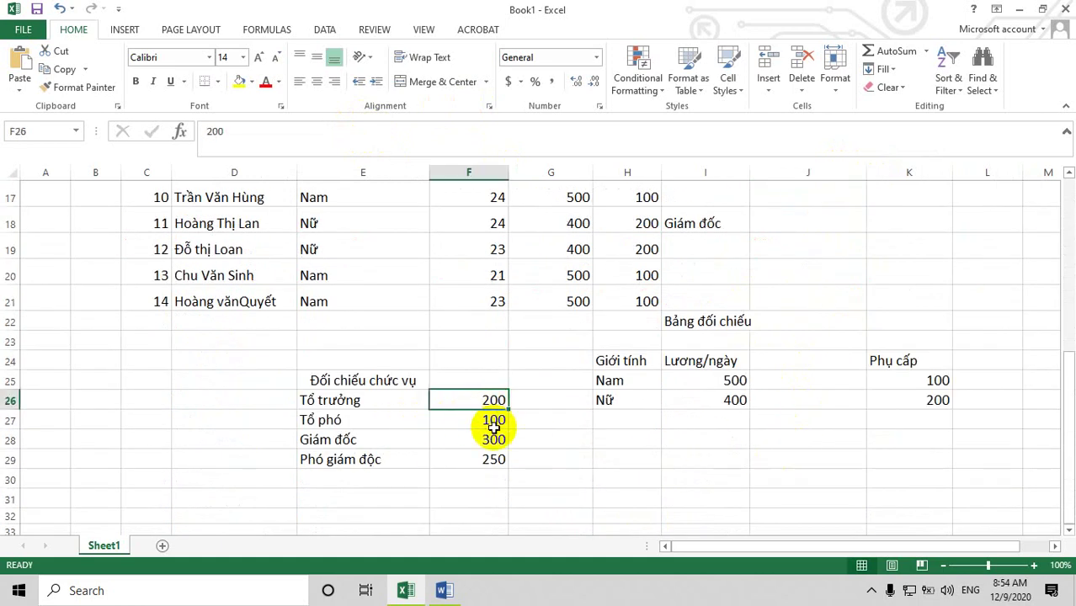
pyautogui.click(494, 421)
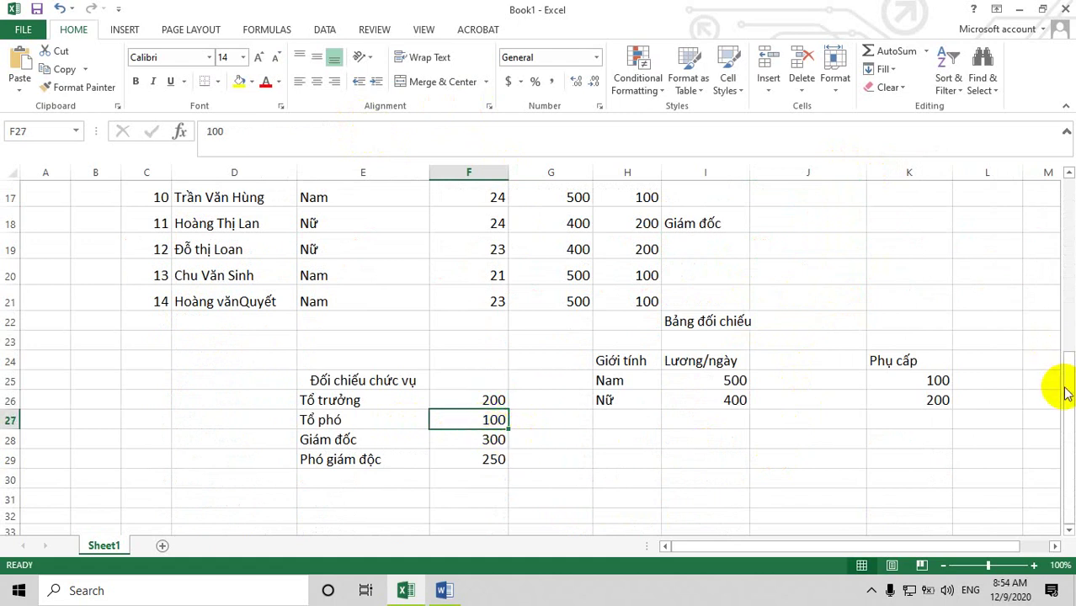
# - Reopen J8's lookup formula in the formula bar for editing
pyautogui.moveTo(1067, 385); pyautogui.dragTo(1067, 221)
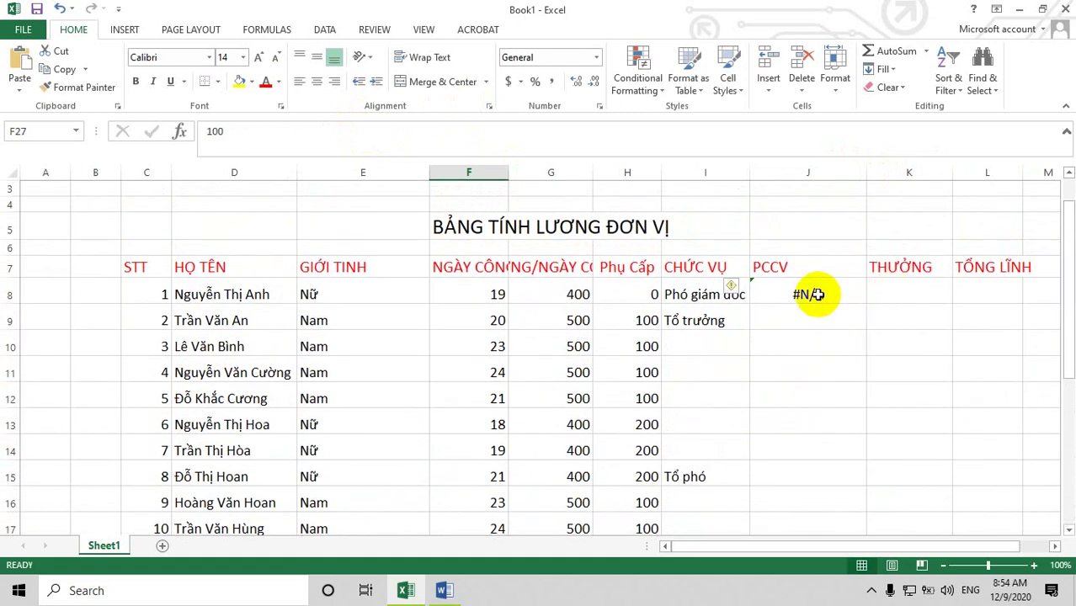
pyautogui.click(815, 295)
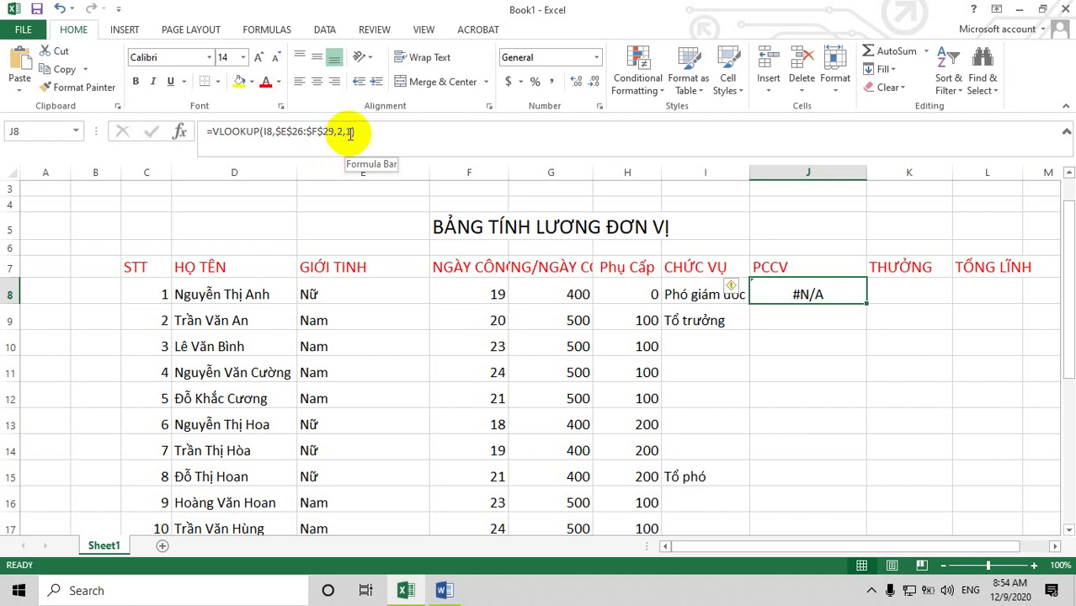
pyautogui.click(351, 133)
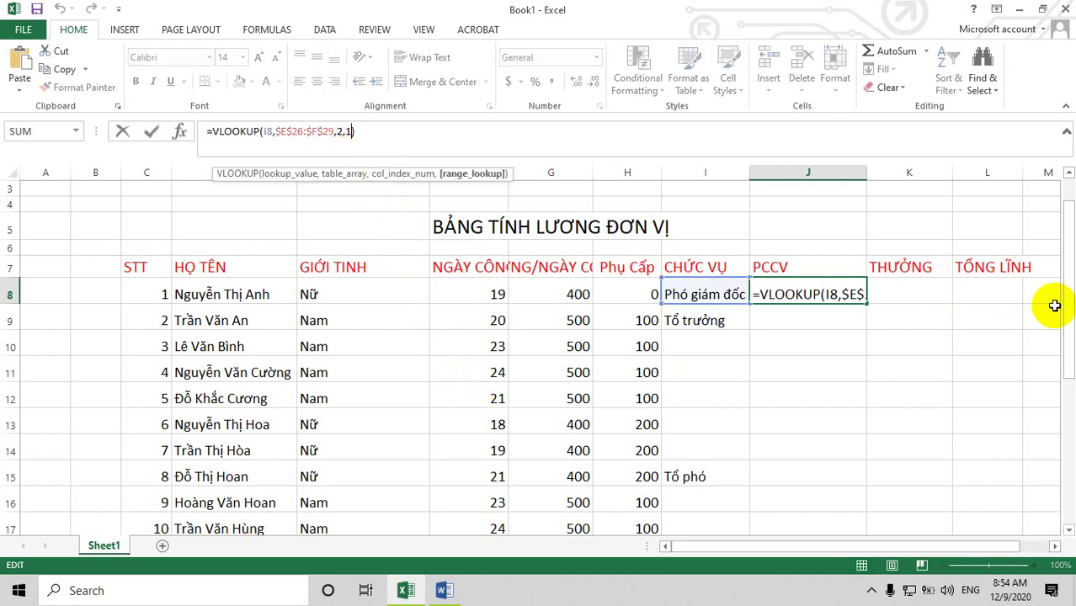
pyautogui.moveTo(1066, 286); pyautogui.dragTo(1068, 438)
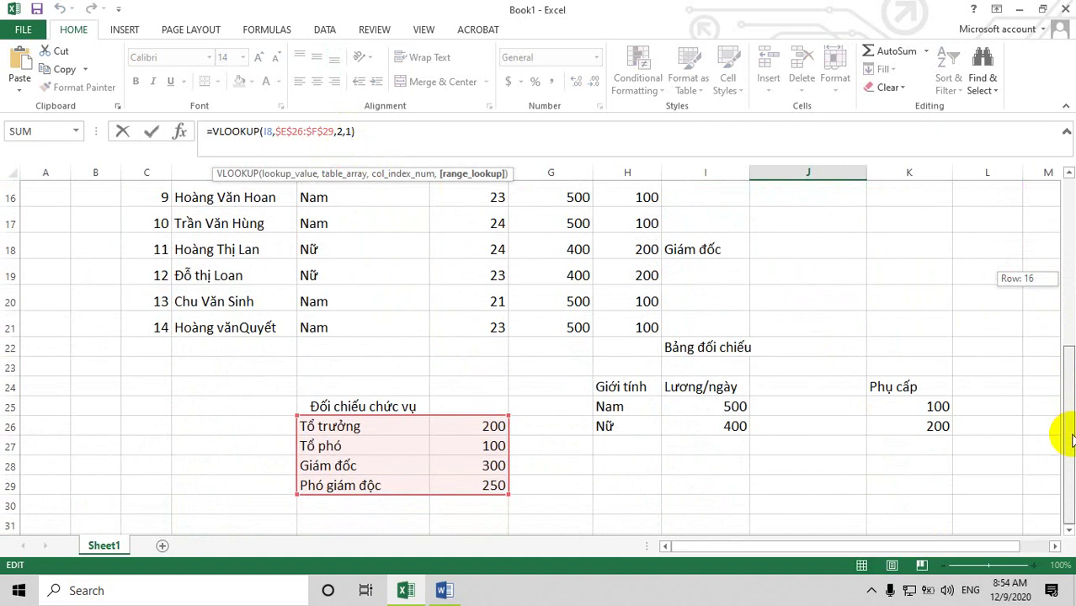
pyautogui.moveTo(1067, 436); pyautogui.dragTo(1067, 266)
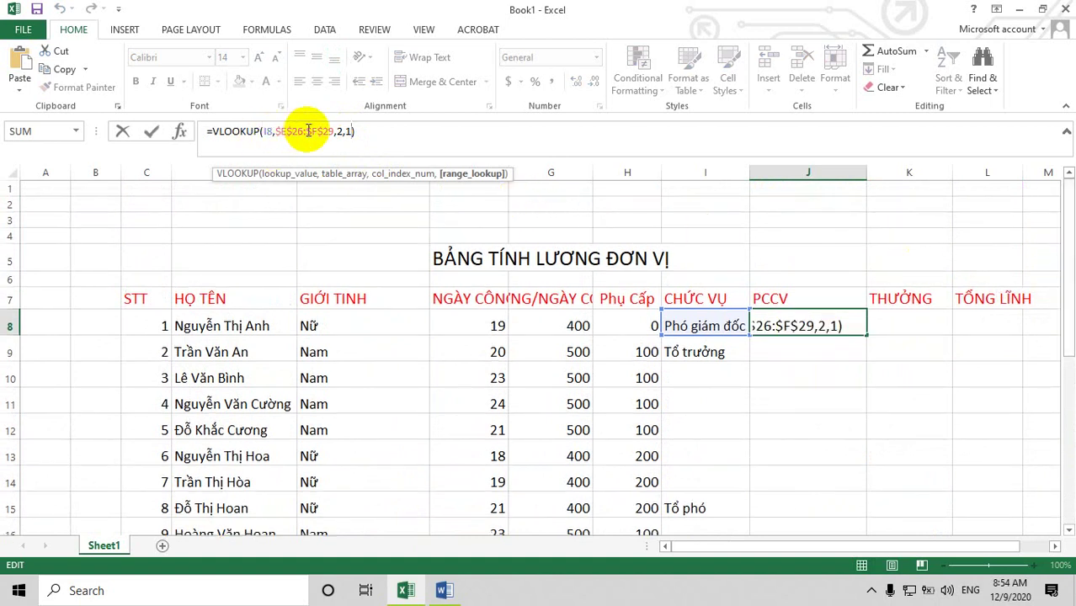
# - Change J8's VLOOKUP match type to 0 and commit it; the result stays #N/A
pyautogui.click(354, 131)
pyautogui.press('BackSpace')
pyautogui.write('0')
pyautogui.click(374, 129)
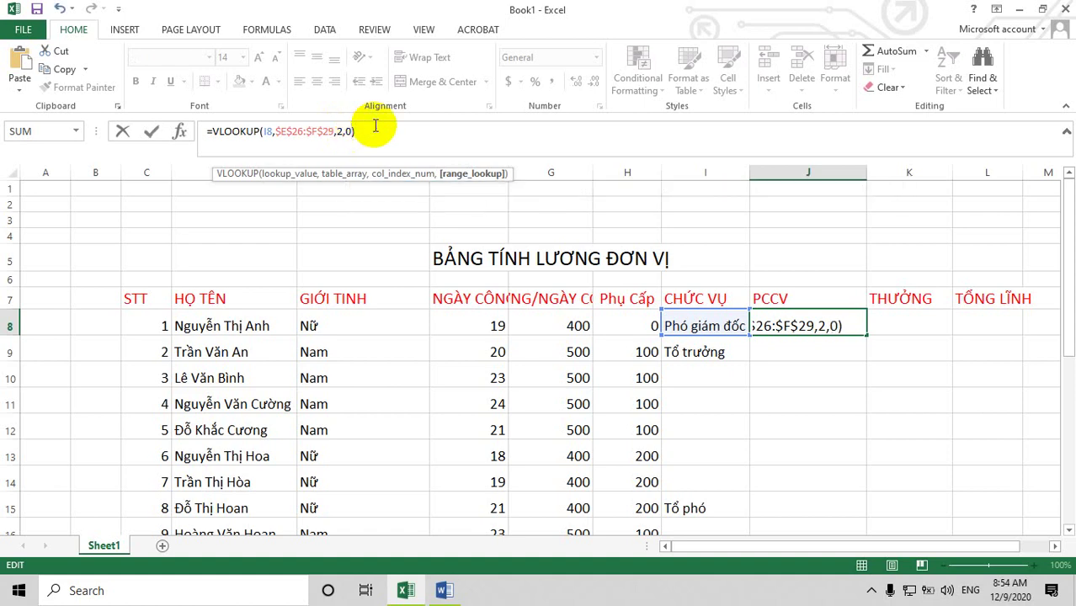
pyautogui.press('Return')
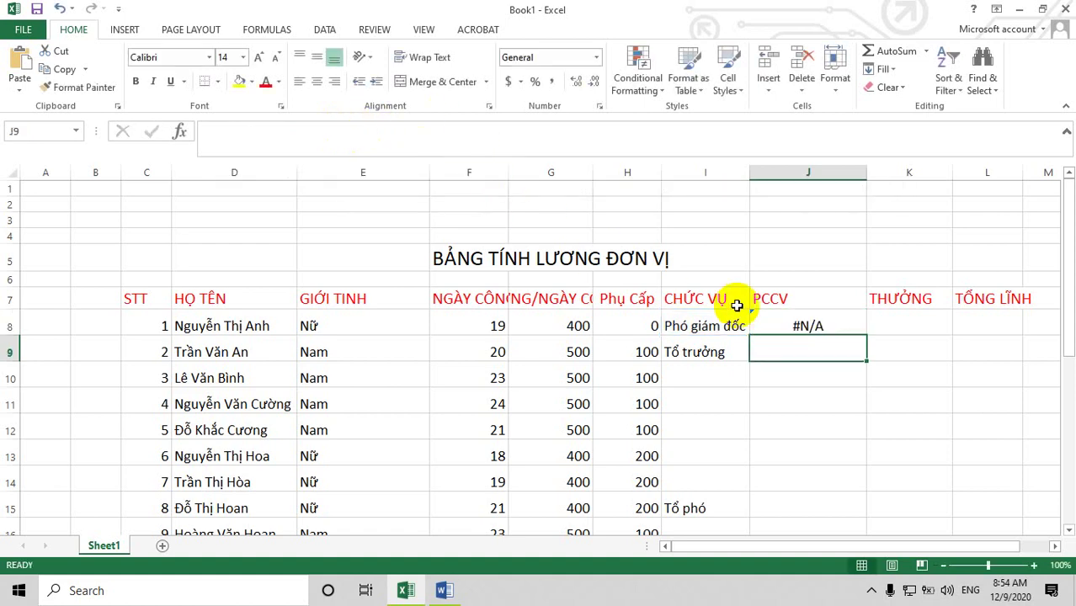
pyautogui.click(789, 325)
# - Set J8's VLOOKUP match type back to 1
pyautogui.click(355, 131)
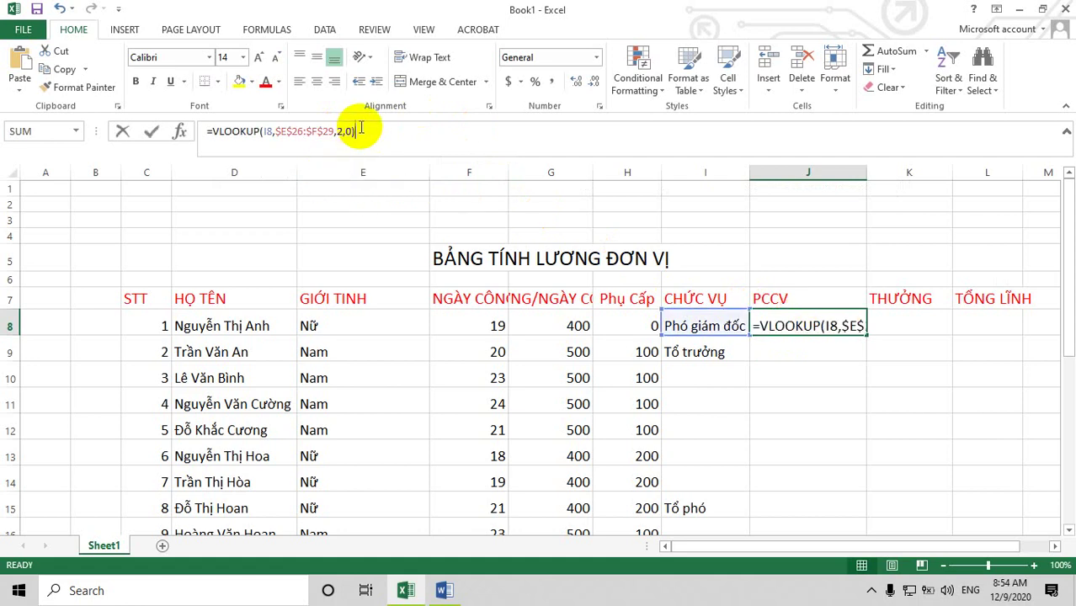
pyautogui.press('BackSpace')
pyautogui.write('1')
pyautogui.click(424, 131)
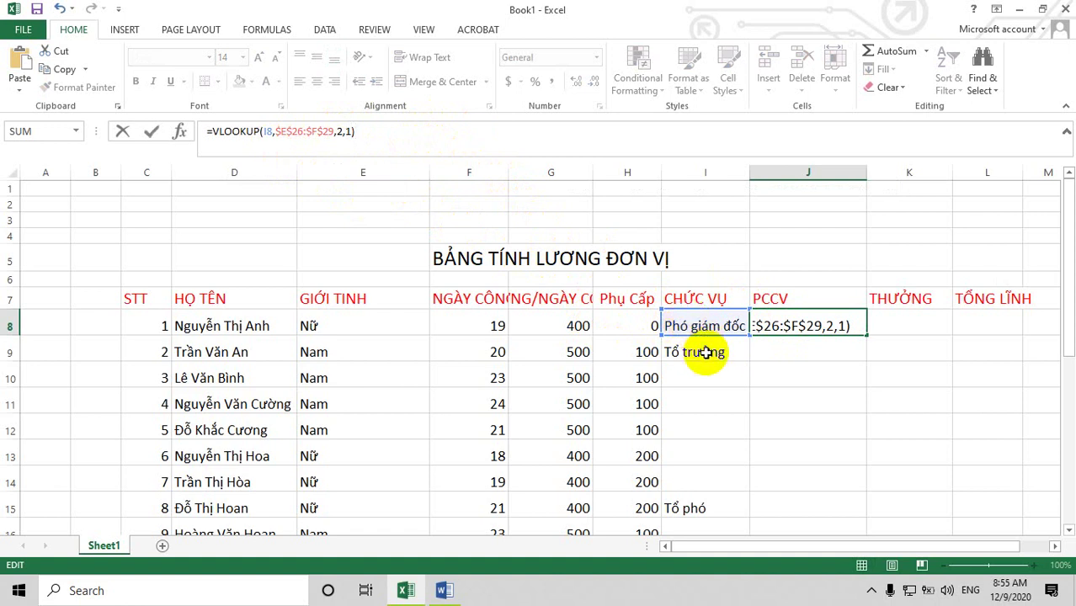
pyautogui.moveTo(1068, 244); pyautogui.dragTo(1067, 426)
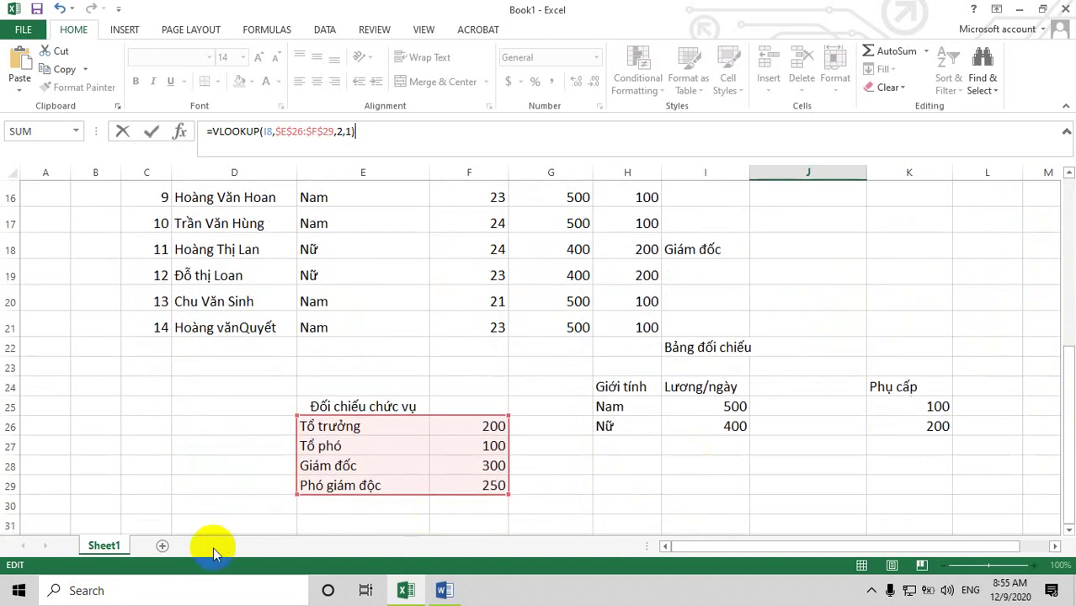
# - Correct E29's text to 'Phó giám đốc'
pyautogui.doubleClick(389, 485)
pyautogui.press('BackSpace')
pyautogui.press('BackSpace')
pyautogui.write('ốc')
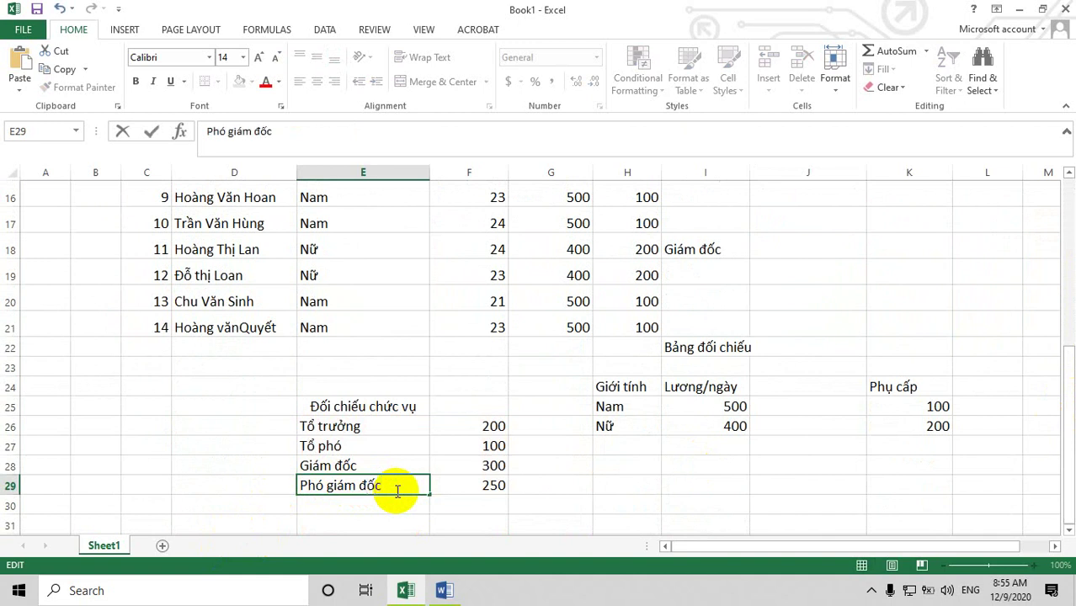
pyautogui.press('Return')
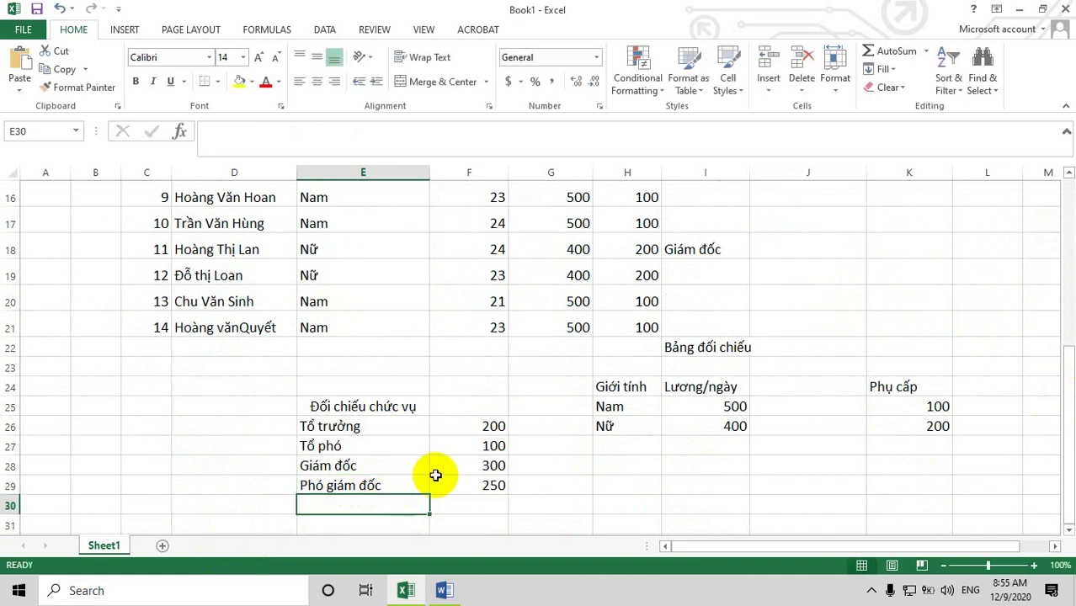
# - Recommit J8's PCCV lookup formula and check its result
pyautogui.scroll(4, 434, 473)
pyautogui.click(810, 280)
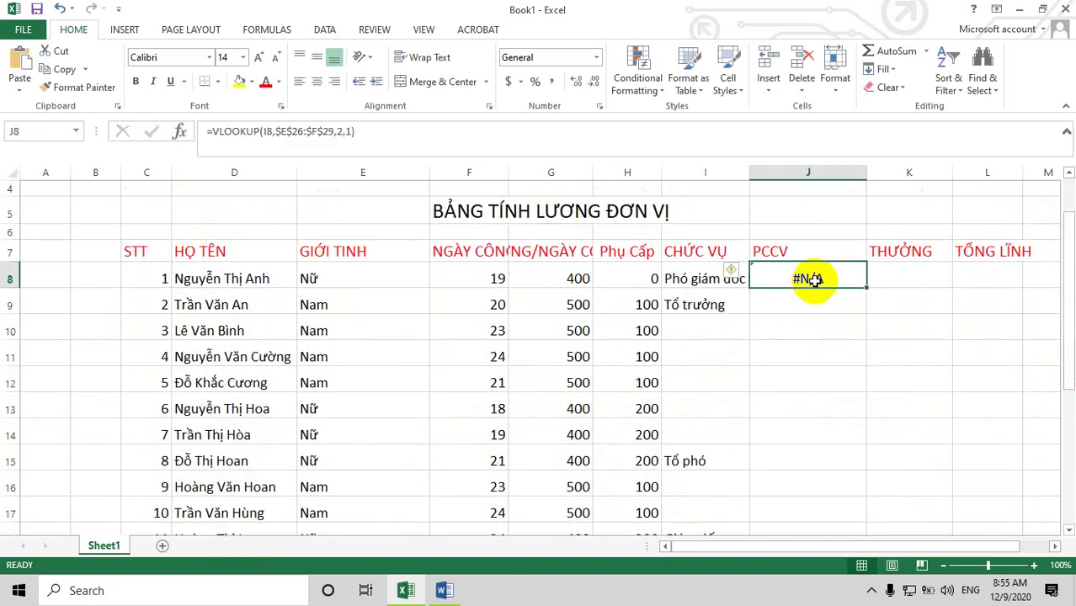
pyautogui.click(402, 130)
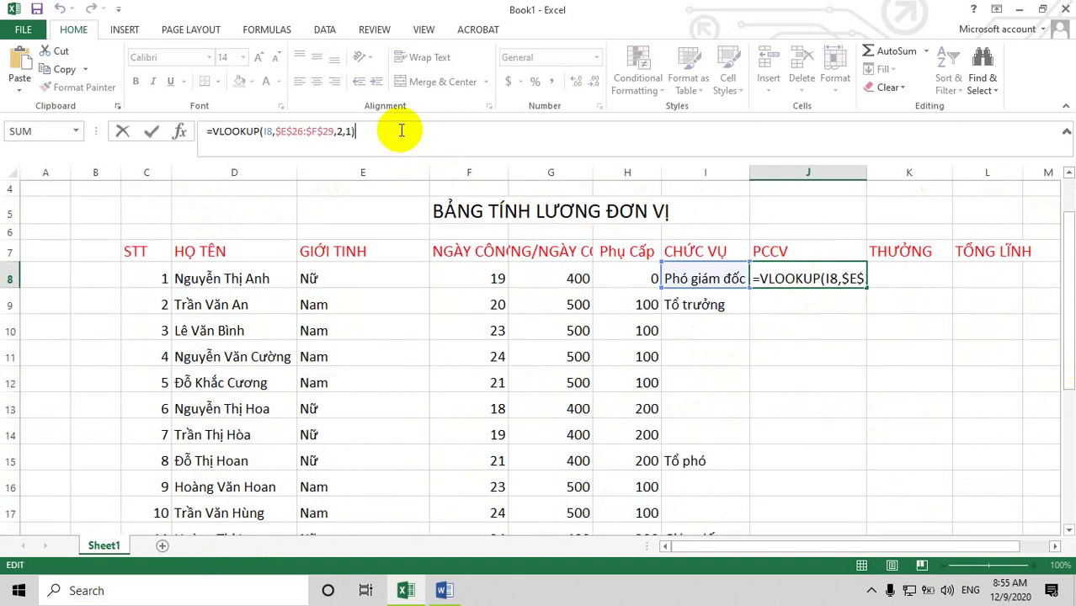
pyautogui.press('Return')
pyautogui.click(786, 278)
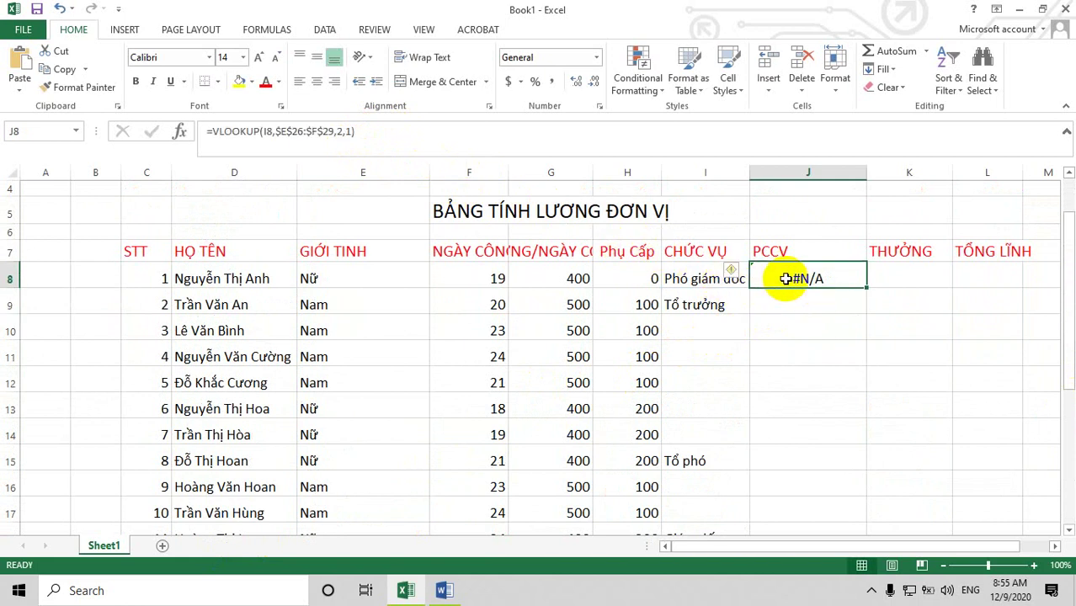
# - Inspect the position value in I8 and adjust column I's width
pyautogui.click(769, 293)
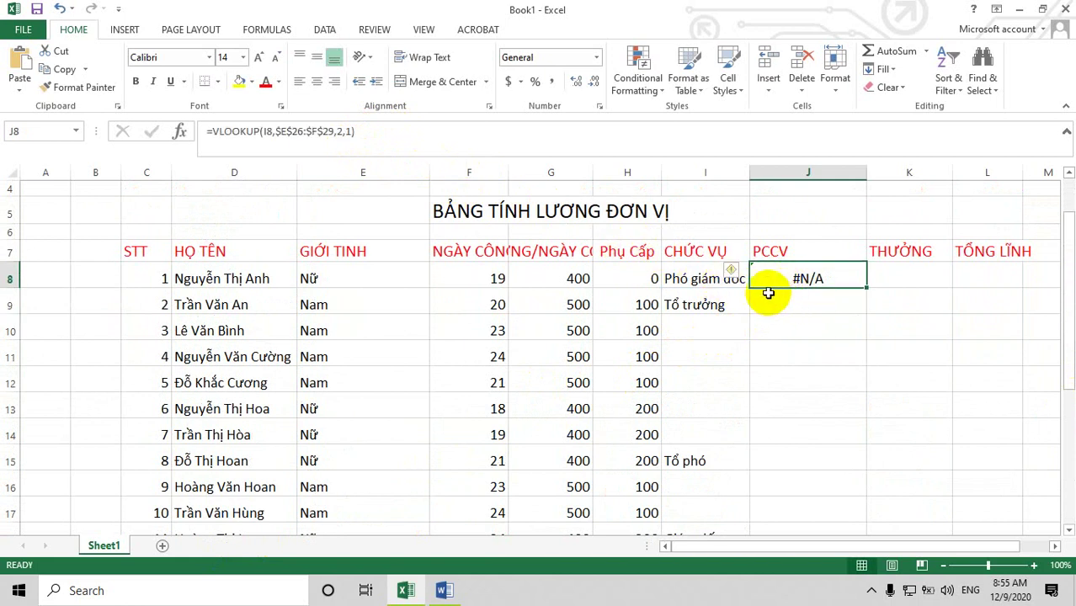
pyautogui.click(716, 277)
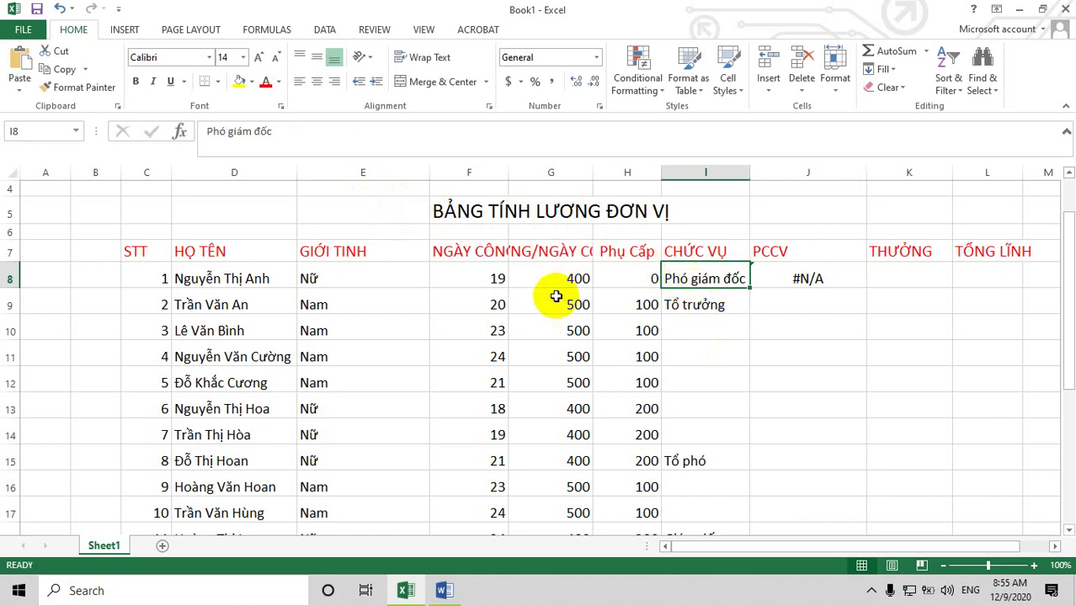
pyautogui.scroll(-3, 573, 298)
pyautogui.scroll(4, 704, 303)
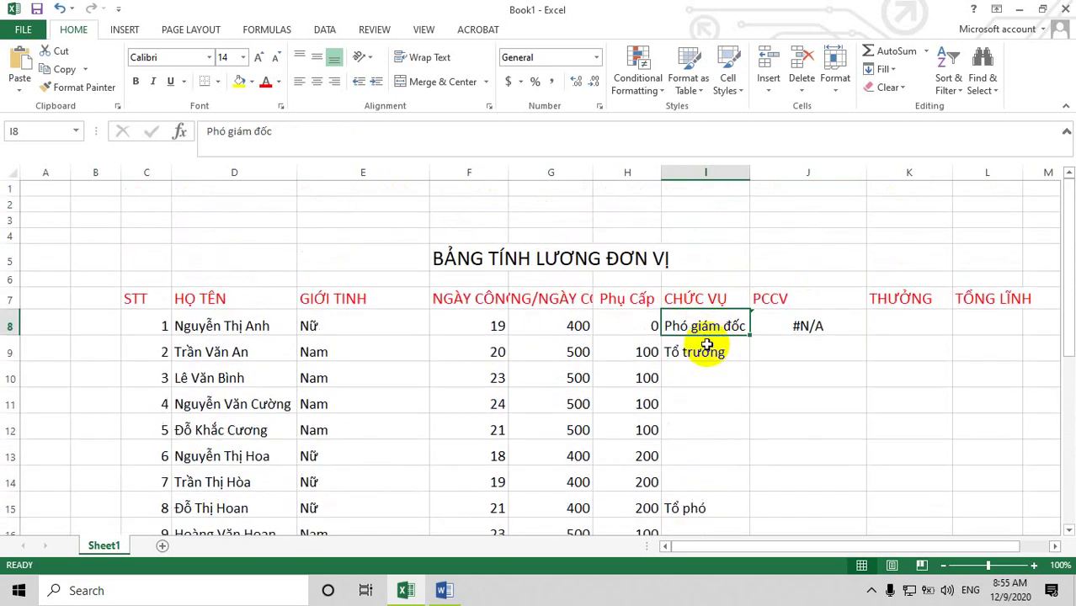
pyautogui.moveTo(750, 172)
pyautogui.mouseDown()
pyautogui.moveTo(771, 173)
pyautogui.moveTo(753, 176)
pyautogui.mouseUp()
pyautogui.scroll(-3, 752, 355)
pyautogui.scroll(-5, 510, 448)
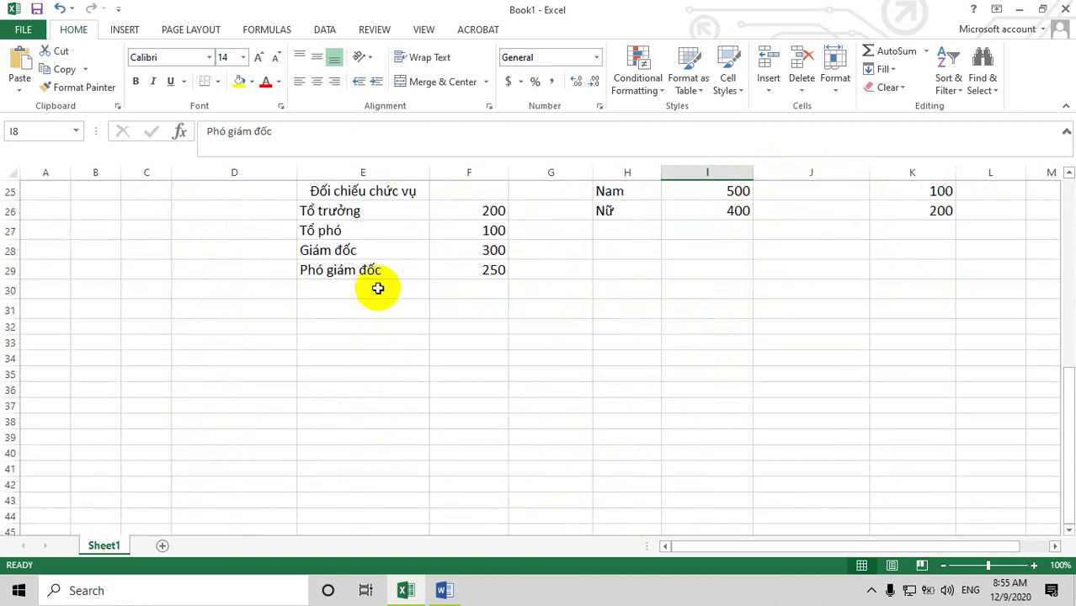
pyautogui.scroll(2, 378, 288)
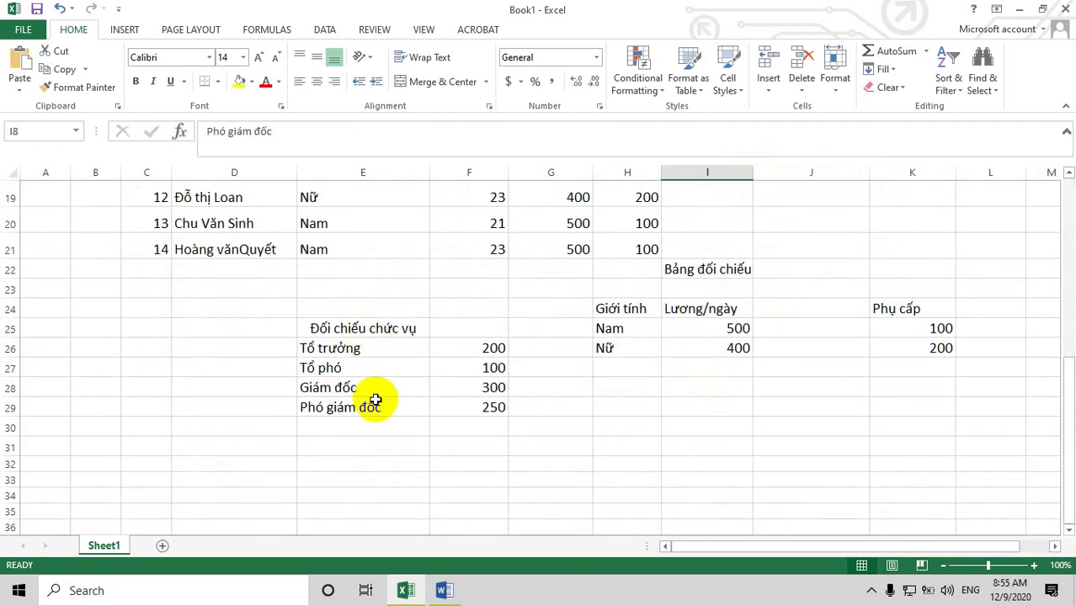
pyautogui.scroll(1, 666, 341)
pyautogui.scroll(1, 691, 328)
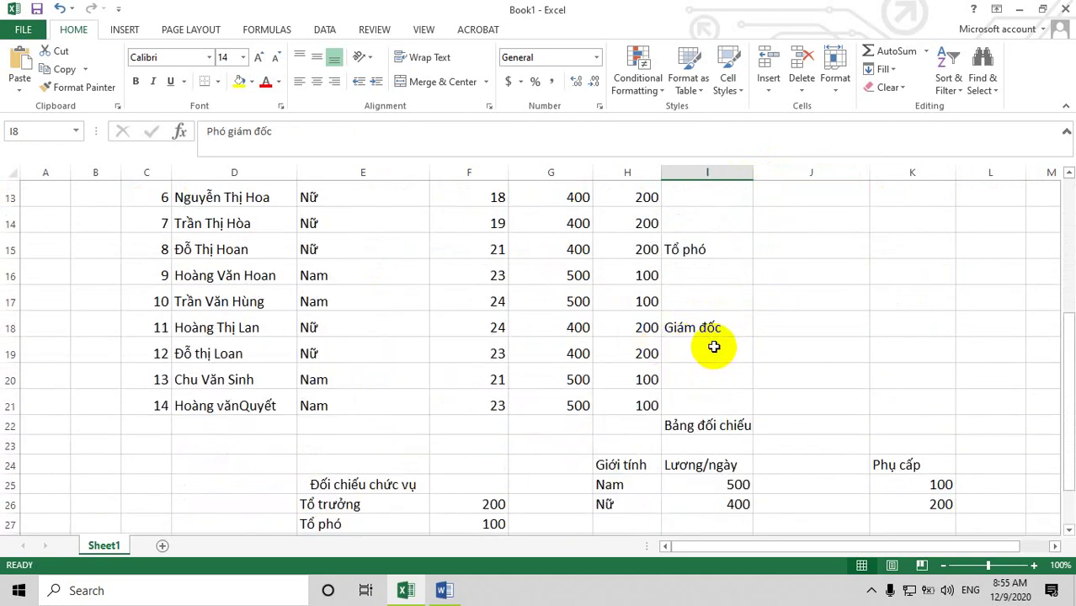
pyautogui.scroll(1, 714, 347)
pyautogui.scroll(3, 713, 344)
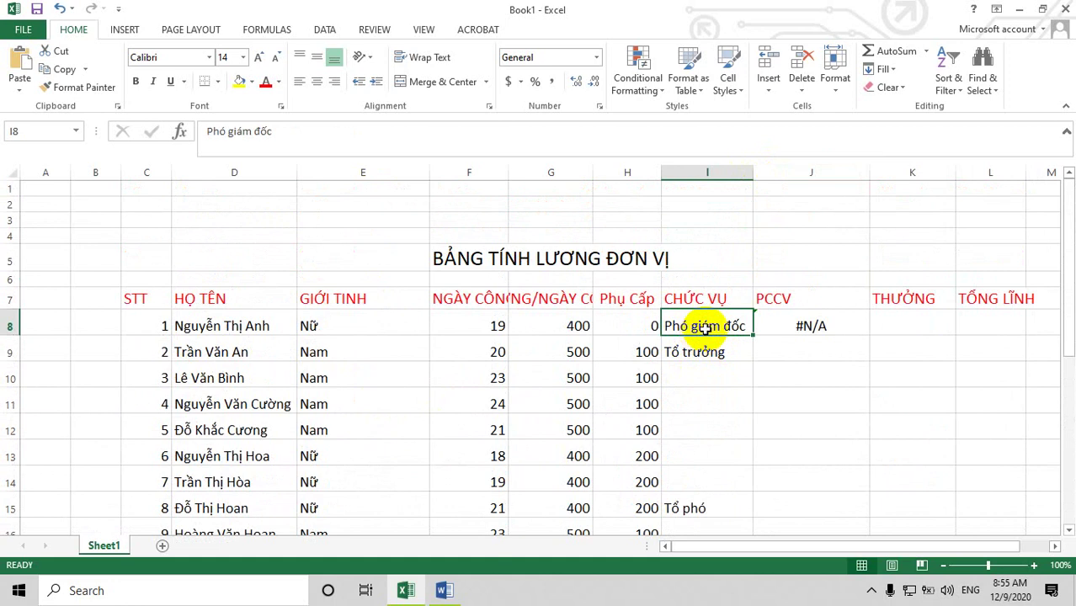
pyautogui.scroll(-1, 707, 330)
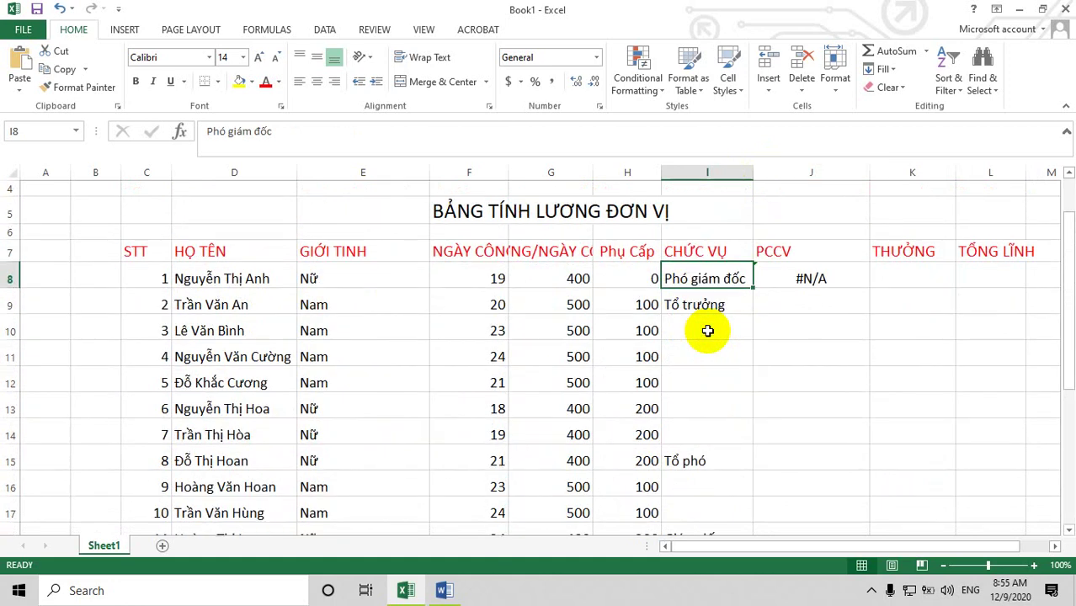
pyautogui.scroll(-5, 674, 337)
pyautogui.scroll(3, 361, 227)
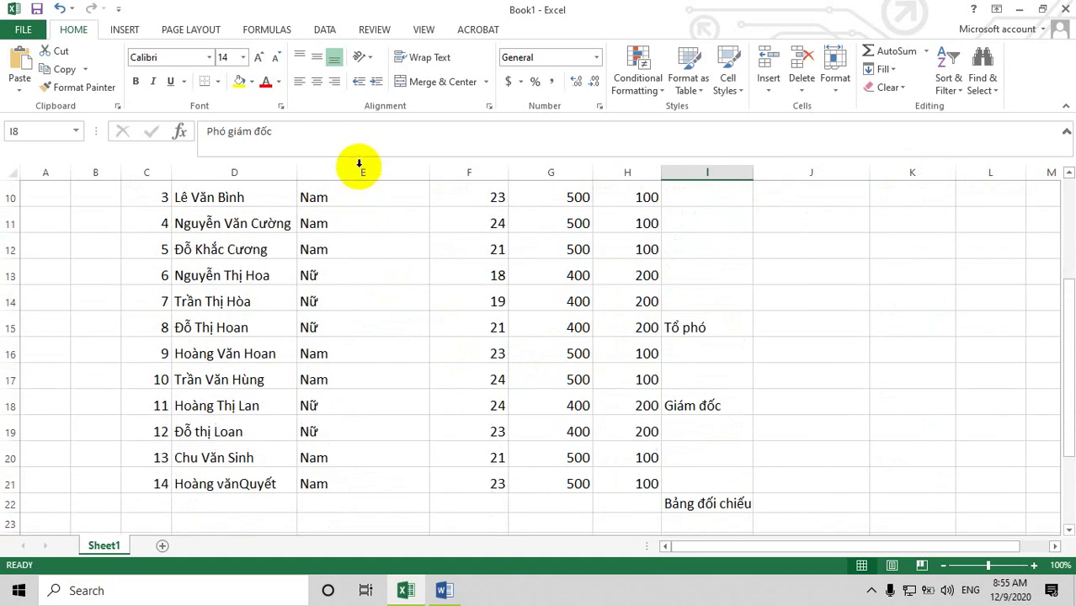
pyautogui.scroll(3, 796, 236)
# - Retype the colon in J8's $E$26:$F$29 range and recommit the formula, still #N/A
pyautogui.click(800, 326)
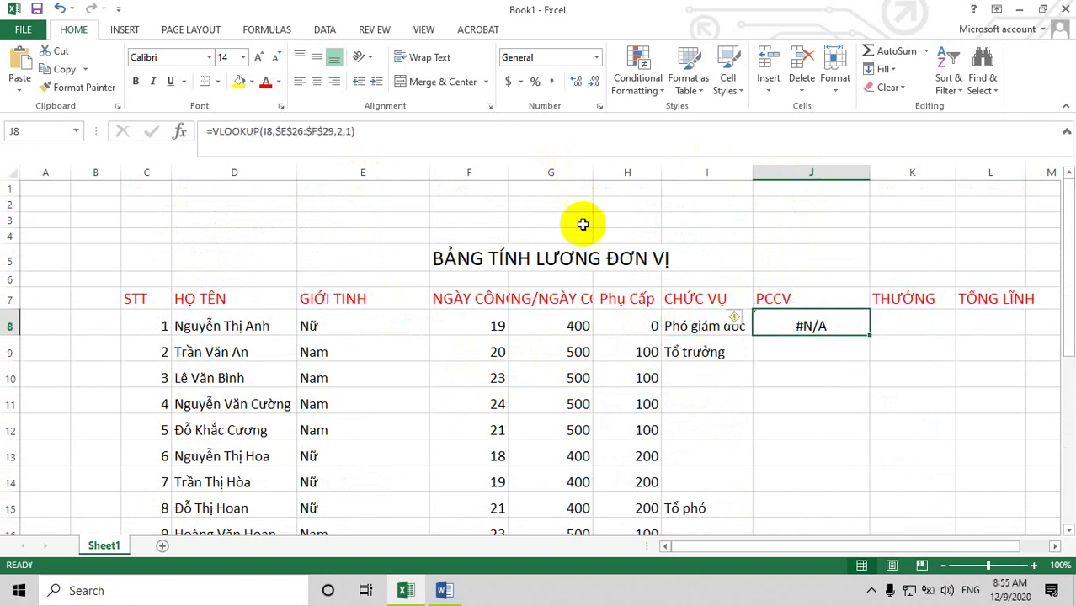
pyautogui.click(388, 130)
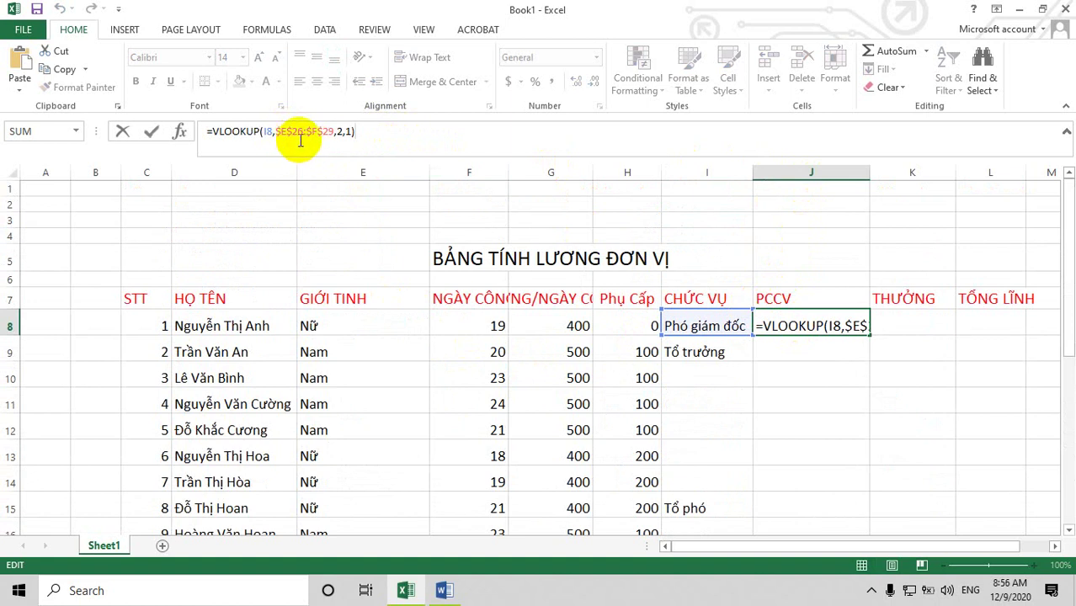
pyautogui.click(307, 135)
pyautogui.click(307, 134)
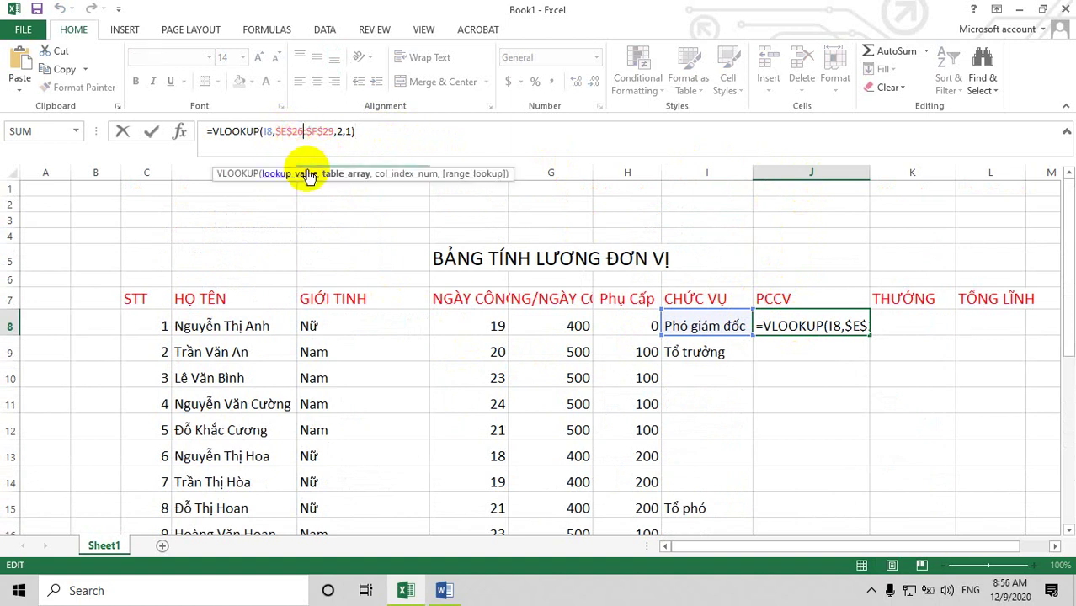
pyautogui.press('Delete')
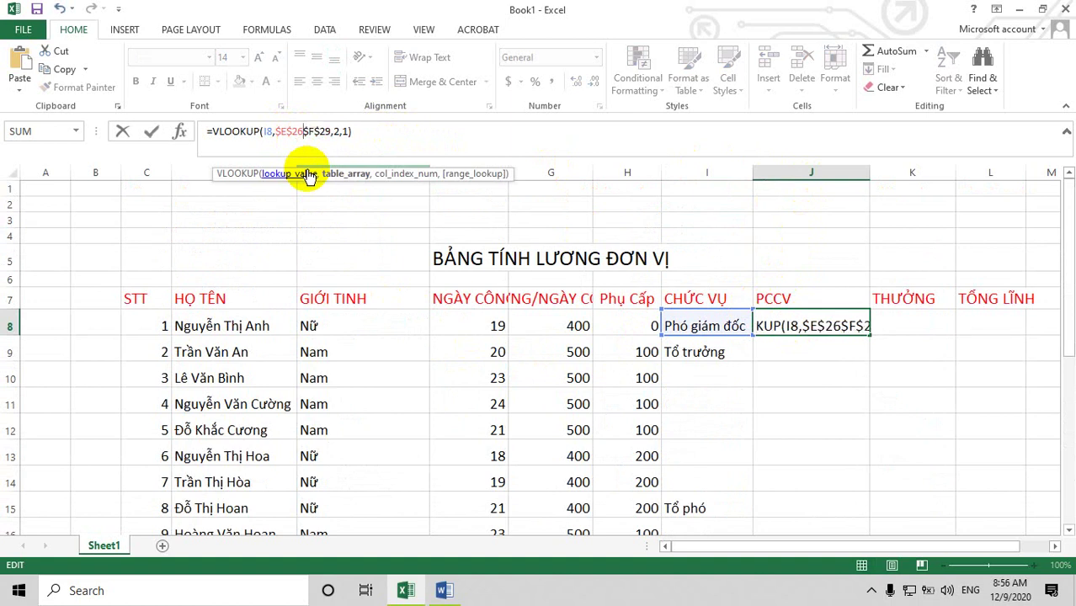
pyautogui.write(':')
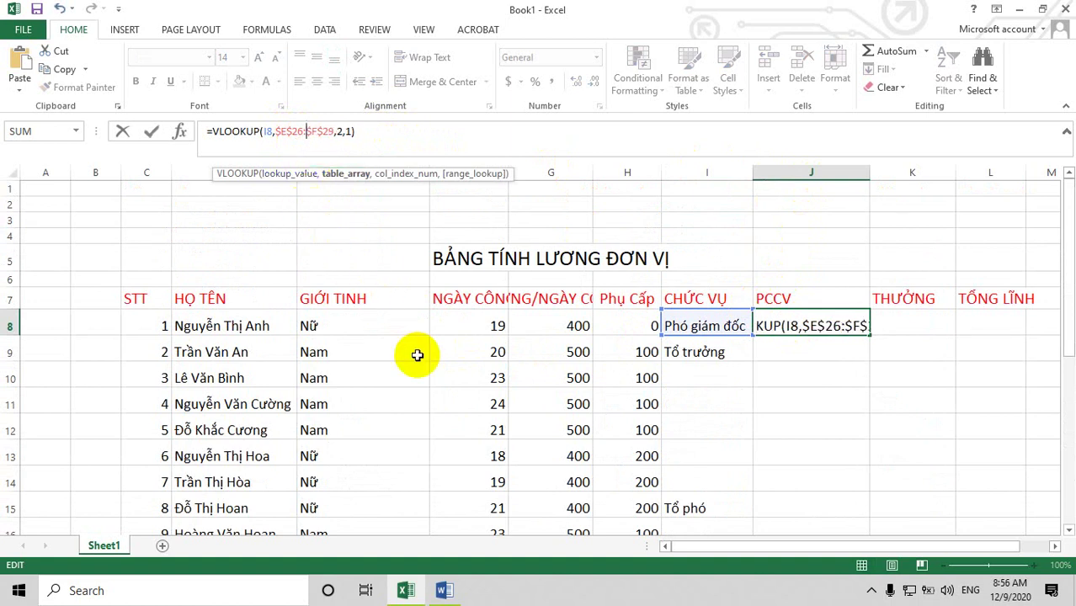
pyautogui.moveTo(1068, 253); pyautogui.dragTo(1066, 438)
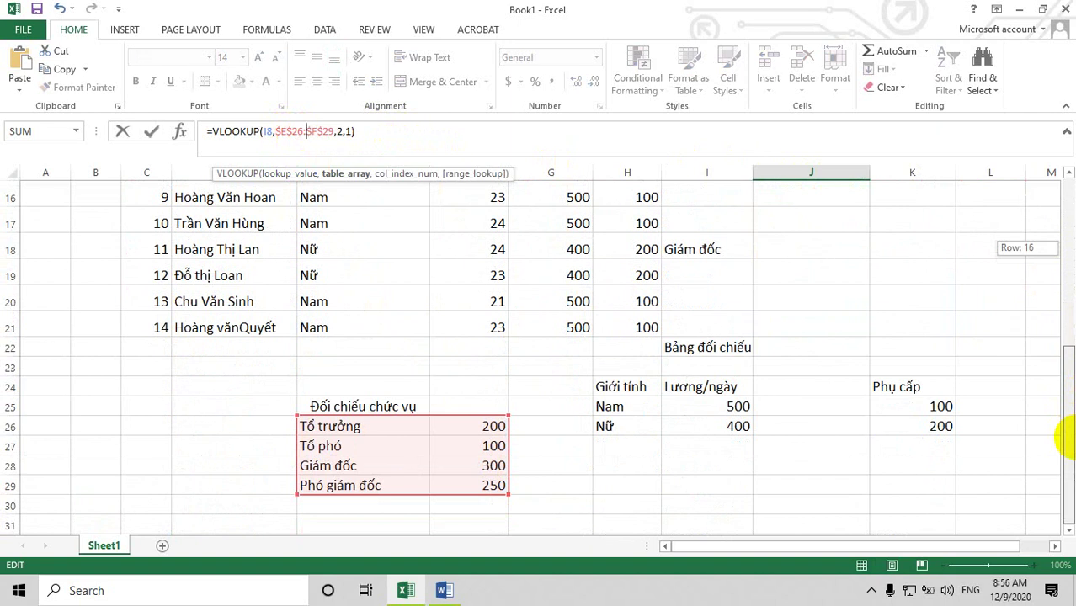
pyautogui.moveTo(1066, 438); pyautogui.dragTo(1067, 253)
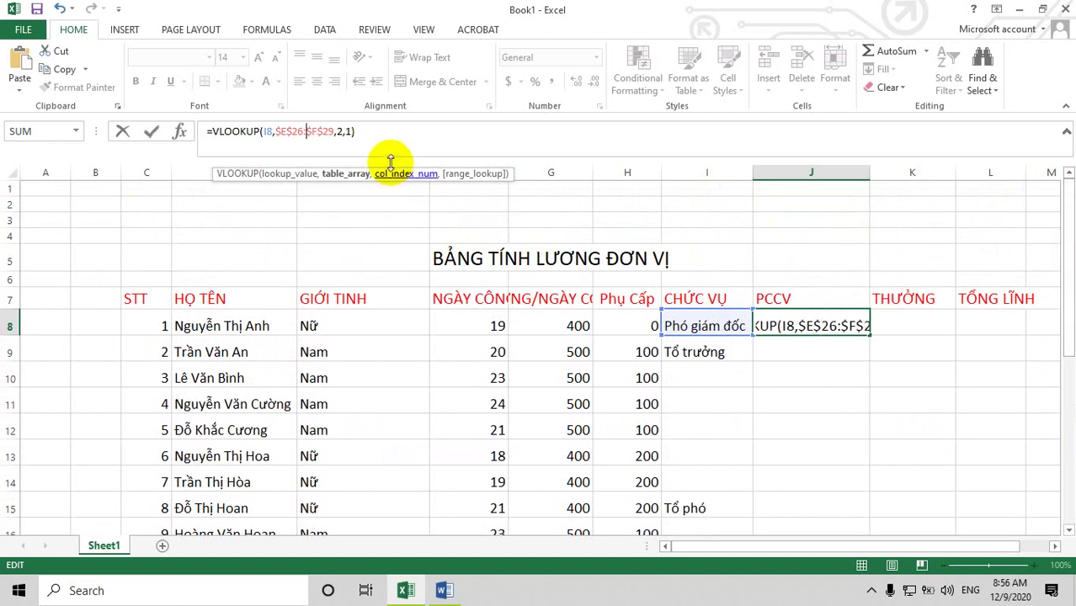
pyautogui.click(390, 129)
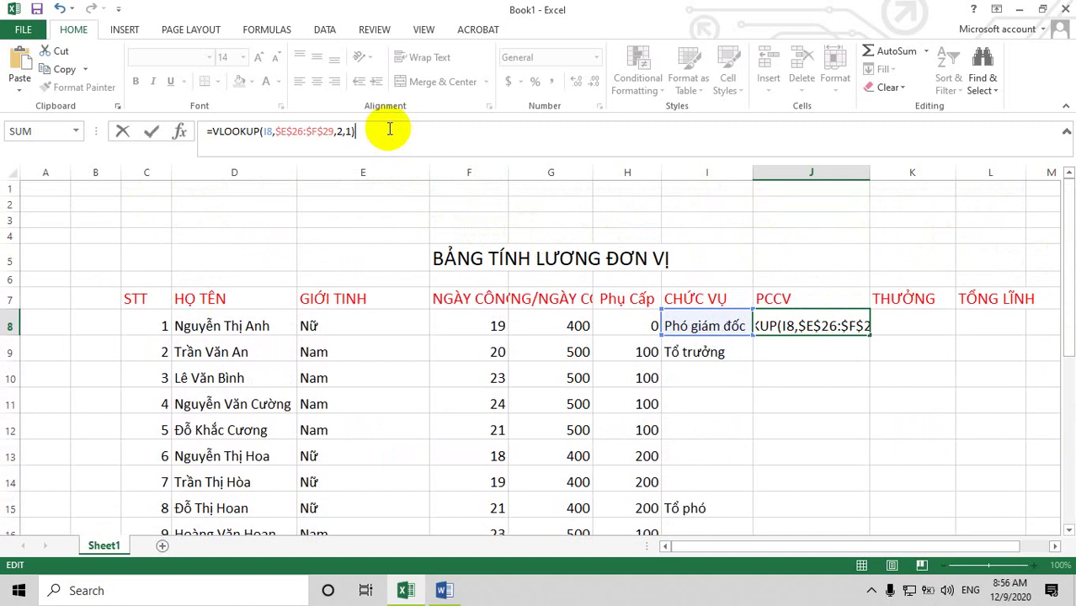
pyautogui.press('Return')
pyautogui.click(796, 328)
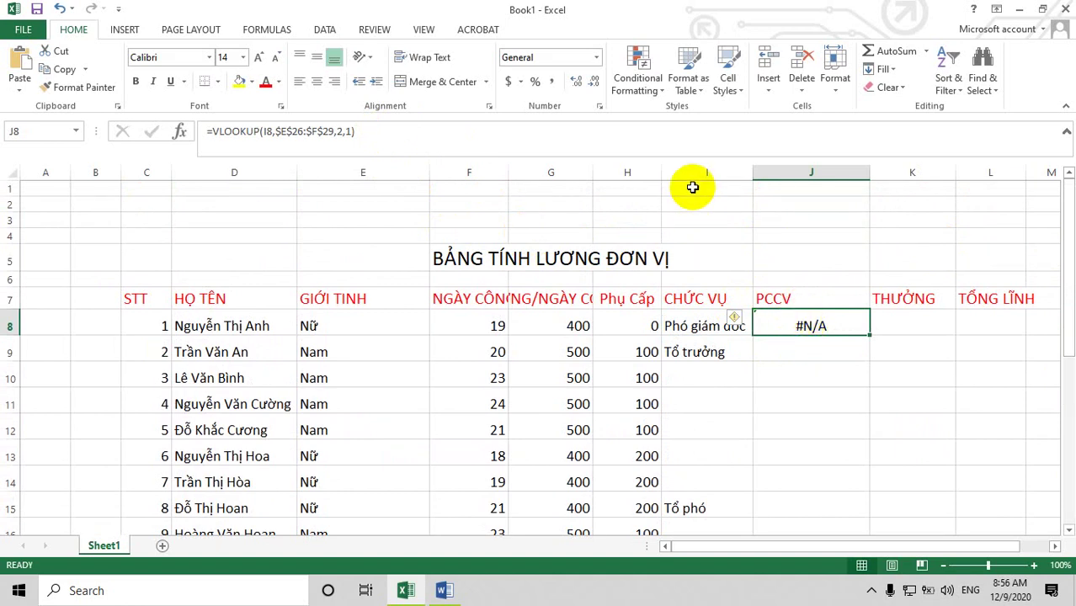
# - Fill the allowance formula across H8:H9 and check the Phó giám đốc amount in F29
pyautogui.click(640, 353)
pyautogui.moveTo(661, 364)
pyautogui.mouseDown()
pyautogui.moveTo(662, 314)
pyautogui.moveTo(646, 326)
pyautogui.mouseUp()
pyautogui.click(646, 325)
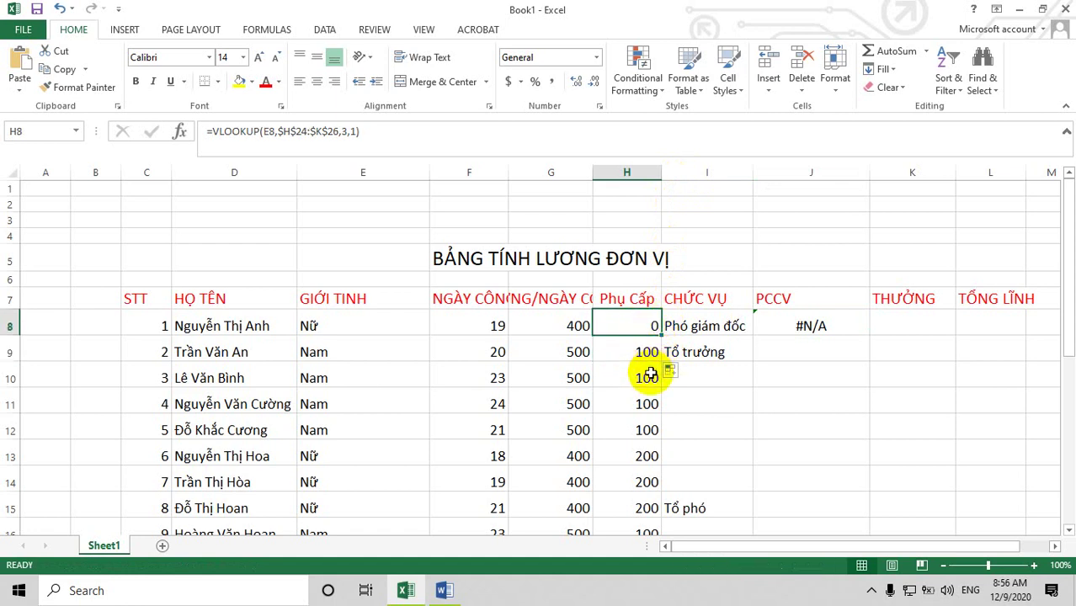
pyautogui.moveTo(1066, 248); pyautogui.dragTo(1065, 344)
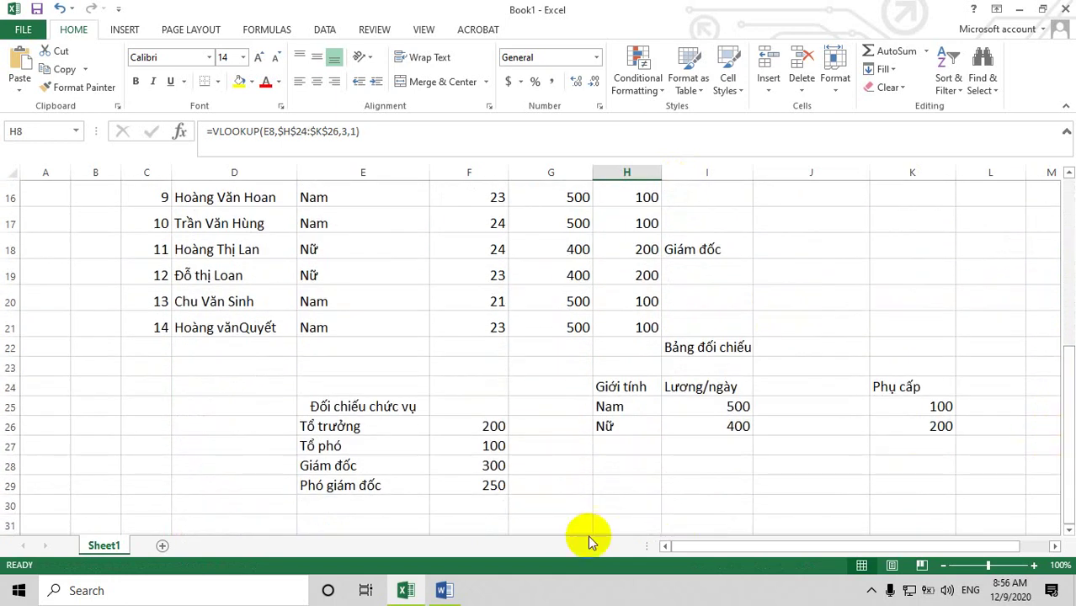
pyautogui.click(485, 488)
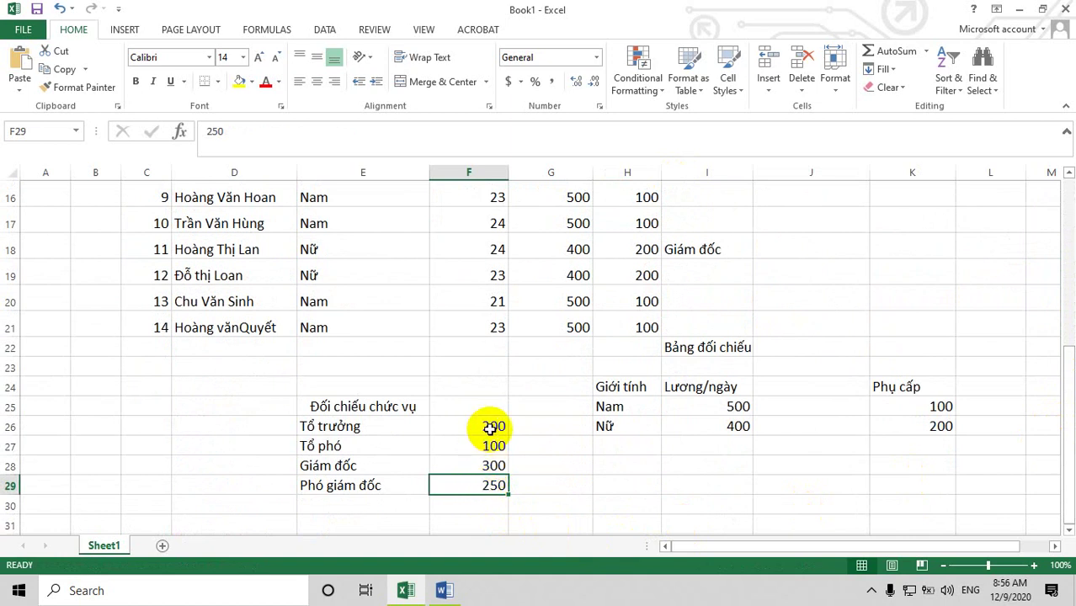
pyautogui.moveTo(1065, 366); pyautogui.dragTo(1066, 199)
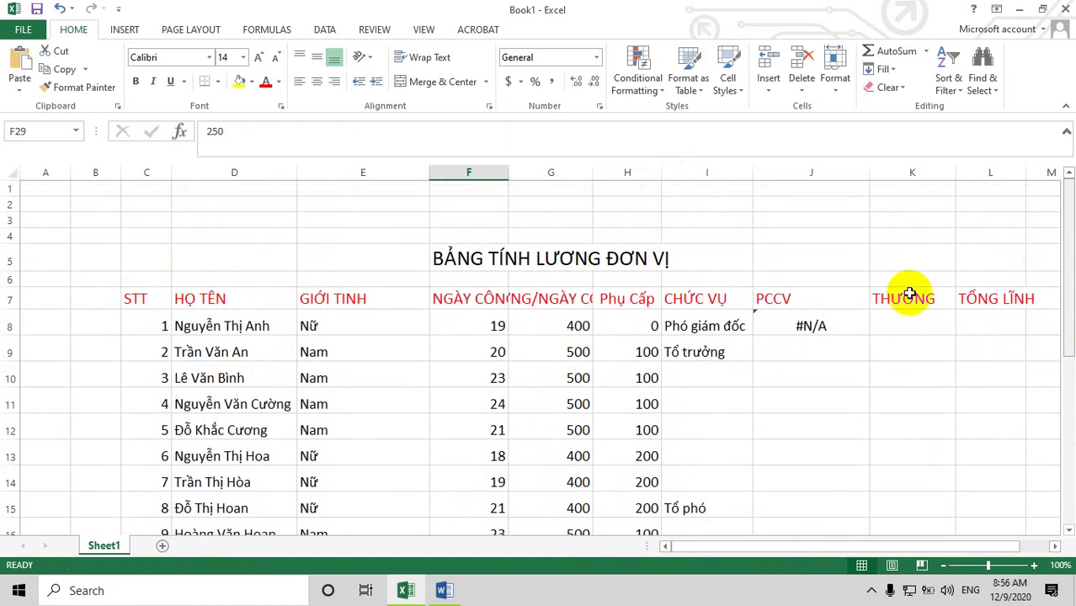
# - Change J8 to =VLOOKUP(I8,$E$26:$F$29,2,0) for an exact match
pyautogui.click(823, 324)
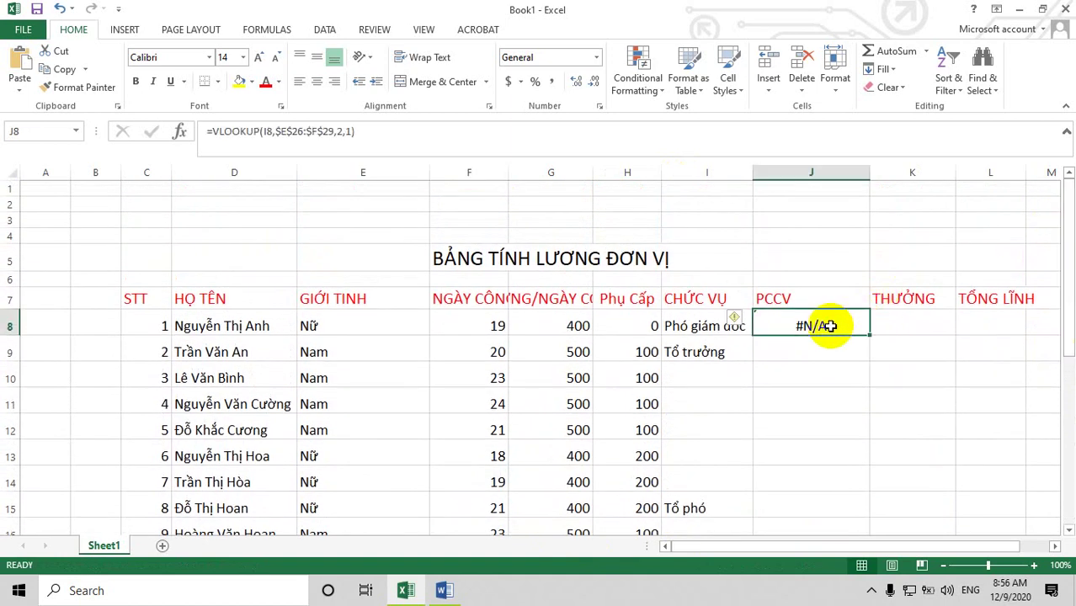
pyautogui.click(350, 132)
pyautogui.press('BackSpace')
pyautogui.write('0')
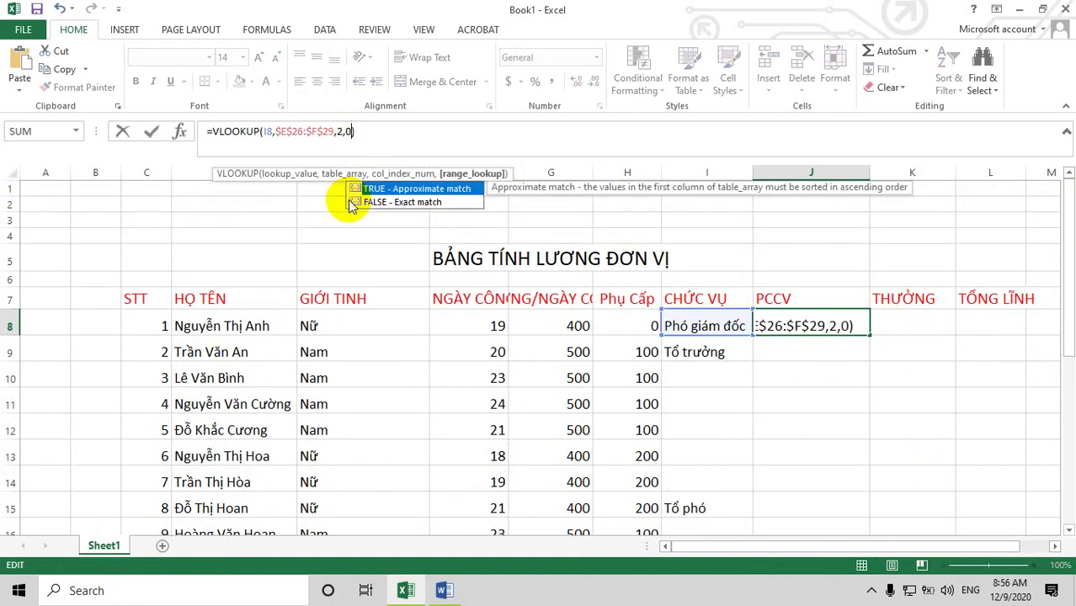
pyautogui.click(376, 132)
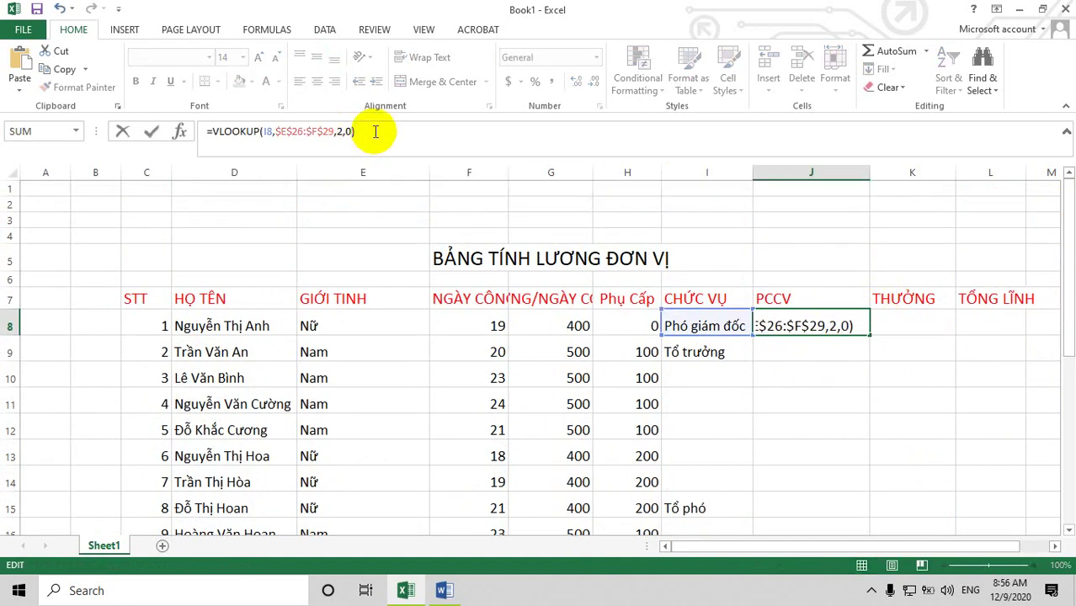
pyautogui.press('Return')
# - Copy J8's exact-match lookup down to J21, giving 250, 200, 100, 300 and #N/A for blanks
pyautogui.click(830, 330)
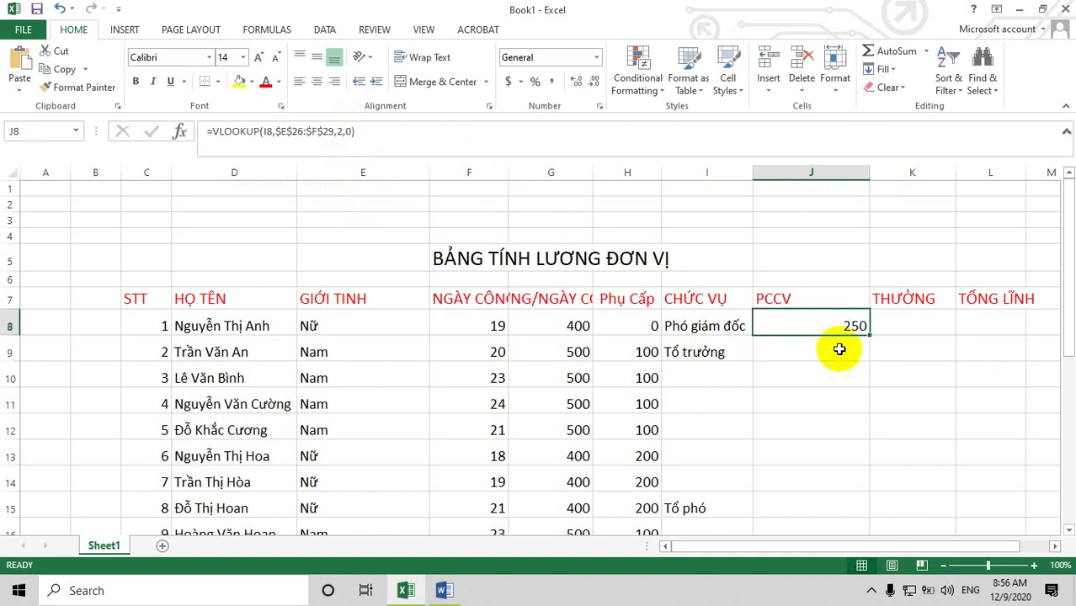
pyautogui.scroll(-1, 844, 354)
pyautogui.moveTo(869, 286); pyautogui.dragTo(876, 515)
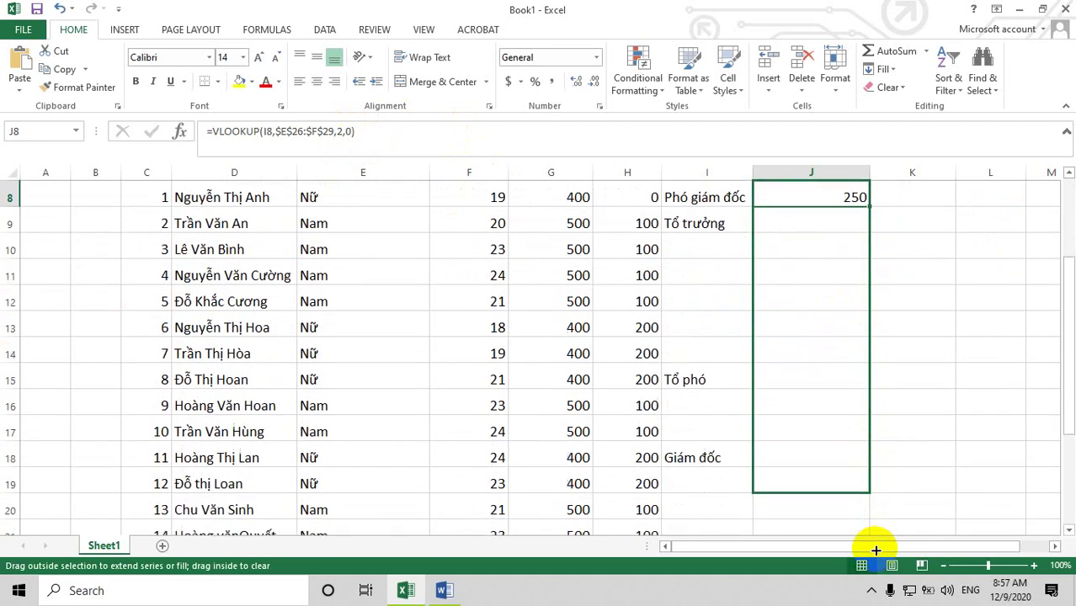
pyautogui.moveTo(876, 516); pyautogui.dragTo(871, 491)
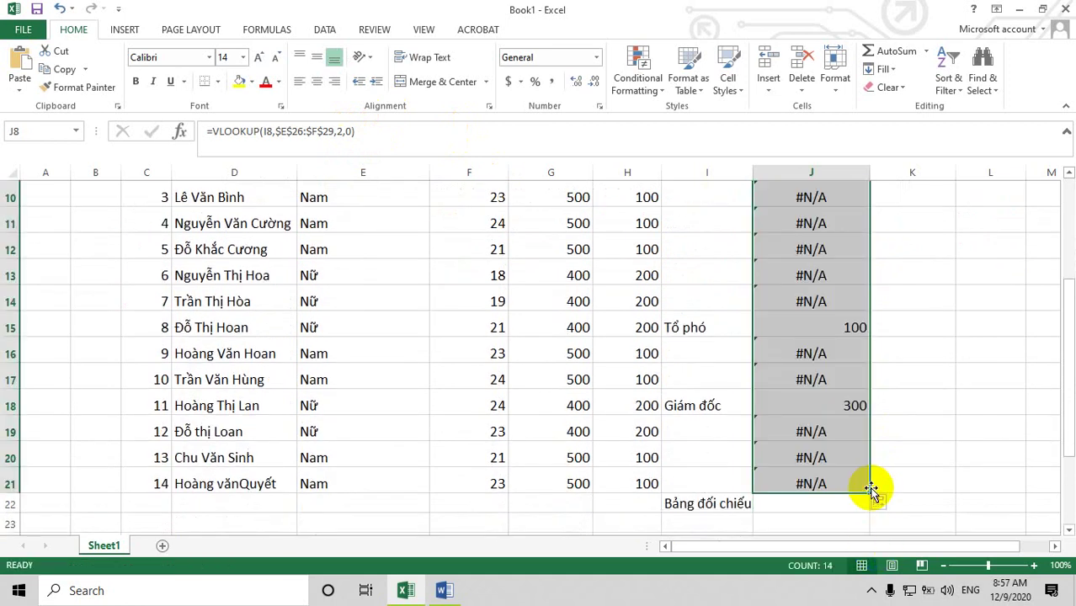
pyautogui.click(817, 379)
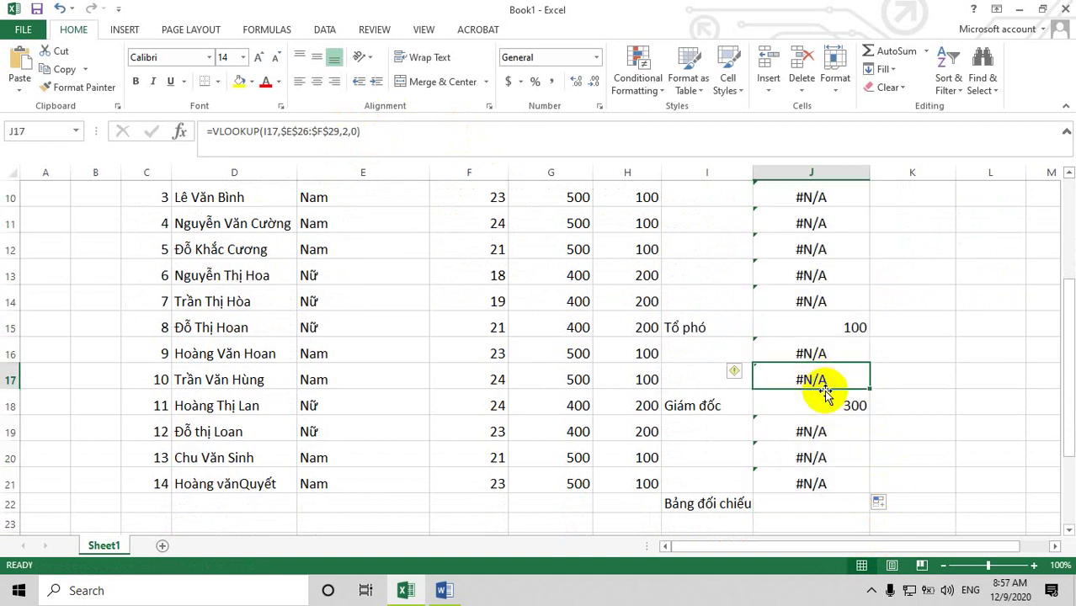
pyautogui.scroll(3, 825, 387)
pyautogui.scroll(-2, 810, 299)
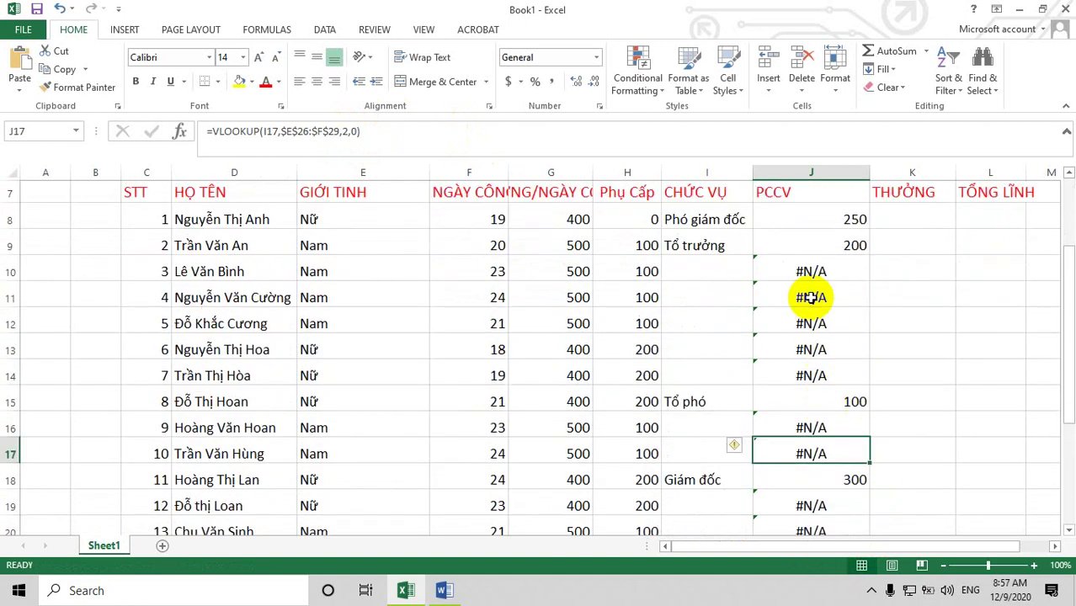
pyautogui.scroll(-1, 726, 354)
pyautogui.scroll(-3, 770, 383)
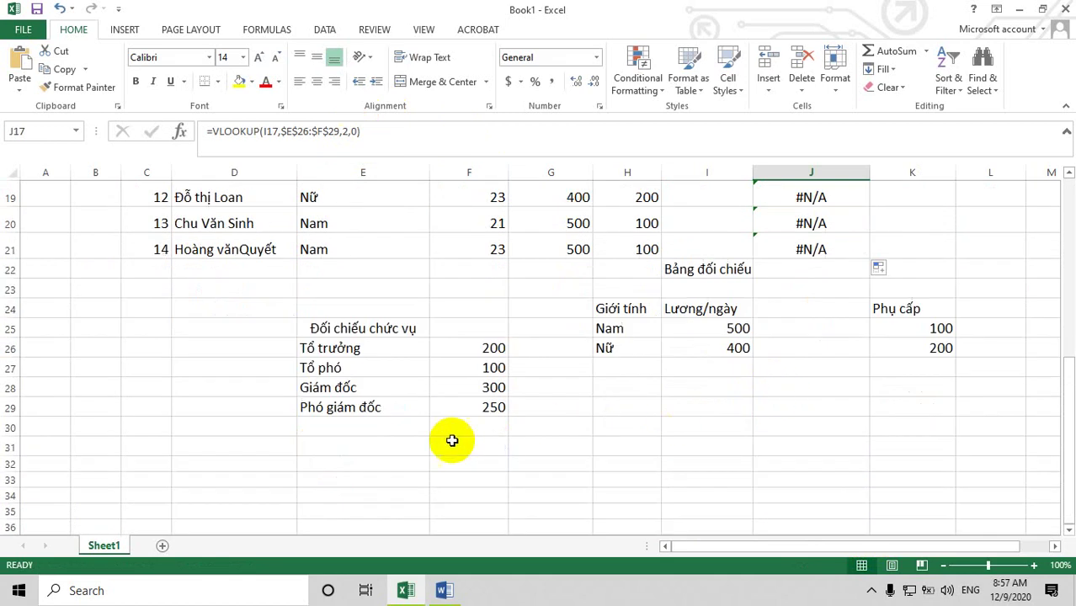
pyautogui.scroll(4, 808, 337)
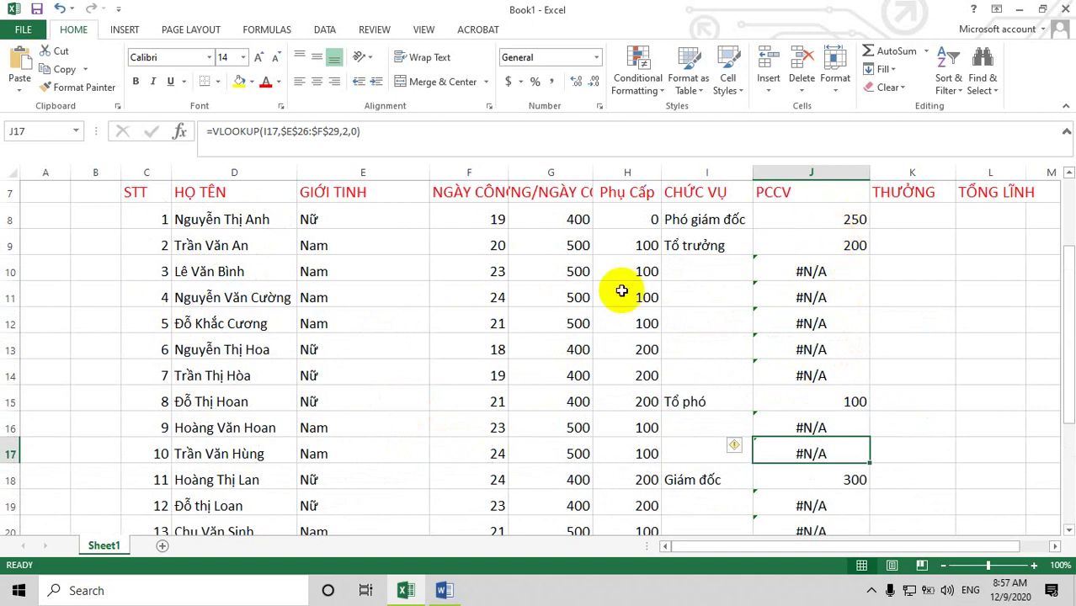
pyautogui.scroll(-3, 383, 532)
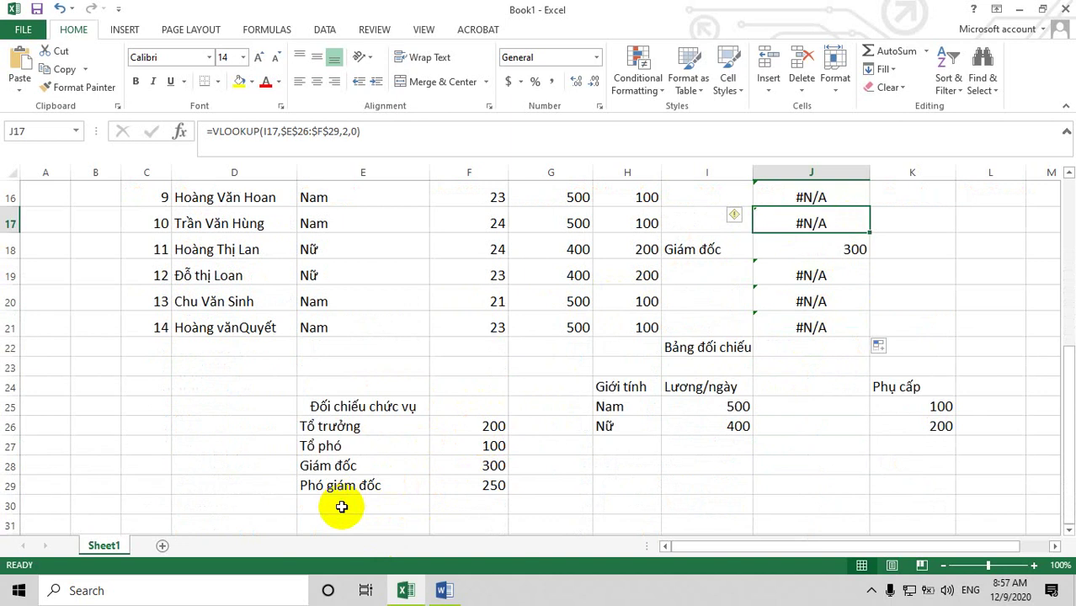
# - Enter 0 in F30 as the allowance for a blank position below Phó giám đốc
pyautogui.click(341, 507)
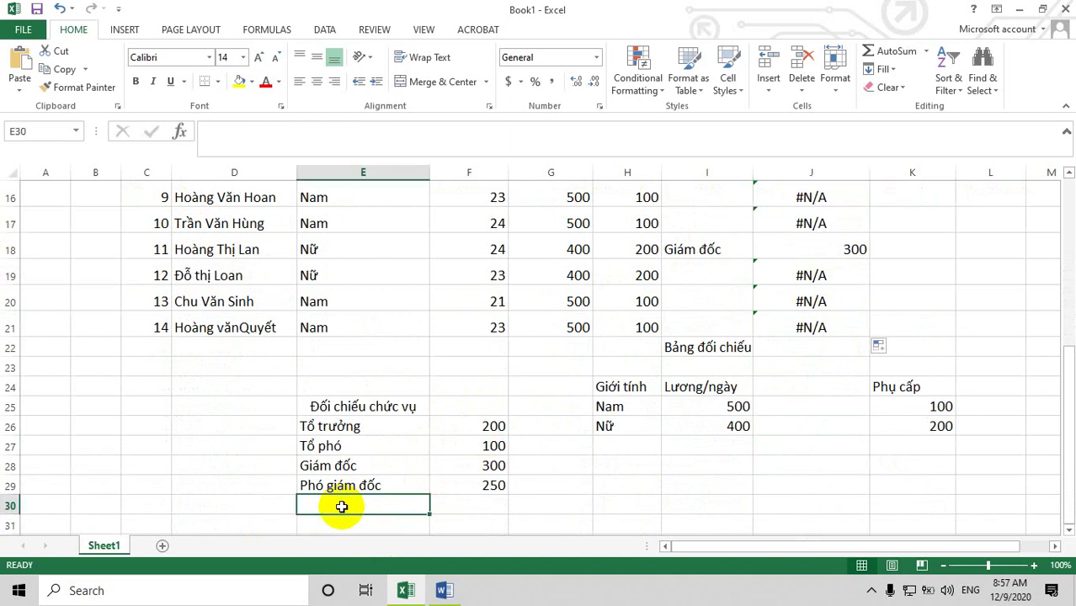
pyautogui.click(476, 502)
pyautogui.write('0')
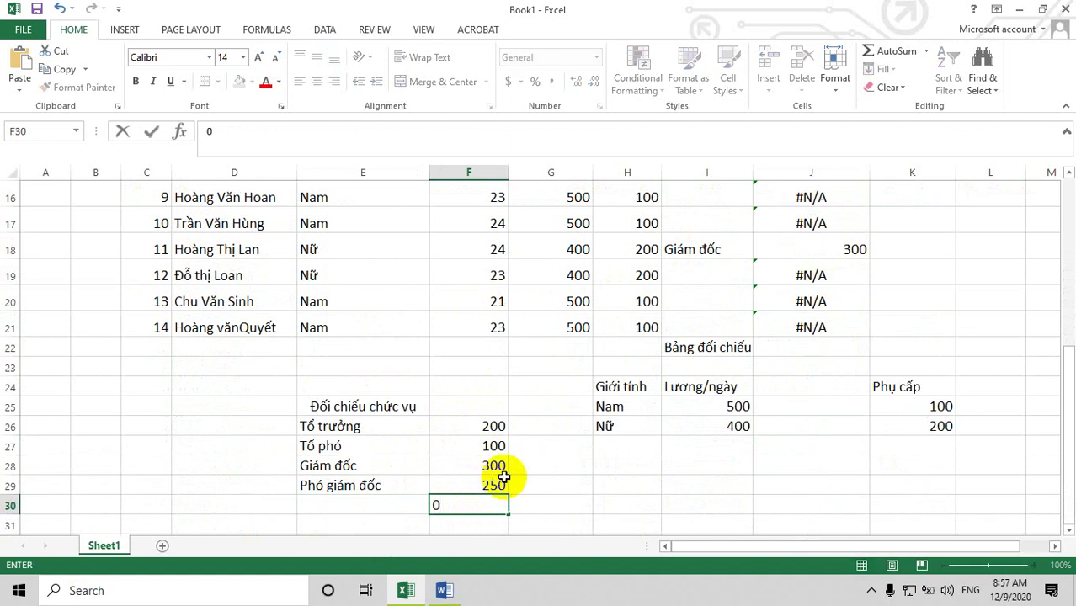
pyautogui.click(462, 486)
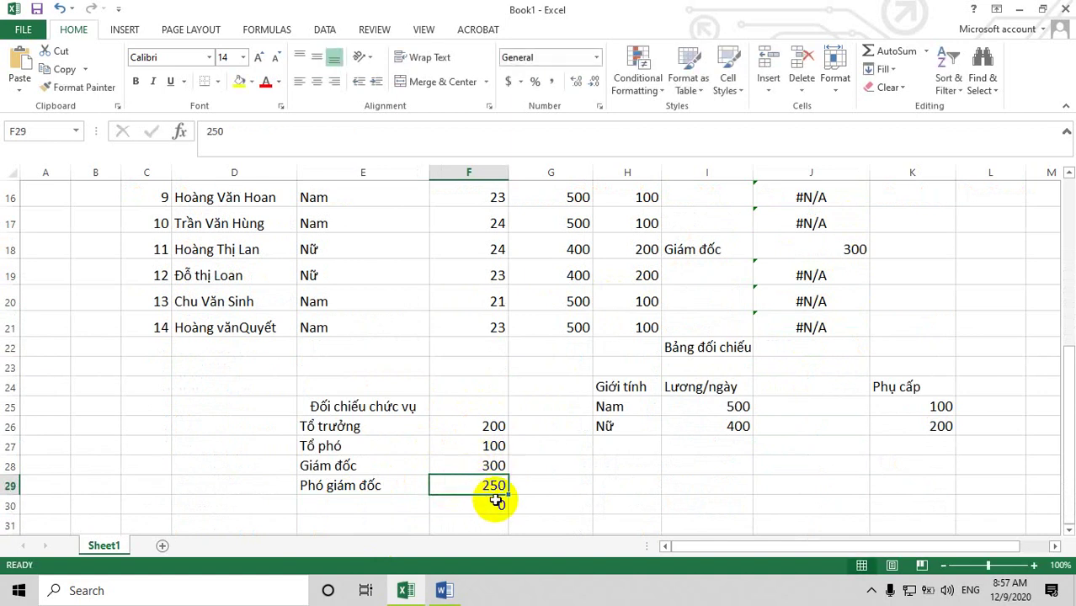
pyautogui.click(496, 504)
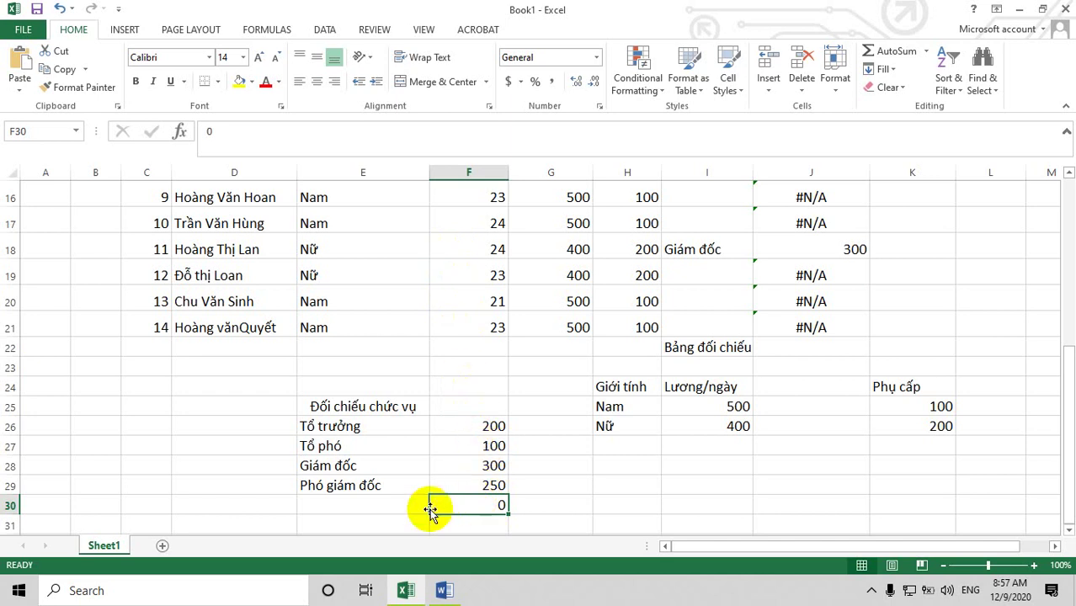
pyautogui.scroll(3, 611, 312)
pyautogui.scroll(1, 645, 305)
pyautogui.scroll(1, 645, 305)
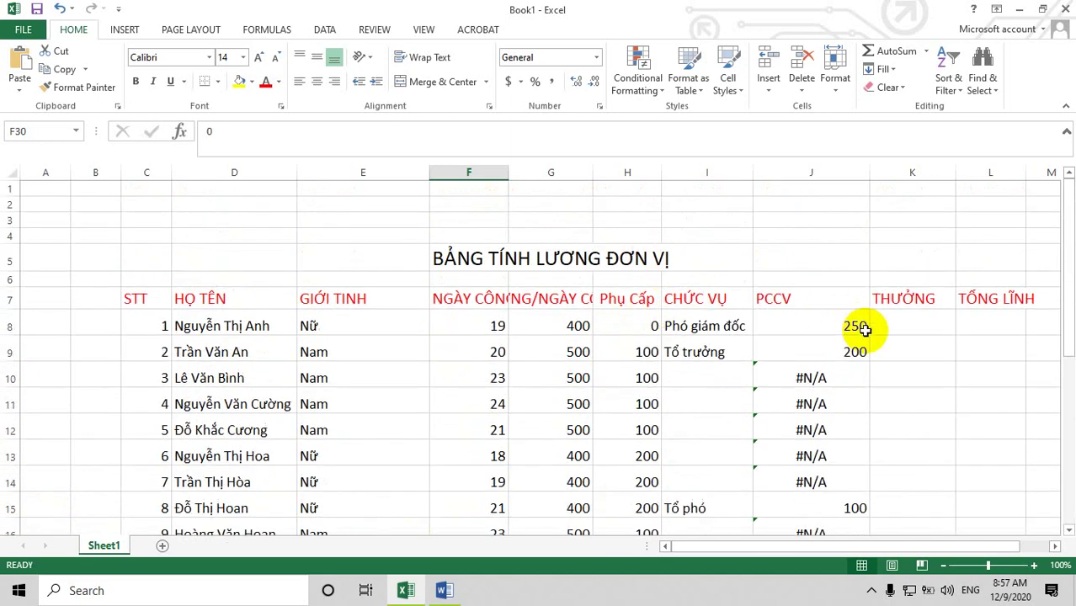
pyautogui.click(854, 328)
# - Change J8's lookup range to $E$26:$F$30
pyautogui.click(335, 132)
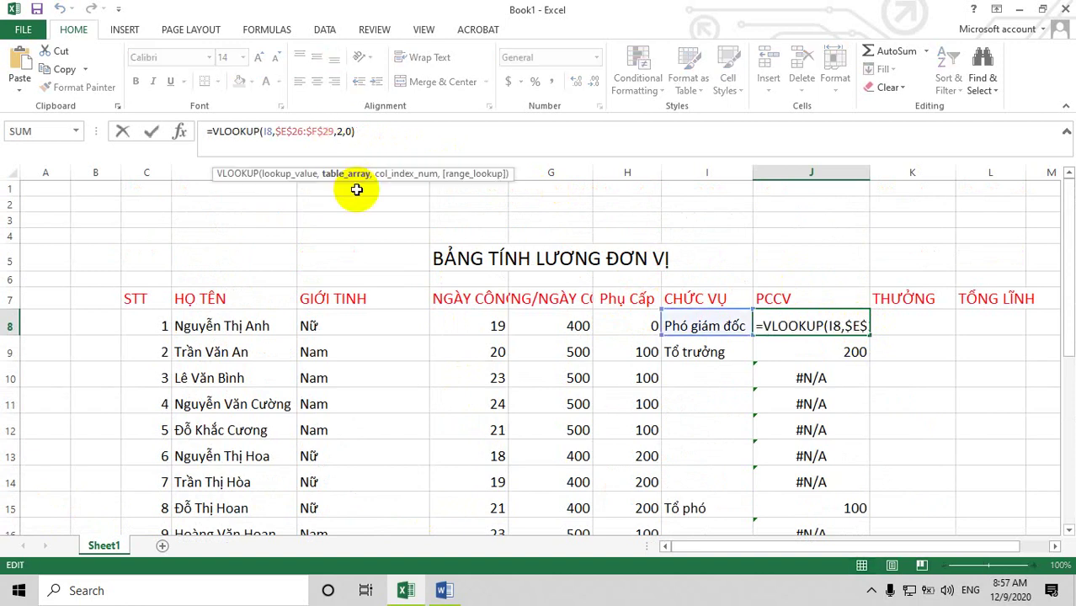
pyautogui.press('BackSpace')
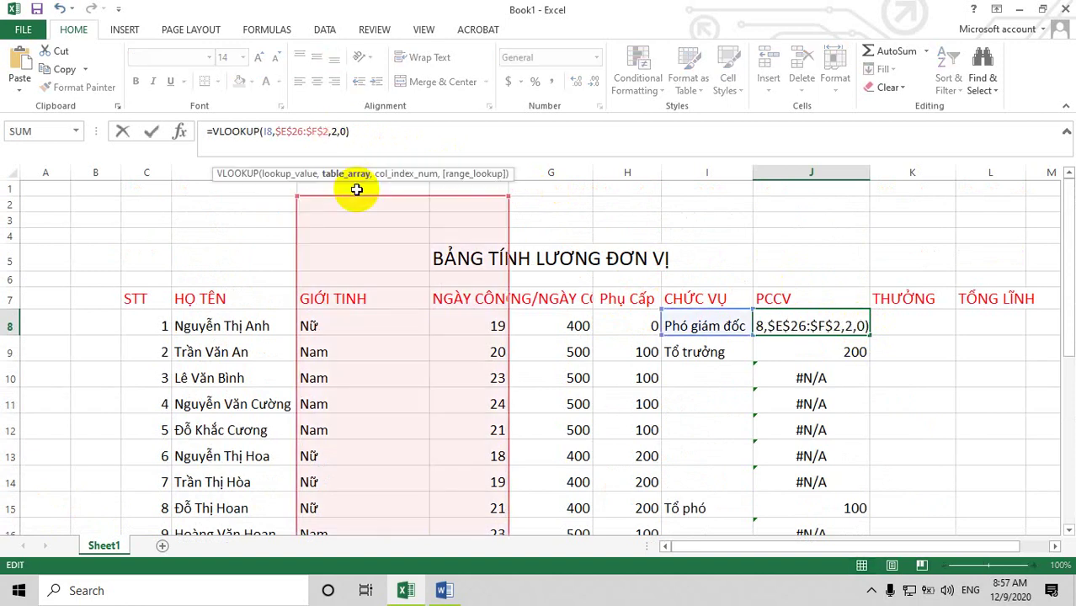
pyautogui.press('BackSpace')
pyautogui.write('30')
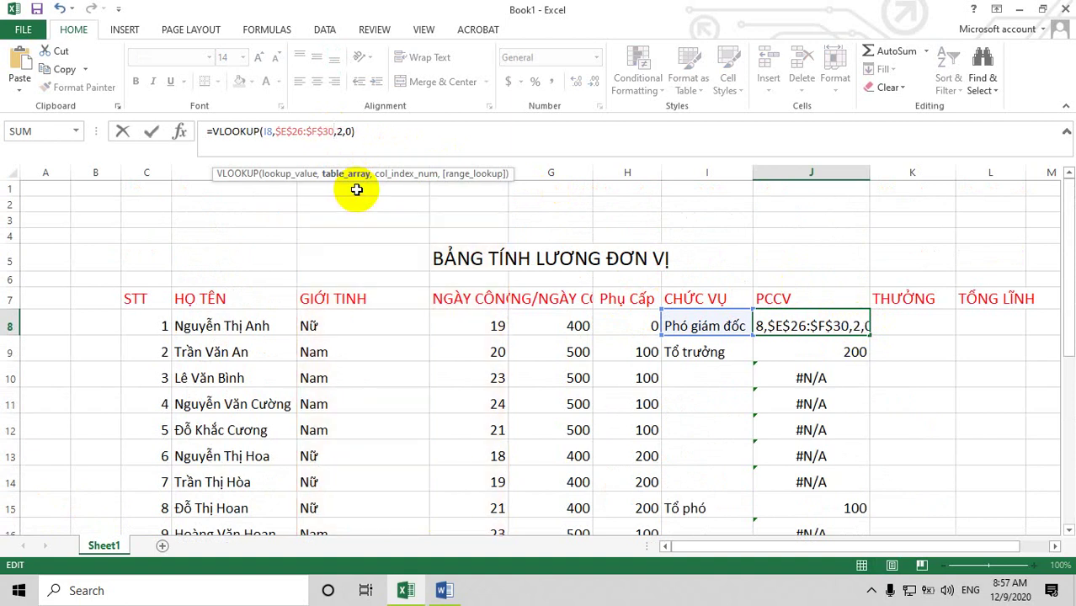
pyautogui.press('Return')
# - Refill the updated formula down J8:J21, check E30, and narrow column J
pyautogui.click(849, 330)
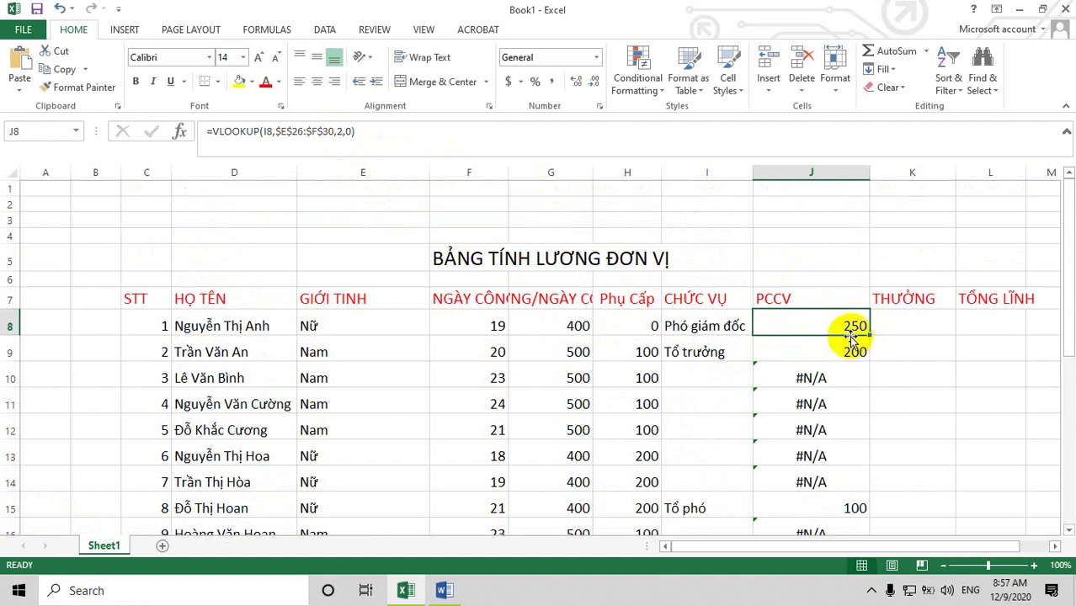
pyautogui.moveTo(868, 335); pyautogui.dragTo(880, 563)
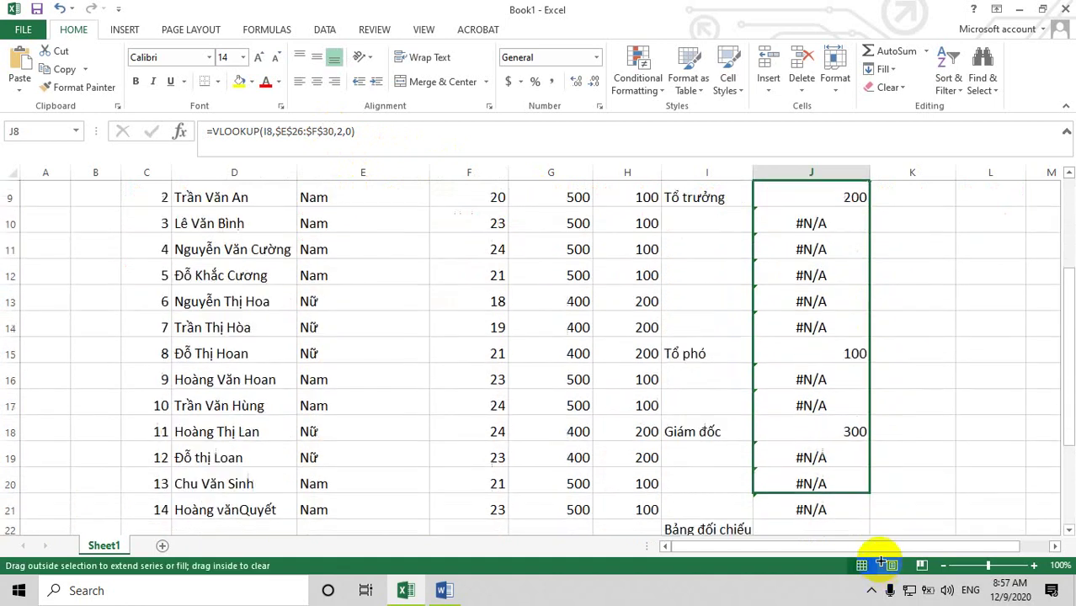
pyautogui.moveTo(880, 563); pyautogui.dragTo(873, 495)
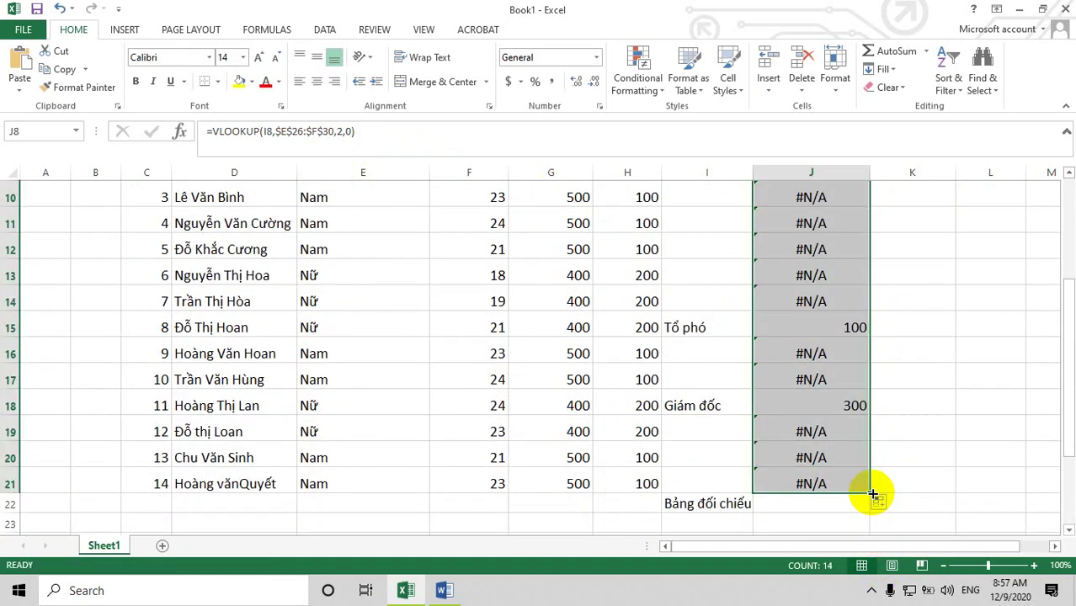
pyautogui.scroll(-4, 367, 476)
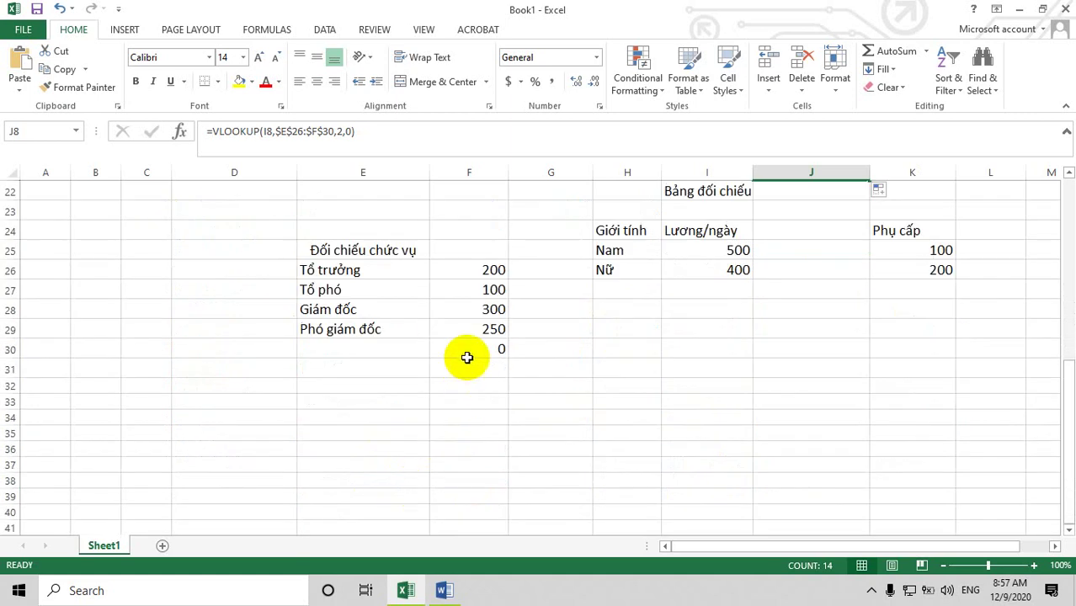
pyautogui.click(339, 350)
pyautogui.scroll(1, 673, 372)
pyautogui.scroll(3, 823, 324)
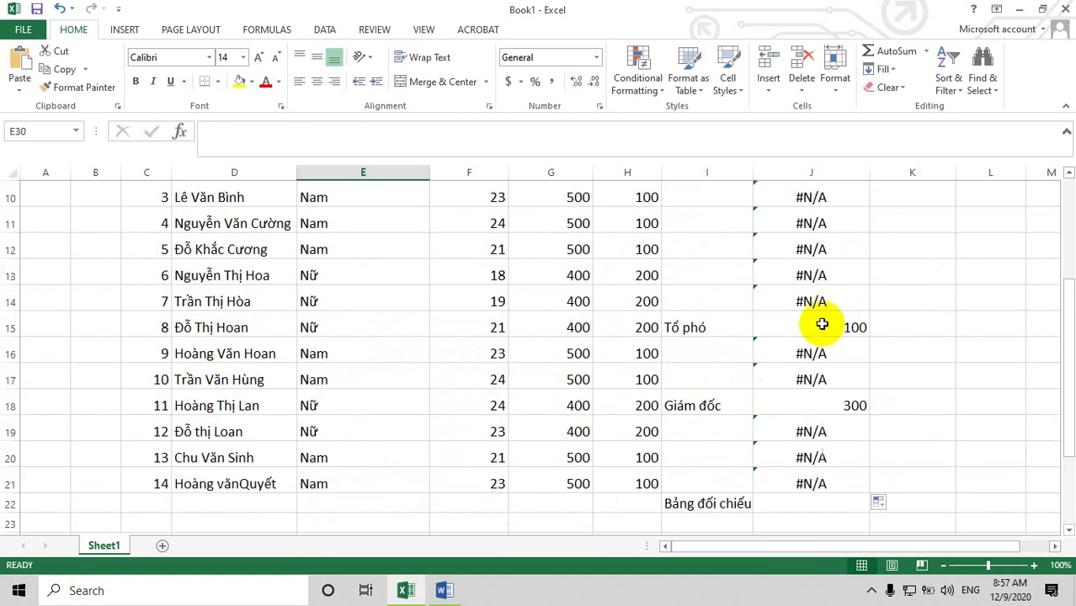
pyautogui.scroll(3, 822, 324)
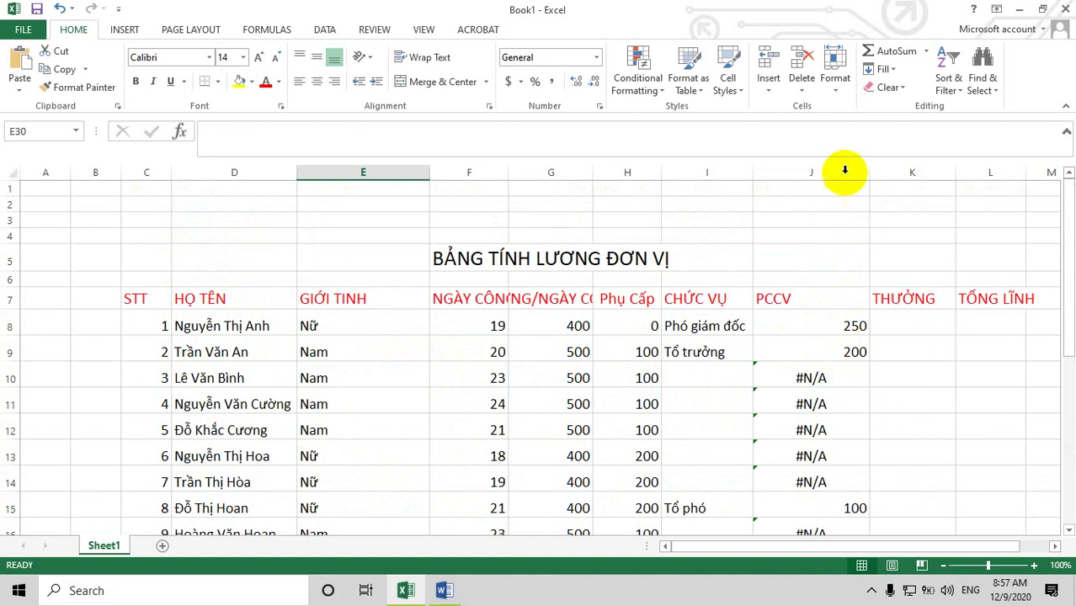
pyautogui.moveTo(870, 173); pyautogui.dragTo(841, 175)
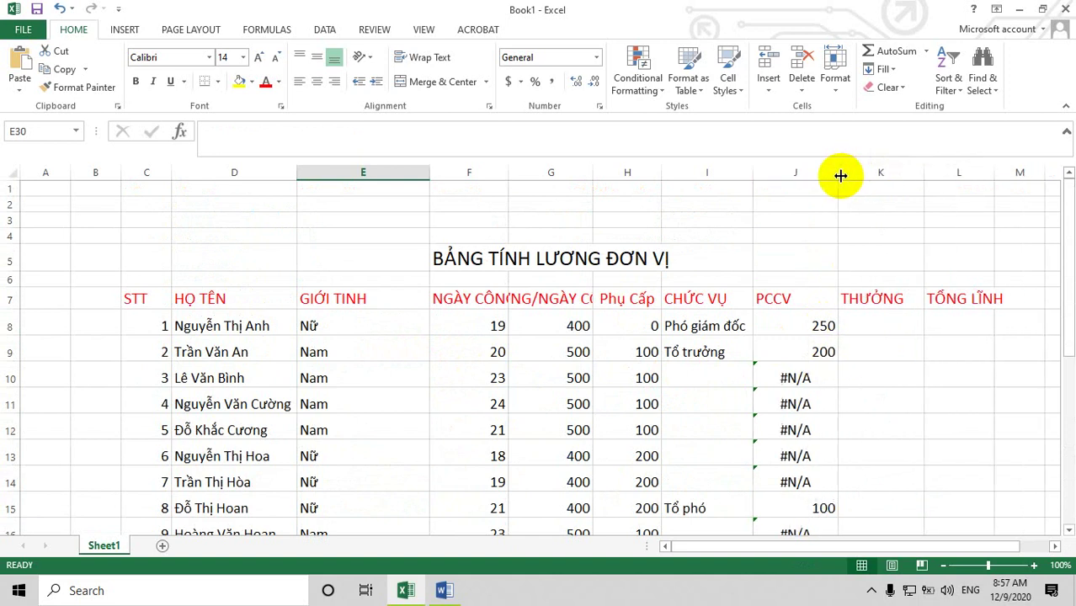
pyautogui.click(872, 327)
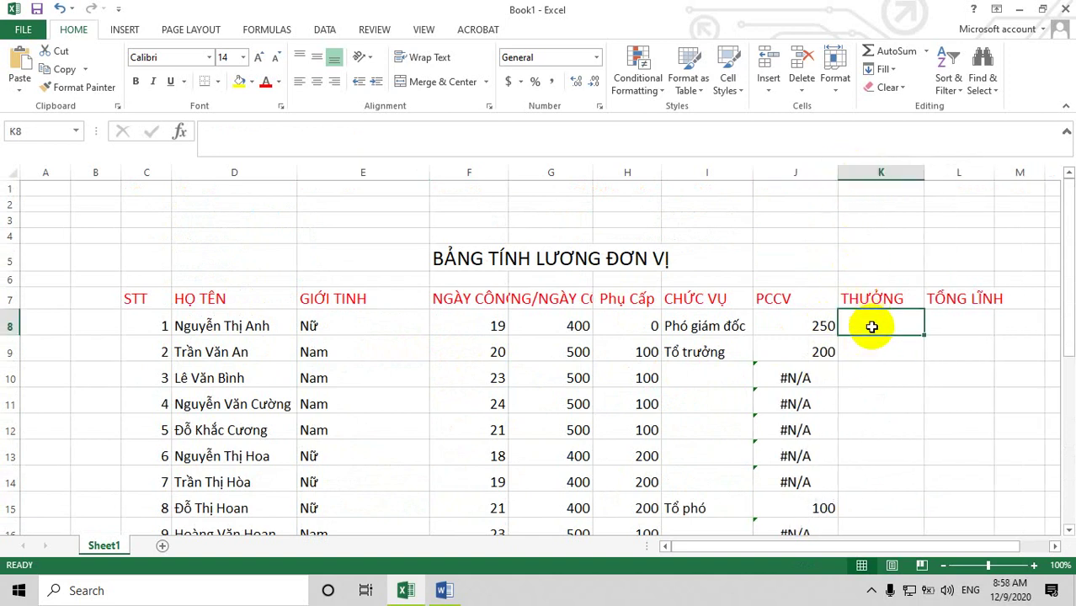
pyautogui.scroll(-1, 870, 379)
pyautogui.scroll(-3, 869, 380)
pyautogui.scroll(-1, 857, 400)
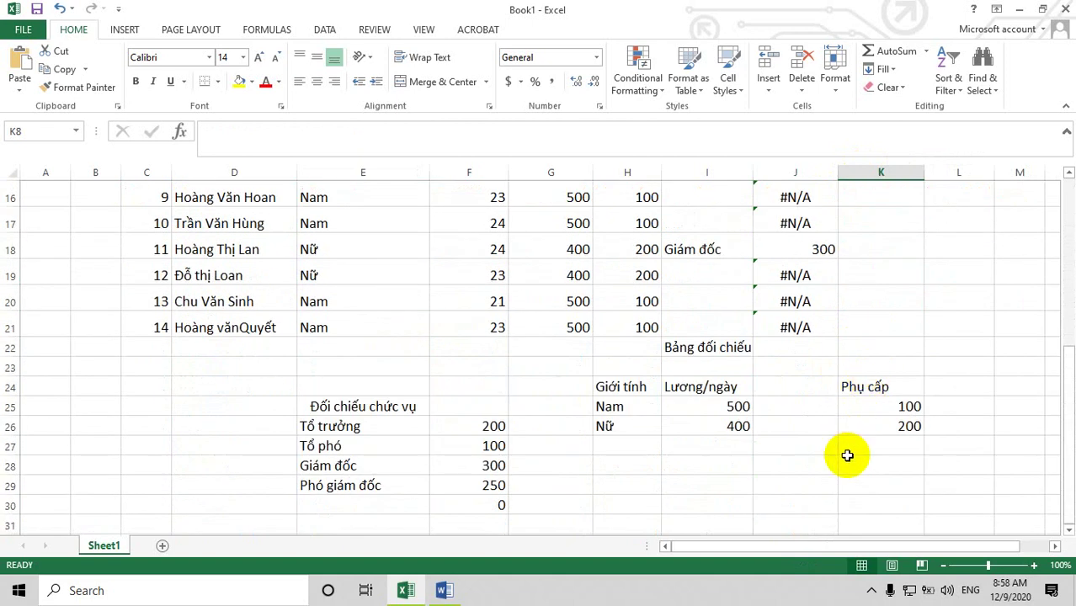
pyautogui.scroll(2, 635, 452)
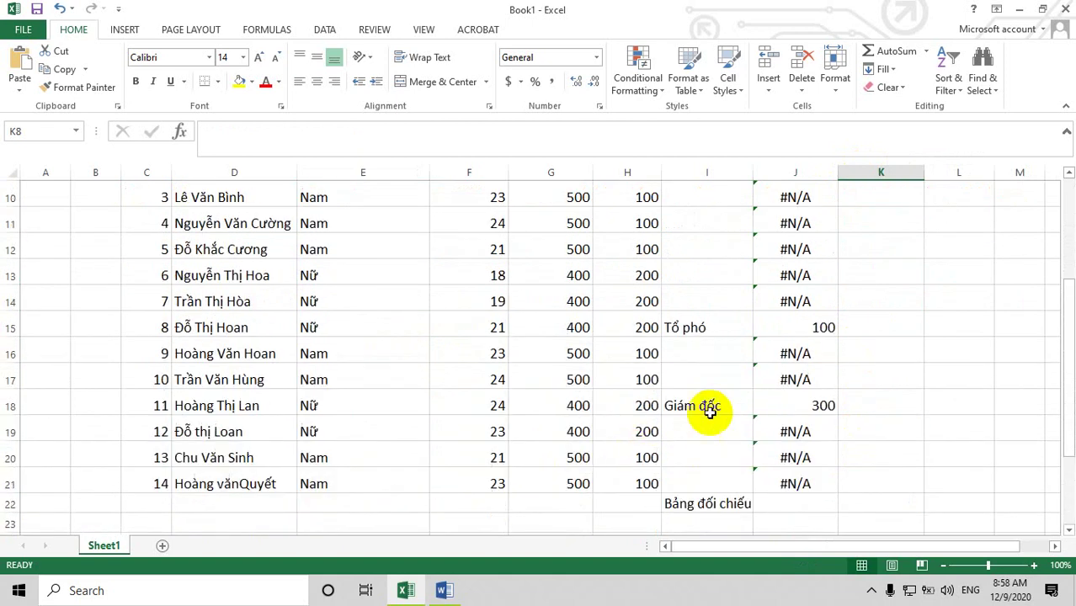
pyautogui.scroll(2, 799, 326)
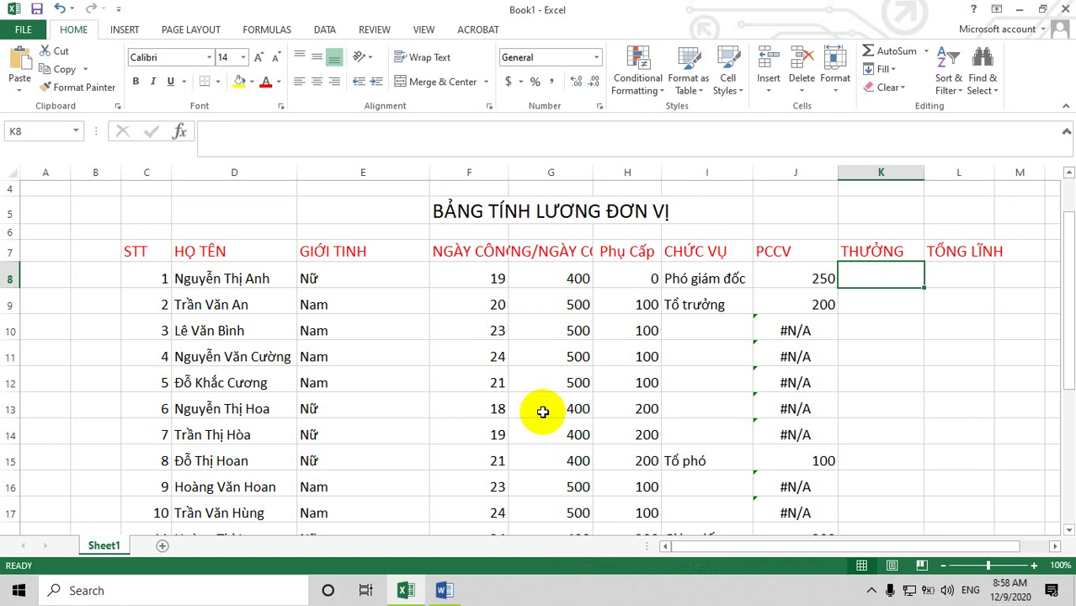
# - Enter =IF(F8>=24,500,IF(F8>=22,300,0)) in K8, which gives 0 for 19 work days
pyautogui.write('=')
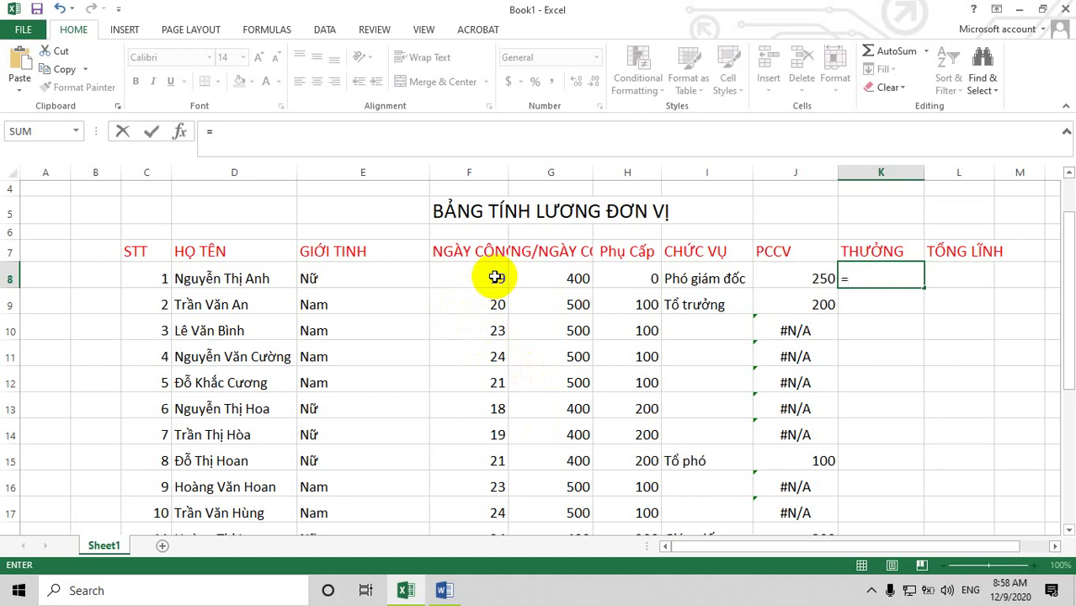
pyautogui.write('if')
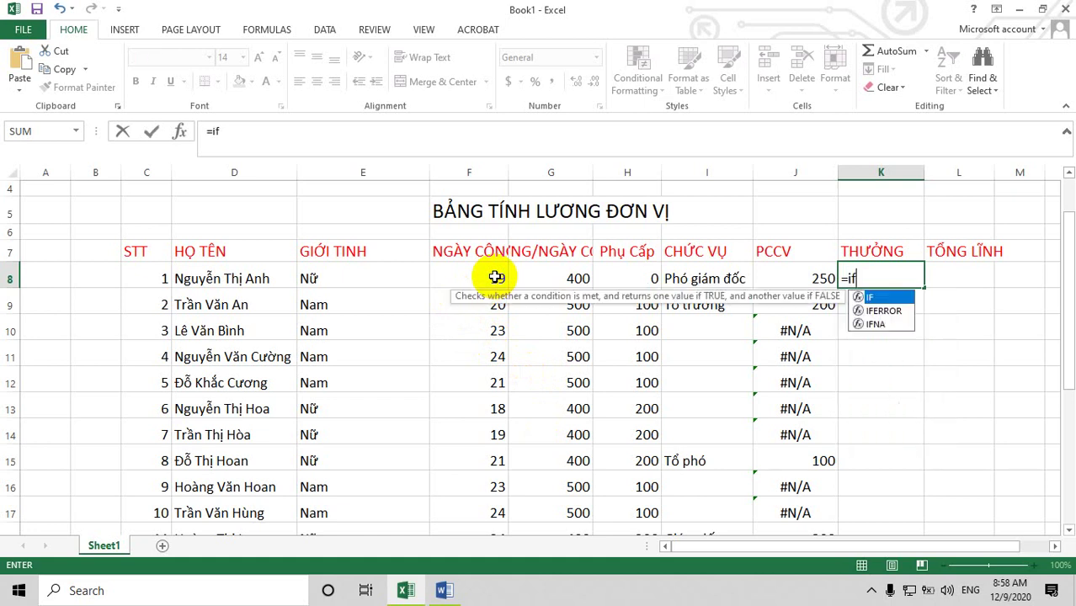
pyautogui.write('(')
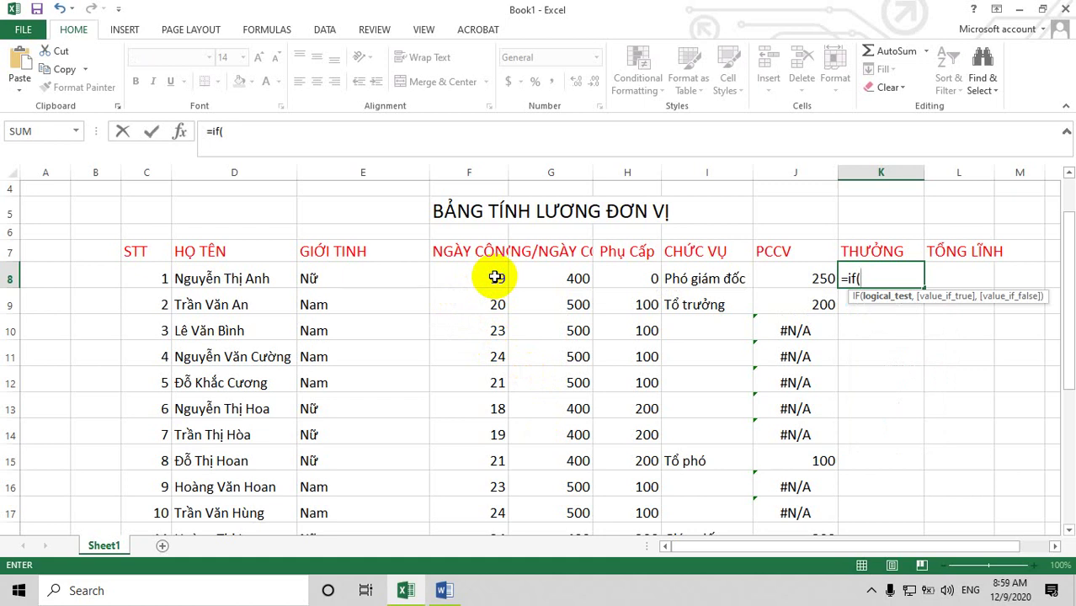
pyautogui.write('f')
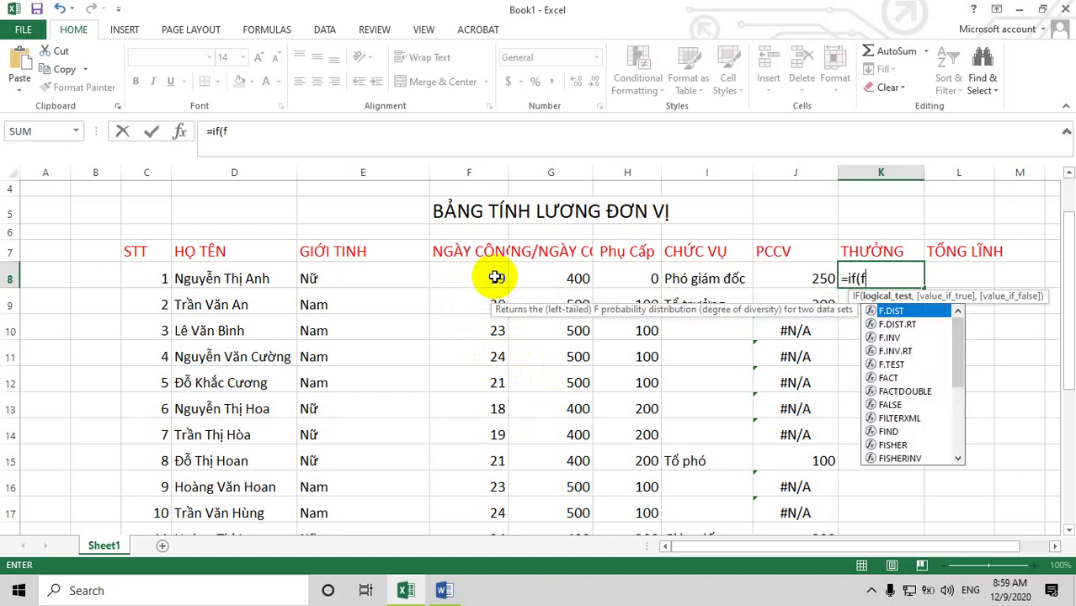
pyautogui.press('Escape')
pyautogui.press('BackSpace')
pyautogui.click(496, 277)
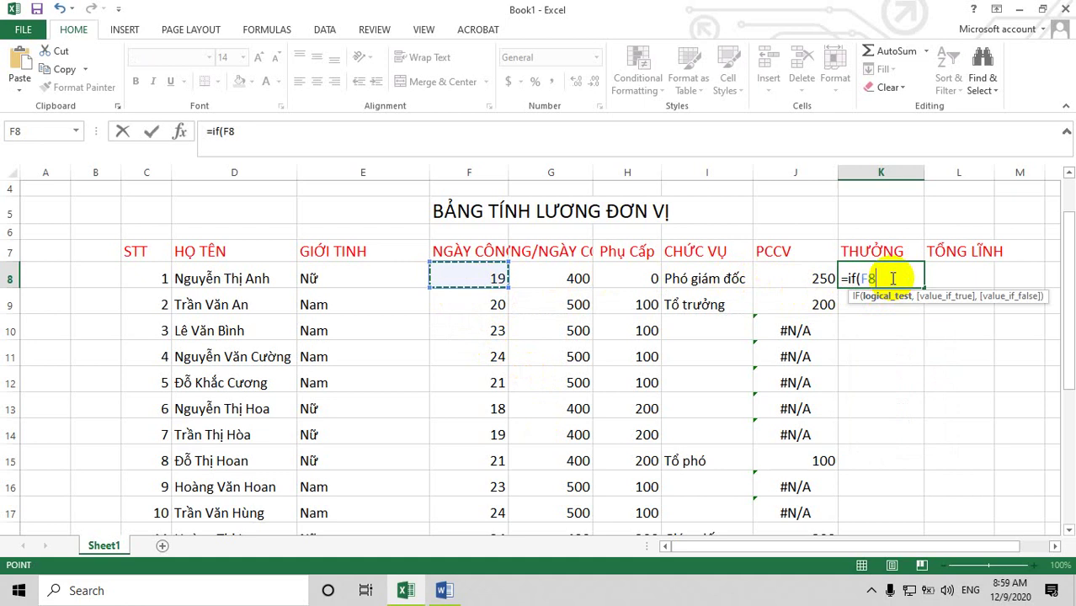
pyautogui.write('>=24,')
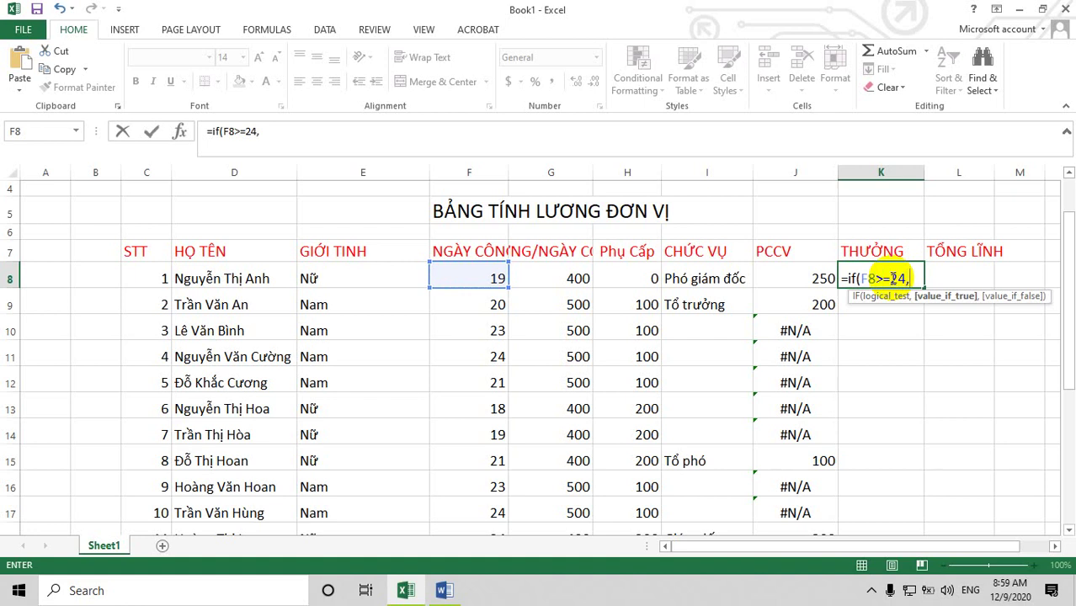
pyautogui.write('500')
pyautogui.write(',if')
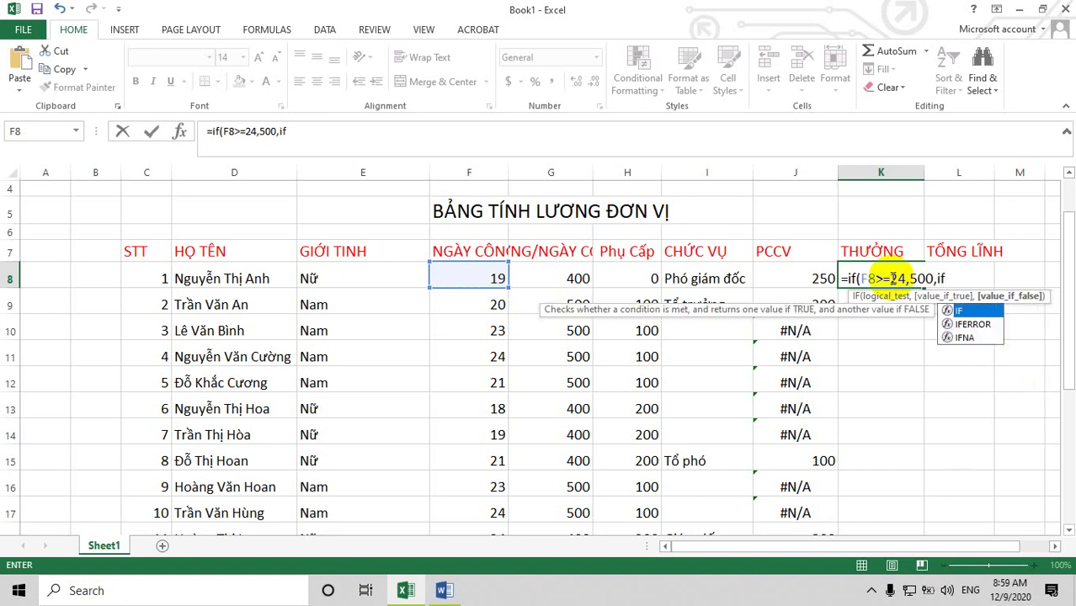
pyautogui.write('(')
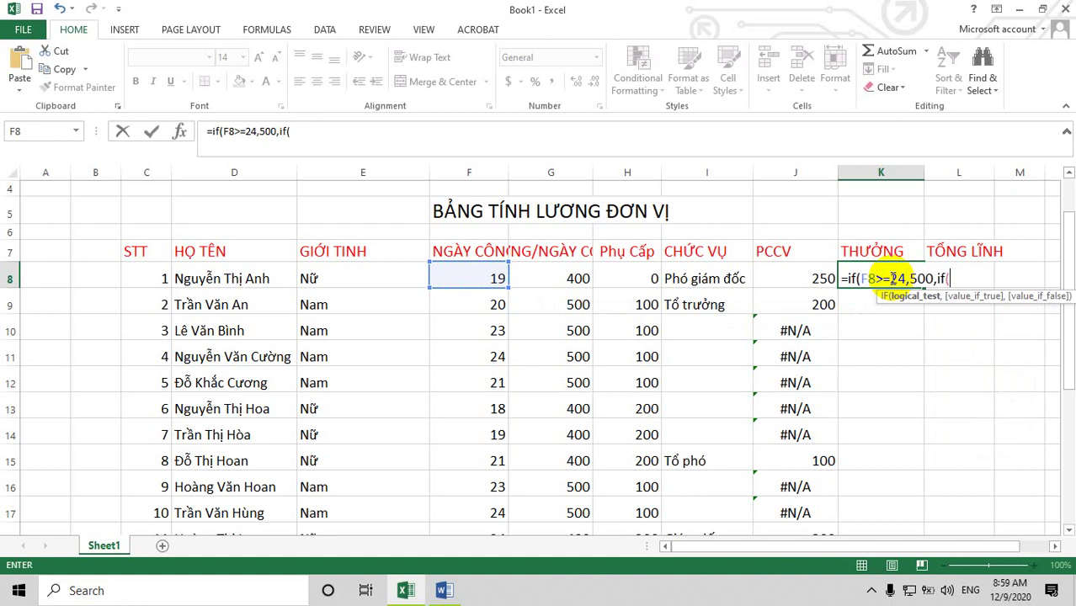
pyautogui.write('f8')
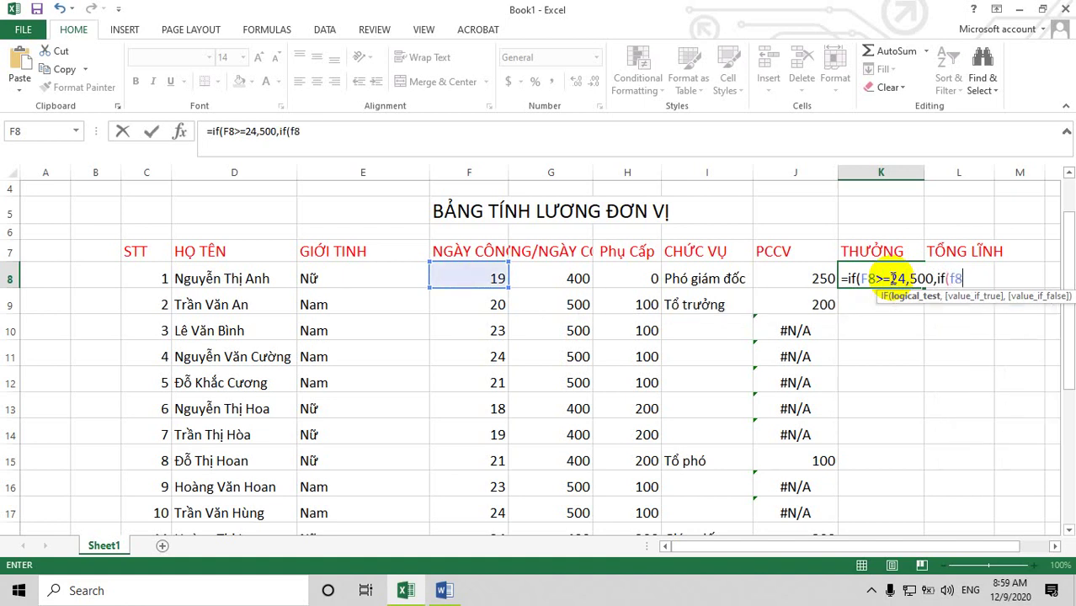
pyautogui.write('>=')
pyautogui.write('22,')
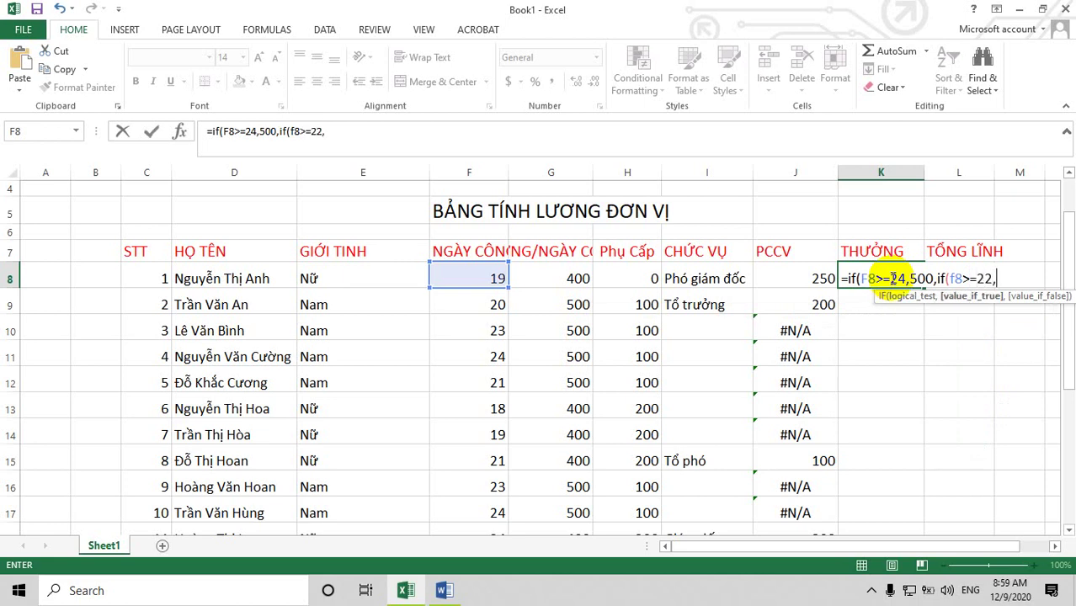
pyautogui.write('3')
pyautogui.write('00,0))')
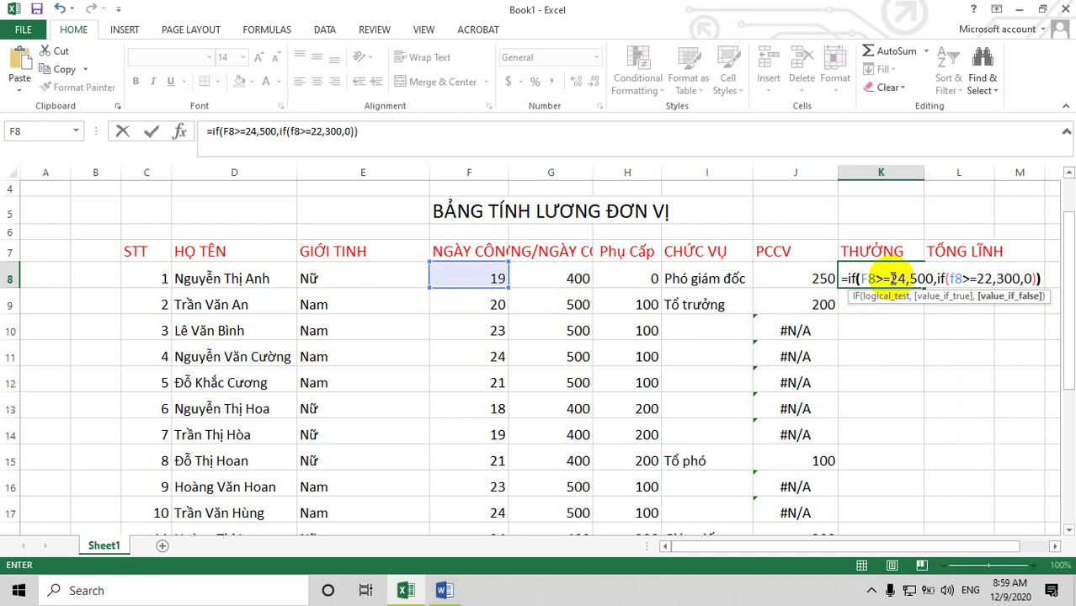
pyautogui.press('Return')
pyautogui.click(892, 278)
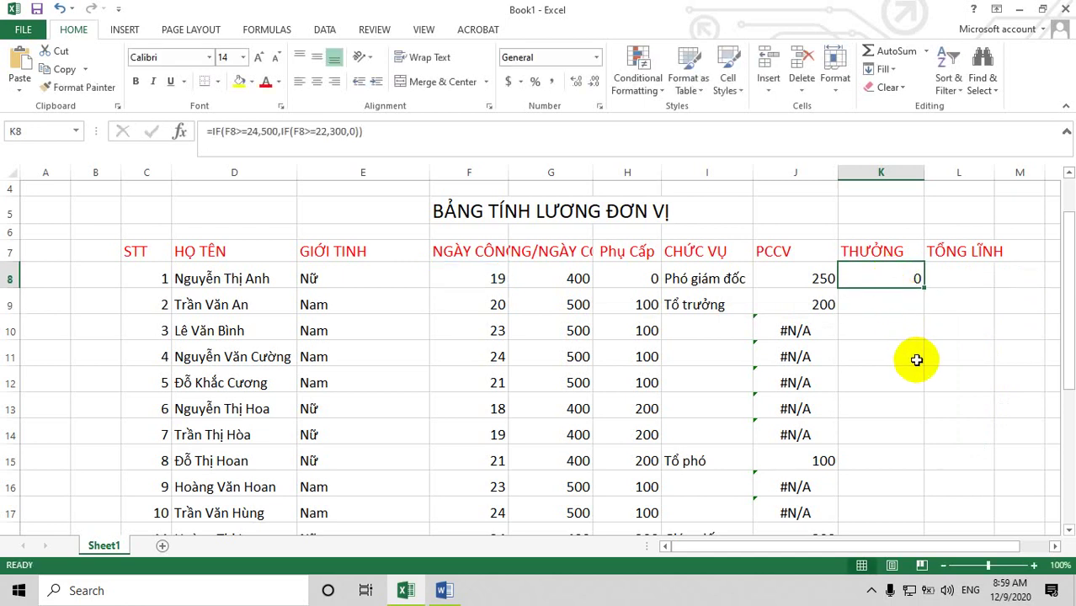
# - Fill K8's bonus formula down to K21 and verify the copy in K10
pyautogui.moveTo(923, 288)
pyautogui.mouseDown()
pyautogui.moveTo(926, 496)
pyautogui.moveTo(919, 483)
pyautogui.mouseUp()
pyautogui.scroll(2, 910, 363)
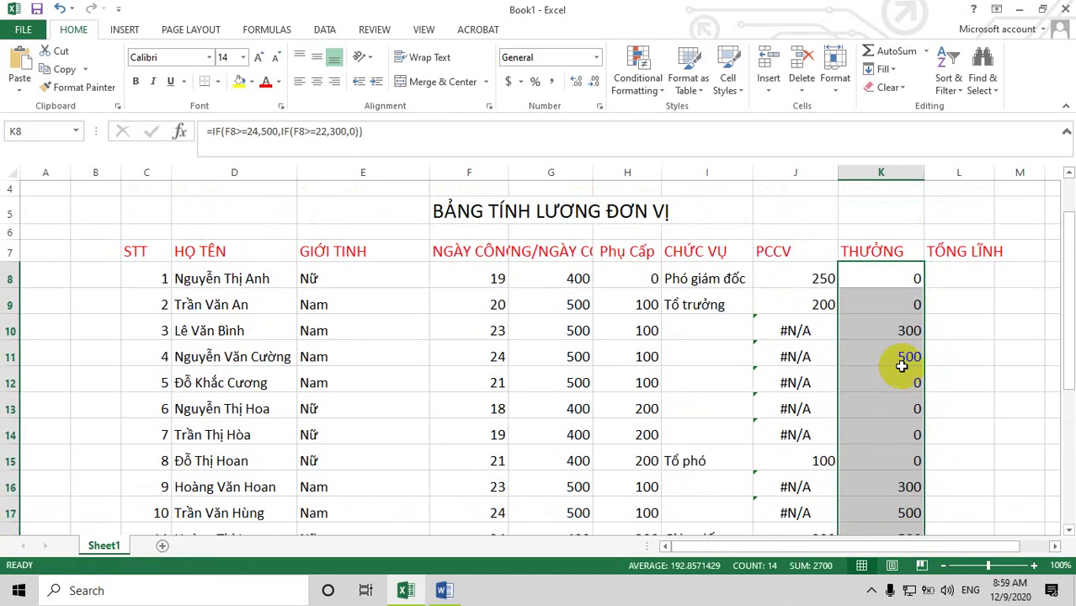
pyautogui.click(900, 332)
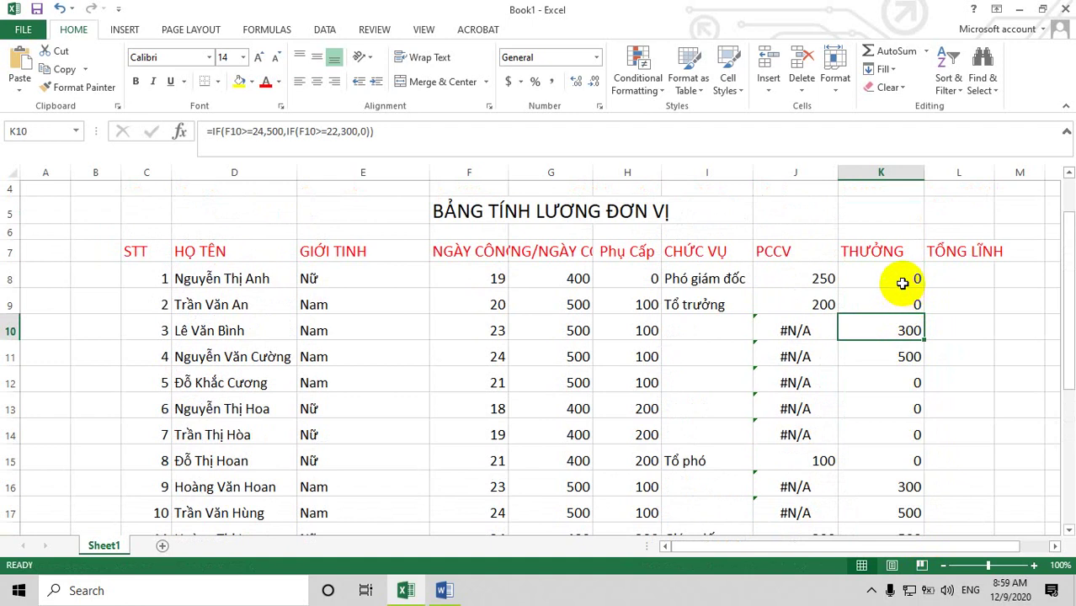
pyautogui.click(902, 283)
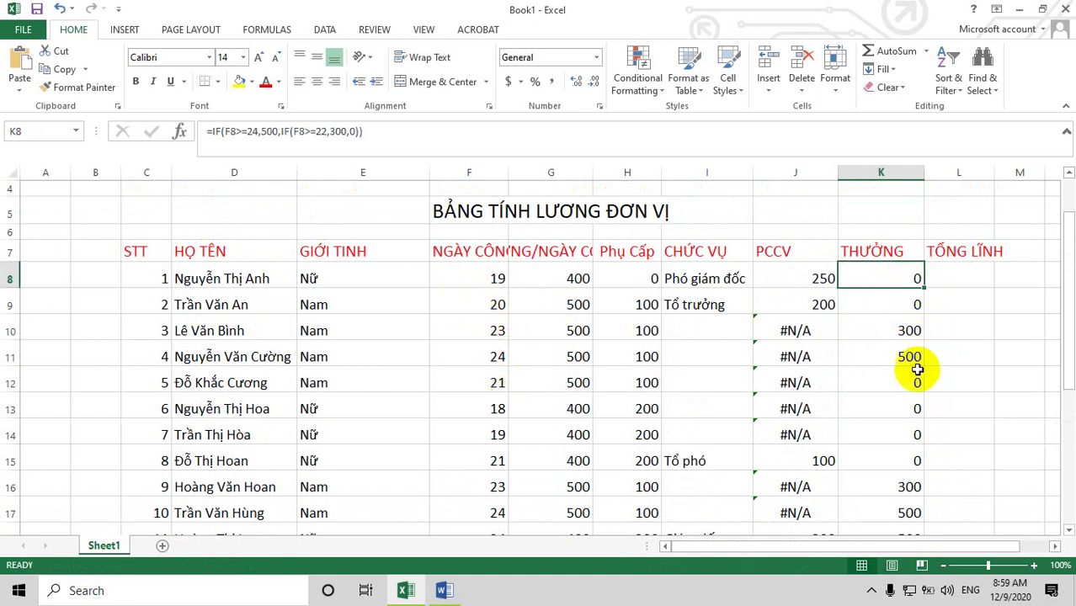
# - Make column K slightly narrower and review K8's bonus formula
pyautogui.scroll(-2, 921, 410)
pyautogui.scroll(2, 926, 421)
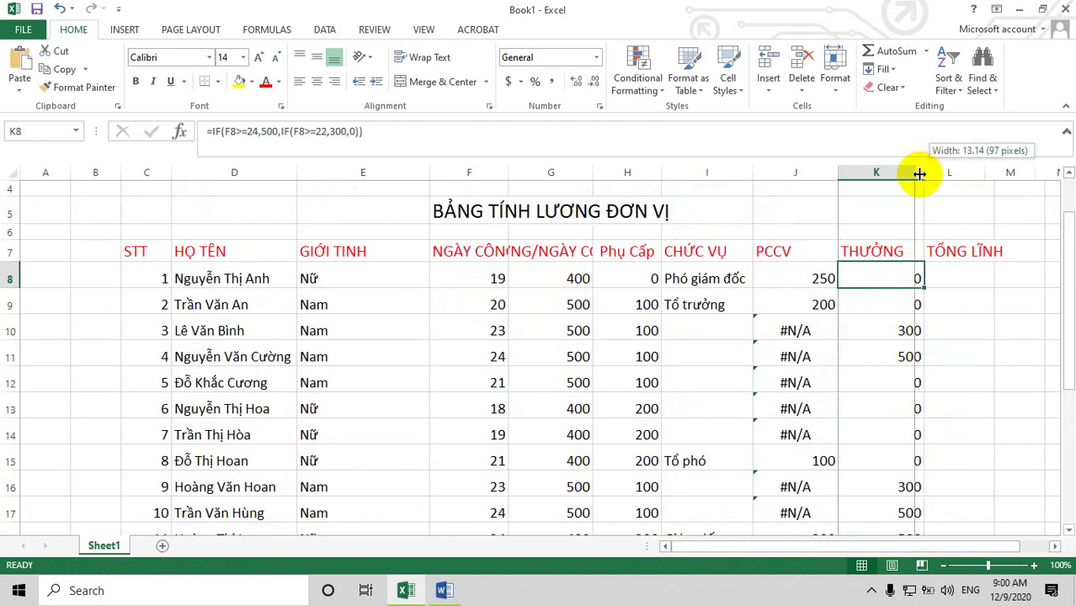
pyautogui.moveTo(929, 170); pyautogui.dragTo(915, 172)
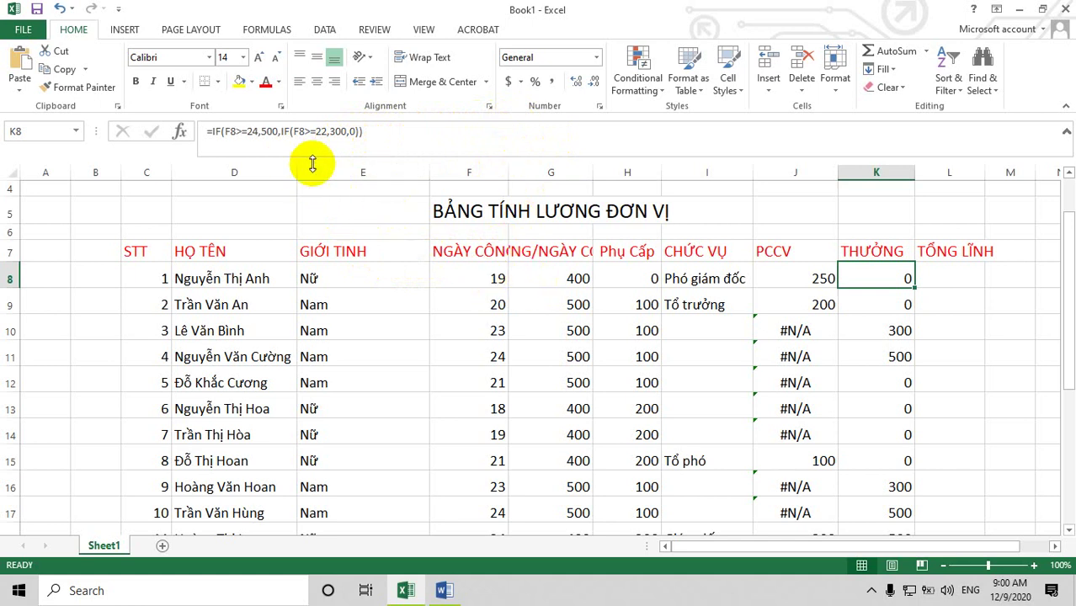
pyautogui.click(481, 131)
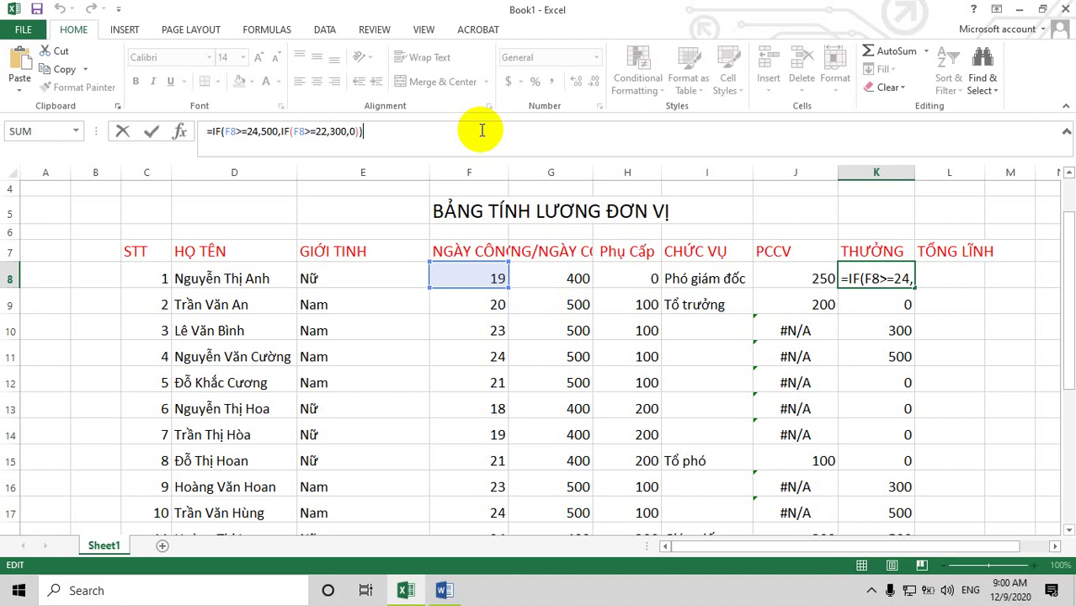
# - Enter =F8*G8+H8+J8+K8 in L8 to total the first row's pay as 7850
pyautogui.click(951, 283)
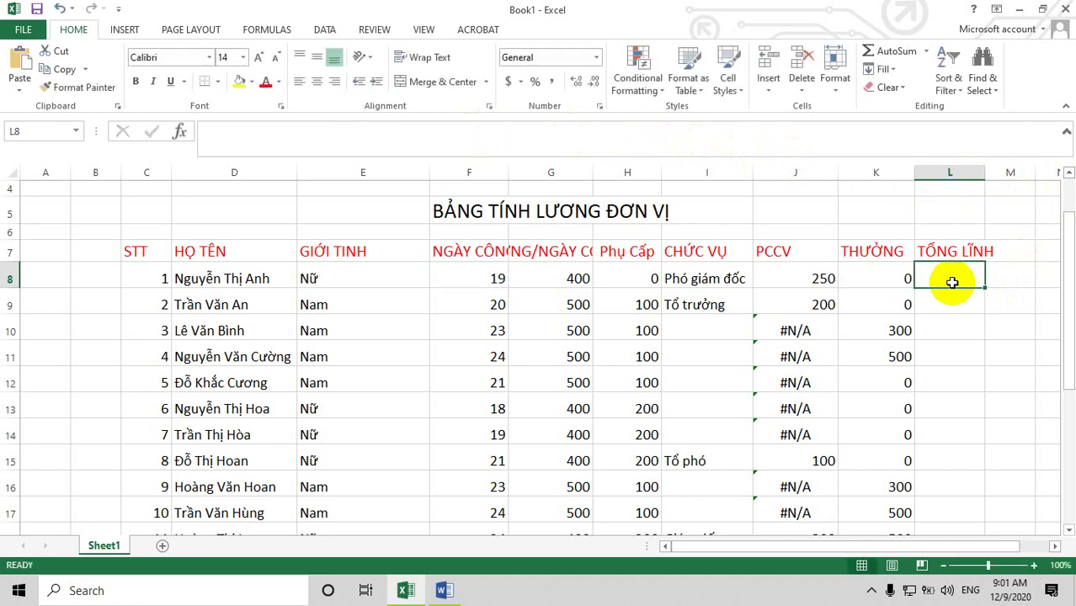
pyautogui.write('=')
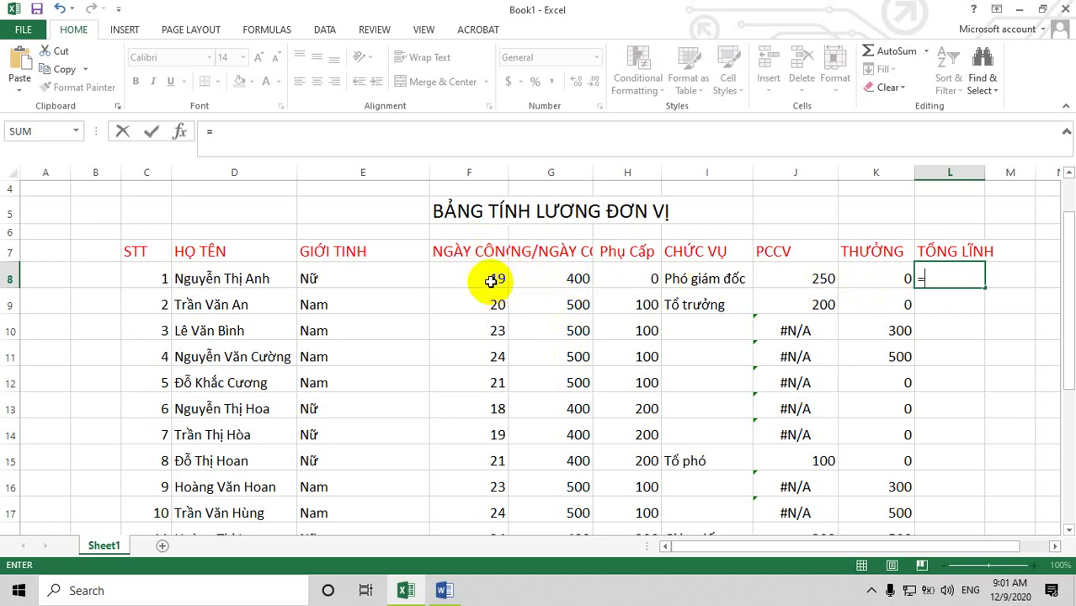
pyautogui.write('f')
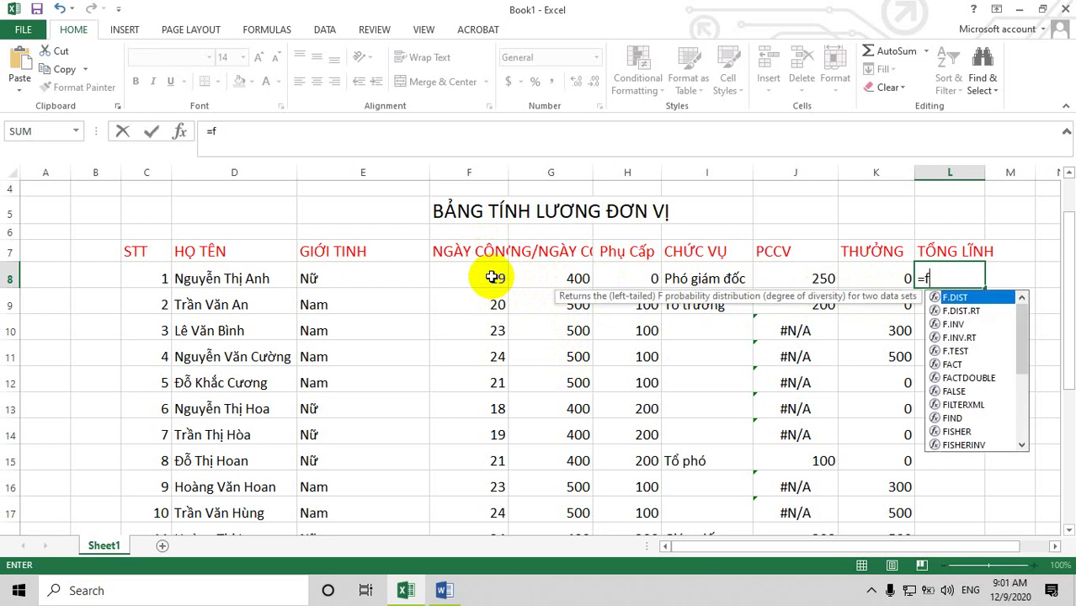
pyautogui.write('8*')
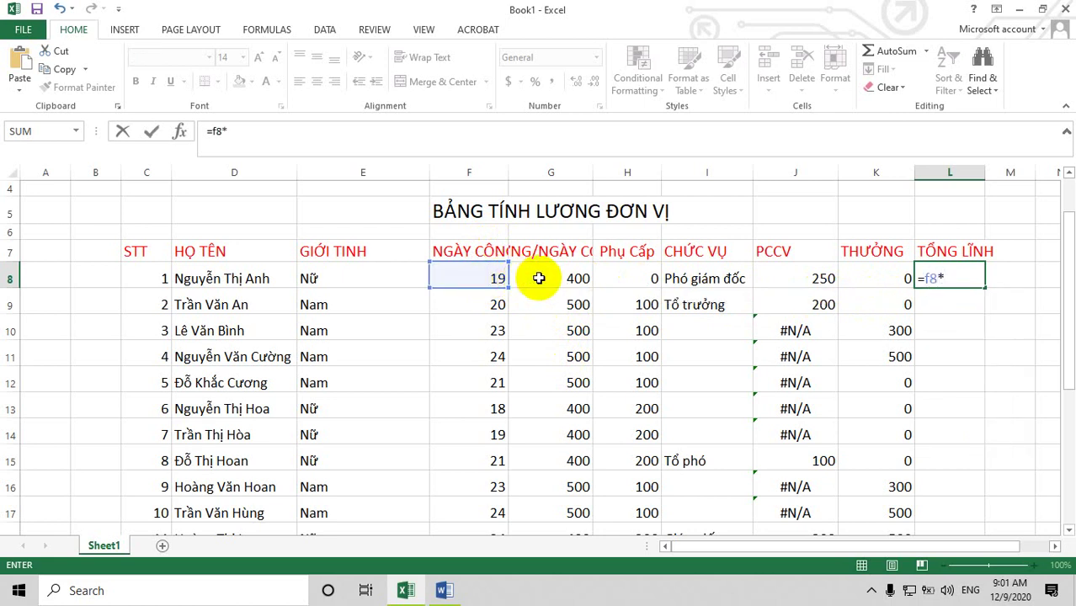
pyautogui.write('g')
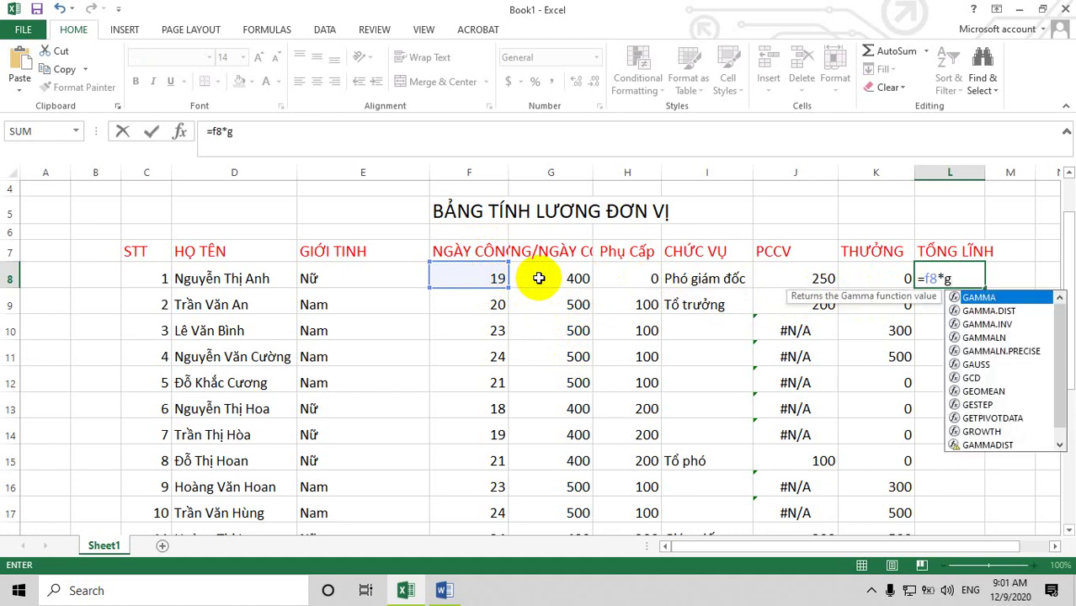
pyautogui.write('8')
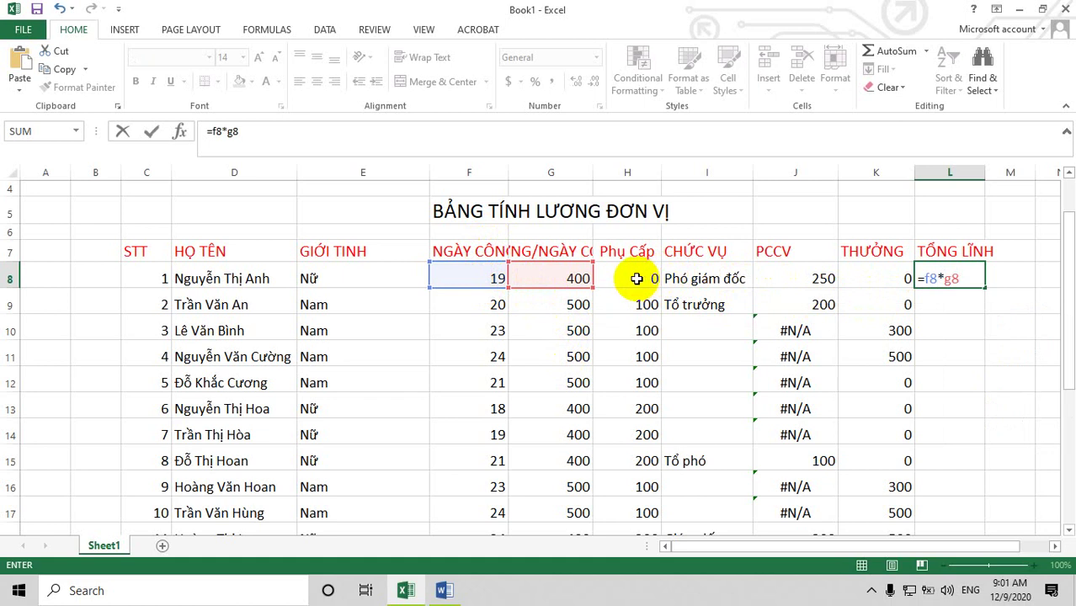
pyautogui.write('+')
pyautogui.write('h8')
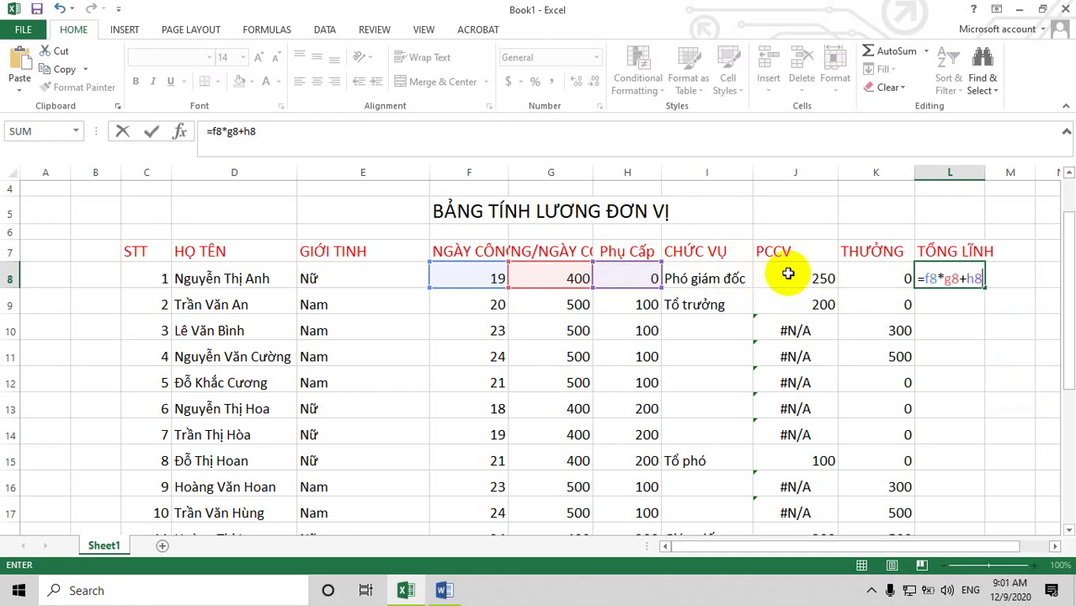
pyautogui.write('+j')
pyautogui.click(789, 274)
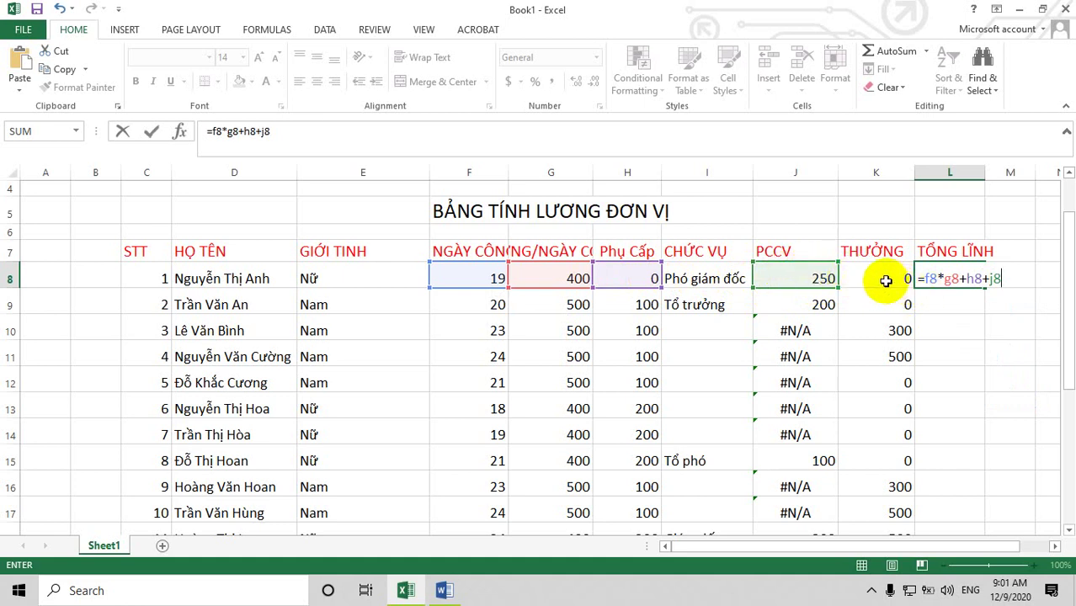
pyautogui.write('+k8')
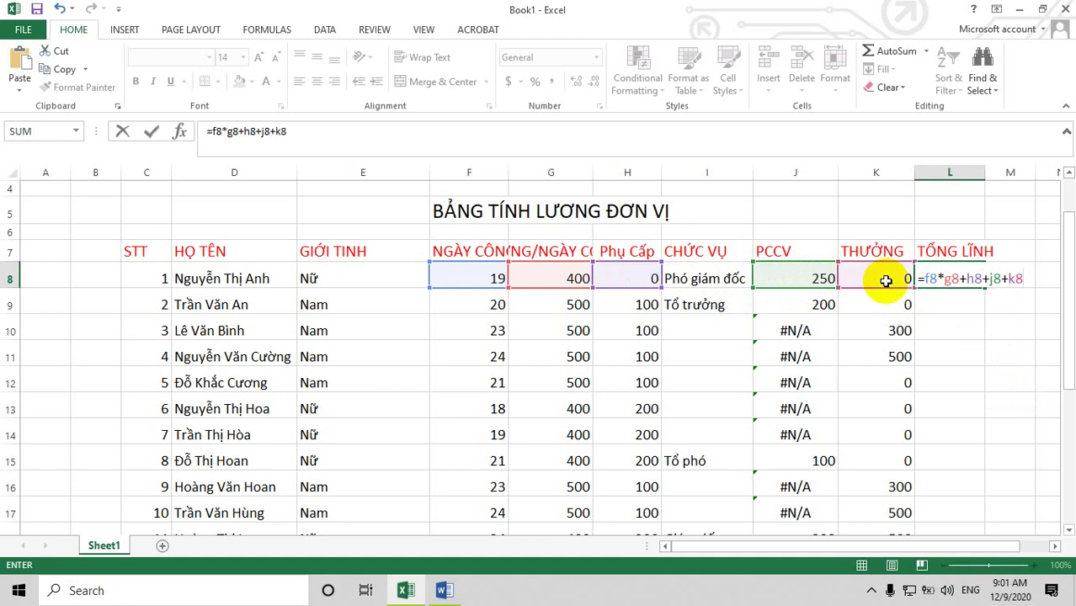
pyautogui.press('Return')
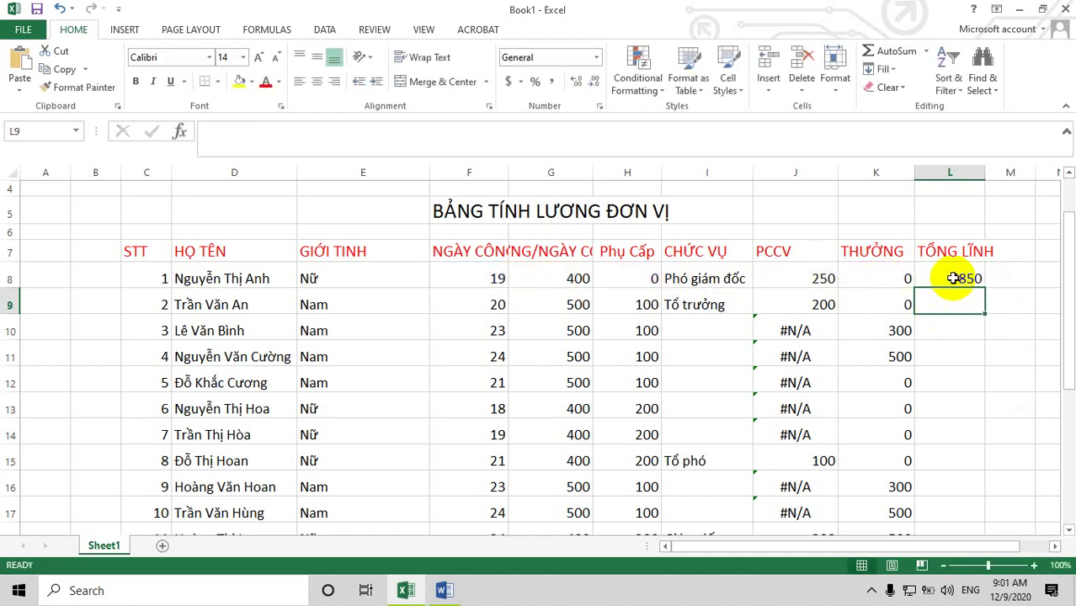
# - Fill L8's total formula down to L21, giving 7850, 10300 and 8700
pyautogui.click(964, 278)
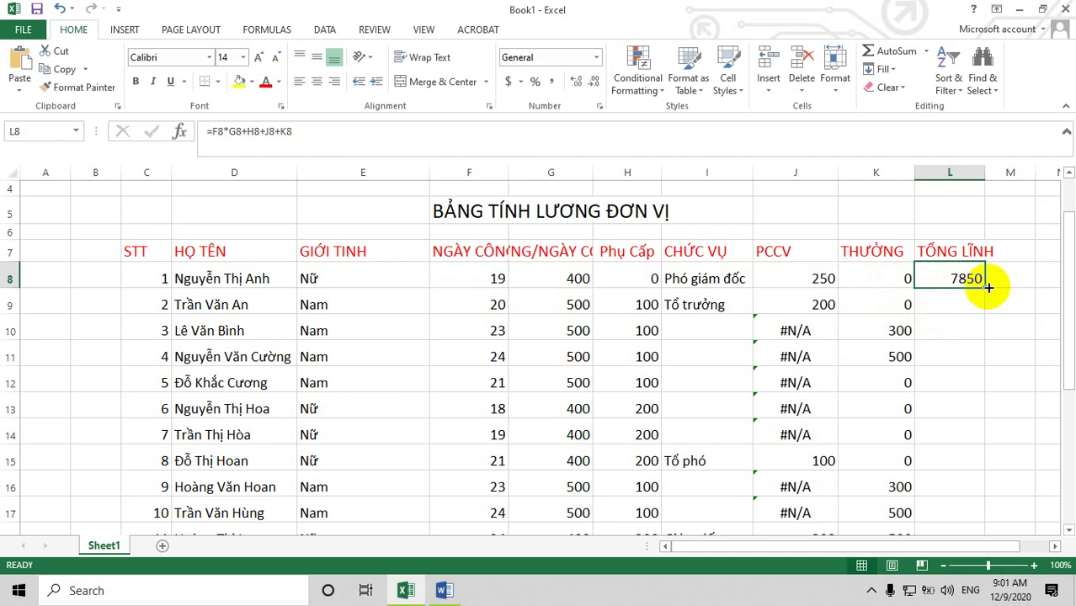
pyautogui.moveTo(989, 288); pyautogui.dragTo(998, 552)
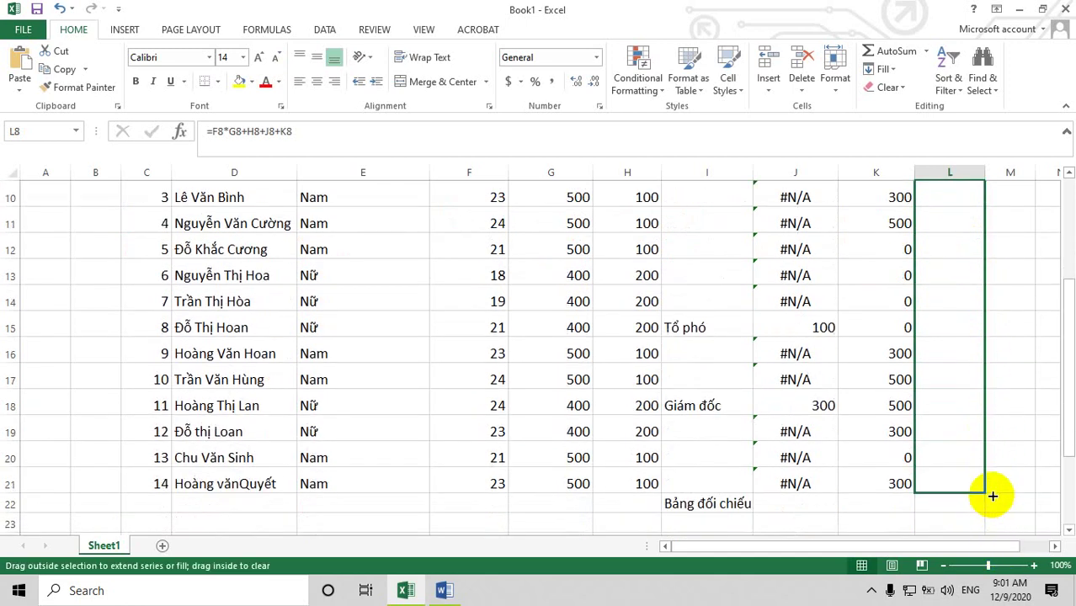
pyautogui.moveTo(998, 551); pyautogui.dragTo(991, 492)
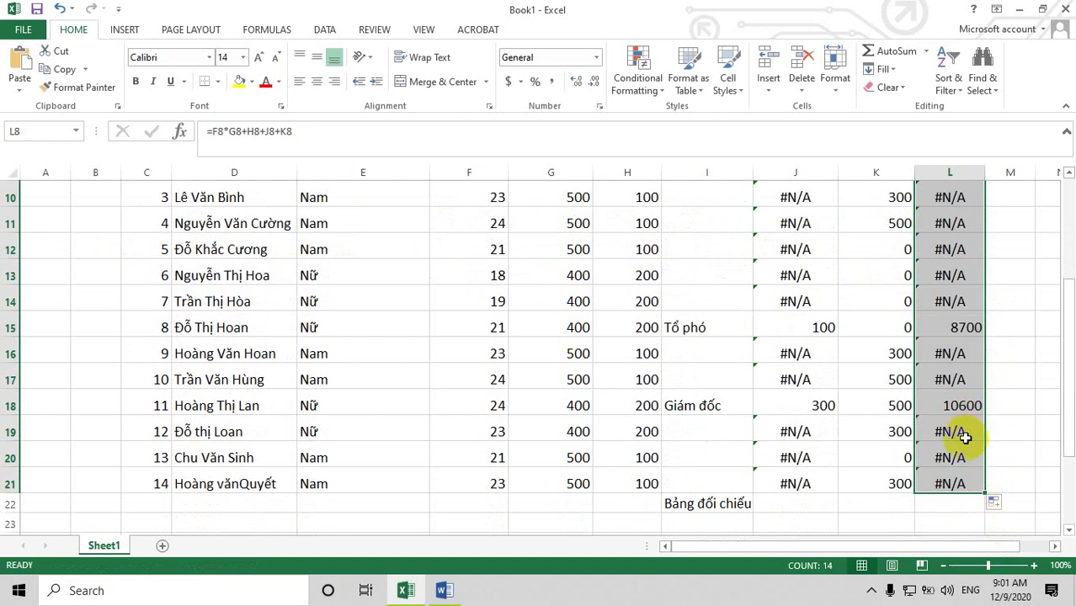
pyautogui.scroll(3, 977, 434)
pyautogui.click(958, 352)
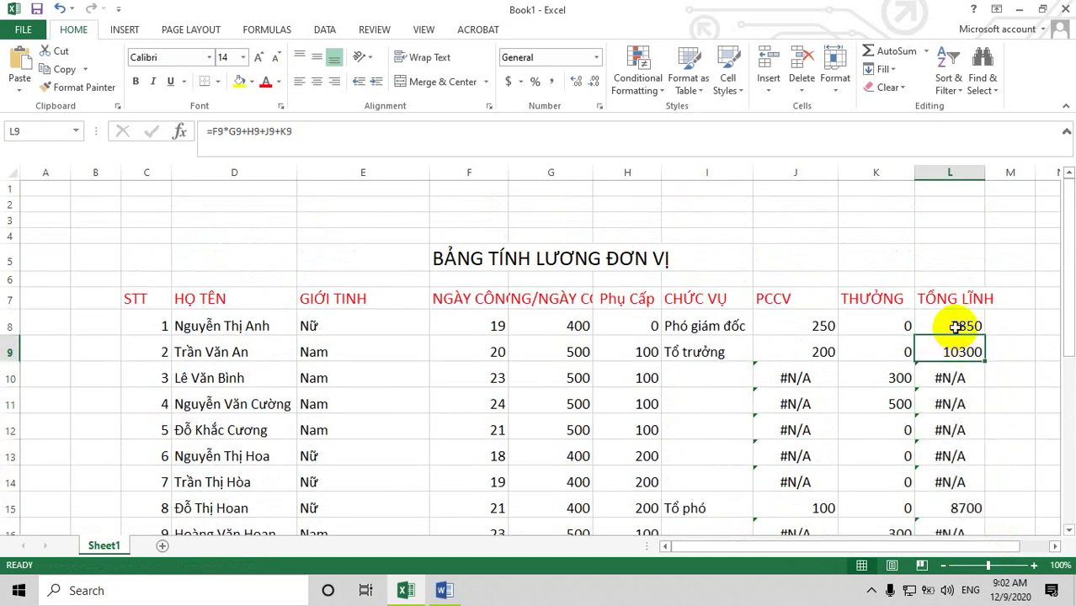
pyautogui.click(961, 324)
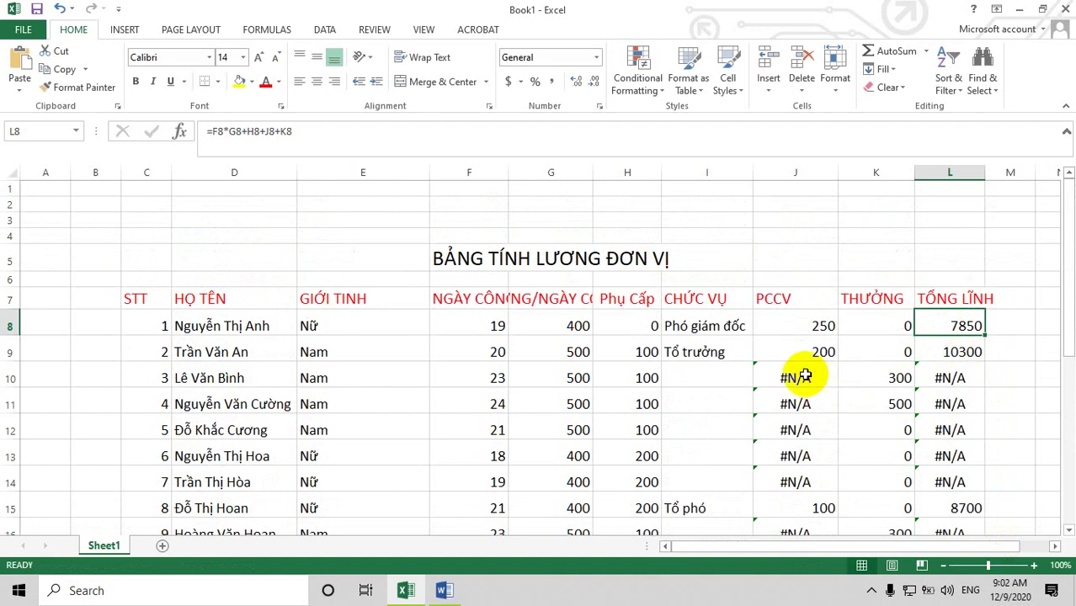
# - Inspect the PCCV lookup formulas in J8 and J9 and scroll through the table
pyautogui.click(817, 327)
pyautogui.click(817, 352)
pyautogui.scroll(-1, 745, 391)
pyautogui.scroll(-3, 747, 392)
pyautogui.scroll(-3, 747, 391)
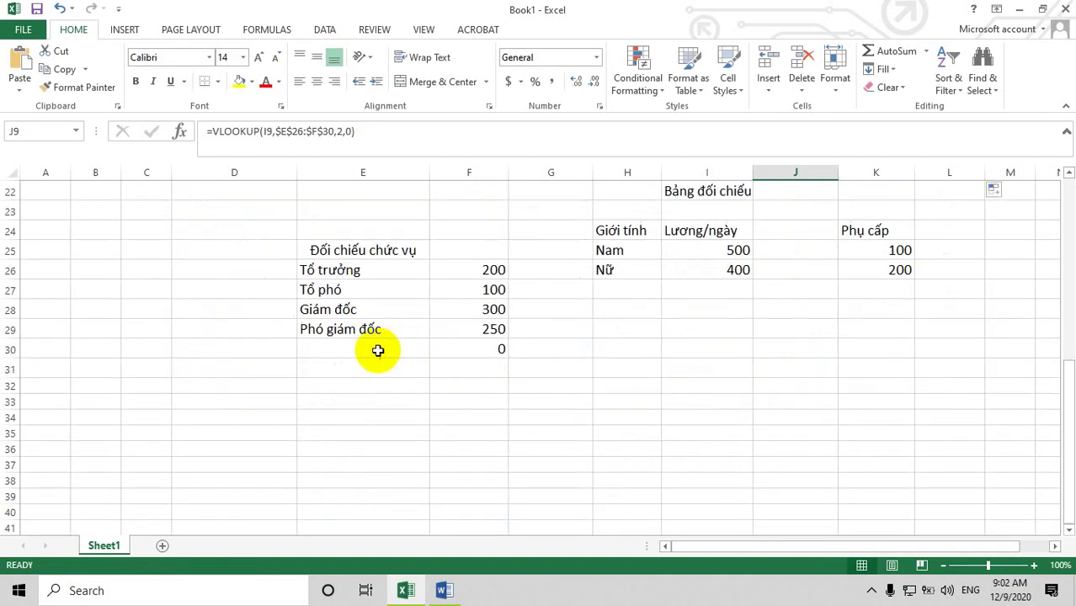
pyautogui.scroll(1, 389, 348)
pyautogui.scroll(2, 759, 327)
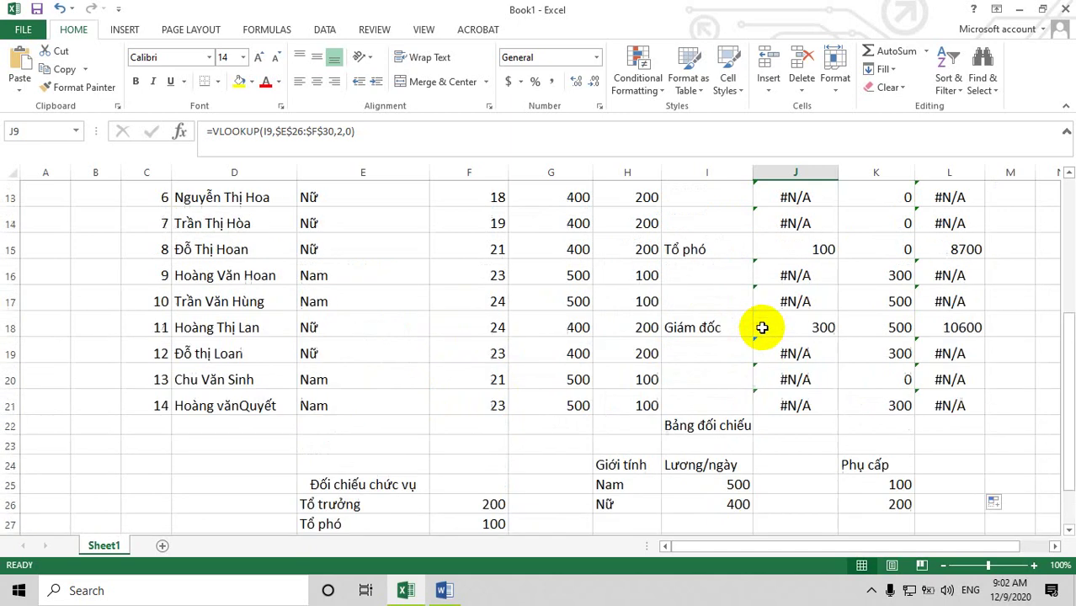
pyautogui.scroll(2, 812, 295)
pyautogui.scroll(1, 806, 316)
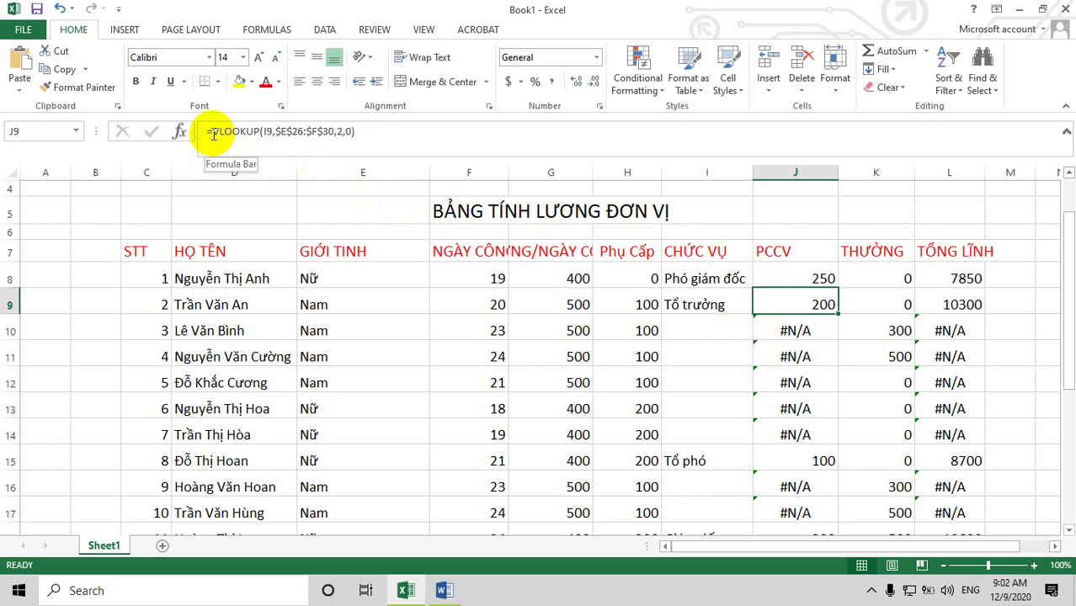
# - Wrap J9's VLOOKUP in IF(I8<>"", ..., 0) in the formula bar
pyautogui.click(214, 133)
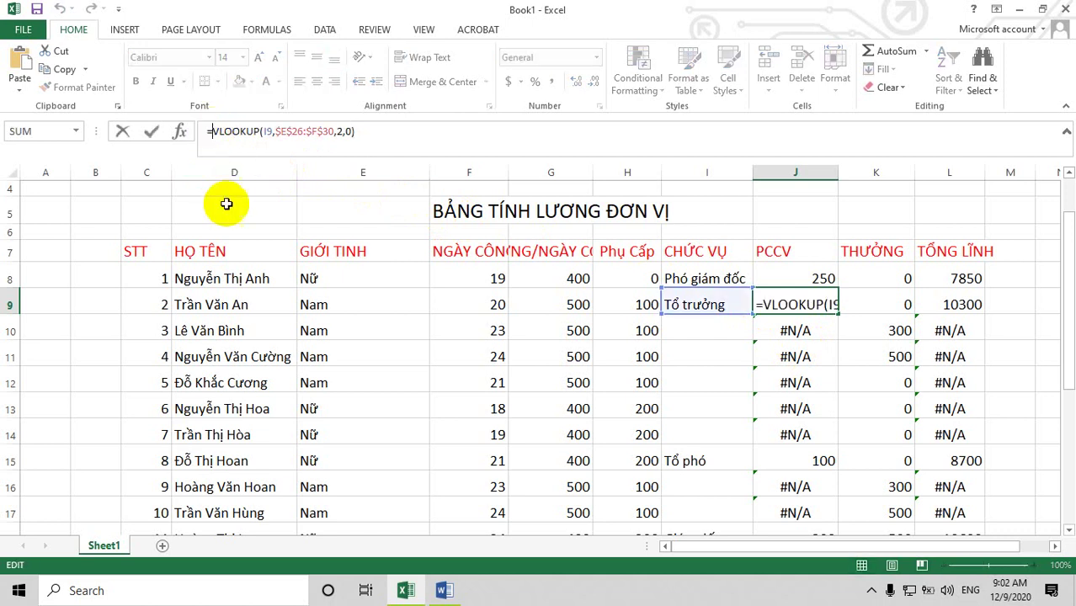
pyautogui.click(346, 173)
pyautogui.write('i')
pyautogui.press('BackSpace')
pyautogui.write('if')
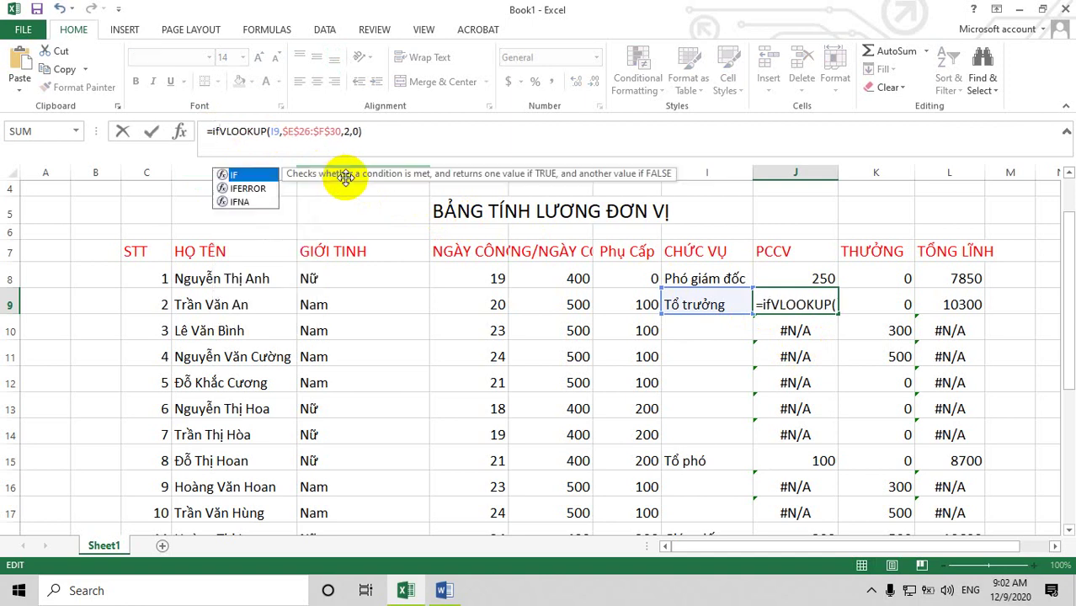
pyautogui.write('(')
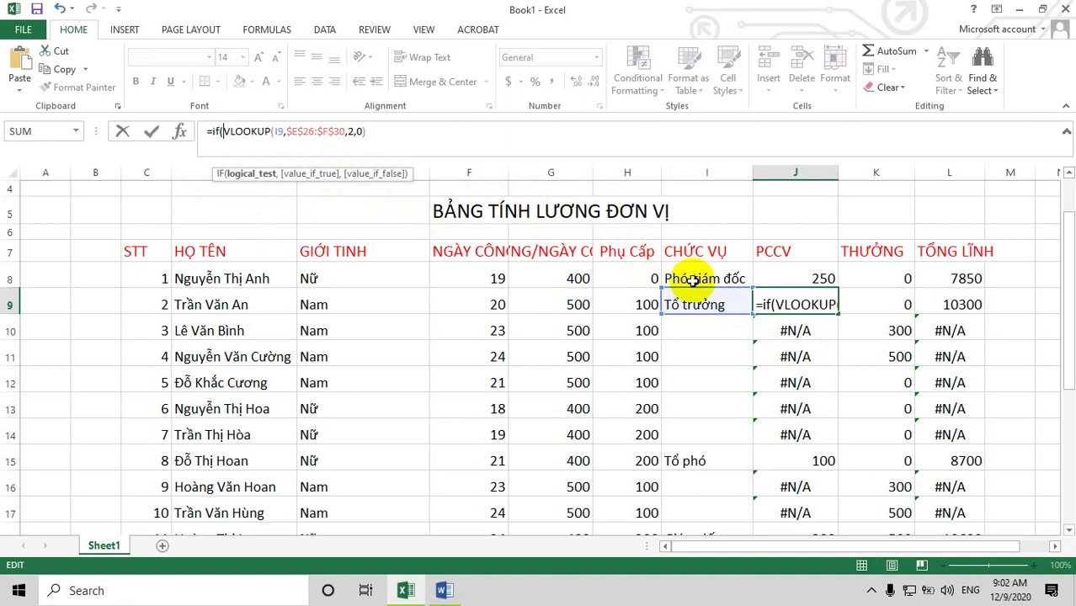
pyautogui.write('i8')
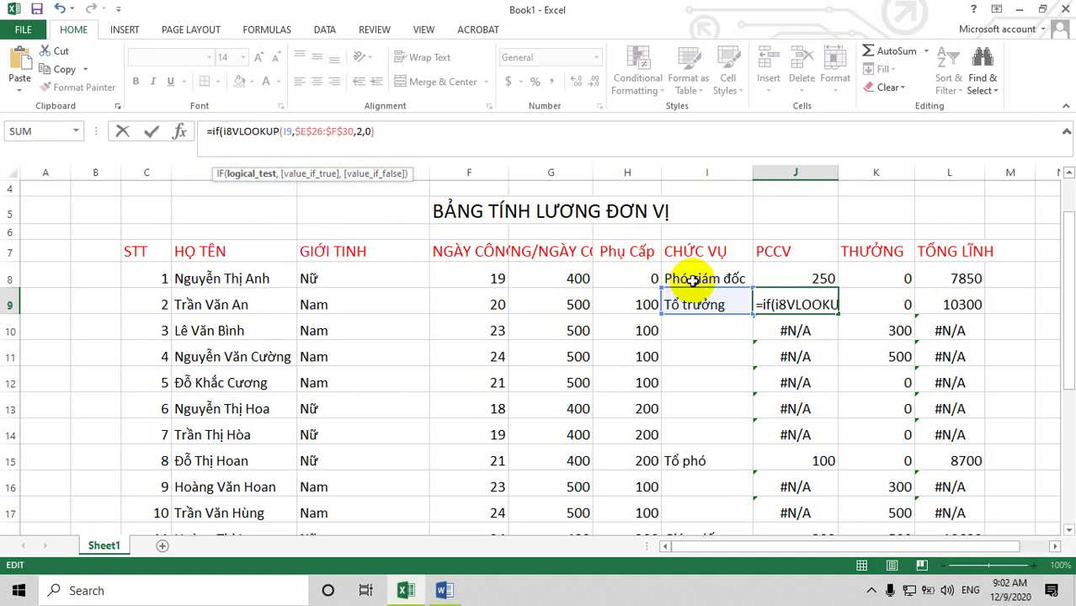
pyautogui.write('<>')
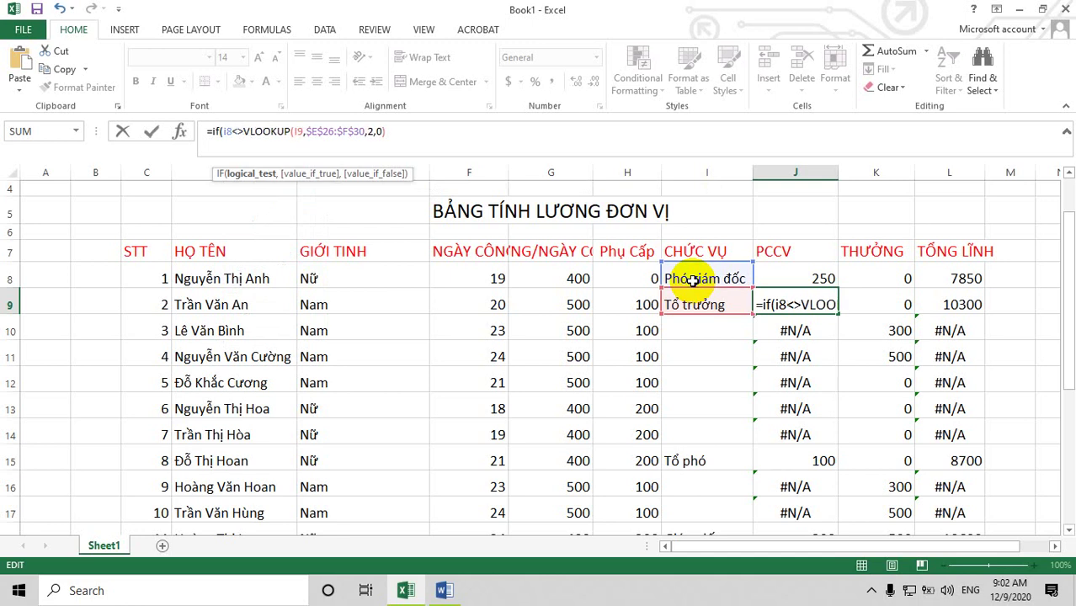
pyautogui.write('""')
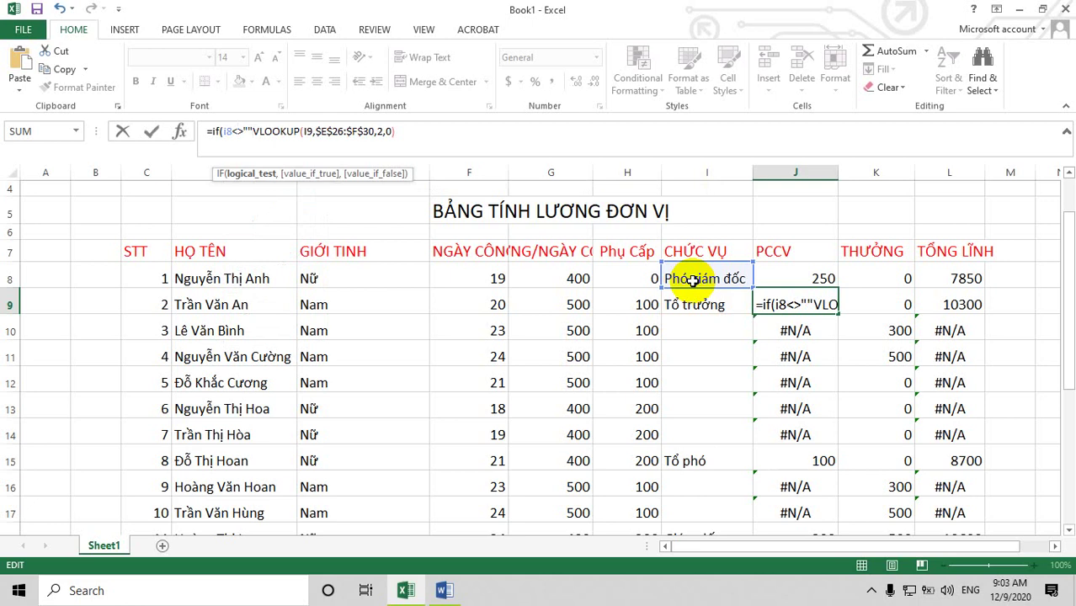
pyautogui.write(',')
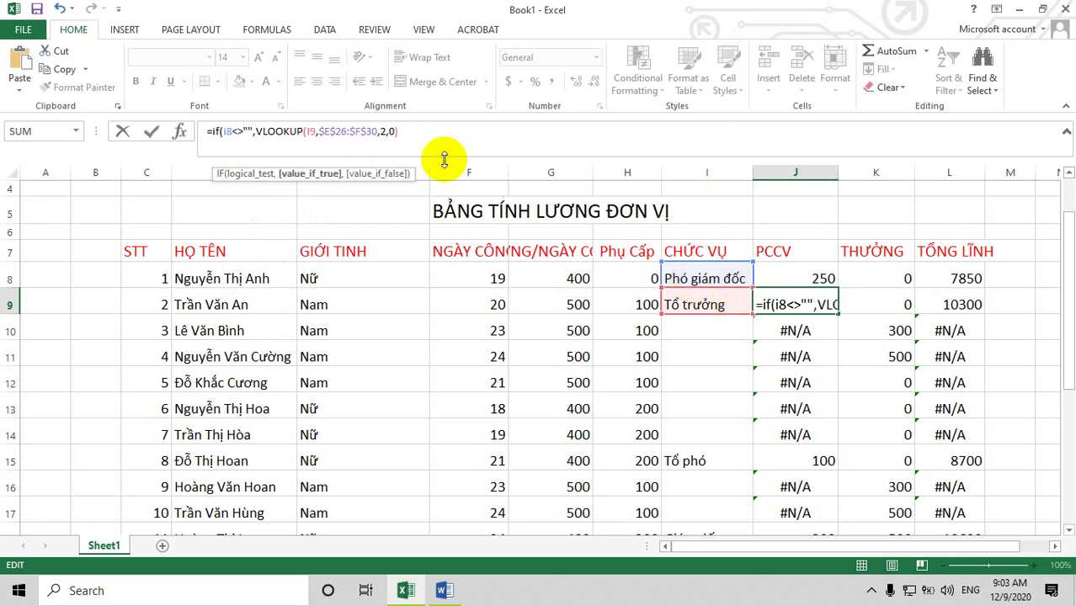
pyautogui.click(426, 131)
pyautogui.write(',')
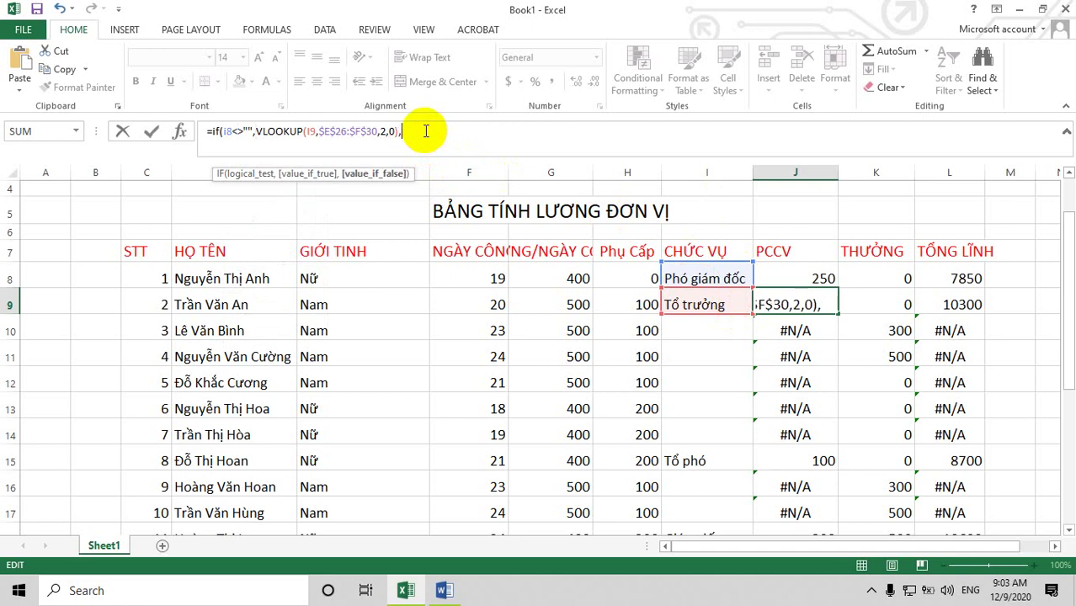
pyautogui.write('0')
pyautogui.write(')')
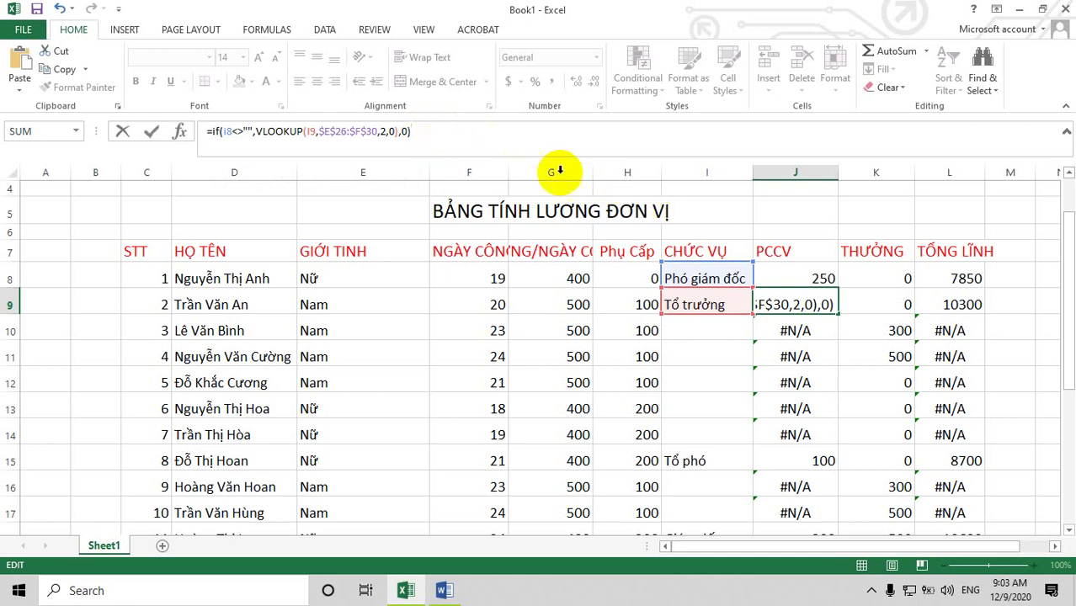
# - Copy the IF-wrapped formula text and cancel J9's unfinished edit
pyautogui.moveTo(412, 132); pyautogui.dragTo(204, 133)
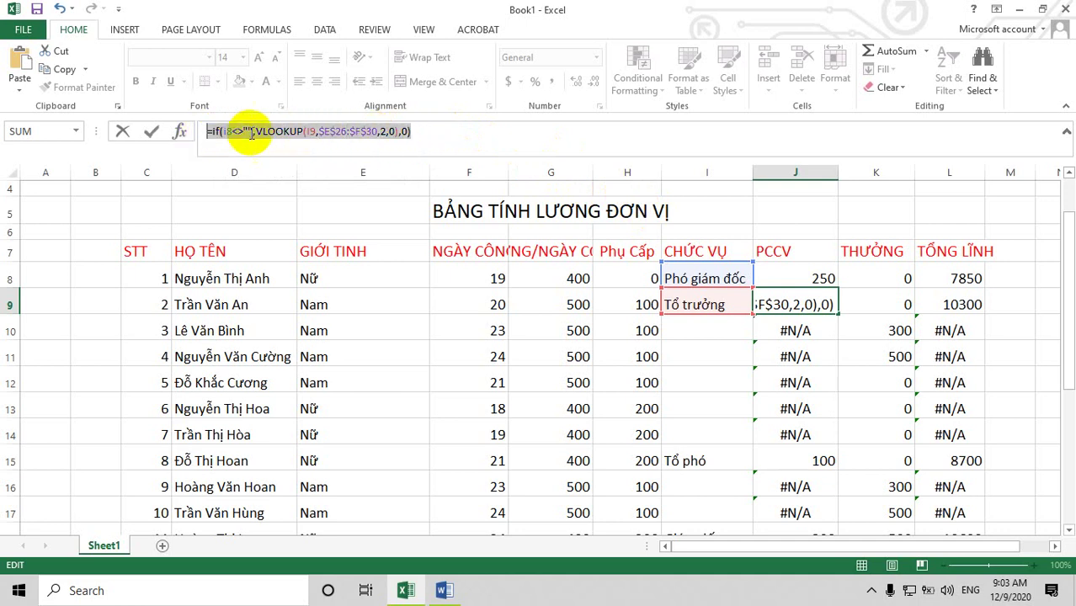
pyautogui.rightClick(278, 133)
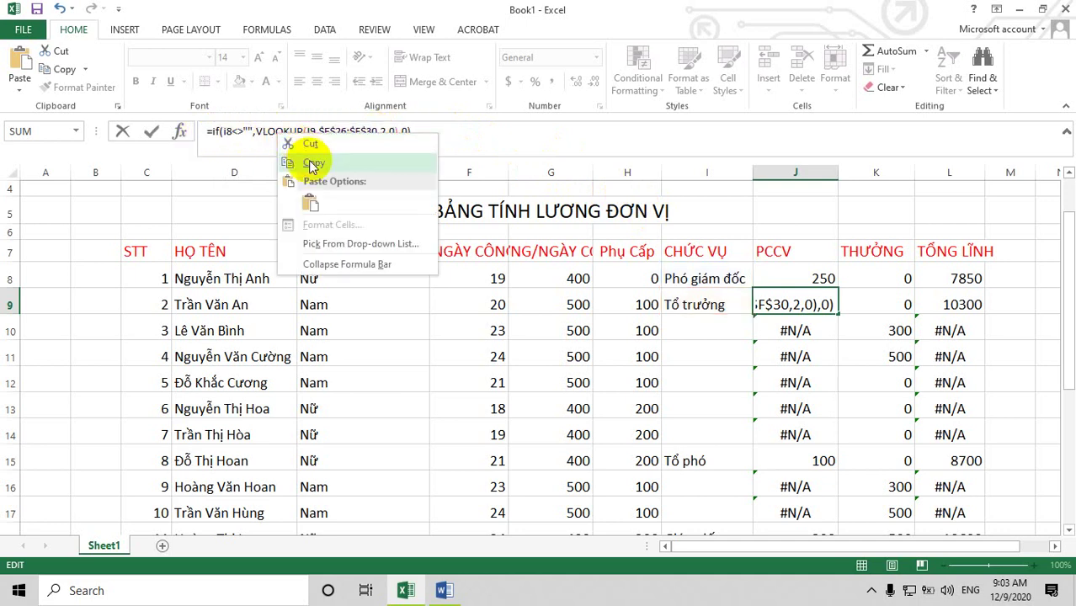
pyautogui.click(311, 164)
pyautogui.write('=')
pyautogui.click(791, 330)
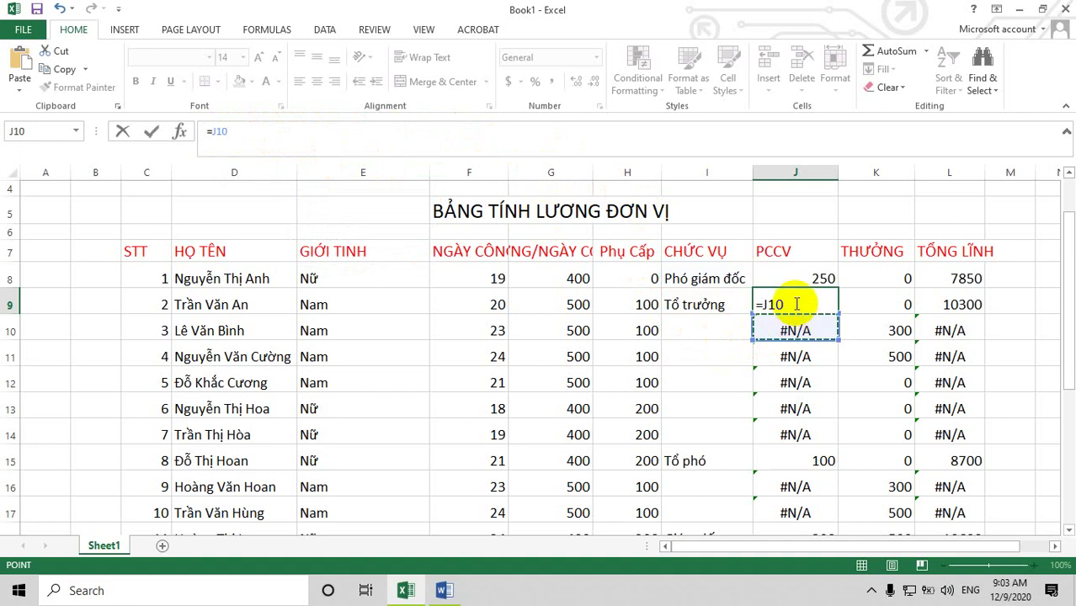
pyautogui.press('Escape')
# - Replace J8 with =IF(I8<>"",VLOOKUP(I9,$E$26:$F$30,2,0),0) and fill it down to J21
pyautogui.click(802, 279)
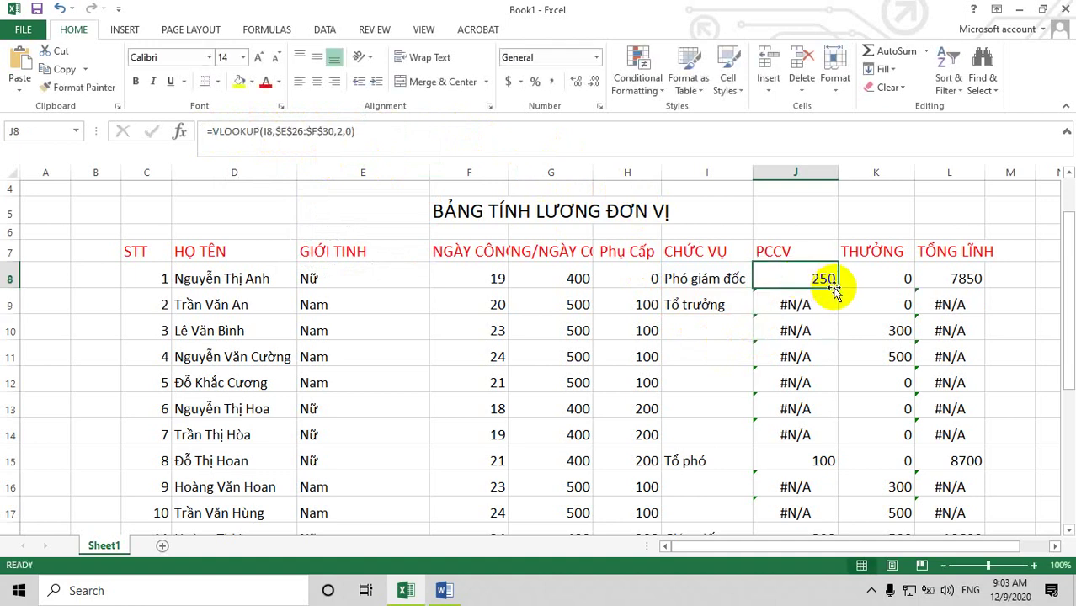
pyautogui.moveTo(839, 288); pyautogui.dragTo(840, 288)
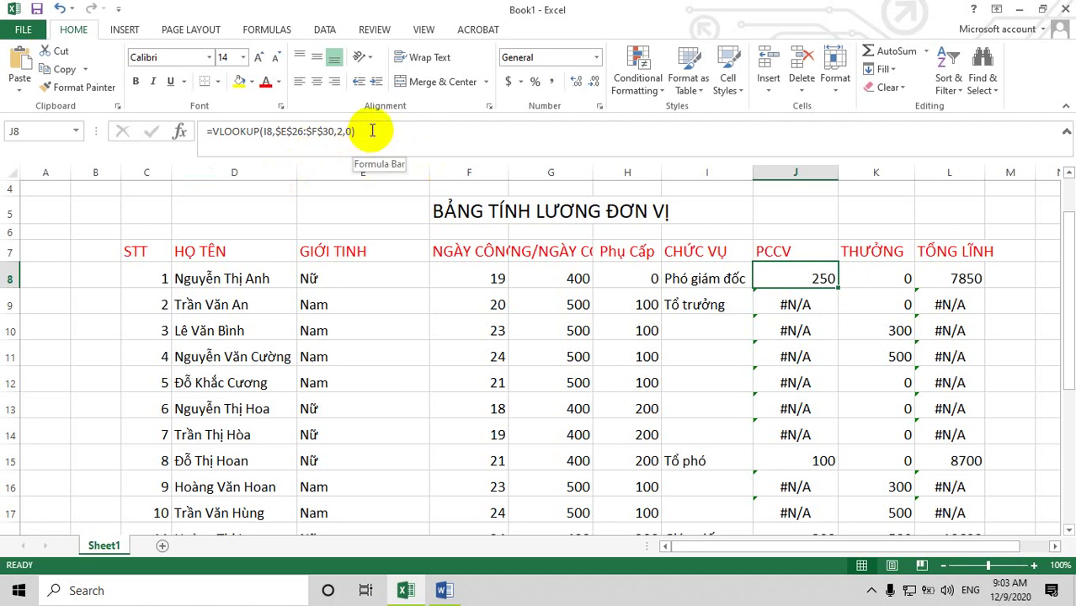
pyautogui.moveTo(372, 131); pyautogui.dragTo(198, 131)
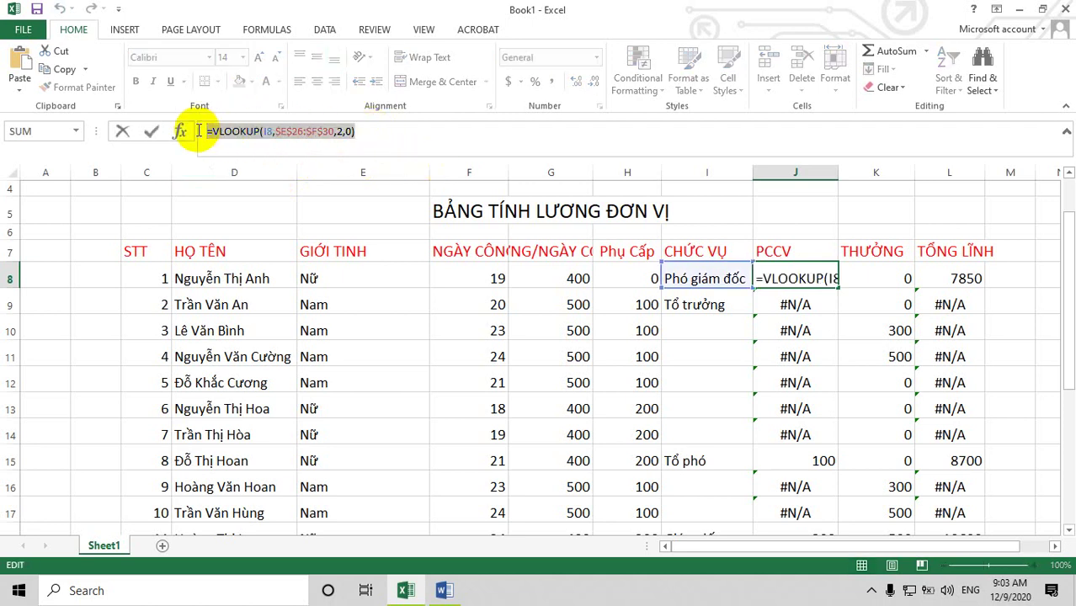
pyautogui.press('Delete')
pyautogui.hotkey('ctrl', 'v')
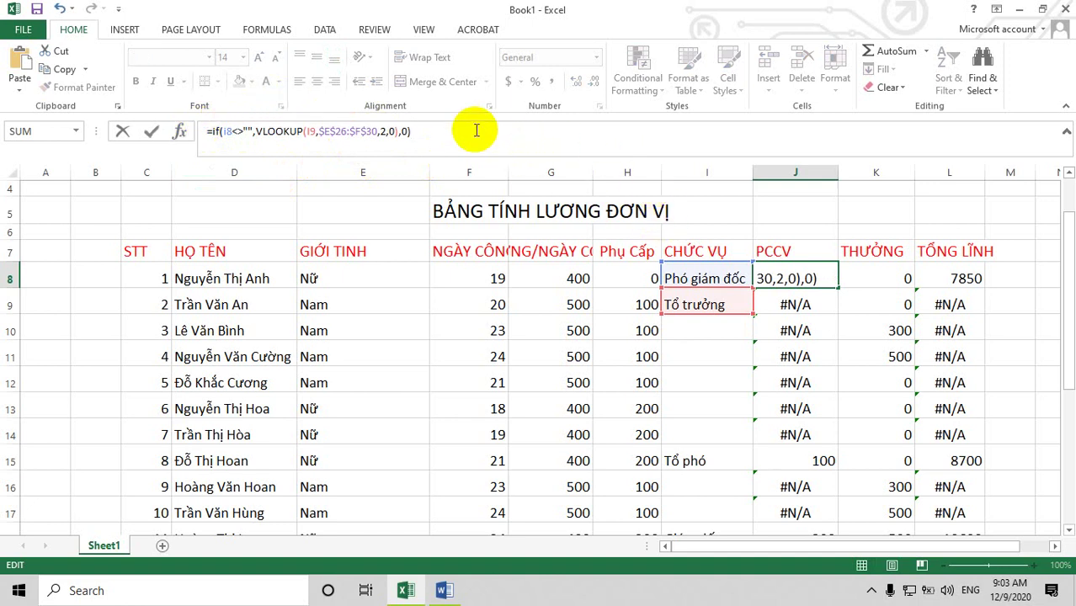
pyautogui.hotkey('ctrl', 'Return')
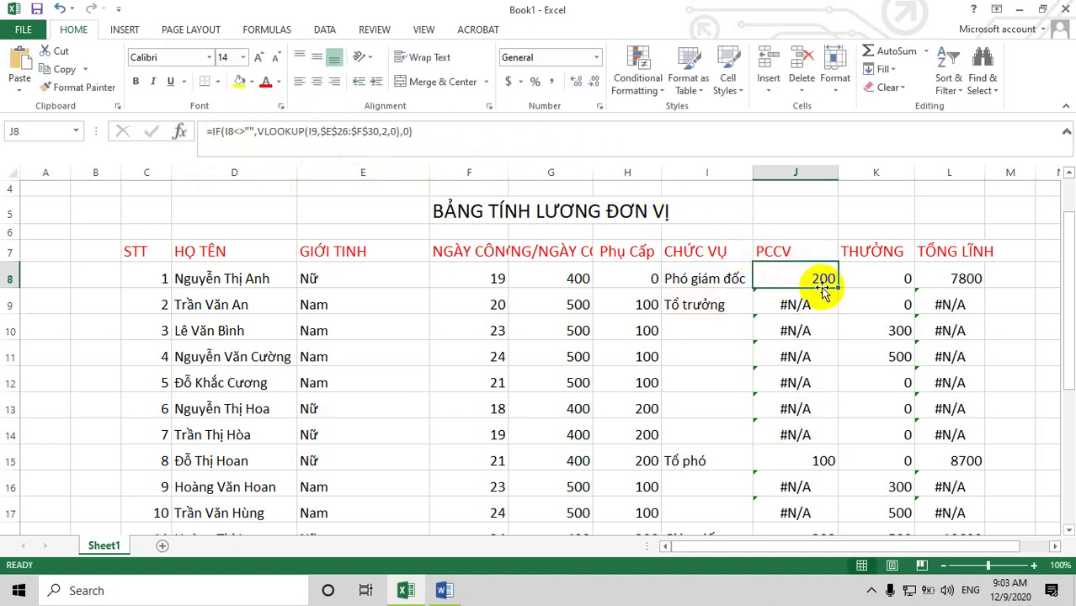
pyautogui.moveTo(838, 288)
pyautogui.mouseDown()
pyautogui.moveTo(845, 564)
pyautogui.moveTo(837, 506)
pyautogui.mouseUp()
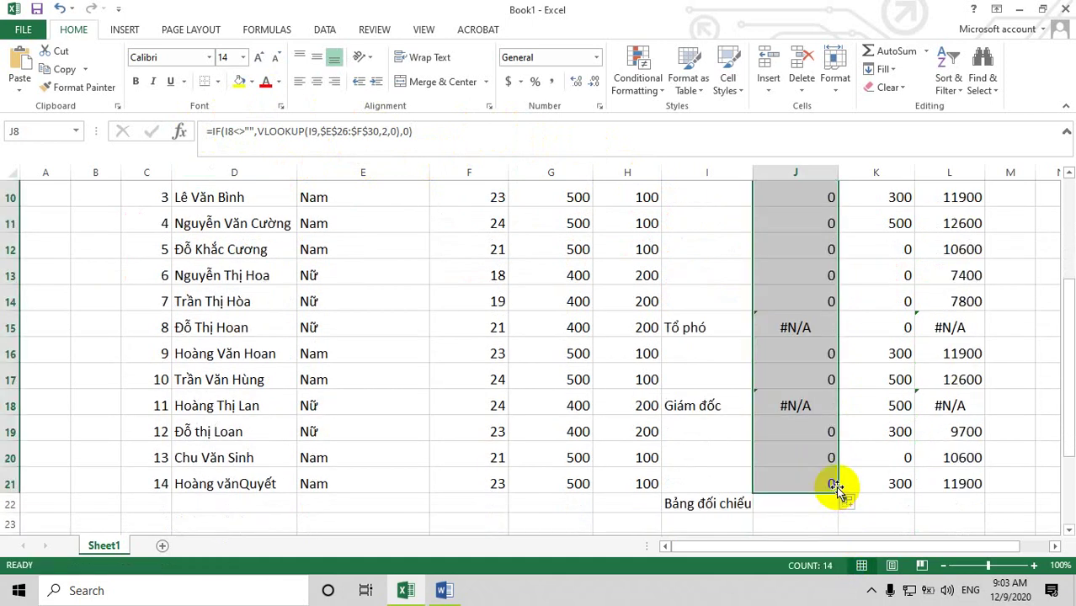
pyautogui.click(795, 327)
pyautogui.scroll(2, 795, 329)
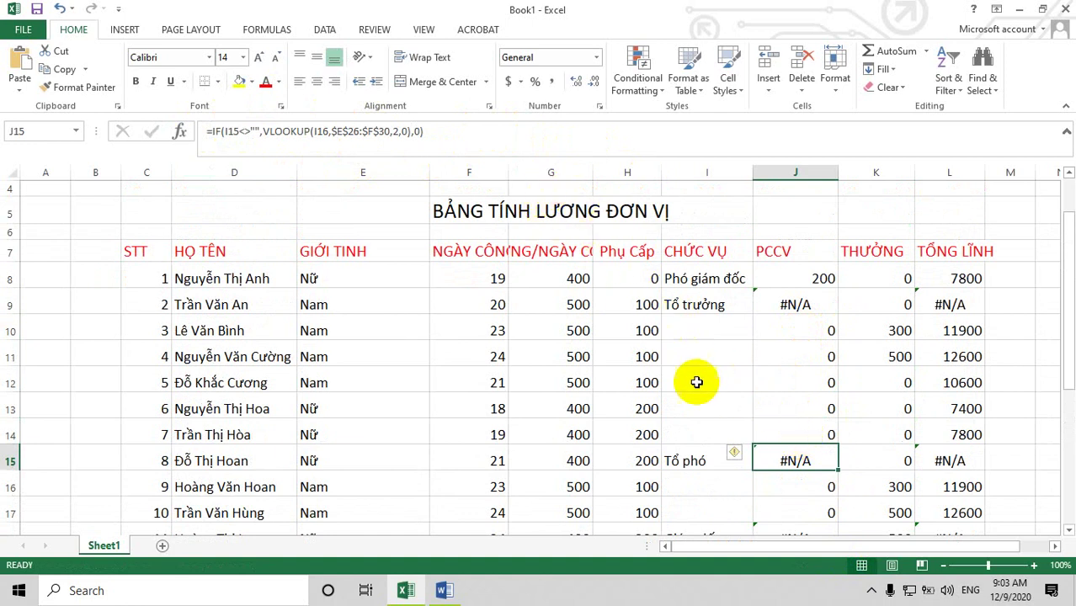
pyautogui.scroll(-3, 616, 467)
pyautogui.scroll(-3, 616, 466)
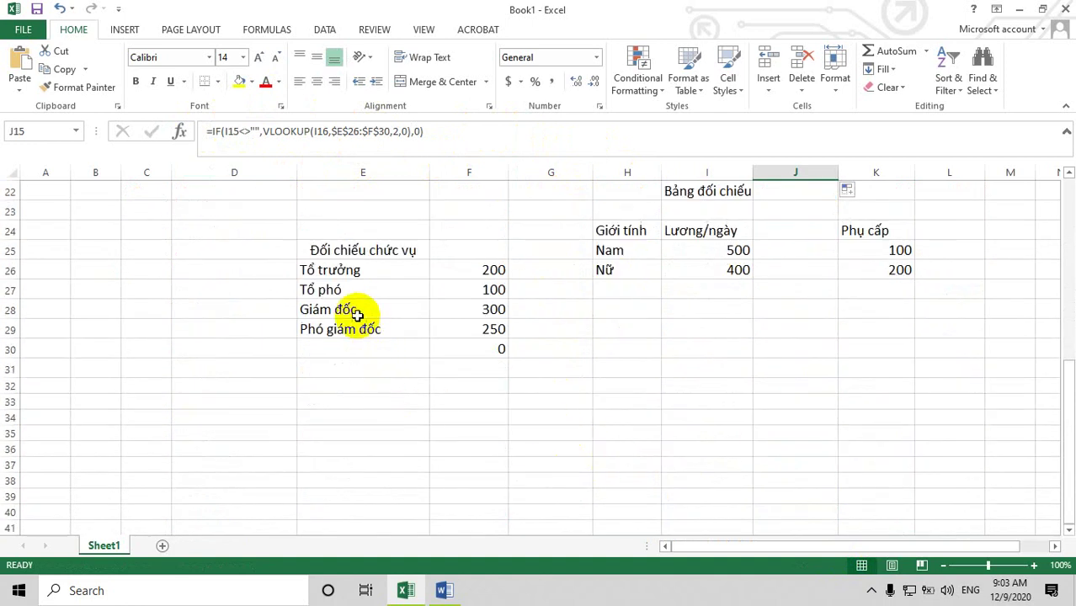
pyautogui.click(479, 290)
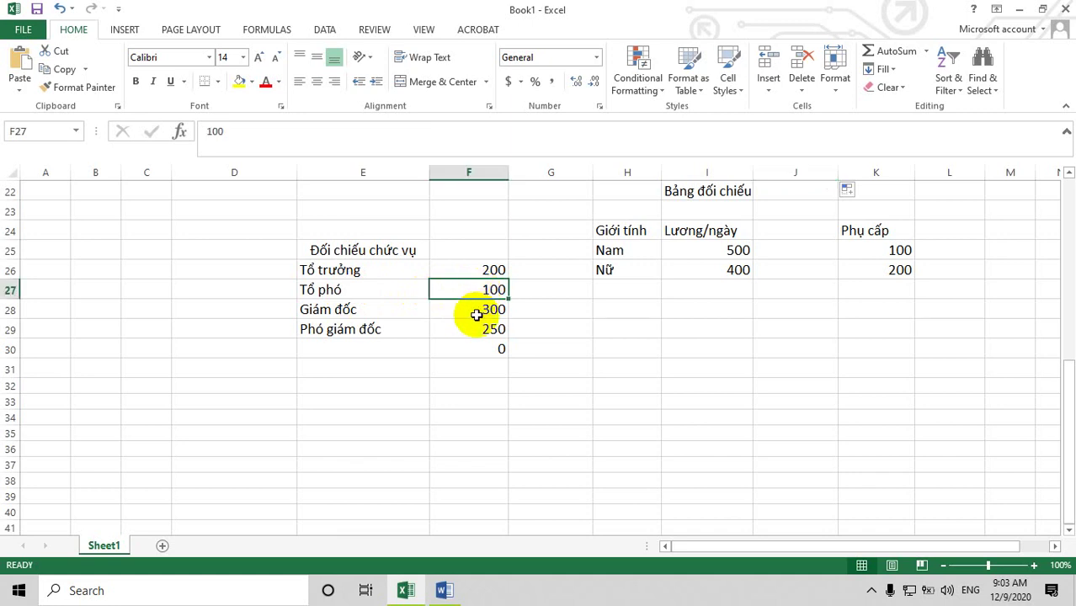
pyautogui.scroll(2, 480, 321)
pyautogui.scroll(3, 556, 309)
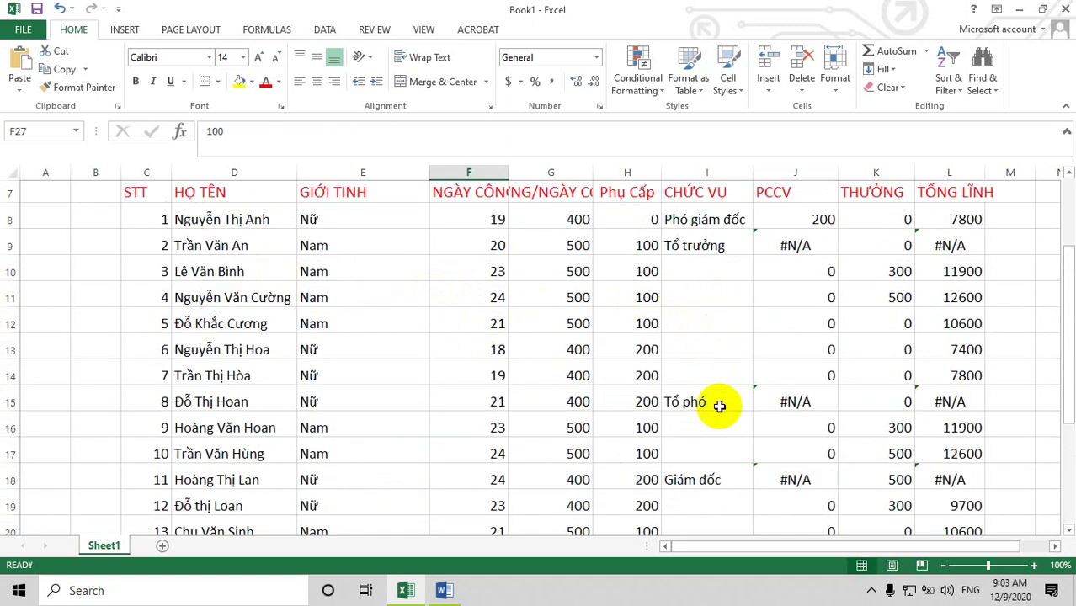
pyautogui.scroll(-4, 721, 473)
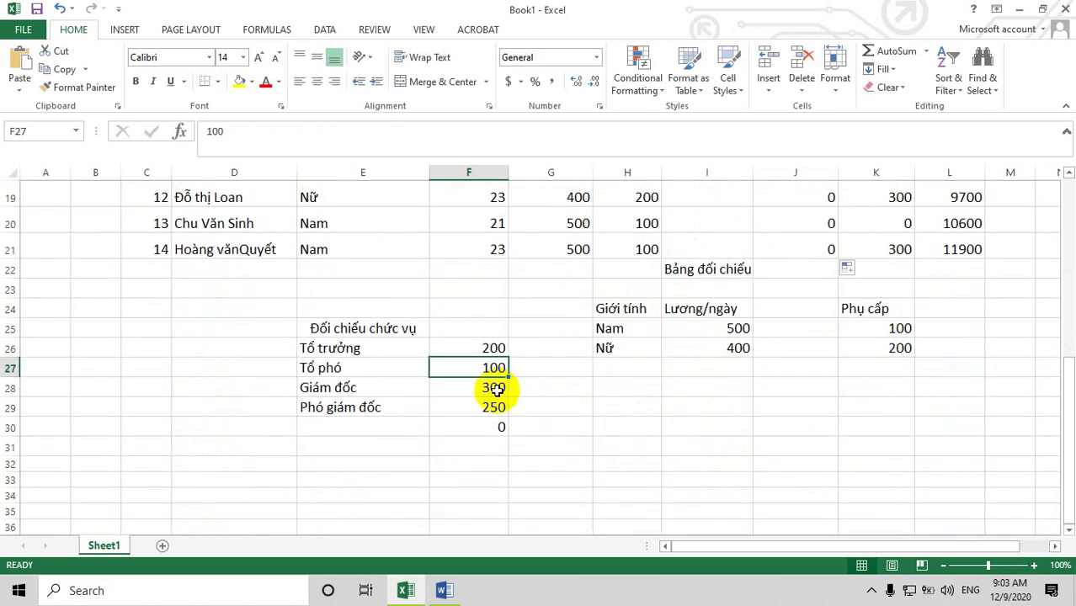
pyautogui.scroll(3, 556, 383)
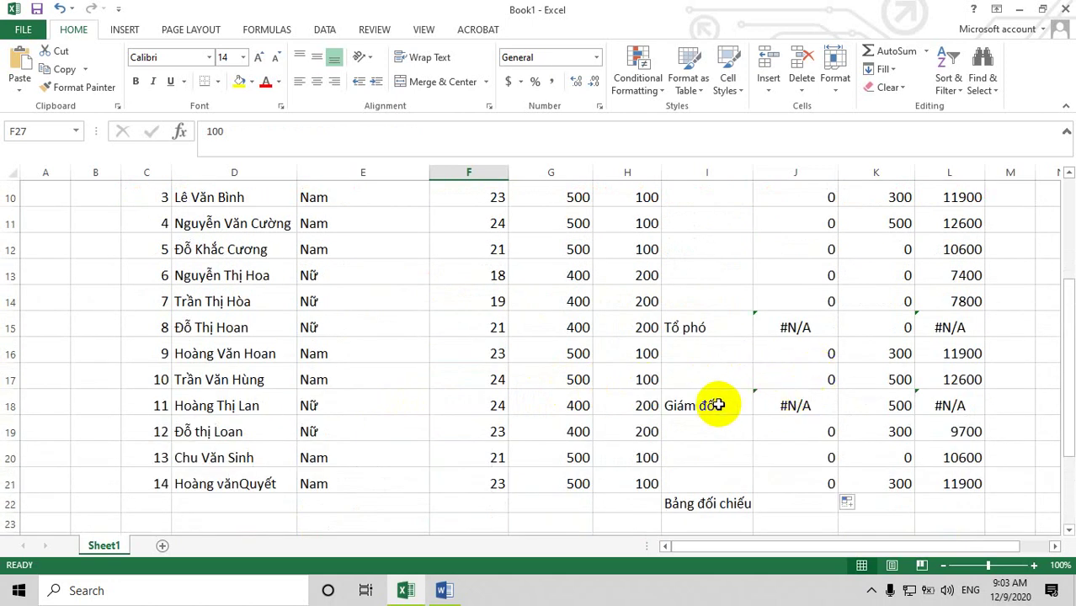
pyautogui.scroll(-3, 717, 405)
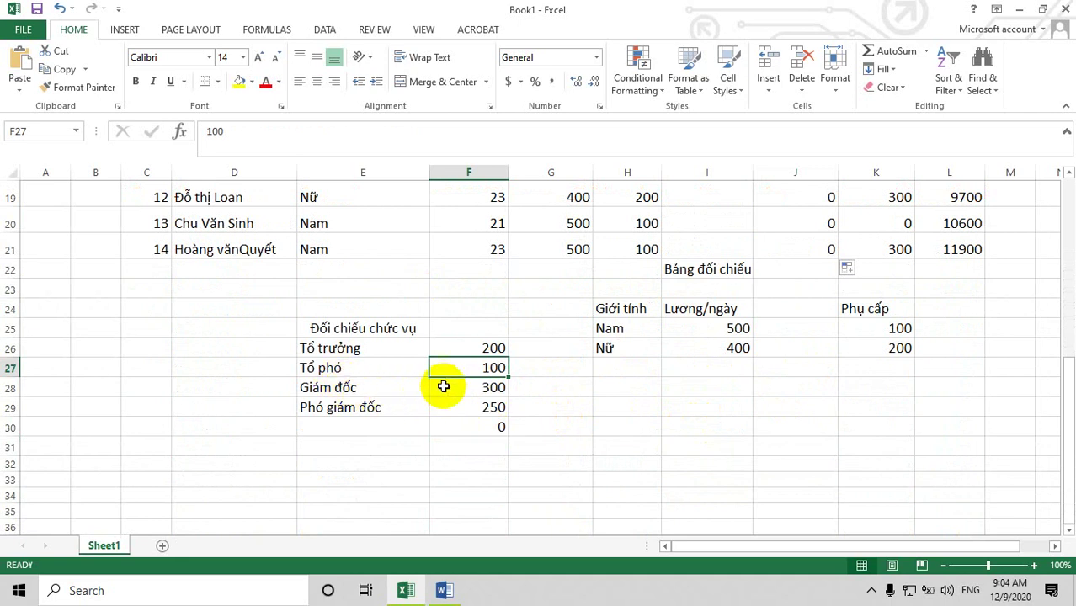
pyautogui.scroll(4, 443, 387)
pyautogui.scroll(3, 444, 386)
pyautogui.click(804, 326)
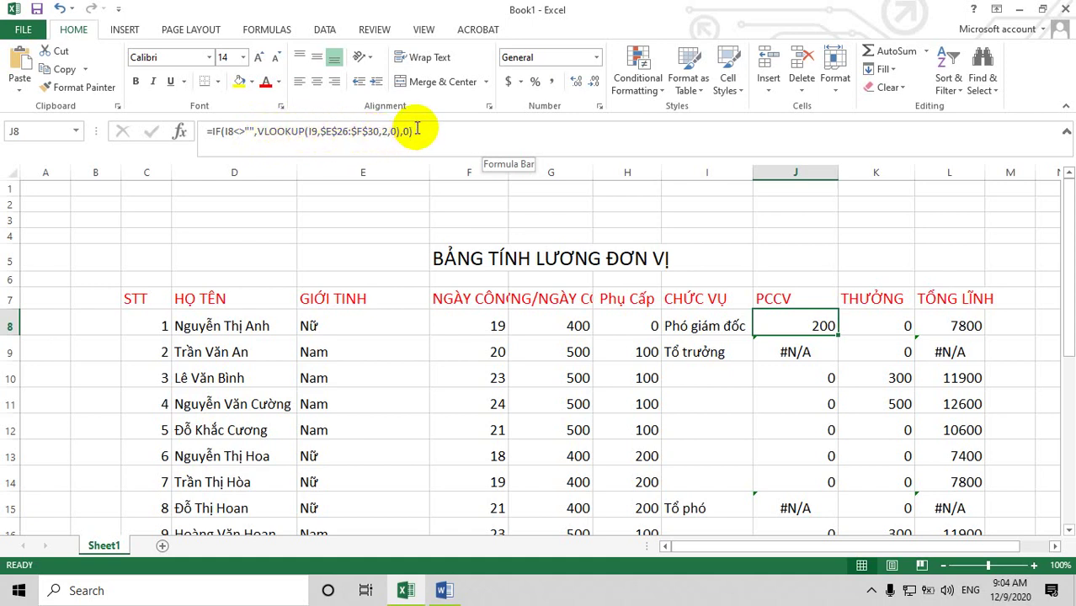
# - Remove the exact-match argument from J8's VLOOKUP so it uses approximate match
pyautogui.scroll(-1, 828, 356)
pyautogui.scroll(-1, 829, 356)
pyautogui.scroll(-2, 826, 356)
pyautogui.scroll(-2, 827, 356)
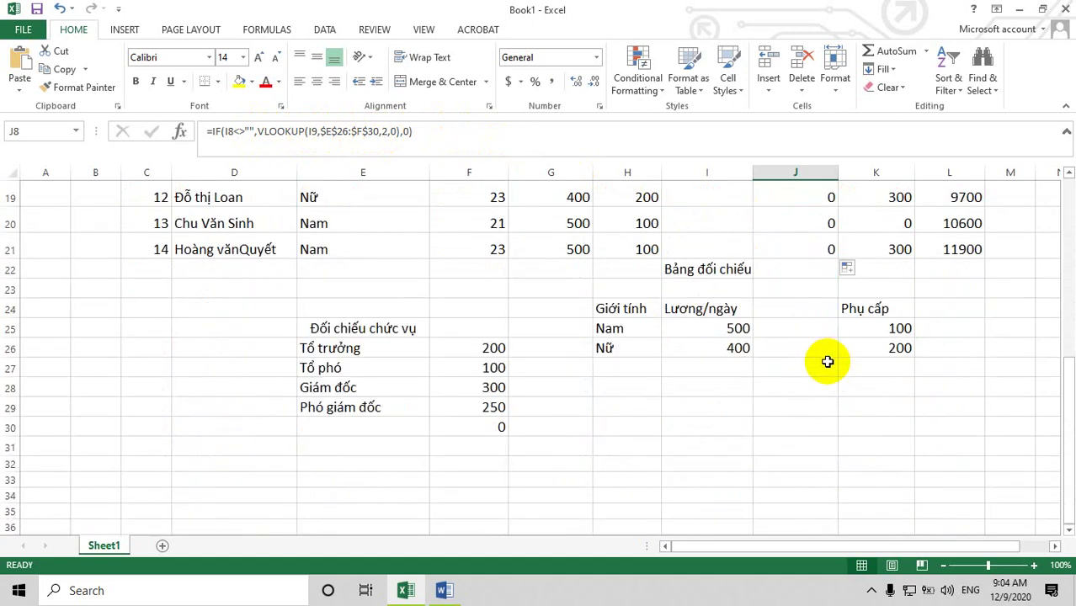
pyautogui.scroll(5, 828, 362)
pyautogui.click(395, 132)
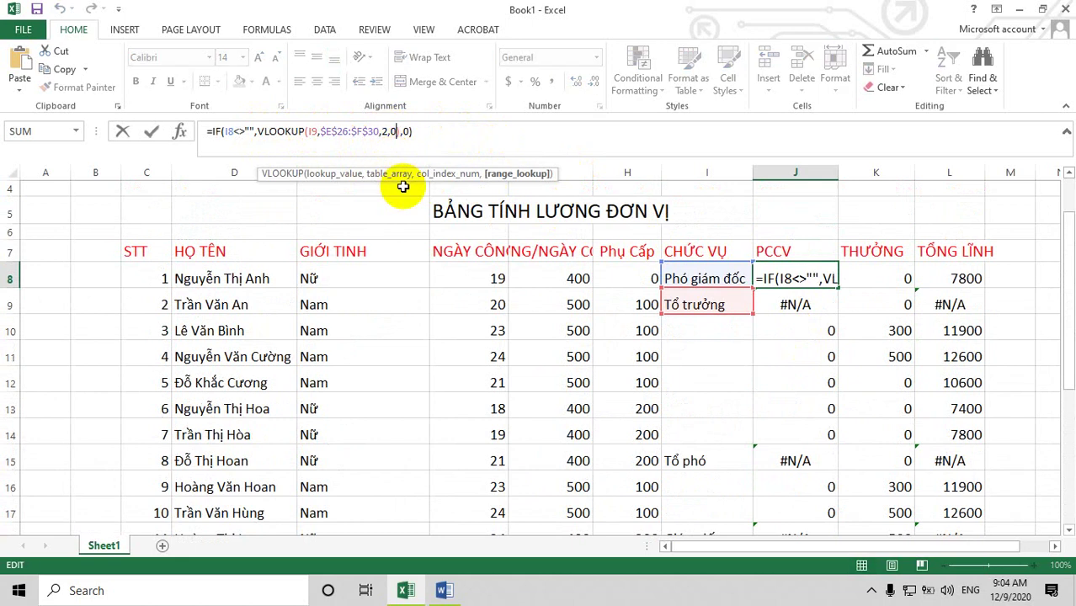
pyautogui.press('BackSpace')
pyautogui.write('1')
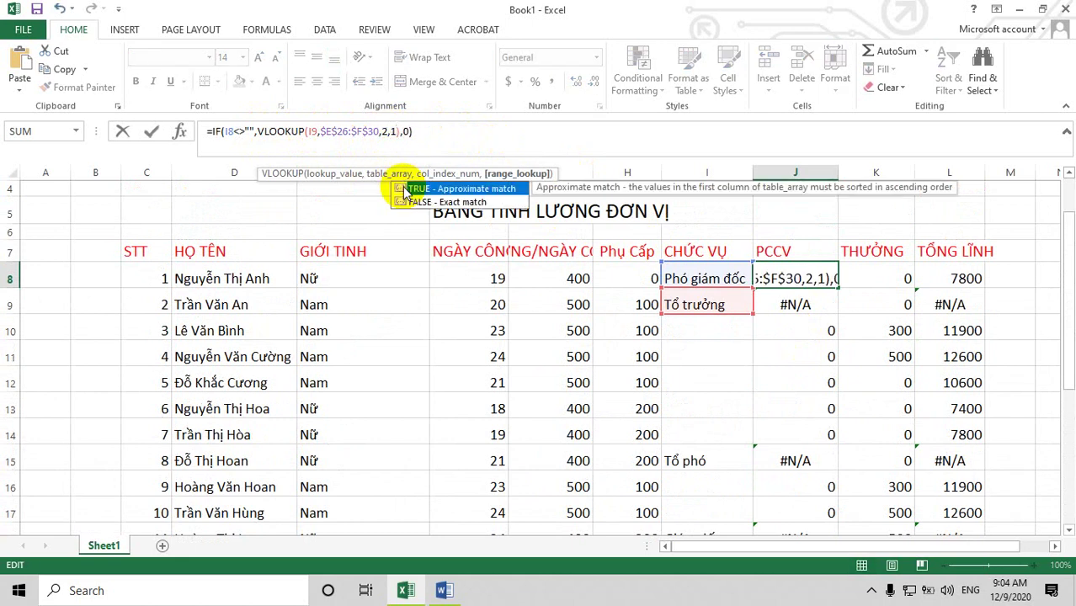
pyautogui.click(496, 130)
pyautogui.press('Return')
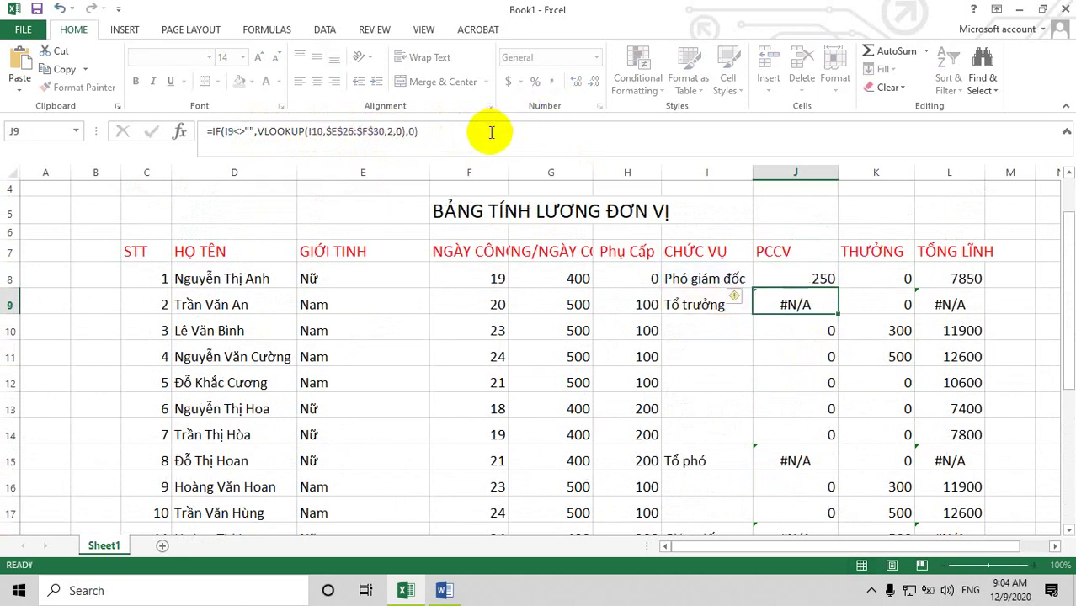
# - Fill the PCCV formula from J8 down to J21 and check the result in J9
pyautogui.click(810, 289)
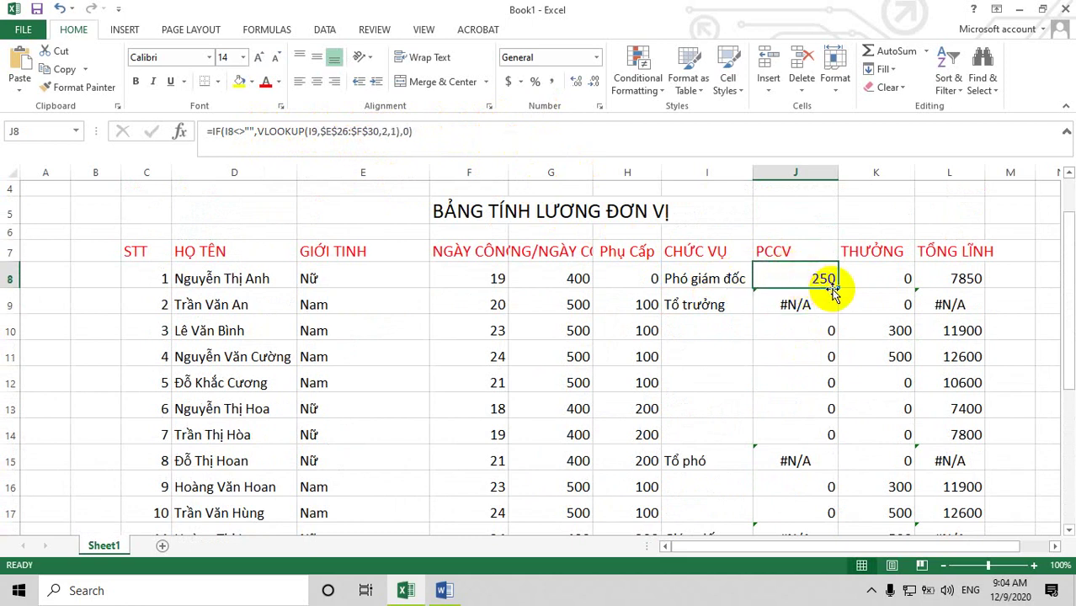
pyautogui.moveTo(839, 288); pyautogui.dragTo(839, 516)
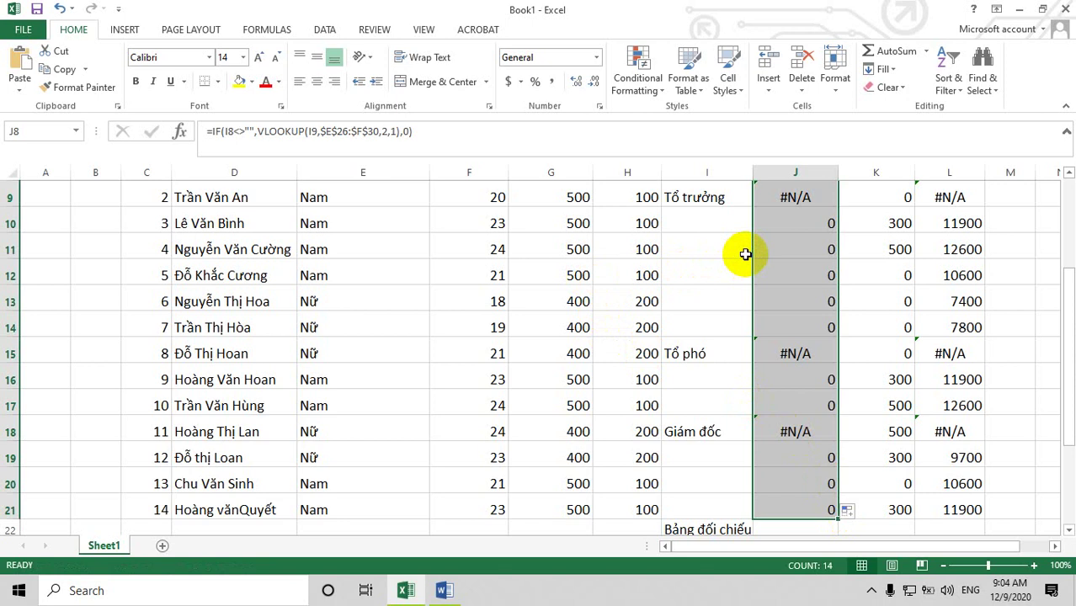
pyautogui.scroll(1, 762, 249)
pyautogui.click(798, 262)
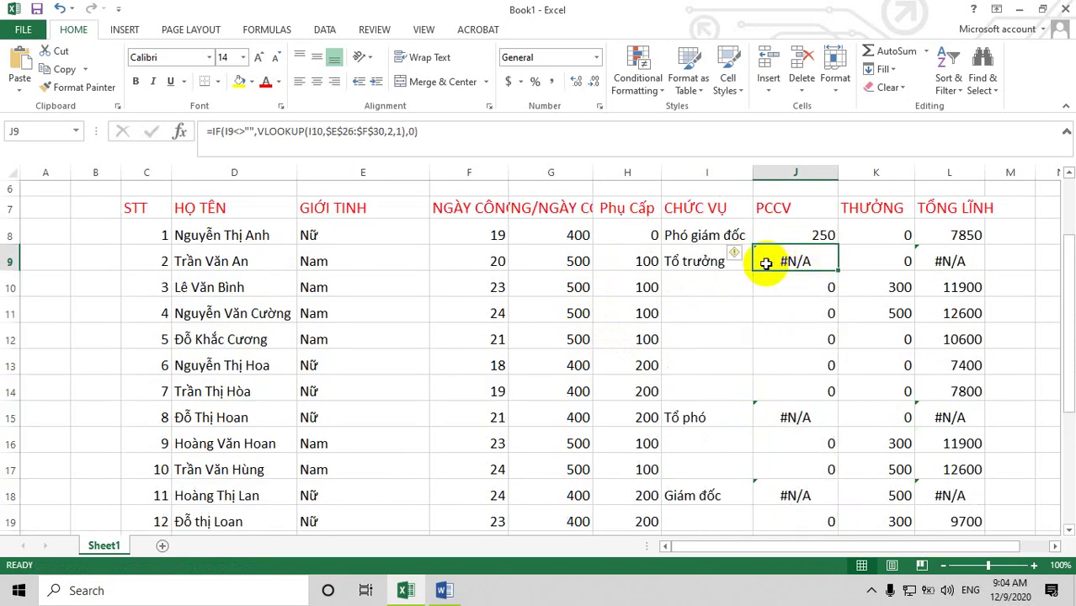
# - Clear the stray 0 in F30 below the position allowance values starting at F26
pyautogui.scroll(-2, 693, 392)
pyautogui.scroll(-2, 690, 394)
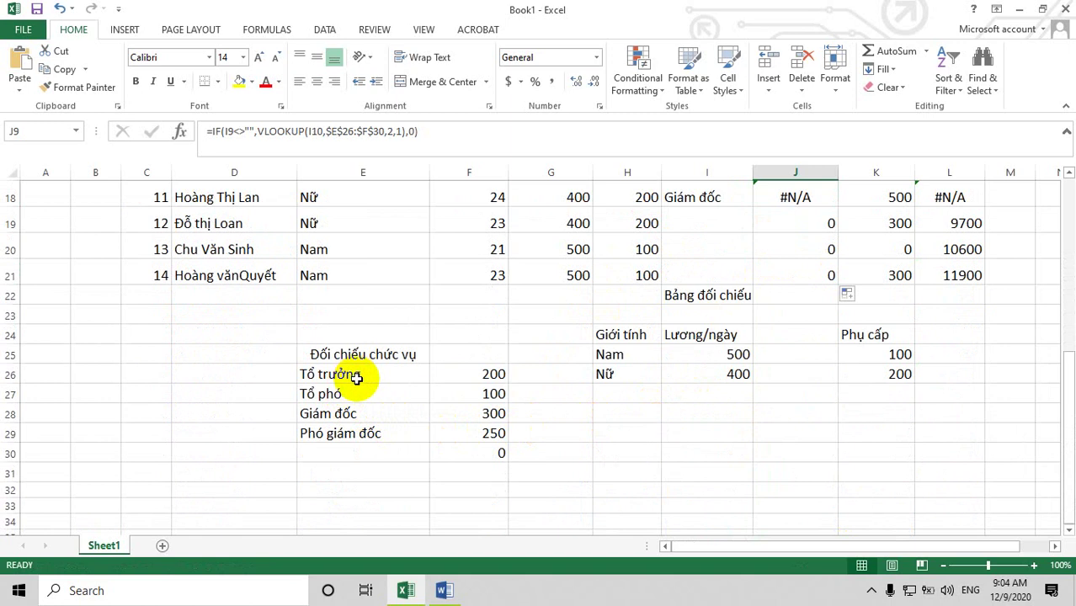
pyautogui.scroll(4, 739, 216)
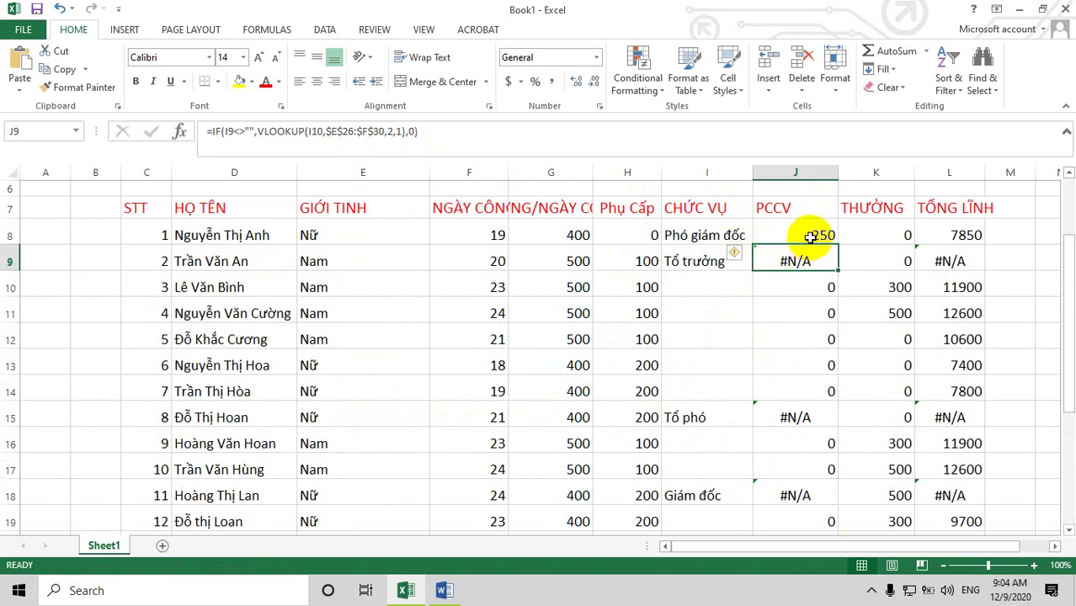
pyautogui.click(810, 238)
pyautogui.click(331, 131)
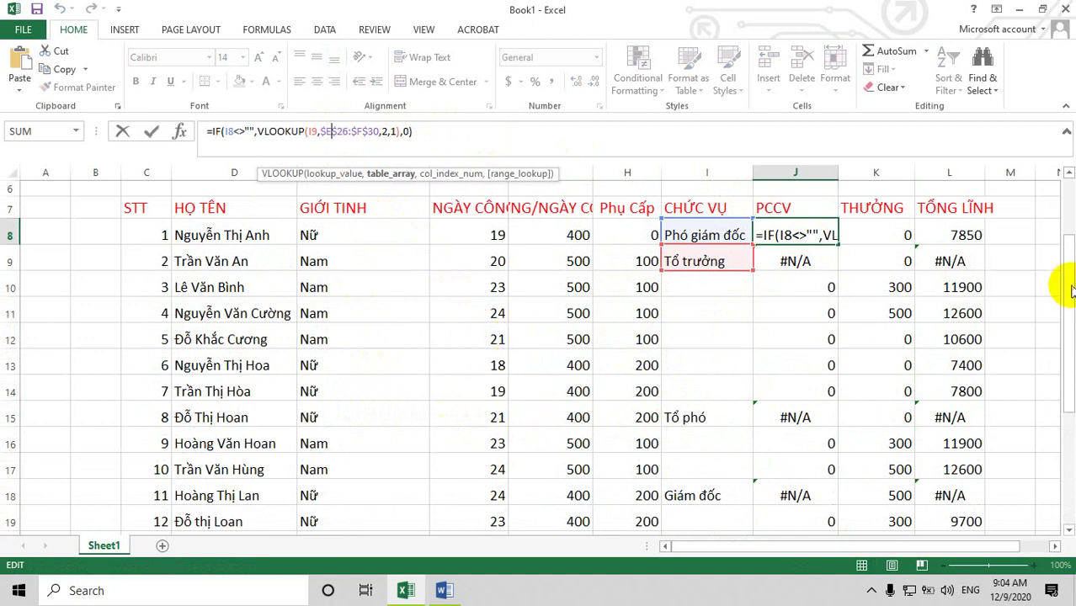
pyautogui.moveTo(1068, 290); pyautogui.dragTo(1068, 403)
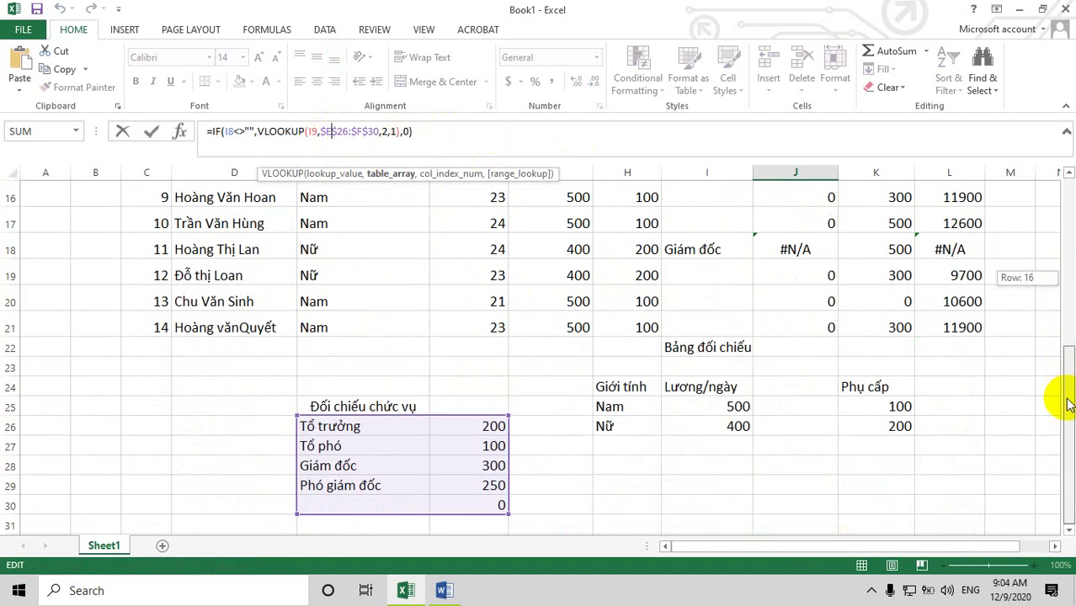
pyautogui.click(498, 505)
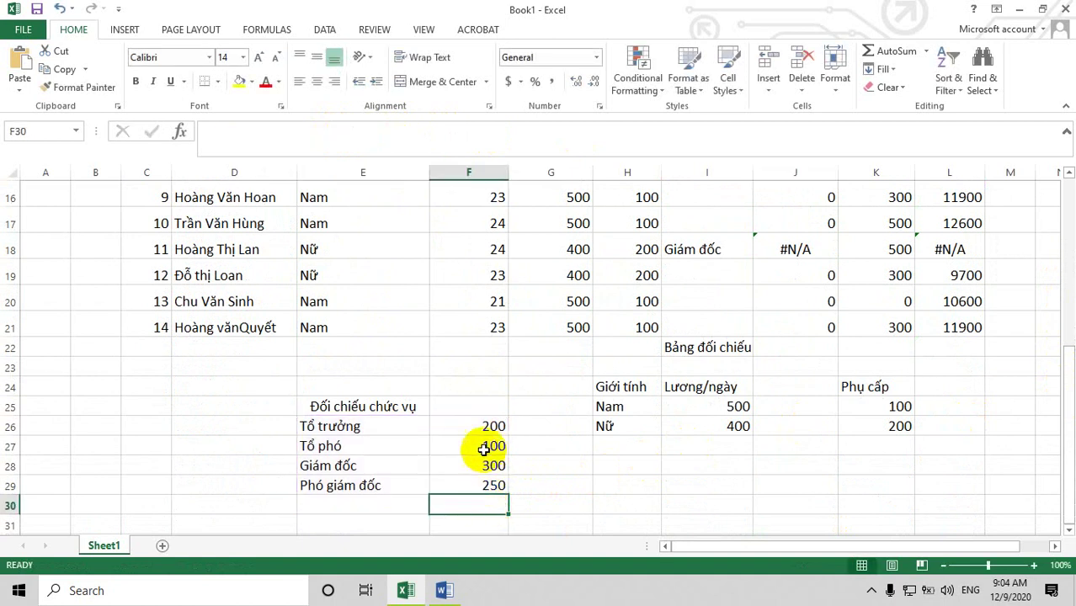
pyautogui.click(480, 424)
pyautogui.scroll(3, 484, 455)
pyautogui.scroll(2, 546, 376)
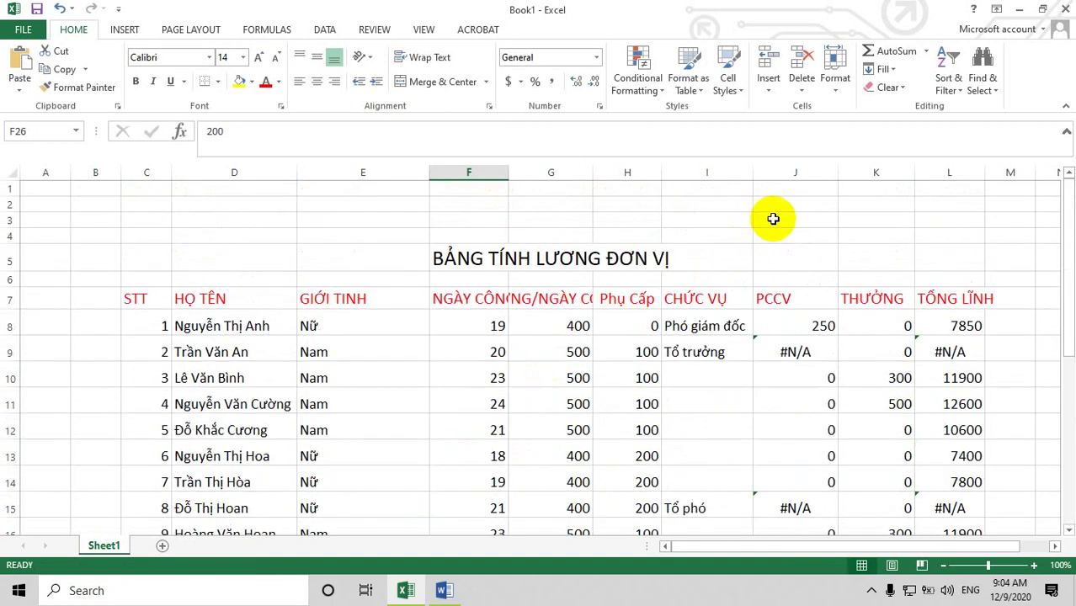
# - Change the end of J8's lookup range from $F$30 to $F$29
pyautogui.click(823, 329)
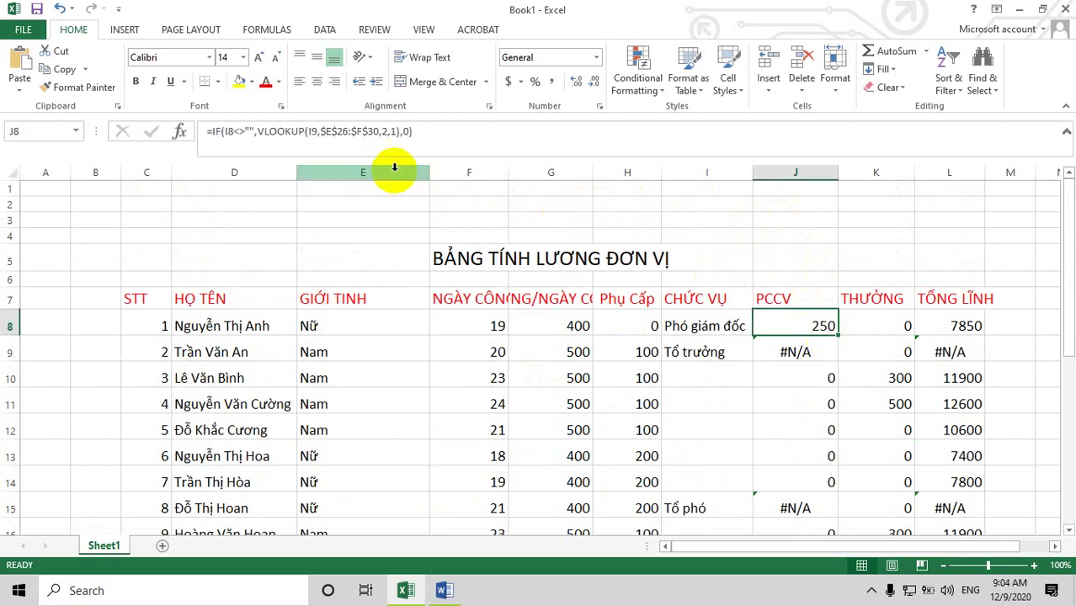
pyautogui.click(374, 132)
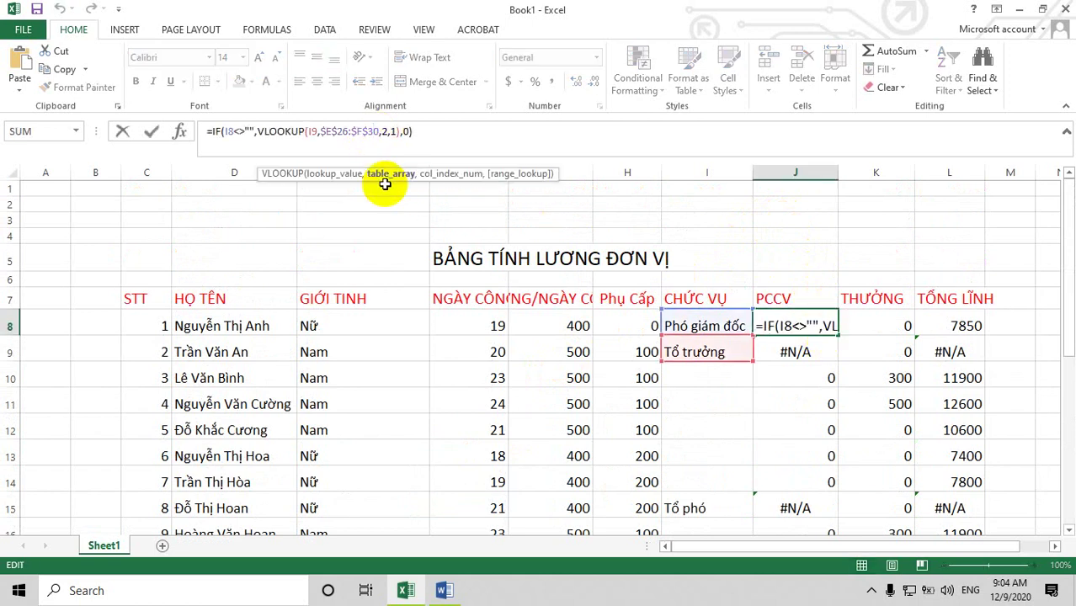
pyautogui.press('BackSpace')
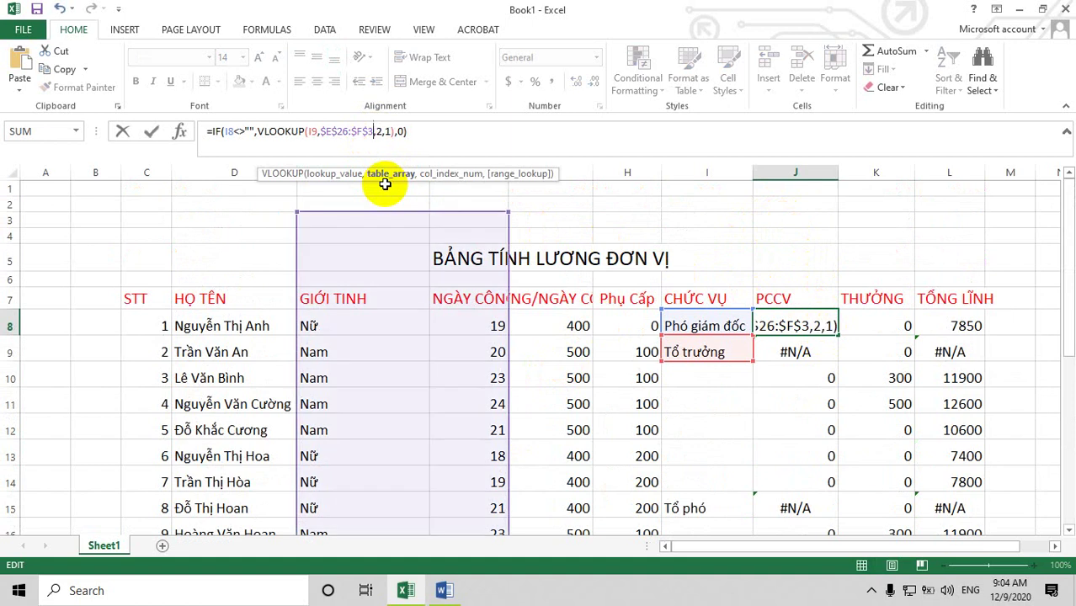
pyautogui.press('BackSpace')
pyautogui.write('29')
pyautogui.click(442, 133)
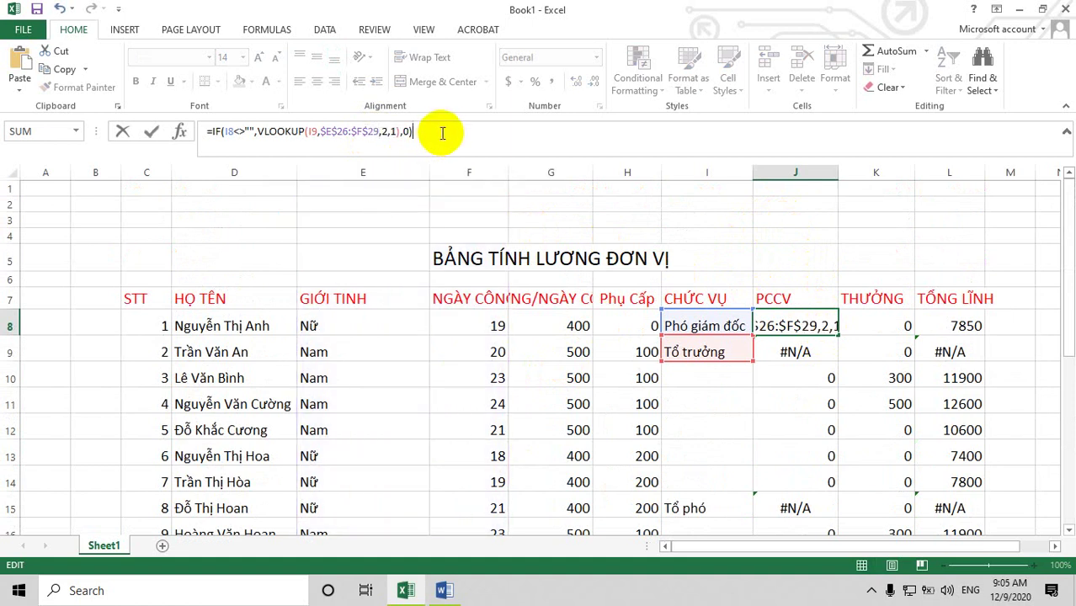
pyautogui.press('Return')
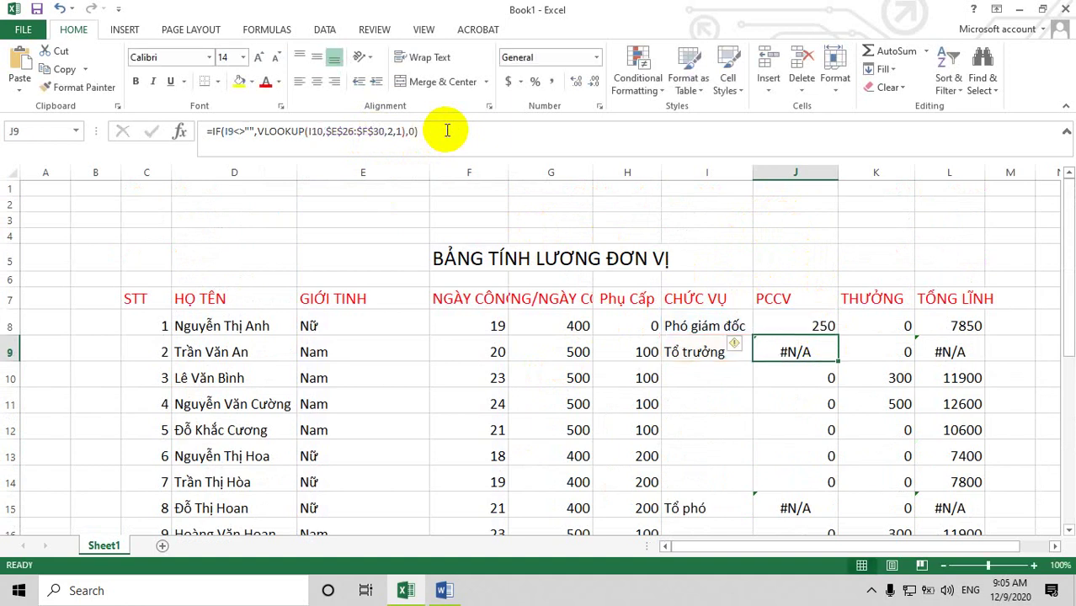
# - Refill the corrected PCCV formula from J8 down to J21
pyautogui.click(818, 321)
pyautogui.moveTo(836, 335); pyautogui.dragTo(852, 523)
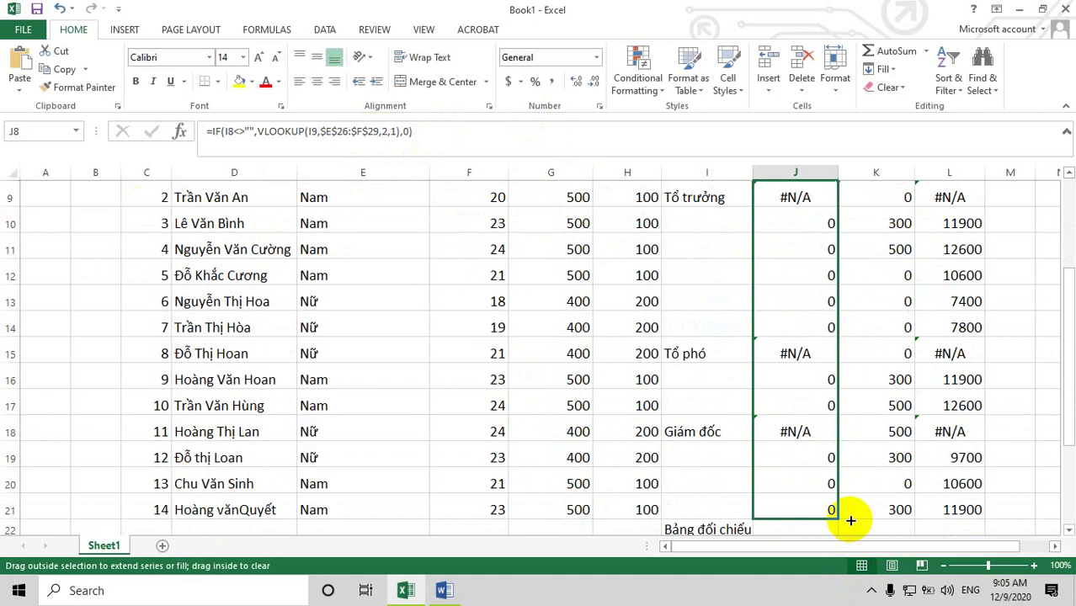
pyautogui.scroll(-5, 631, 370)
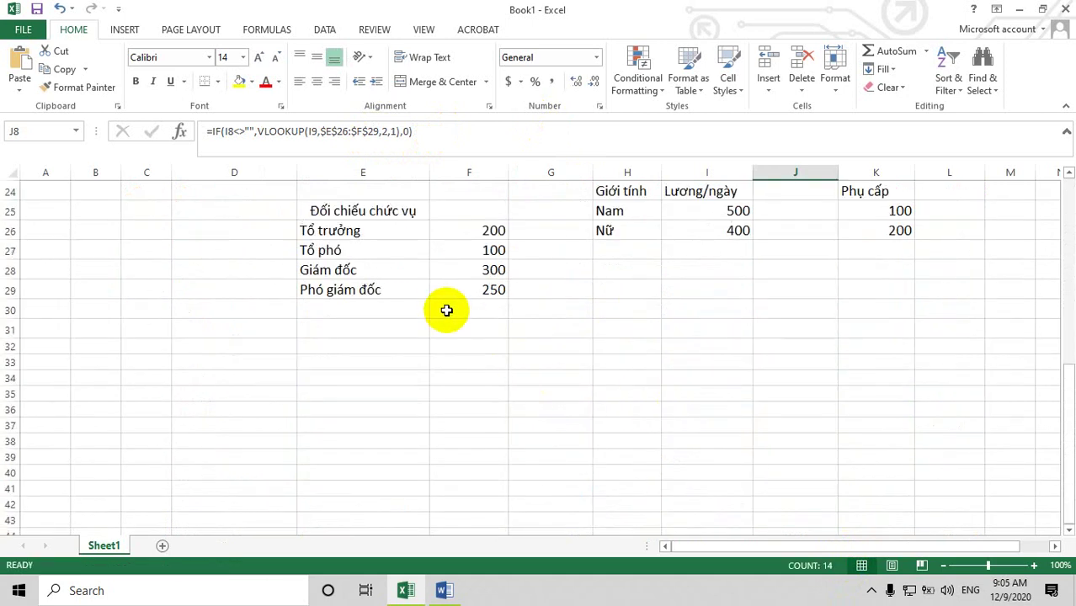
pyautogui.scroll(4, 444, 295)
pyautogui.scroll(3, 455, 295)
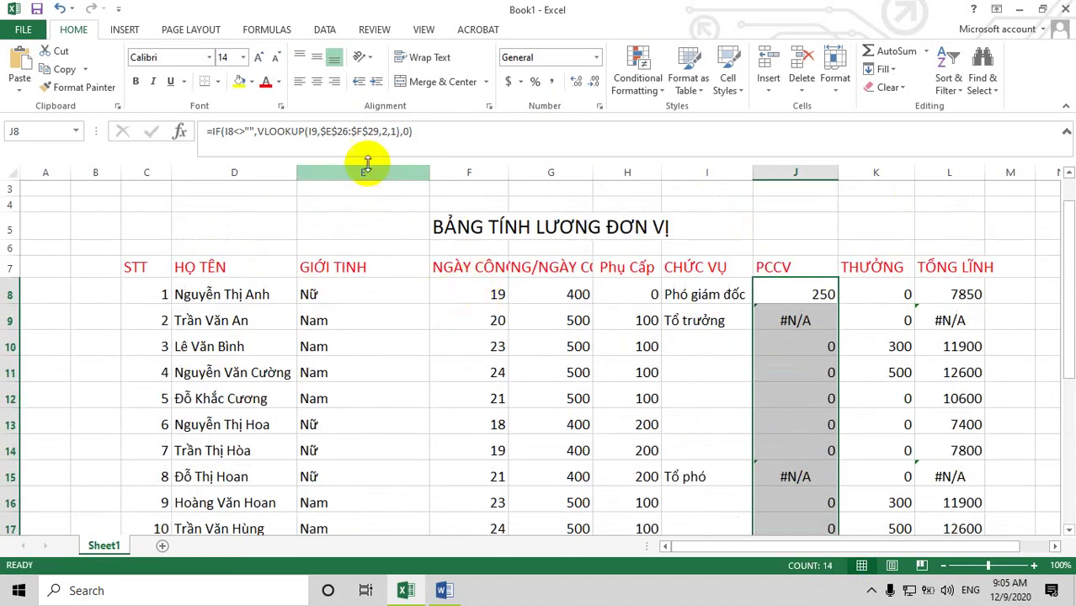
# - Replace the employee positions with codes: PGD in I8, TT in I9, TP in I15, GD in I18
pyautogui.click(710, 294)
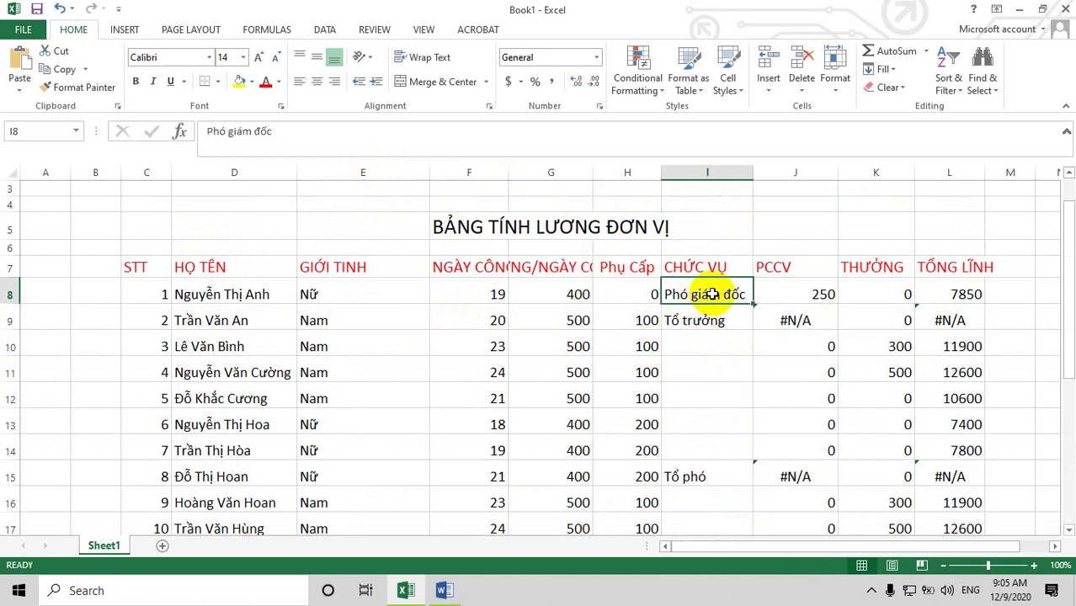
pyautogui.press('Delete')
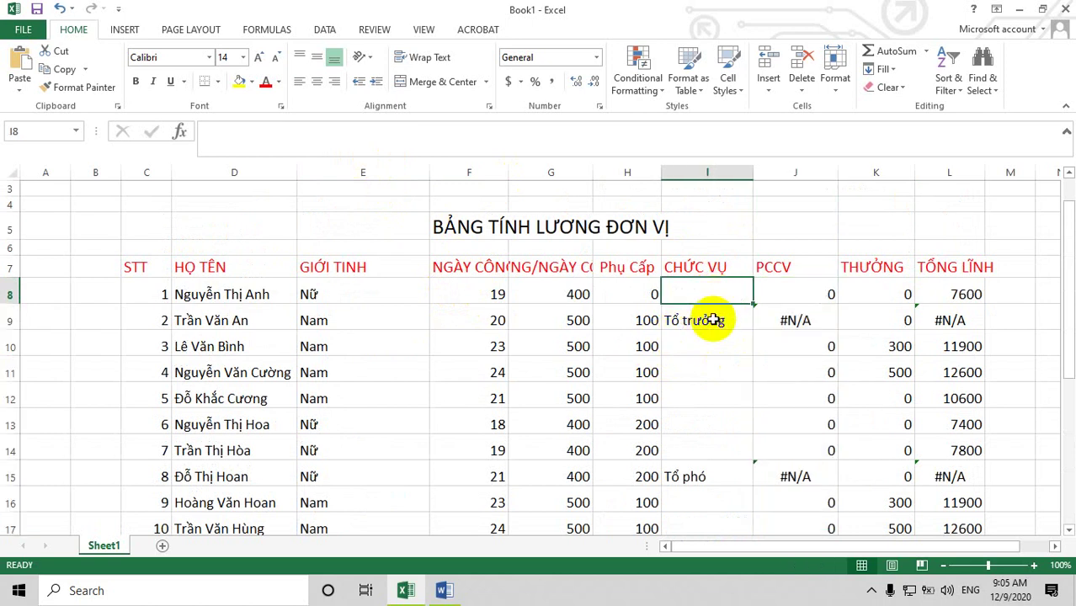
pyautogui.write('PG')
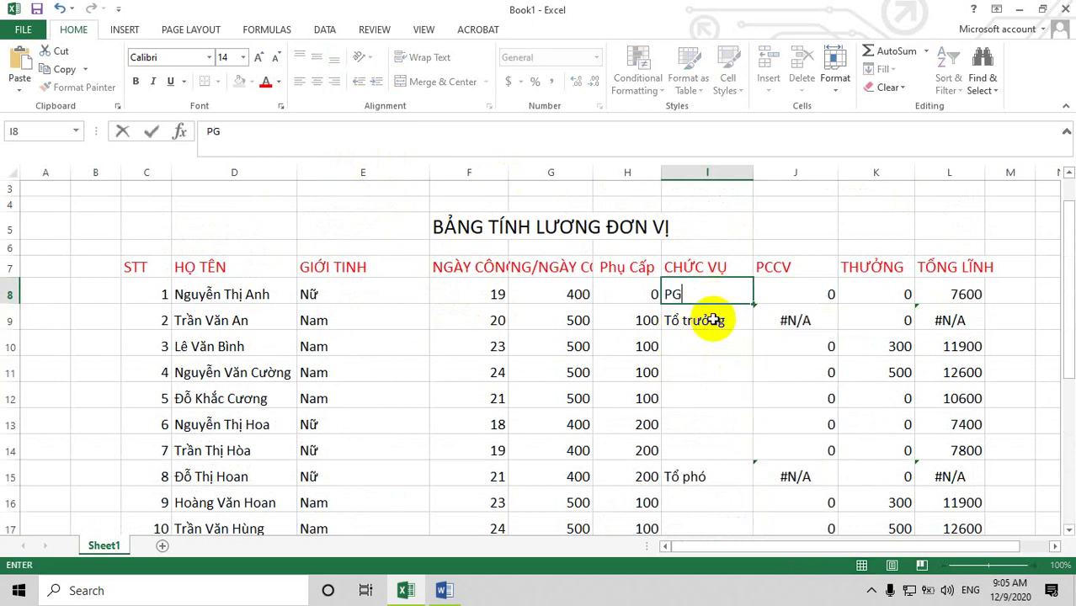
pyautogui.click(713, 320)
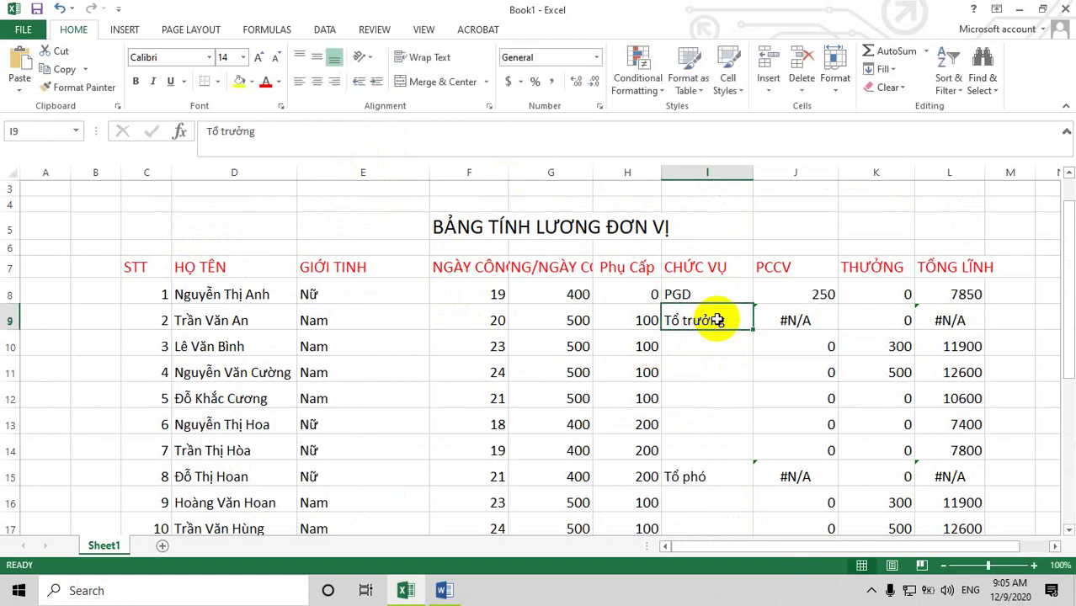
pyautogui.press('Delete')
pyautogui.write('TT')
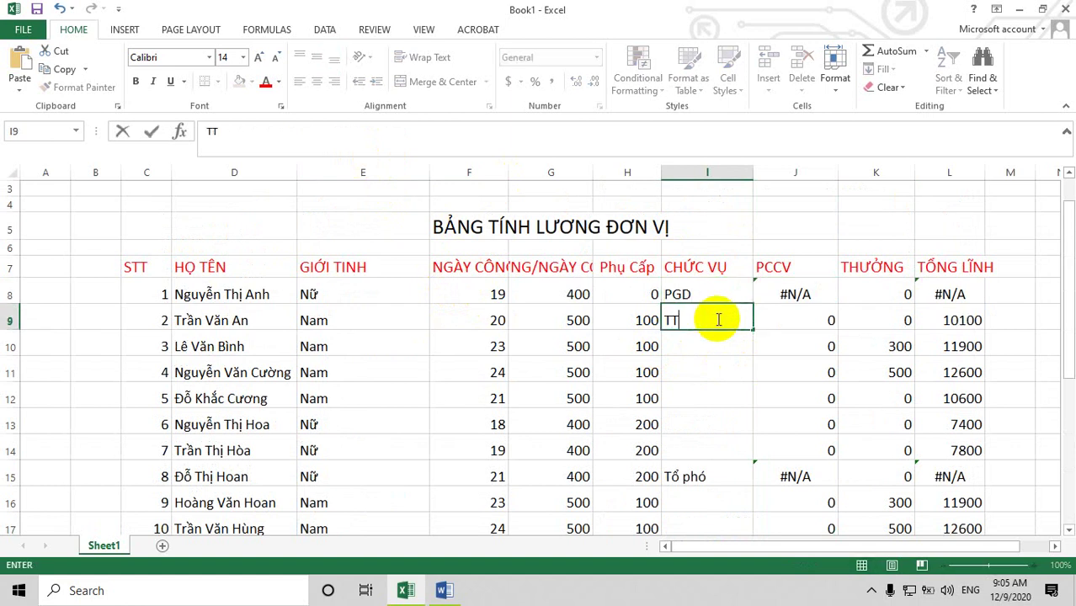
pyautogui.click(692, 477)
pyautogui.press('Delete')
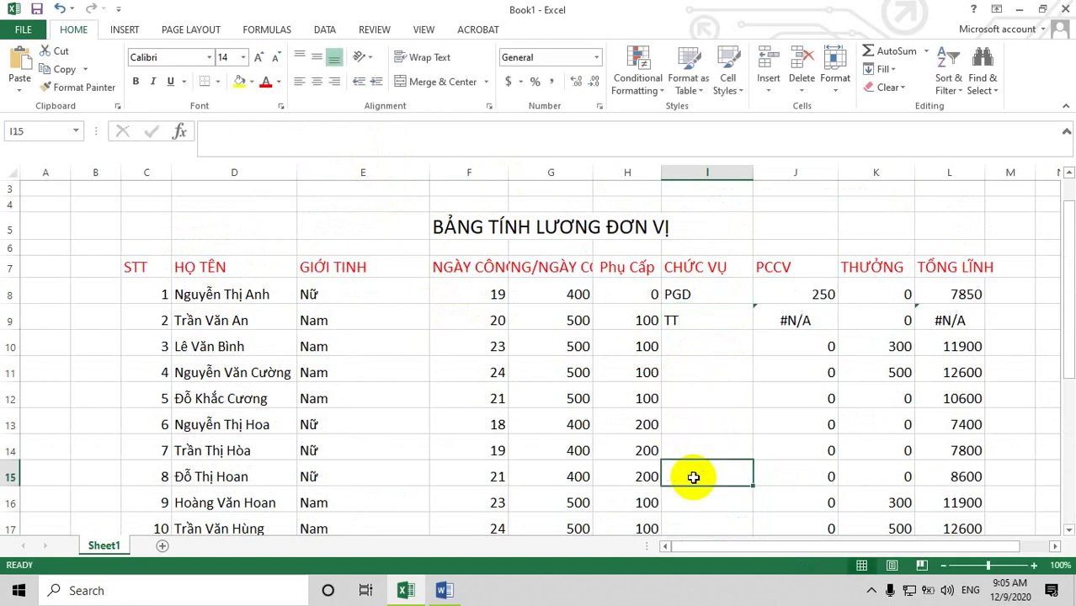
pyautogui.write('TT')
pyautogui.scroll(-2, 695, 478)
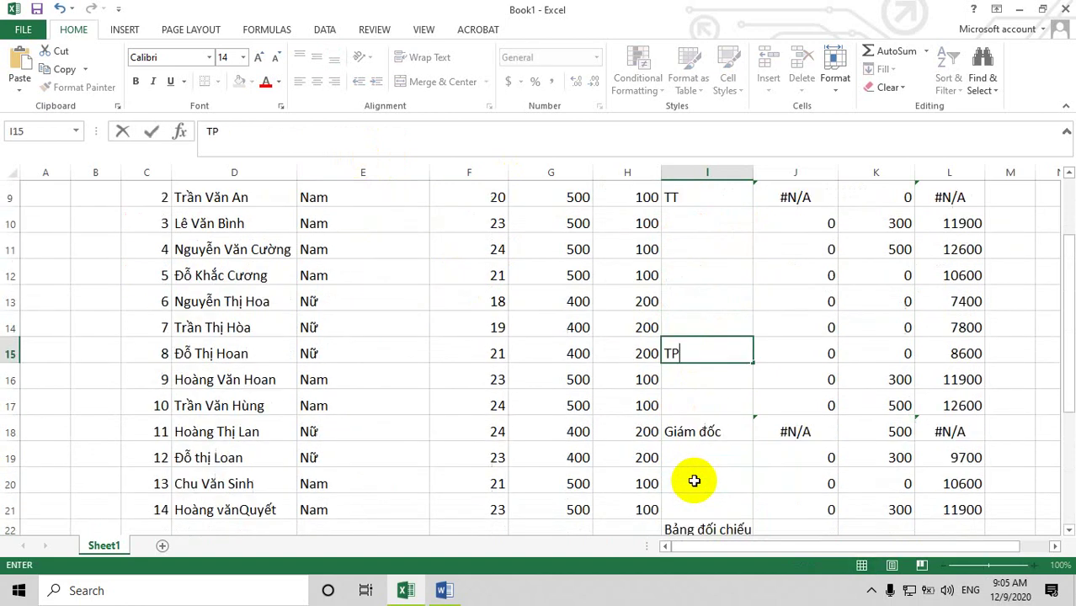
pyautogui.click(705, 432)
pyautogui.press('Delete')
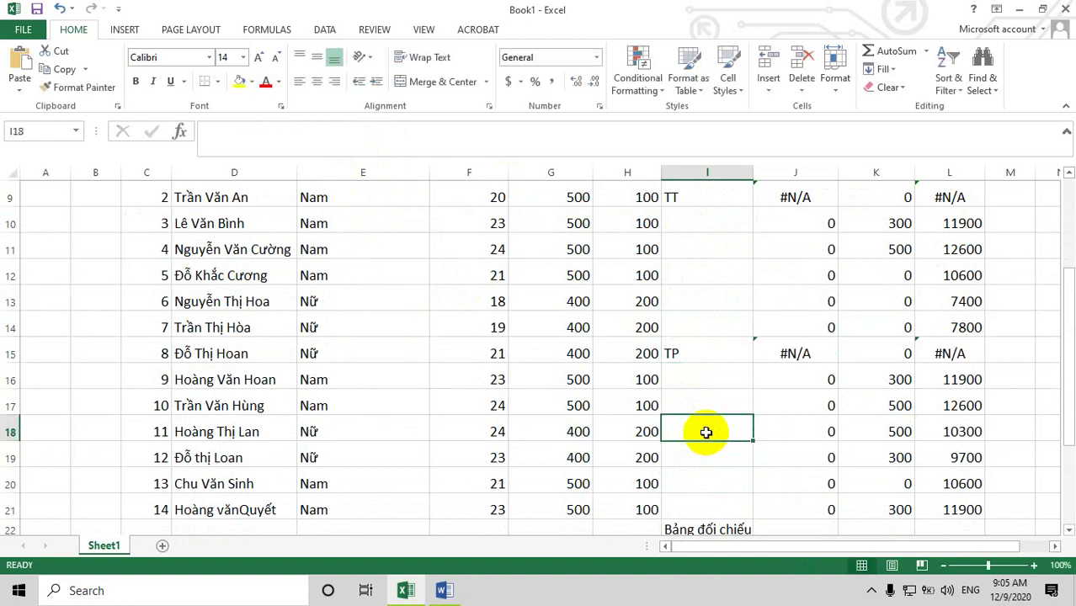
pyautogui.write('GD')
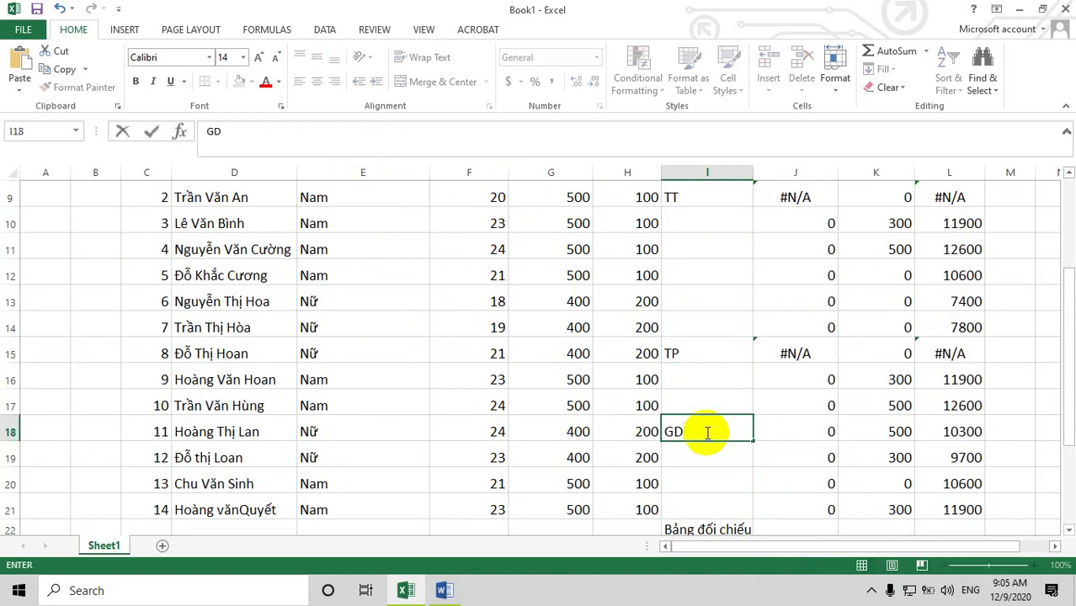
pyautogui.scroll(-2, 707, 431)
# - Rename the lookup table positions to TT, TP, GD and PGD in E26:E29
pyautogui.click(362, 453)
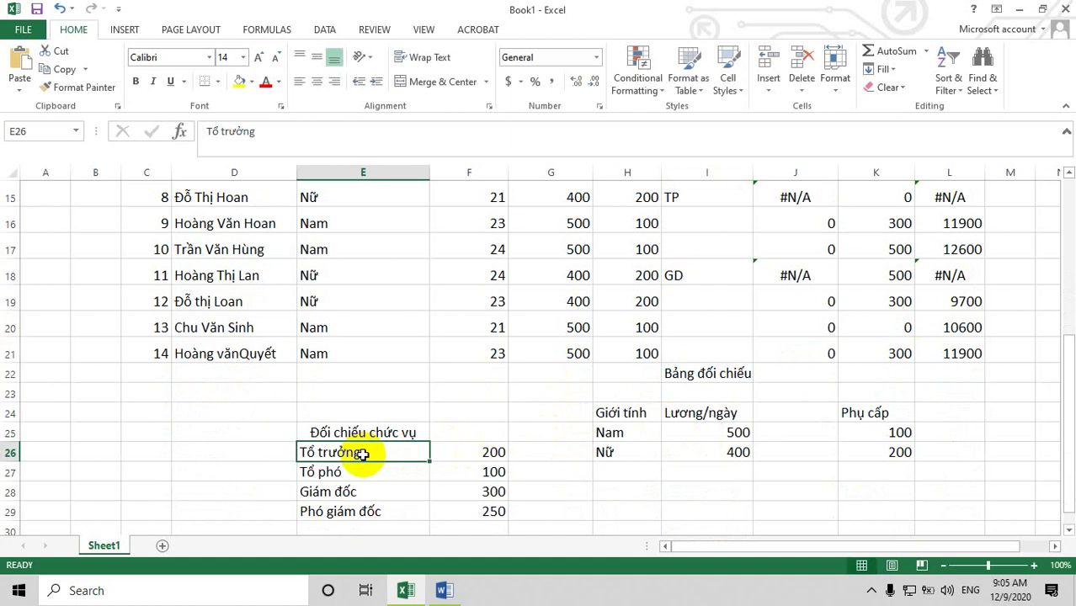
pyautogui.press('BackSpace')
pyautogui.write('TT')
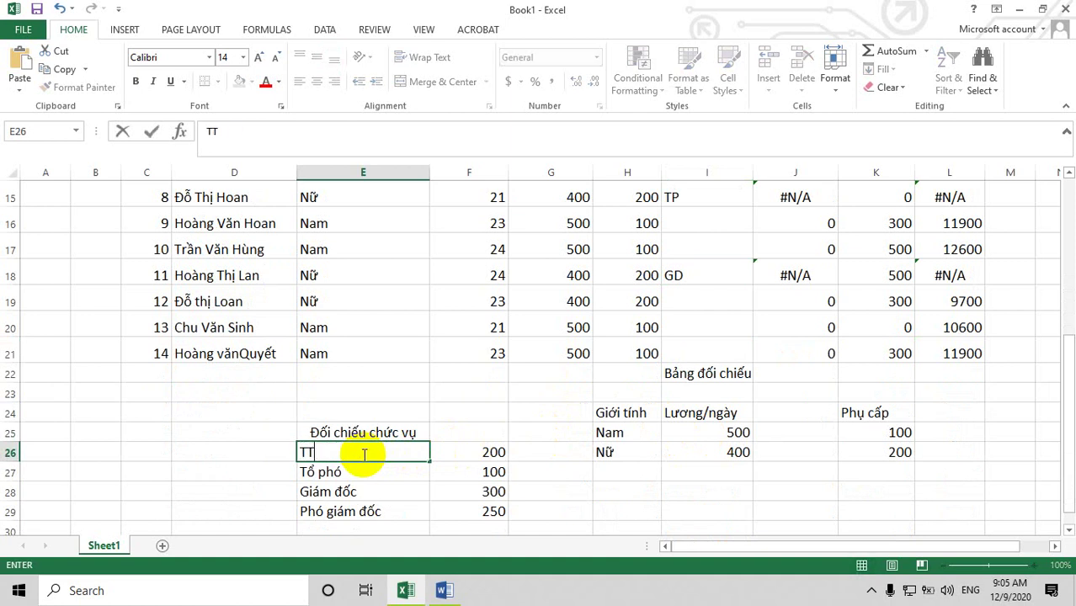
pyautogui.click(322, 475)
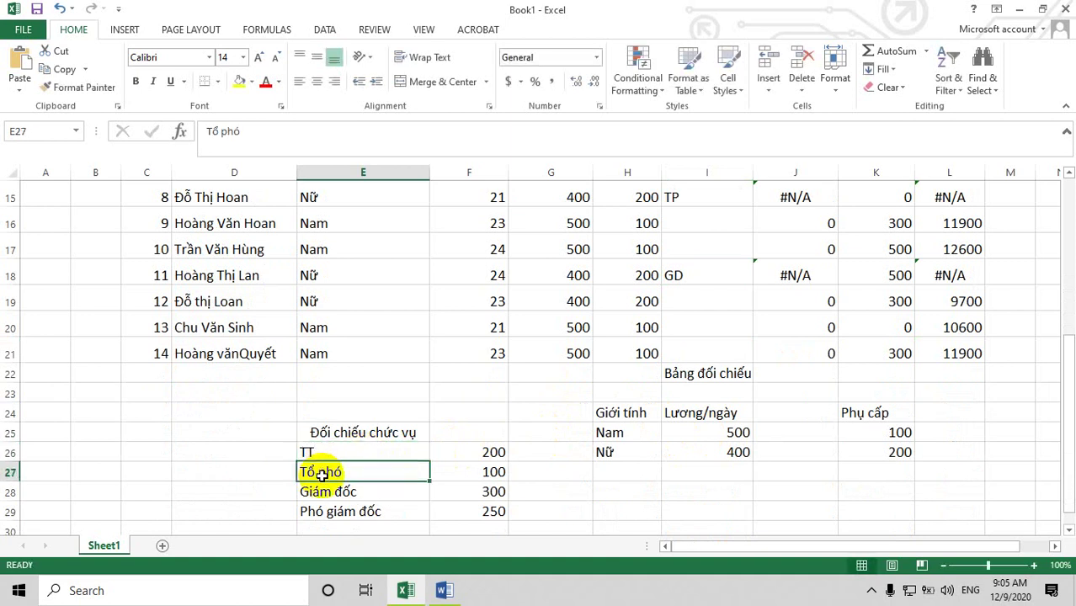
pyautogui.write('TT')
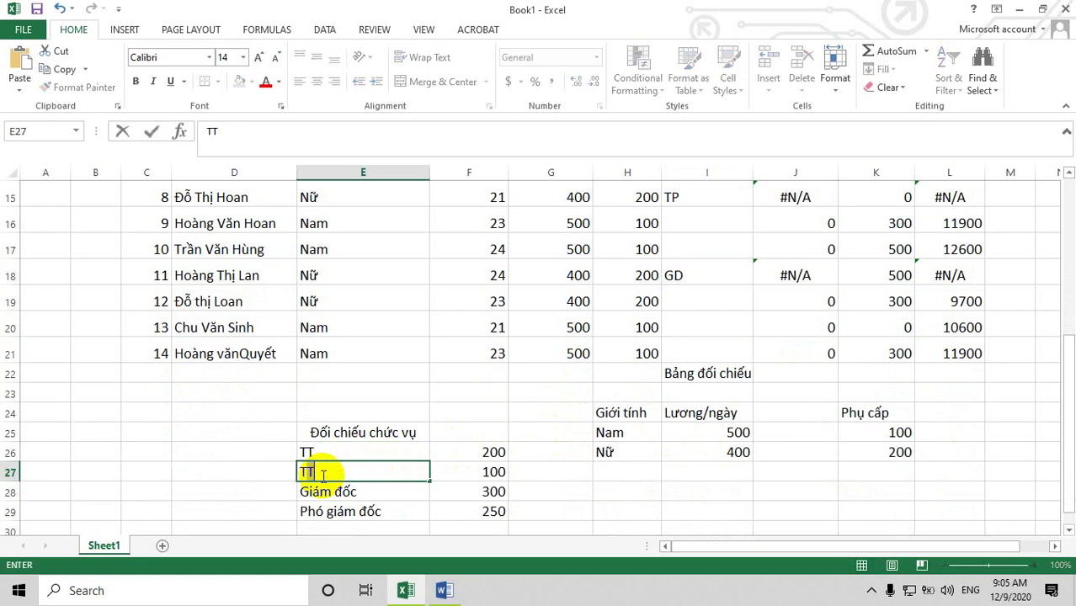
pyautogui.click(334, 494)
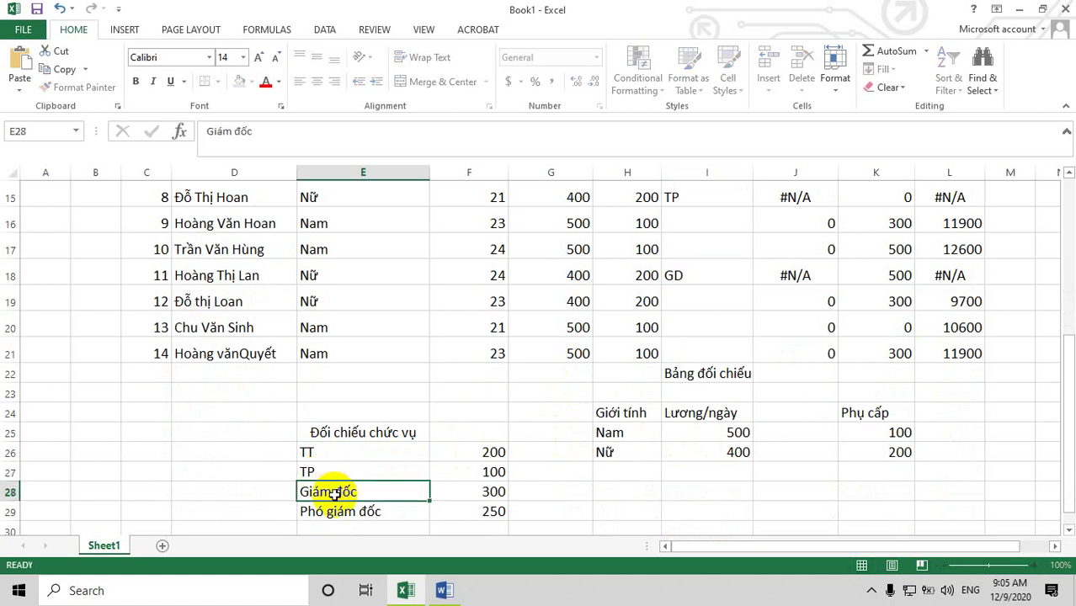
pyautogui.write('G')
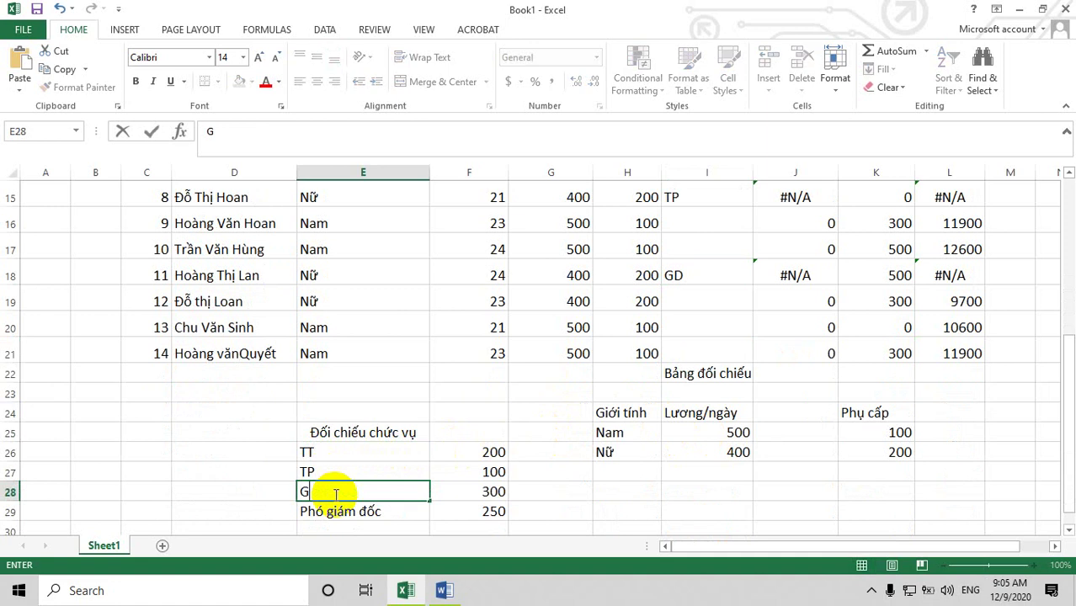
pyautogui.click(335, 515)
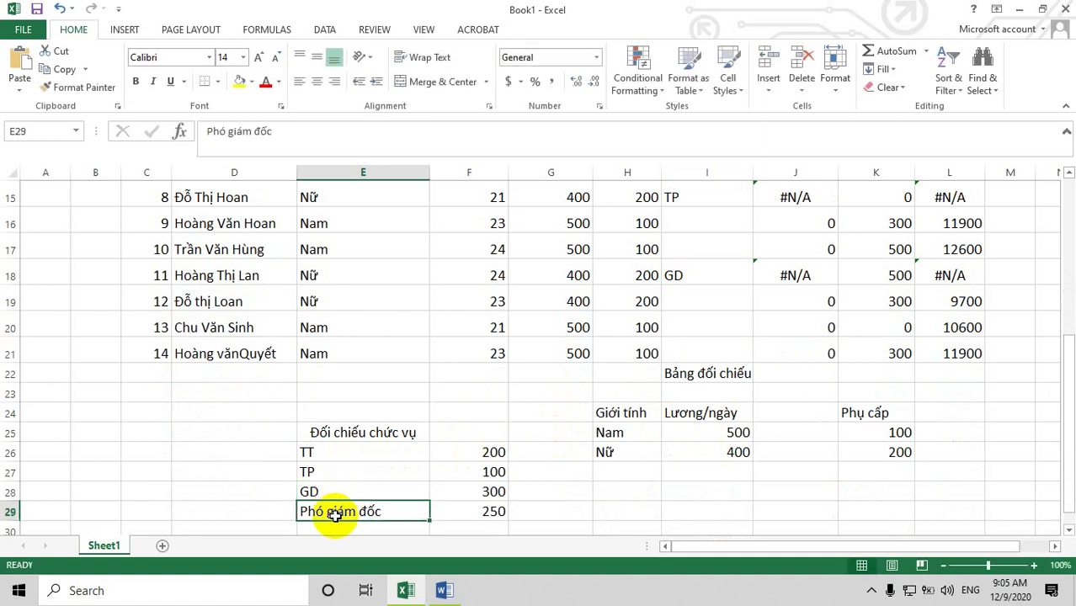
pyautogui.press('Delete')
pyautogui.write('PG')
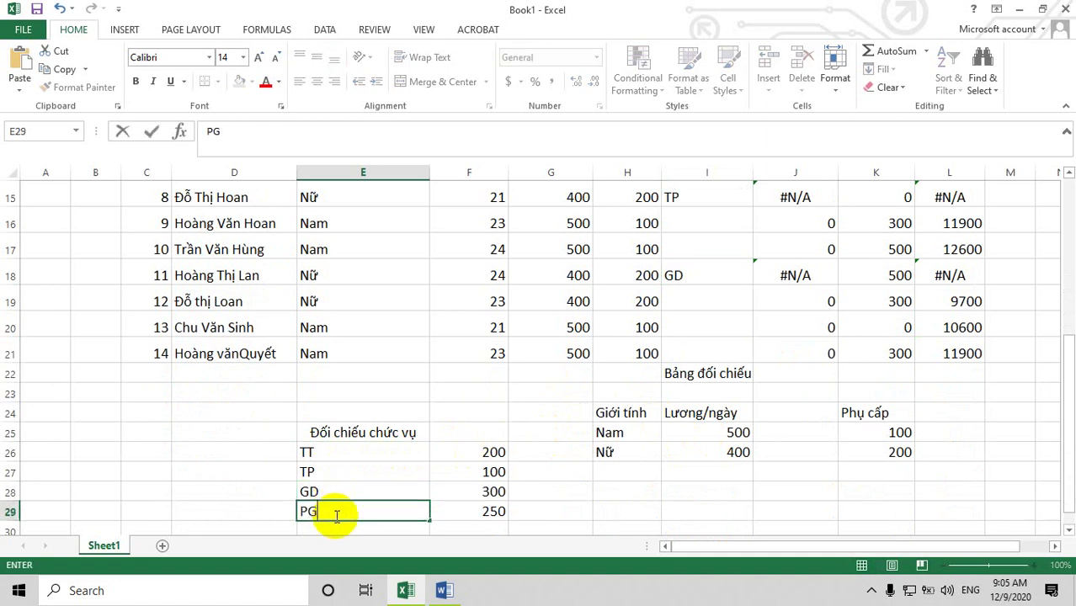
pyautogui.click(345, 471)
# - Refill the PCCV formula from J8 down to J21
pyautogui.scroll(3, 488, 414)
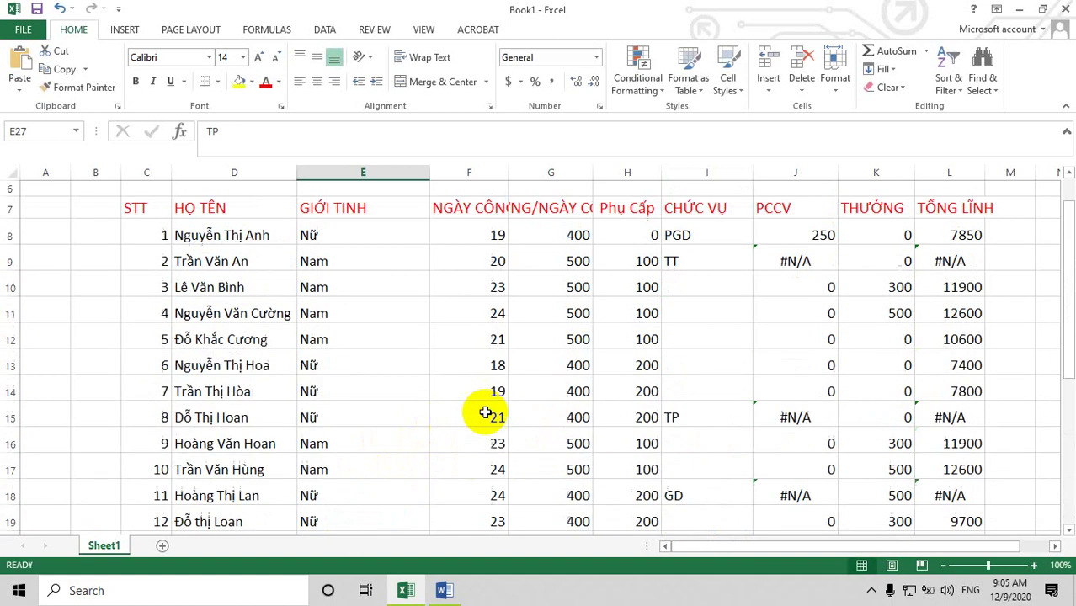
pyautogui.scroll(1, 758, 337)
pyautogui.click(811, 295)
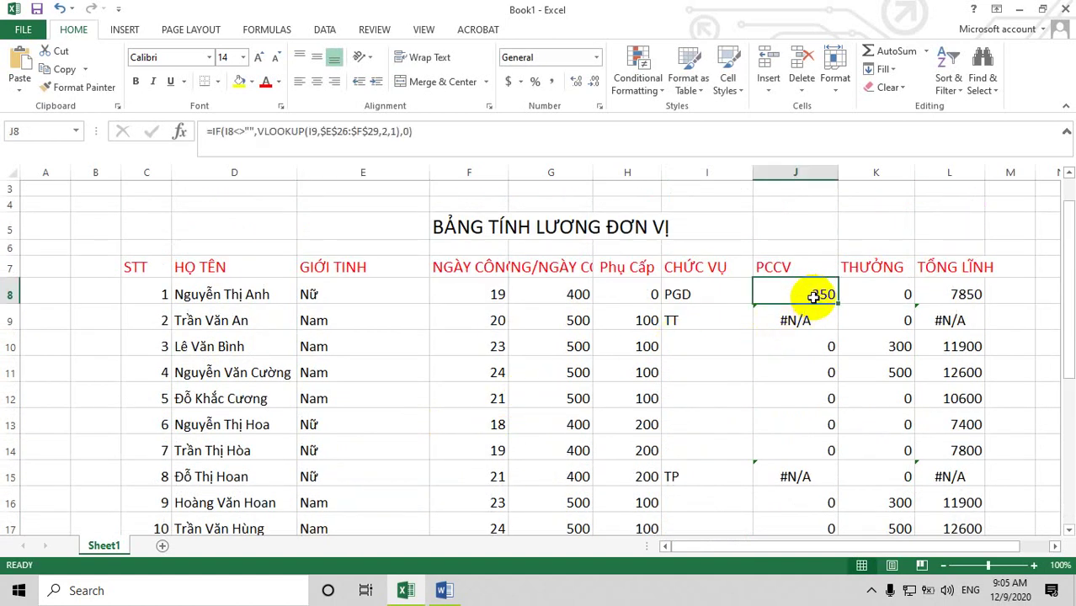
pyautogui.moveTo(841, 303)
pyautogui.mouseDown()
pyautogui.moveTo(843, 549)
pyautogui.moveTo(830, 482)
pyautogui.mouseUp()
pyautogui.scroll(-4, 405, 309)
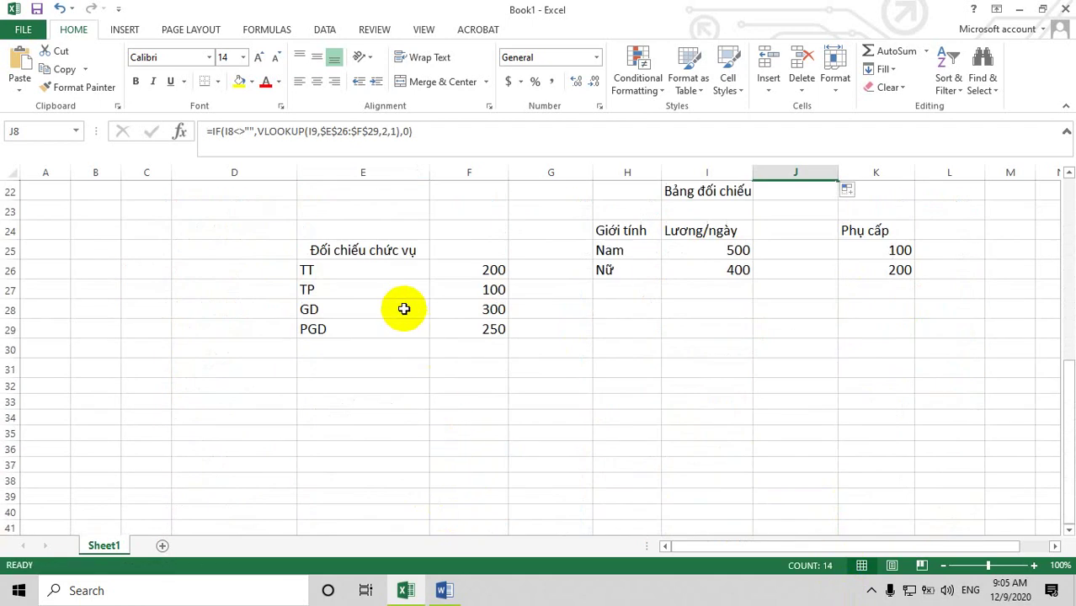
# - Replace the 'Đối chiếu chức vụ' title in E25 with CHỨC VỤ and type PHỤ CẤP in F25
pyautogui.click(361, 250)
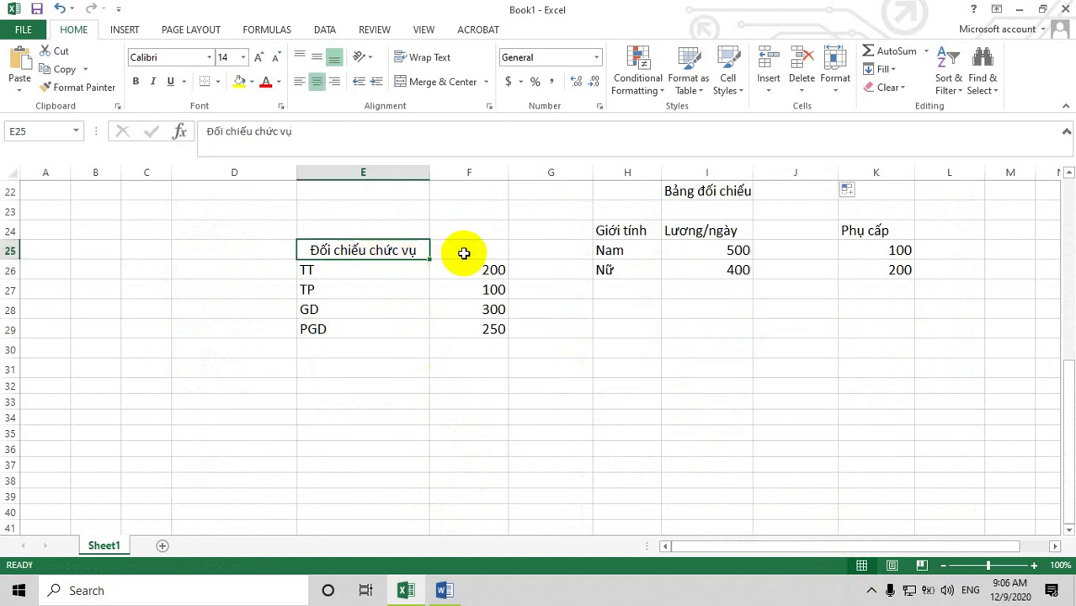
pyautogui.press('Delete')
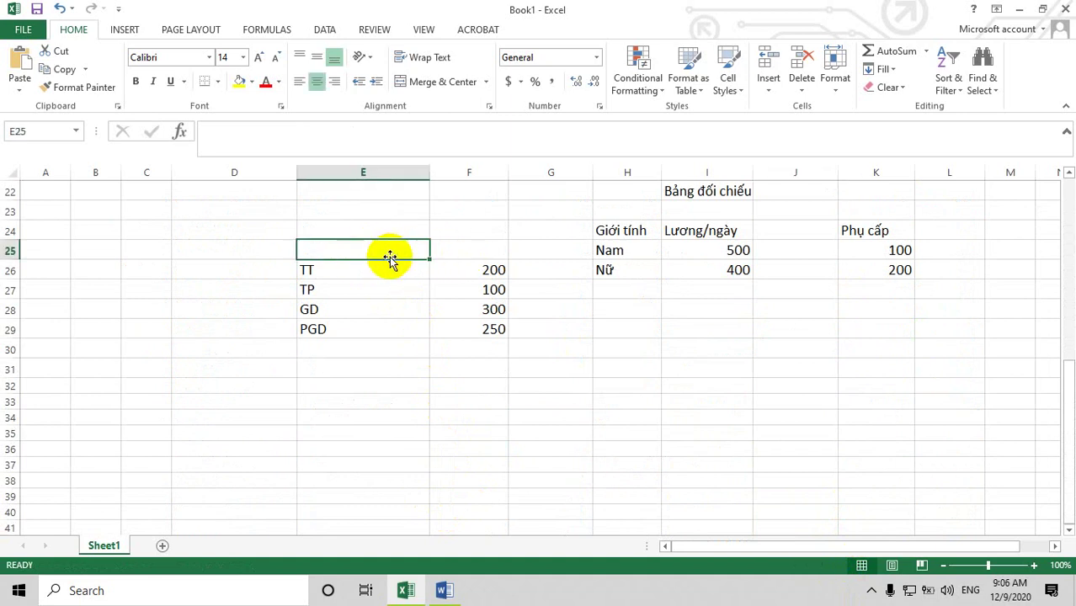
pyautogui.scroll(4, 392, 252)
pyautogui.scroll(3, 482, 263)
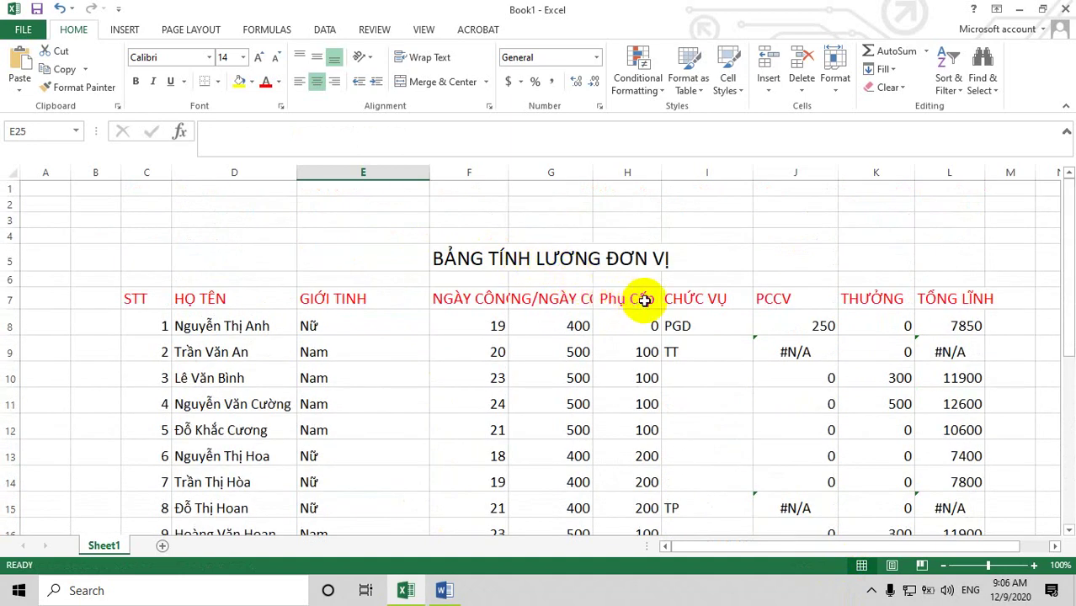
pyautogui.scroll(-3, 439, 407)
pyautogui.scroll(-3, 399, 371)
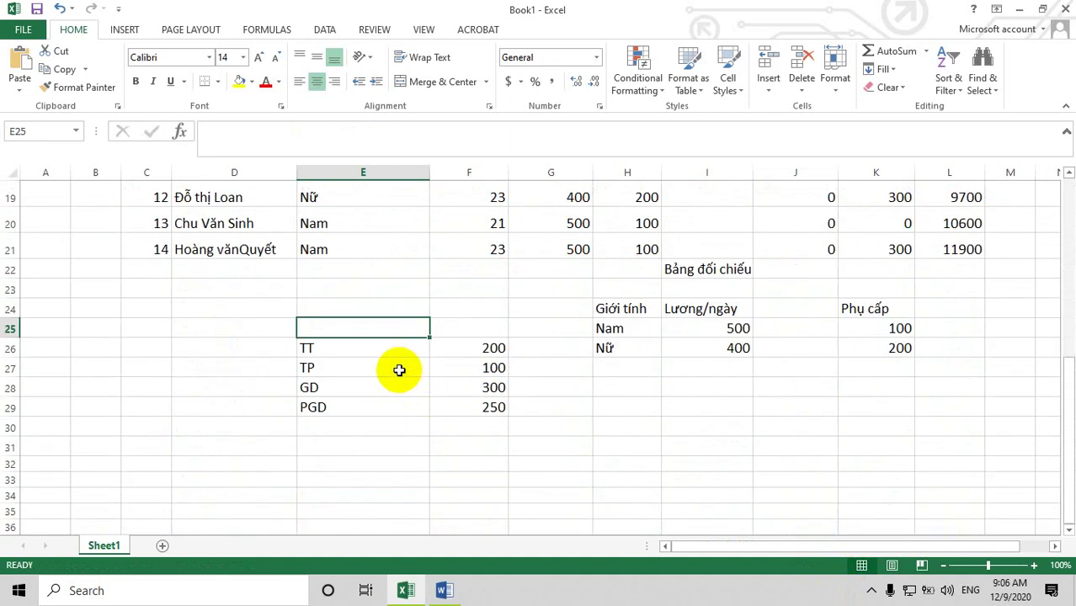
pyautogui.write('CHỨC VỤ')
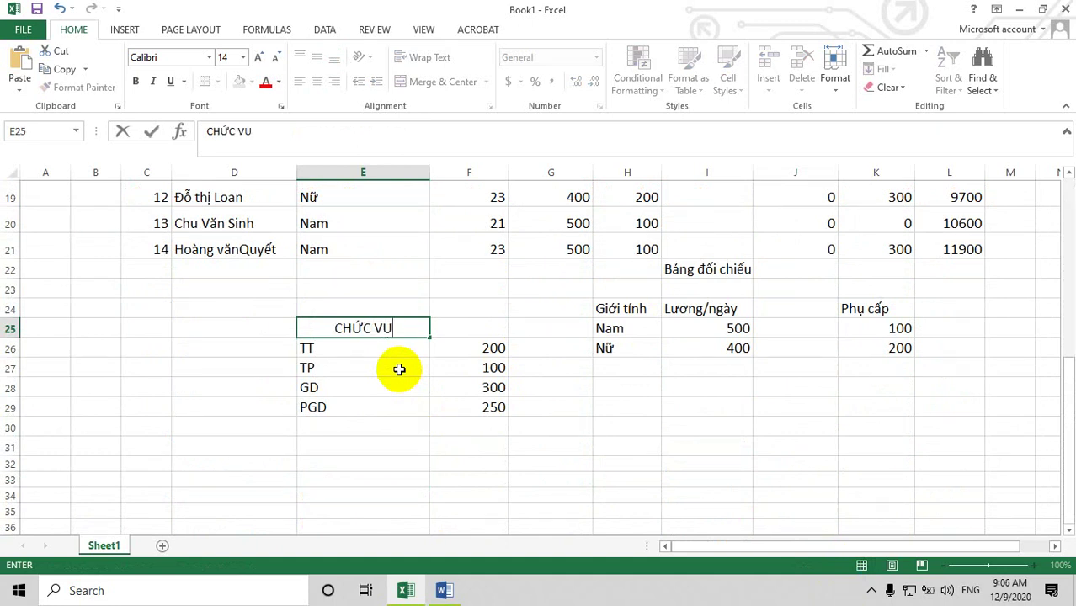
pyautogui.click(472, 329)
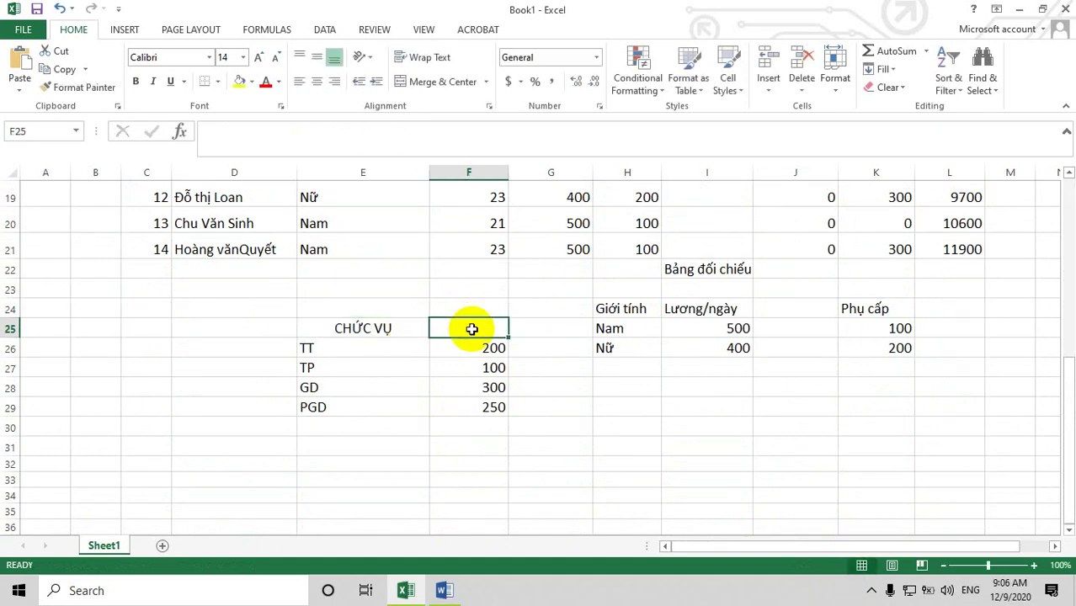
pyautogui.write('PHỤ CẤP')
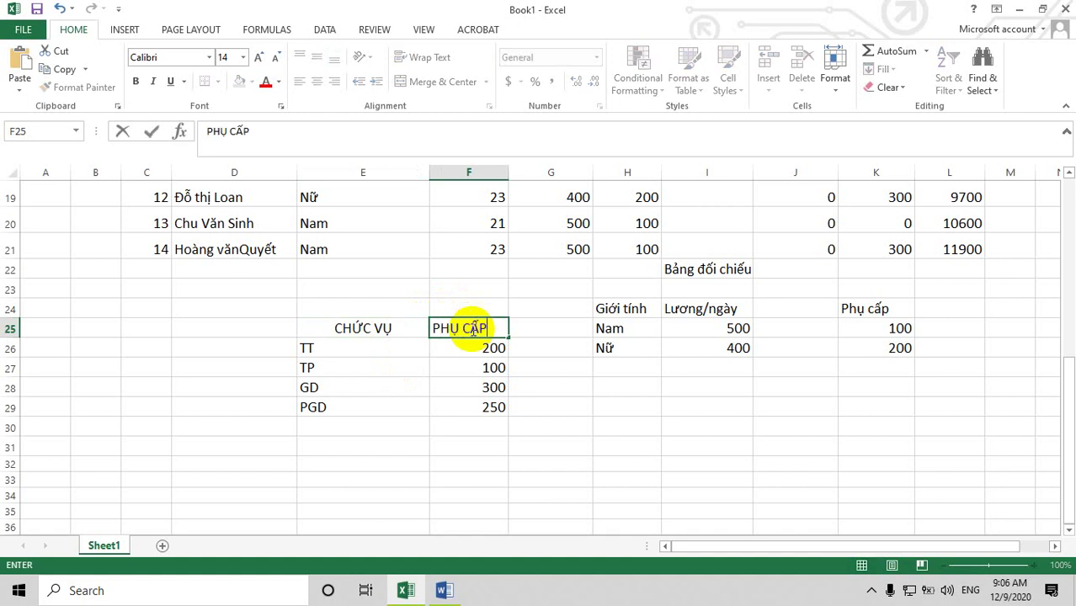
pyautogui.click(353, 330)
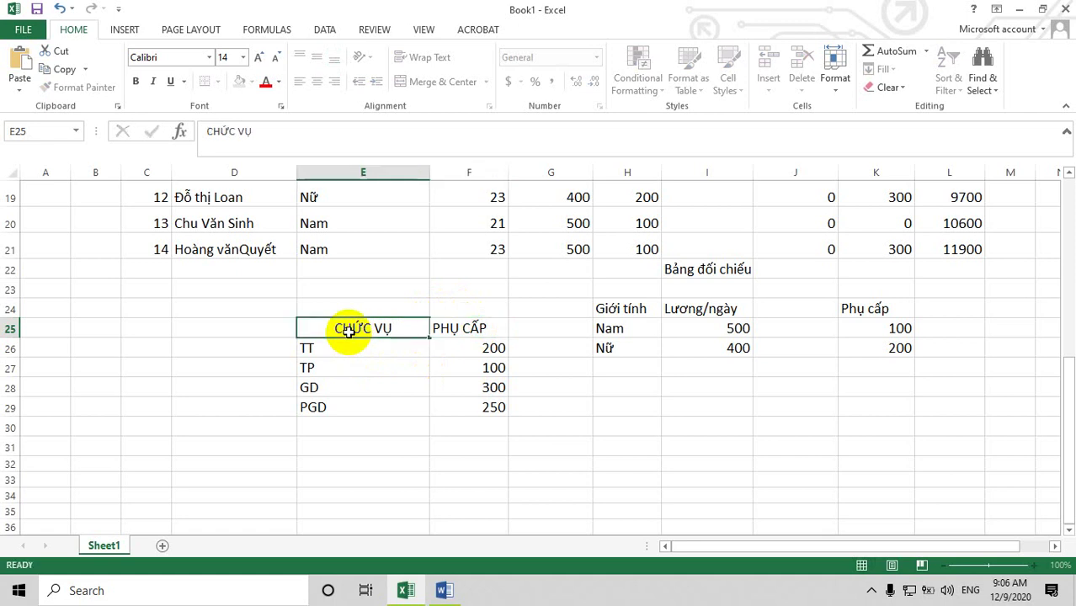
# - Change J8's PCCV lookup range to start at $E$25 instead of $E$26
pyautogui.scroll(3, 472, 354)
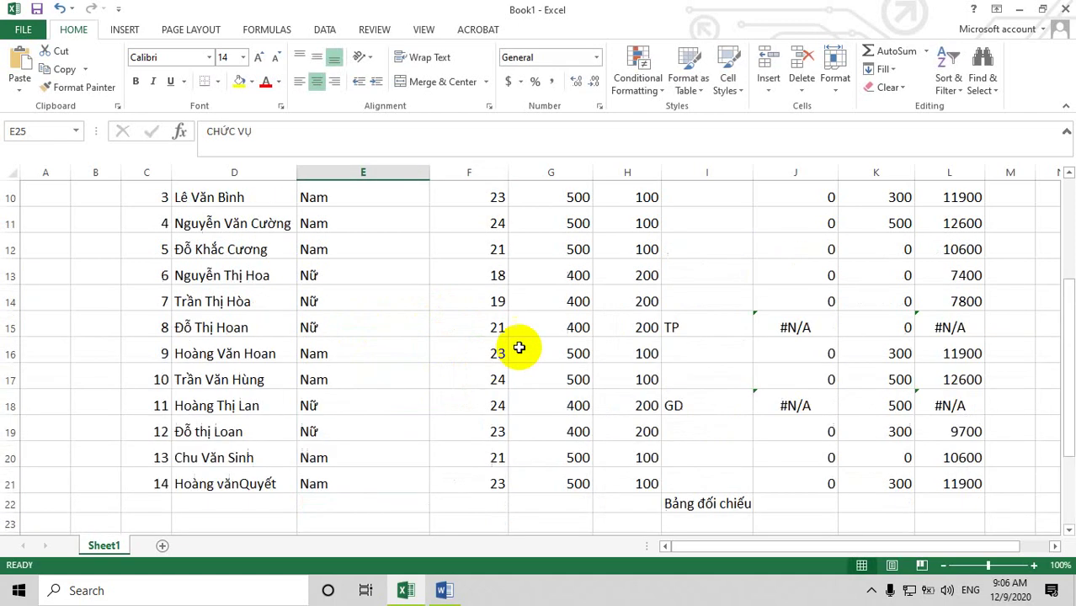
pyautogui.scroll(3, 624, 333)
pyautogui.click(798, 327)
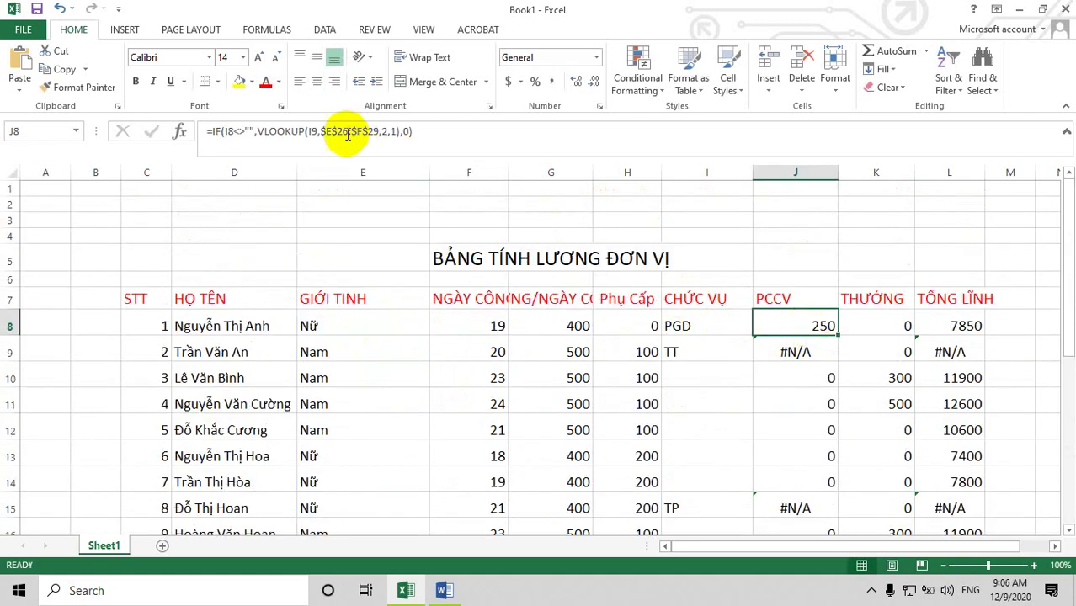
pyautogui.scroll(-2, 381, 286)
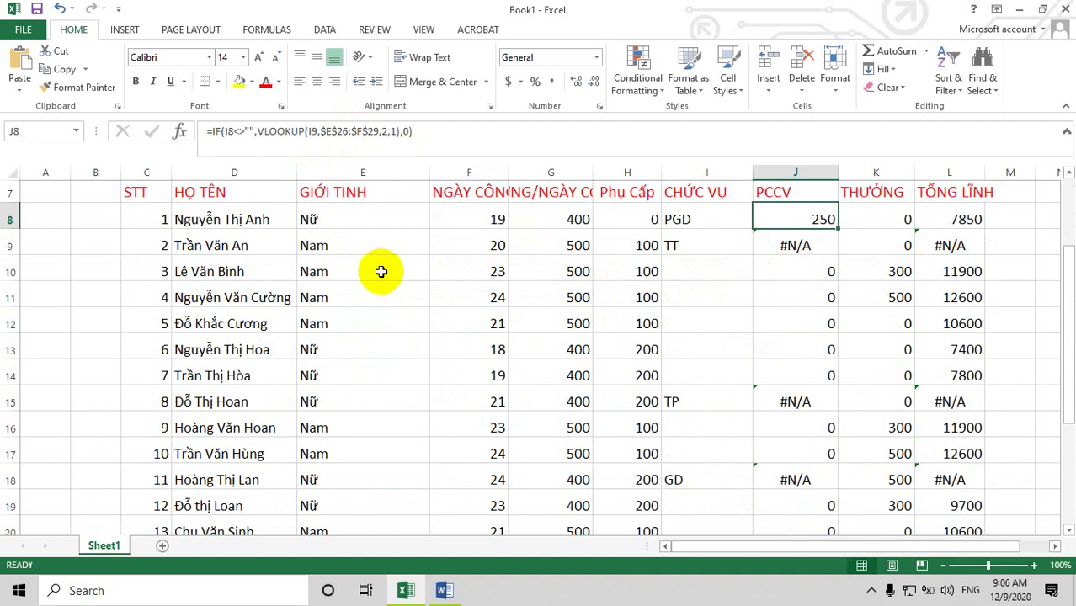
pyautogui.scroll(-3, 380, 271)
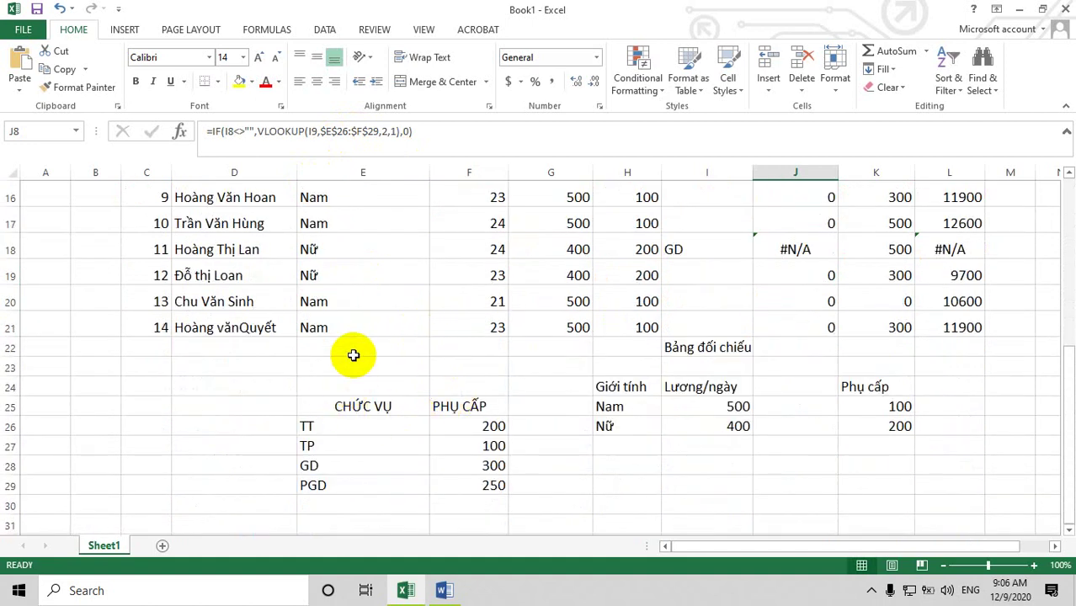
pyautogui.scroll(4, 354, 337)
pyautogui.click(346, 129)
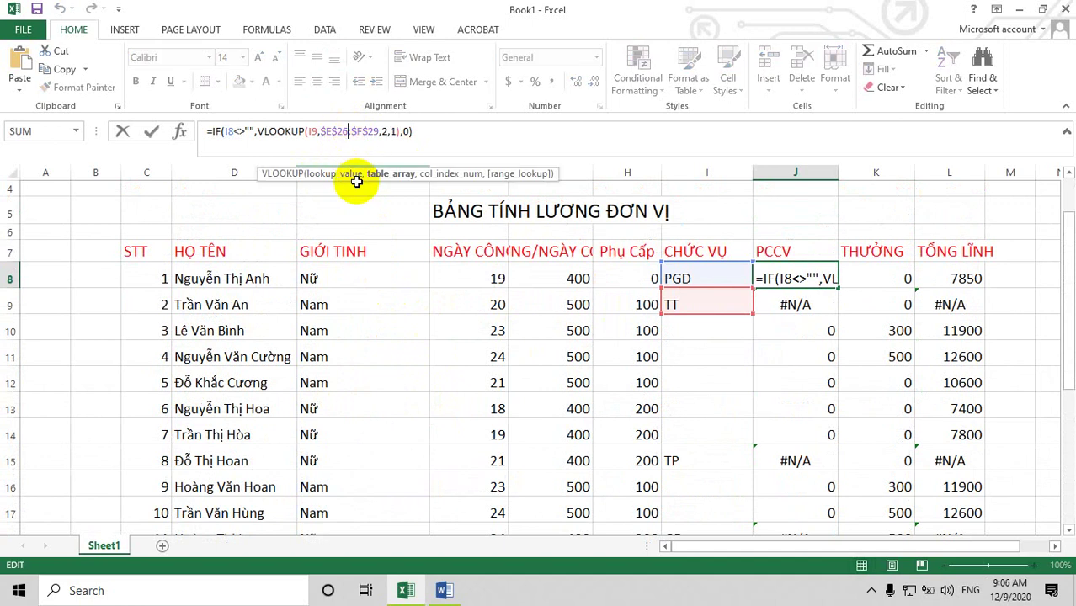
pyautogui.press('BackSpace')
pyautogui.press('BackSpace')
pyautogui.write('25')
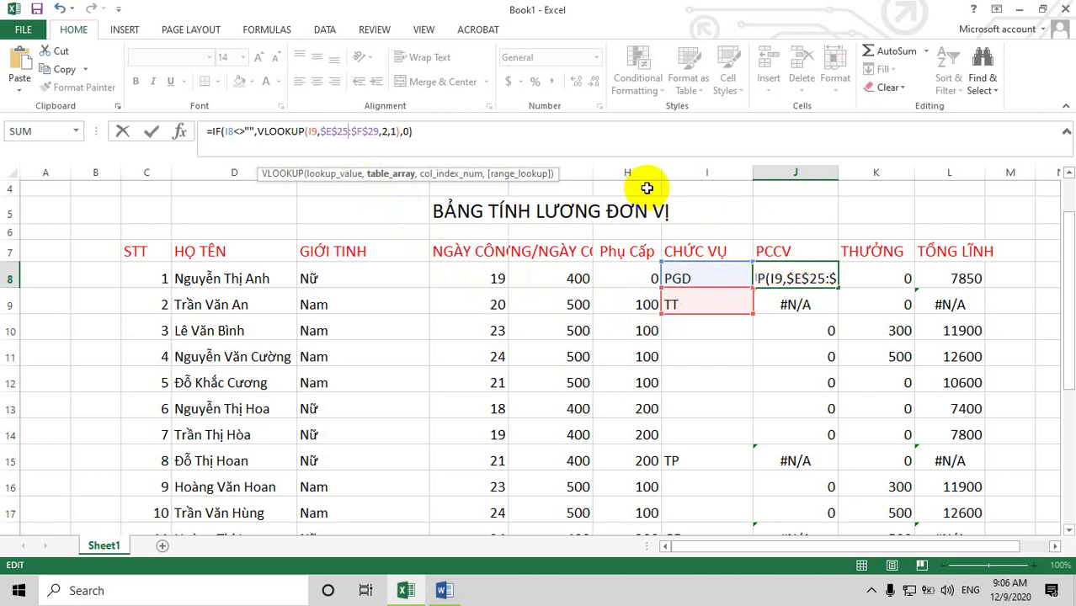
pyautogui.click(463, 135)
pyautogui.press('Return')
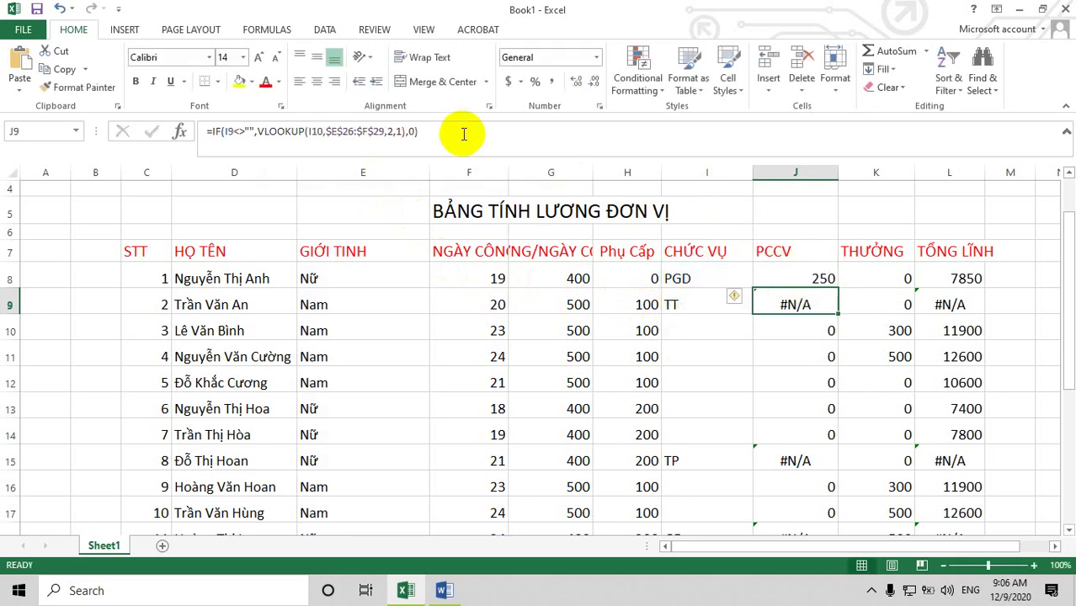
# - Fill the corrected PCCV formula from J8 down to J21
pyautogui.scroll(-4, 753, 404)
pyautogui.scroll(-1, 699, 425)
pyautogui.scroll(3, 674, 379)
pyautogui.scroll(1, 758, 278)
pyautogui.click(829, 220)
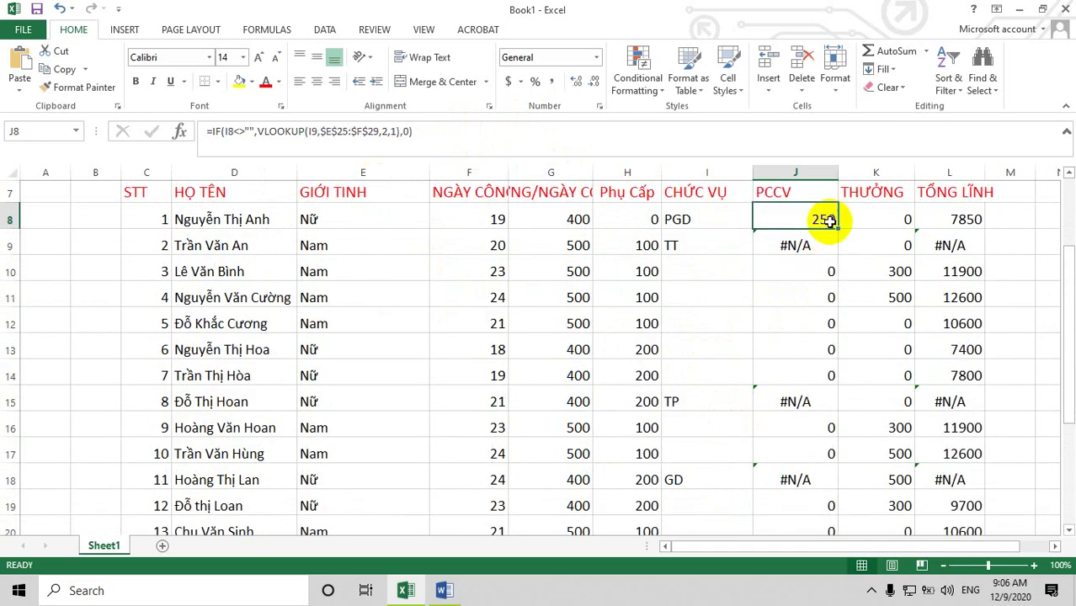
pyautogui.moveTo(839, 228); pyautogui.dragTo(842, 444)
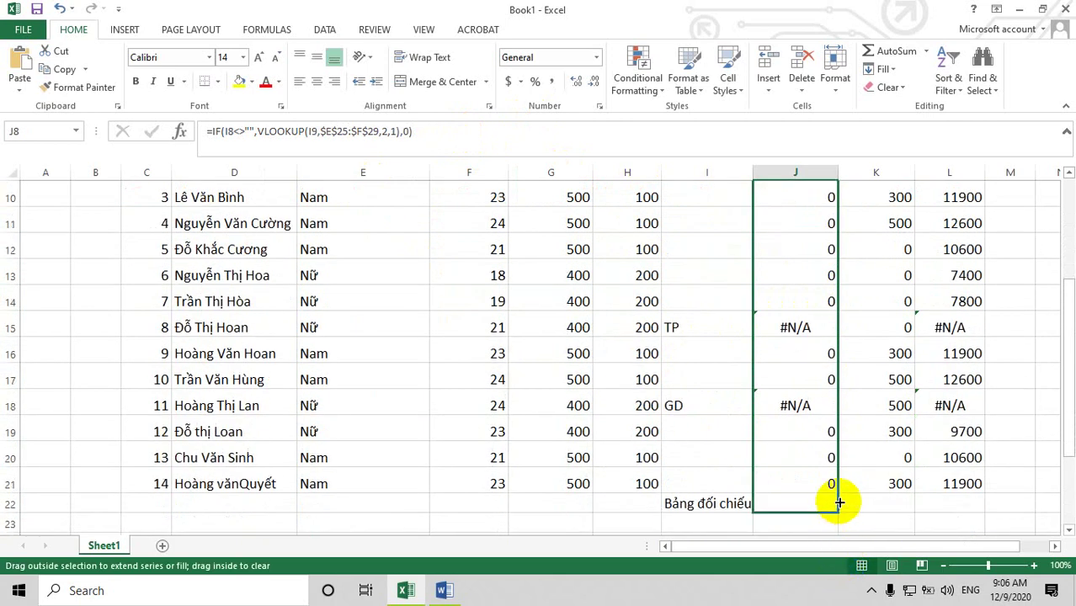
pyautogui.moveTo(842, 566); pyautogui.dragTo(835, 484)
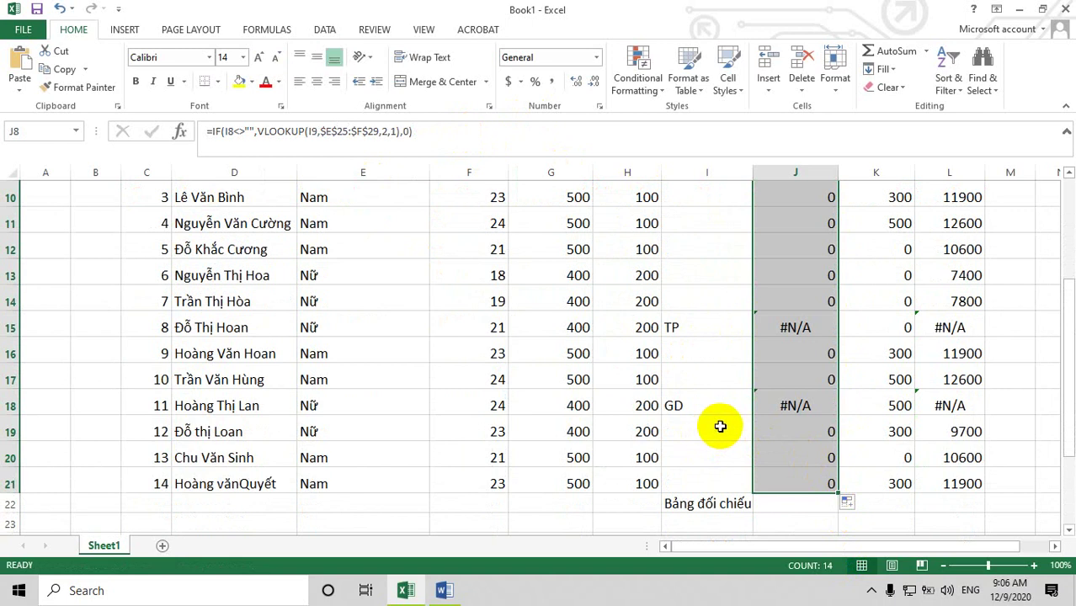
pyautogui.scroll(1, 722, 418)
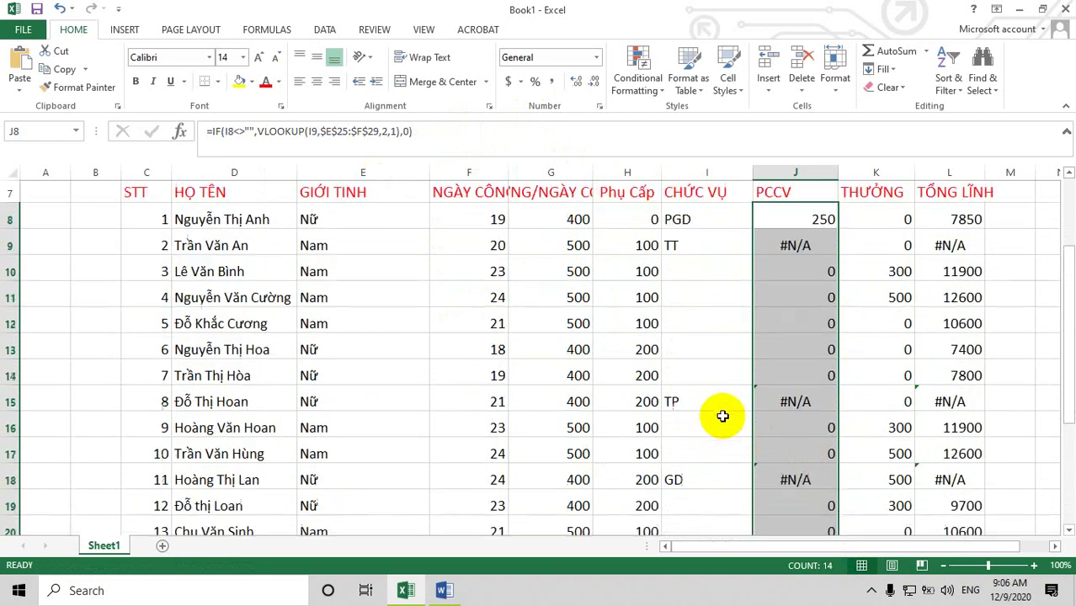
pyautogui.click(960, 245)
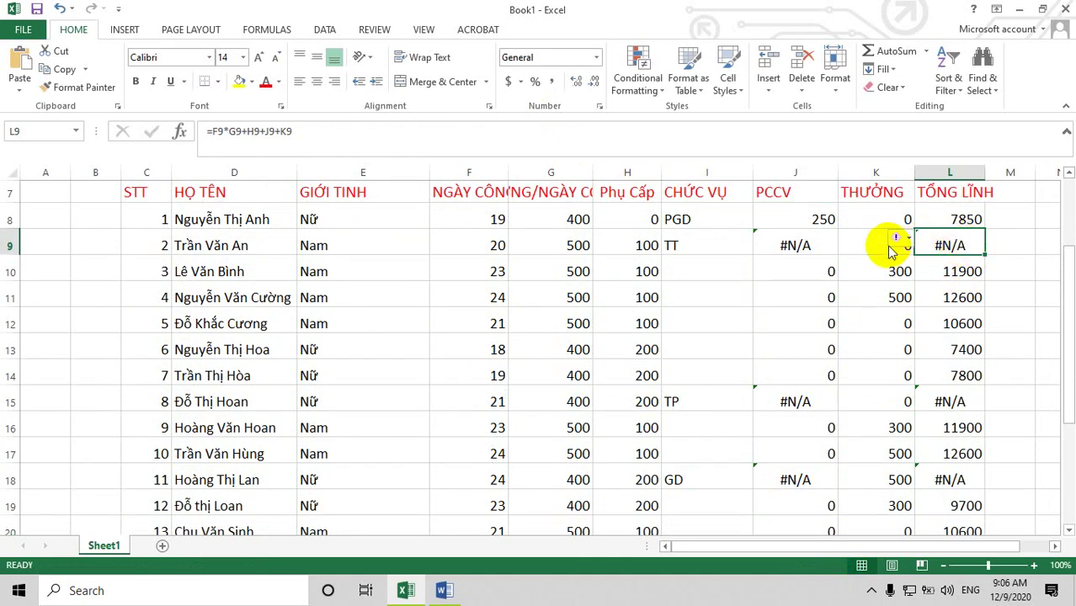
pyautogui.click(699, 249)
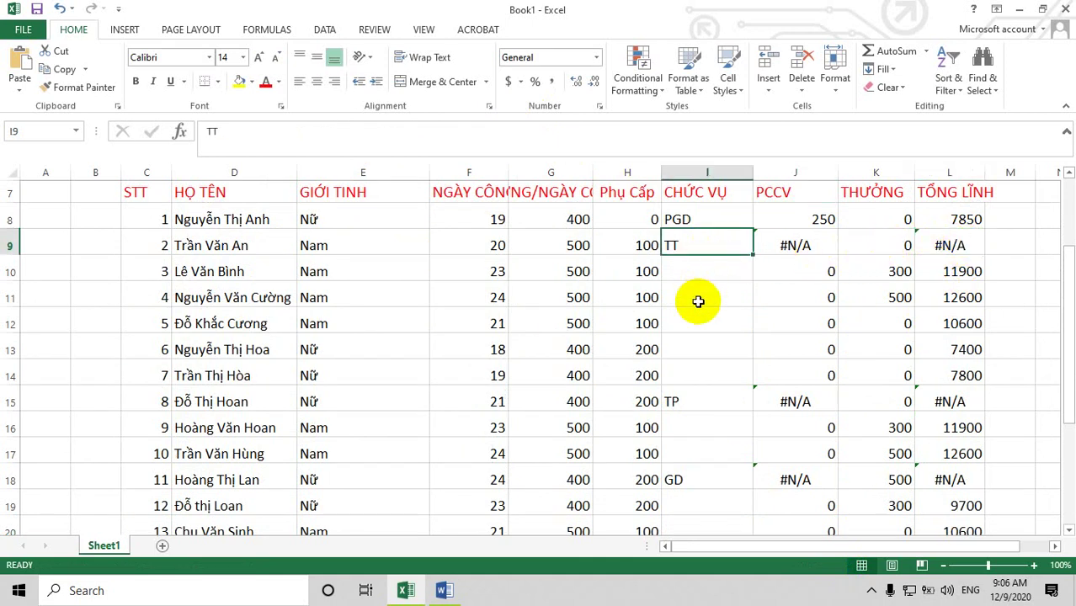
pyautogui.scroll(-4, 715, 354)
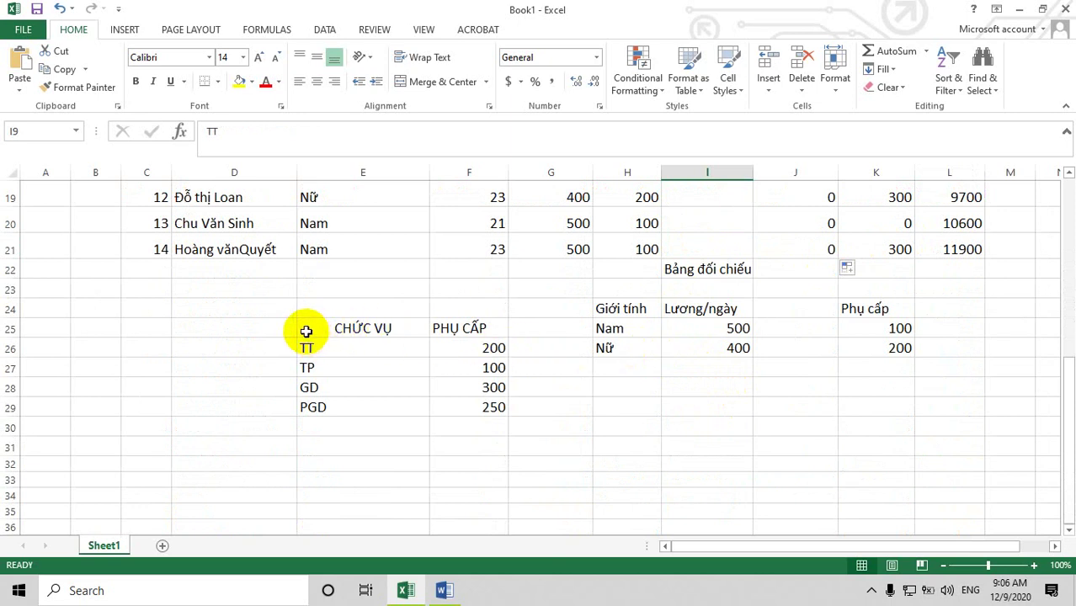
pyautogui.click(306, 331)
pyautogui.click(307, 348)
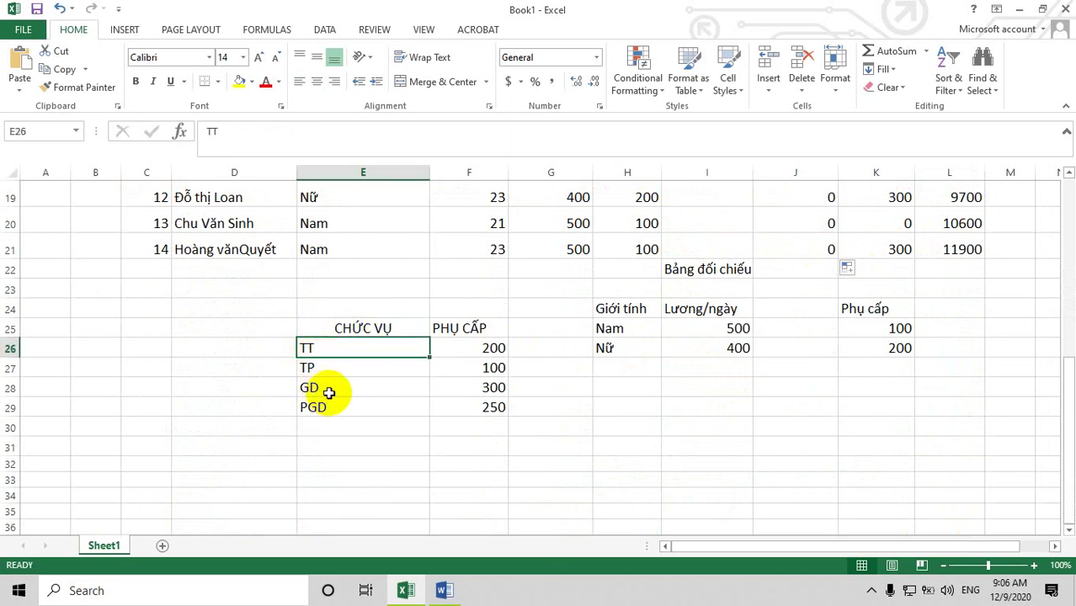
pyautogui.scroll(3, 684, 370)
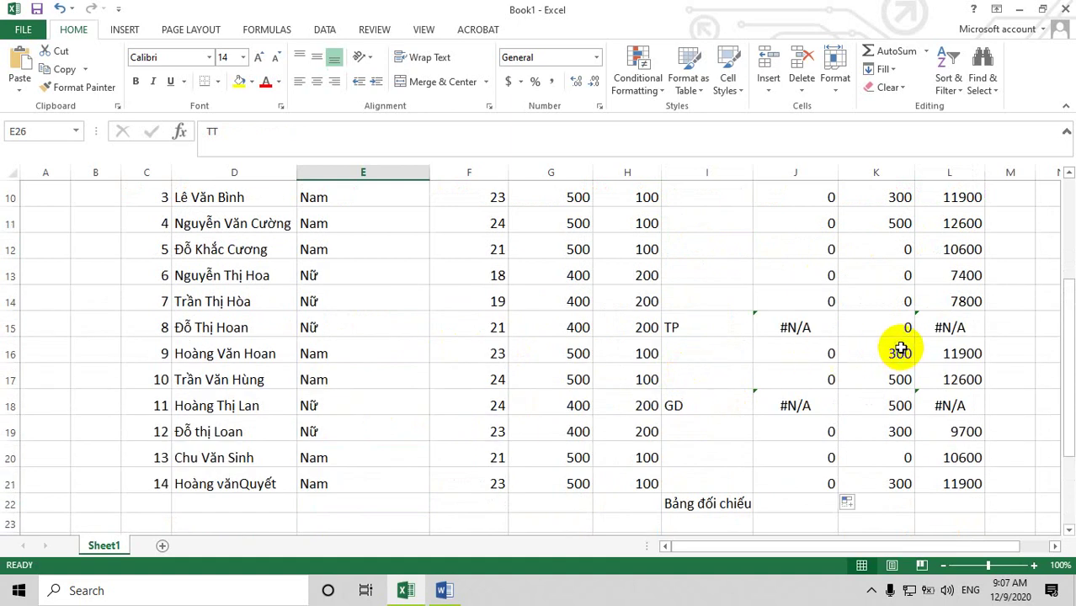
pyautogui.scroll(3, 797, 329)
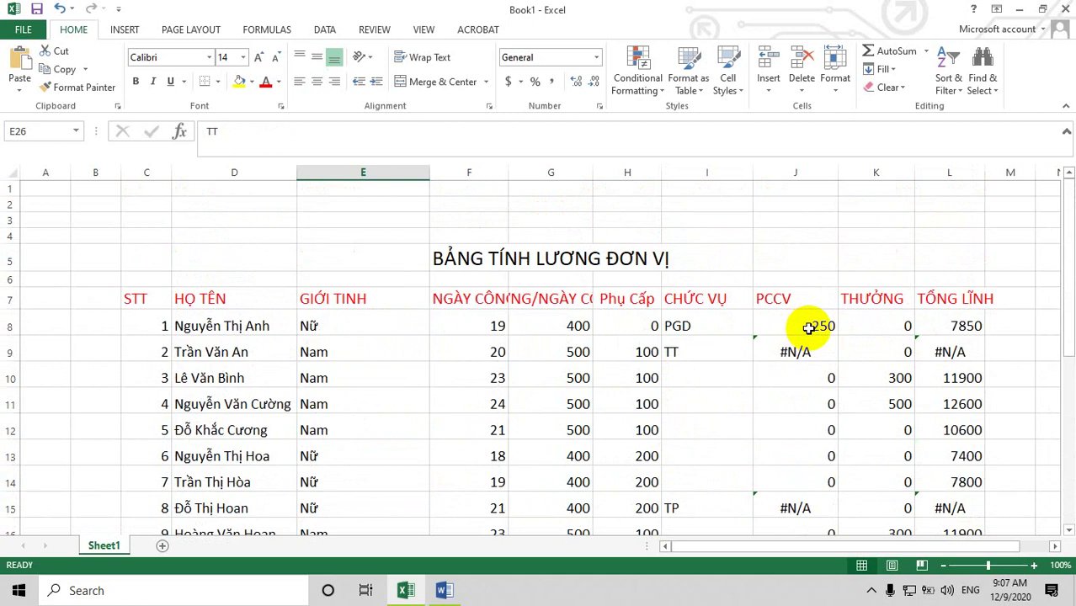
pyautogui.scroll(-1, 810, 332)
pyautogui.click(819, 278)
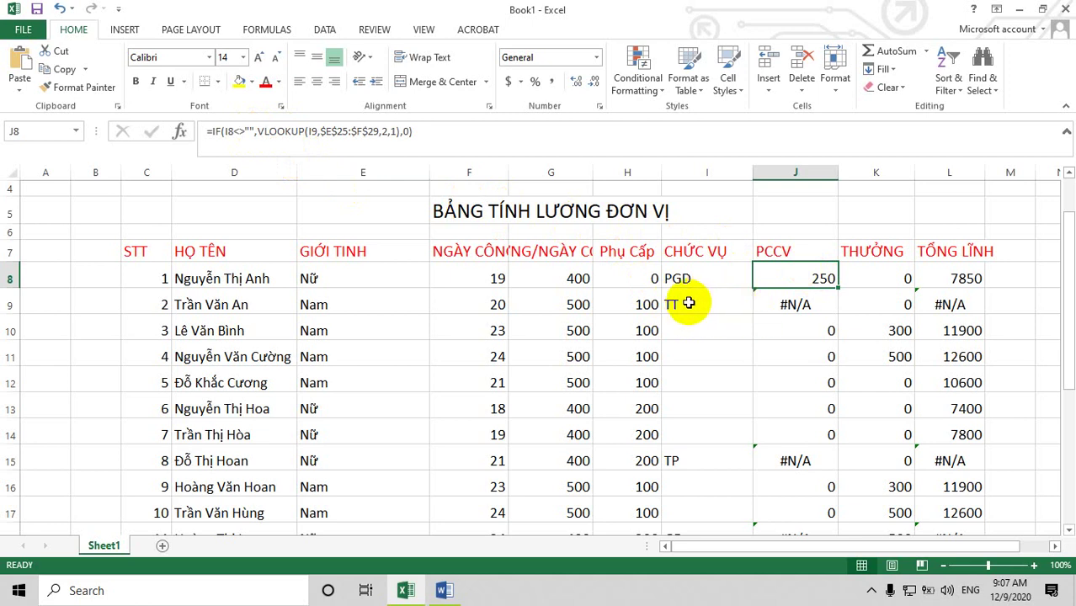
pyautogui.scroll(-2, 645, 391)
pyautogui.scroll(-4, 646, 395)
pyautogui.scroll(1, 647, 395)
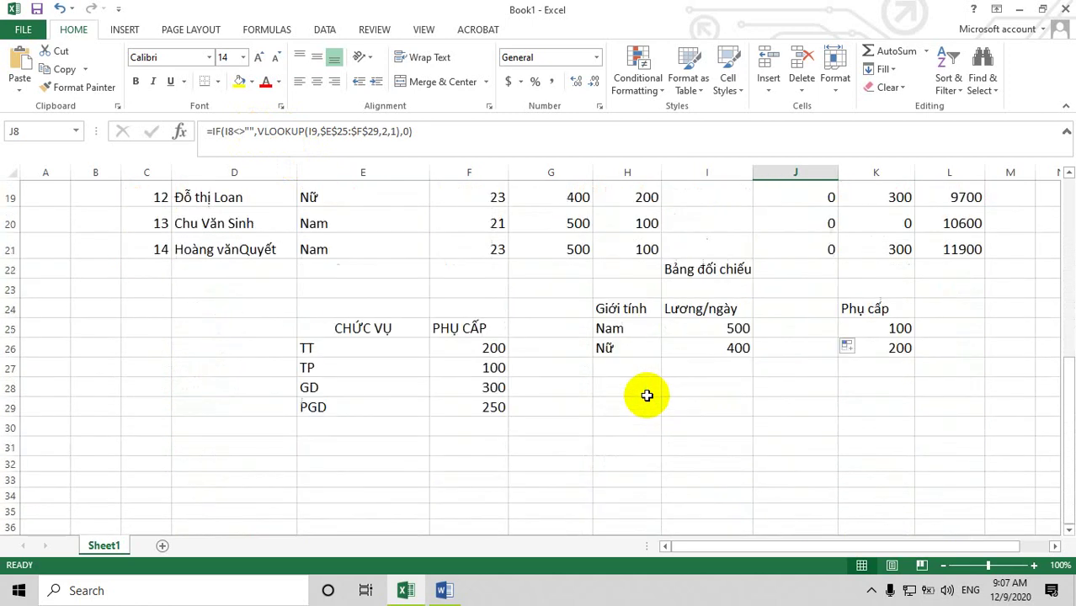
pyautogui.scroll(4, 644, 392)
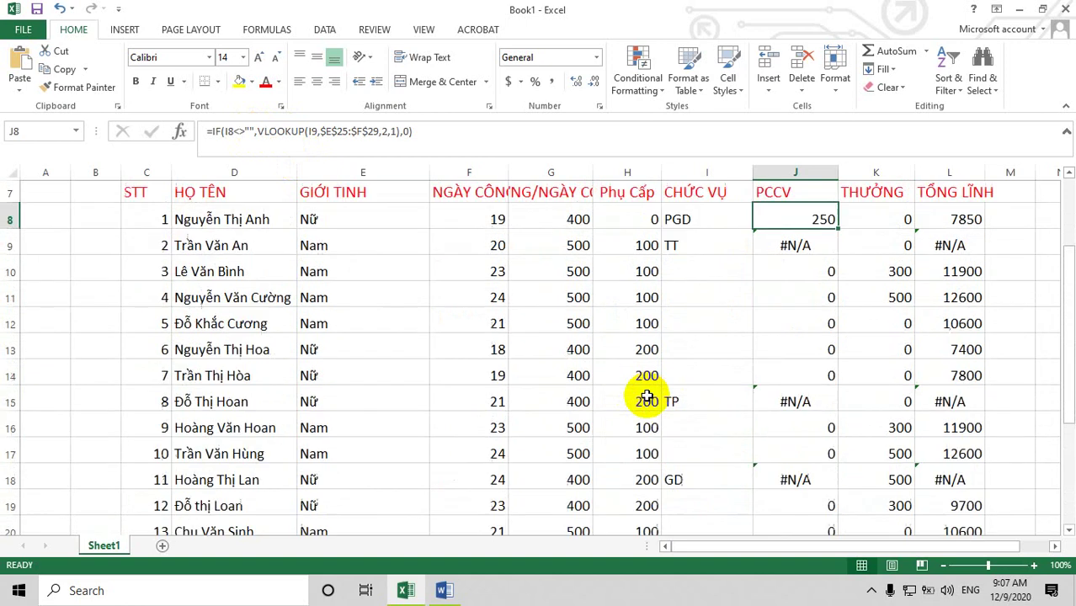
# - Switch J8's VLOOKUP to exact match by changing its last argument from 1 to 0
pyautogui.click(682, 246)
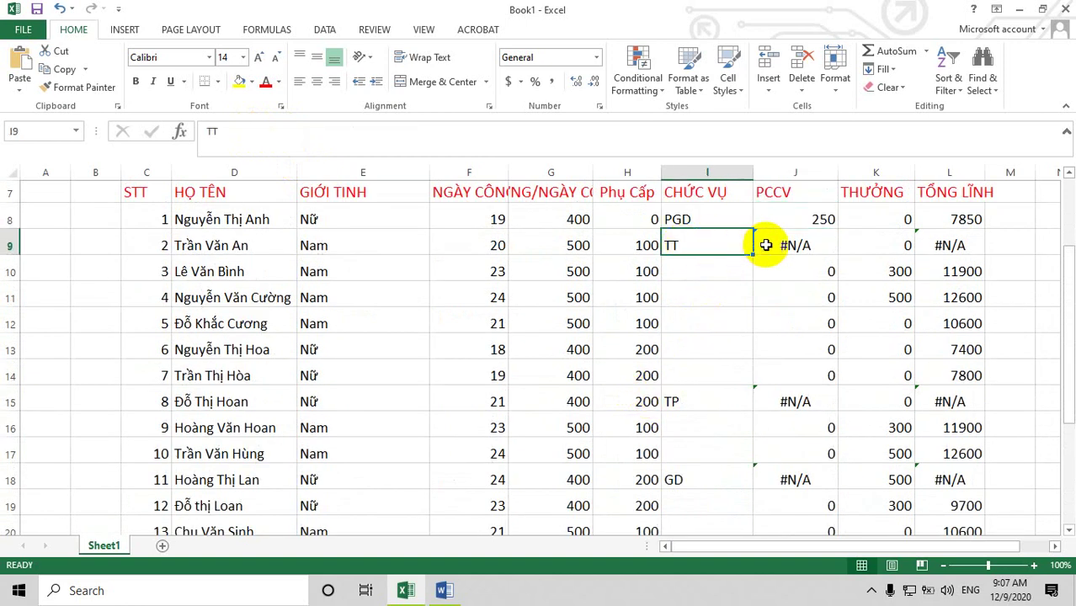
pyautogui.click(807, 219)
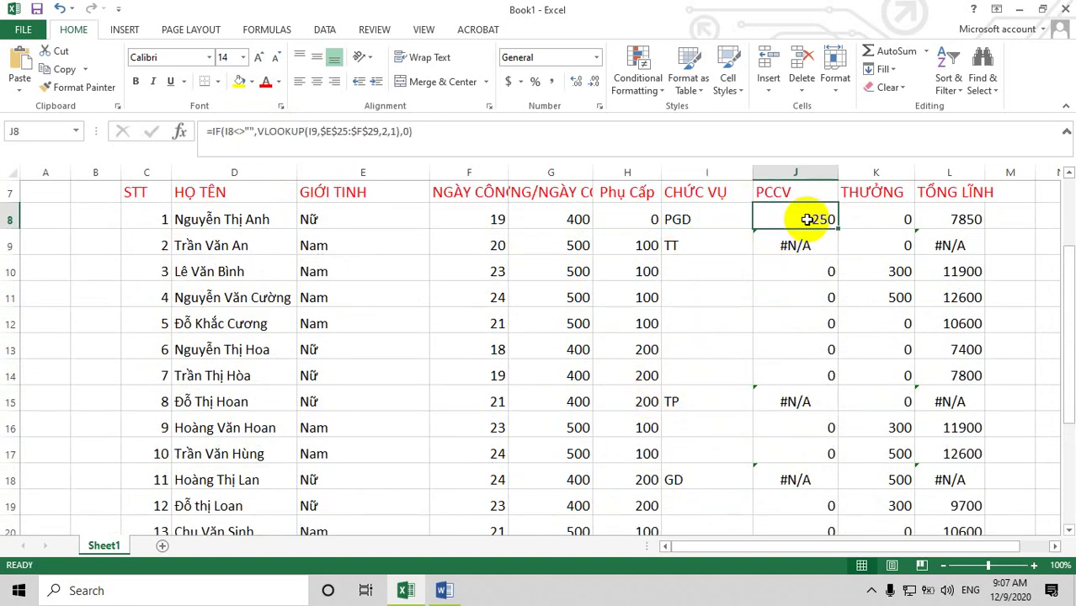
pyautogui.click(405, 133)
pyautogui.press('BackSpace')
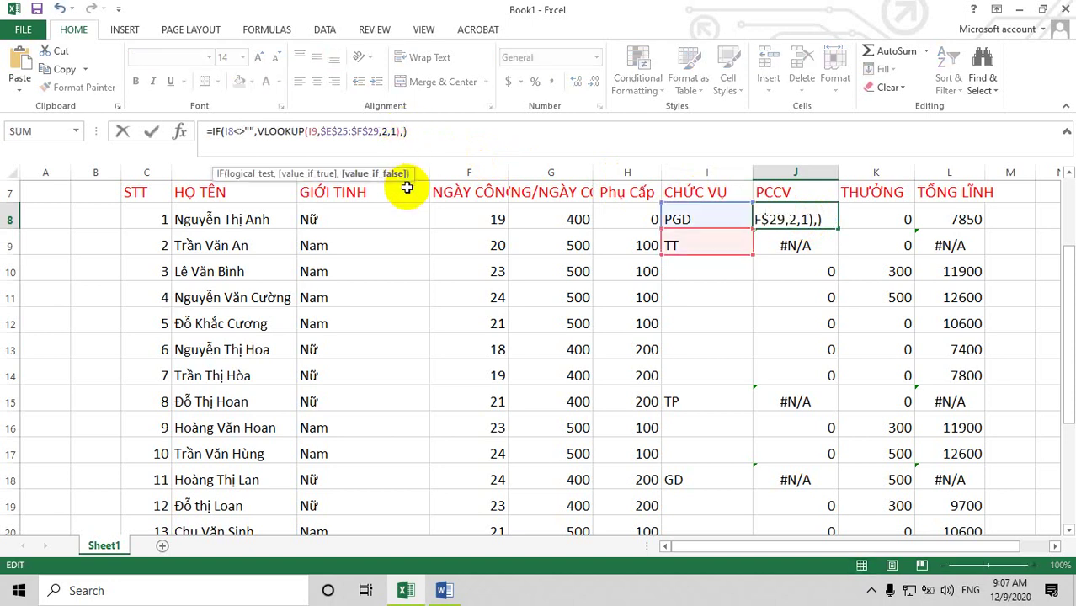
pyautogui.click(396, 132)
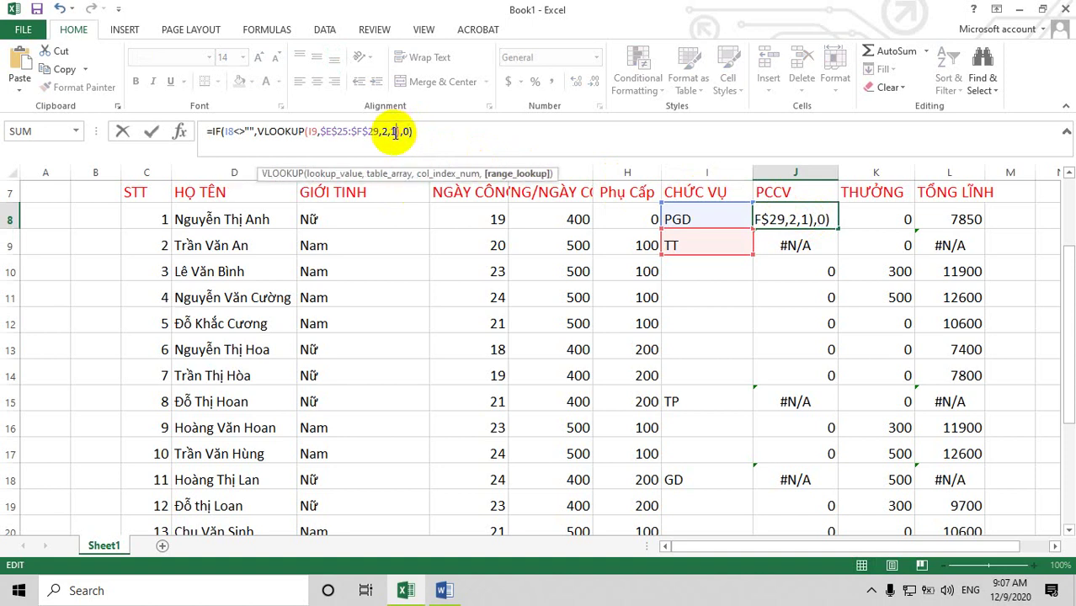
pyautogui.press('BackSpace')
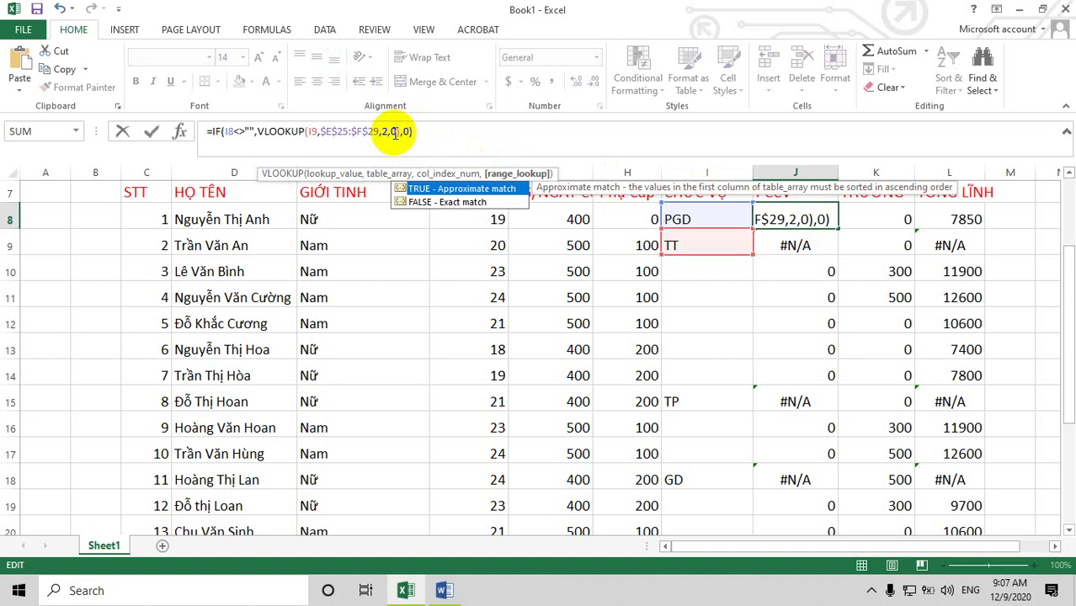
pyautogui.write('0')
pyautogui.click(444, 133)
pyautogui.press('Return')
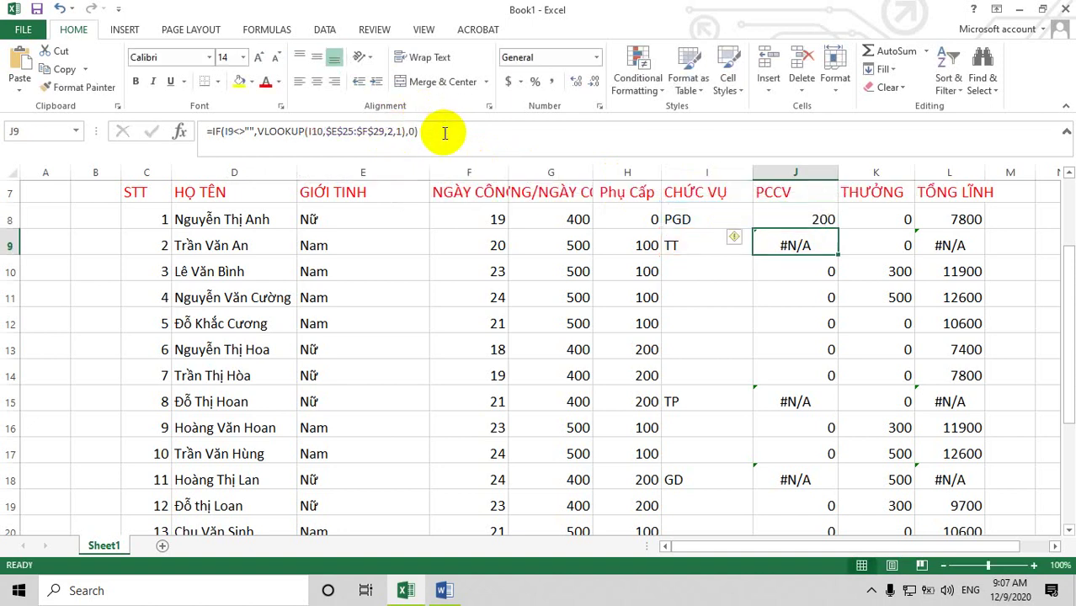
# - Fill the exact-match PCCV formula from J8 down to J21
pyautogui.click(823, 220)
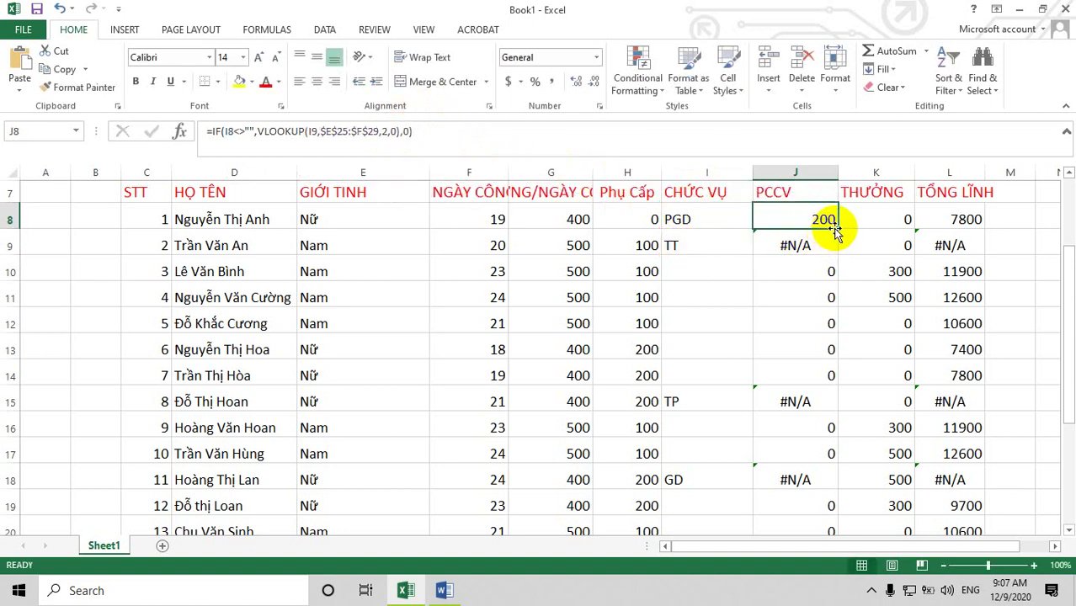
pyautogui.moveTo(838, 228); pyautogui.dragTo(836, 490)
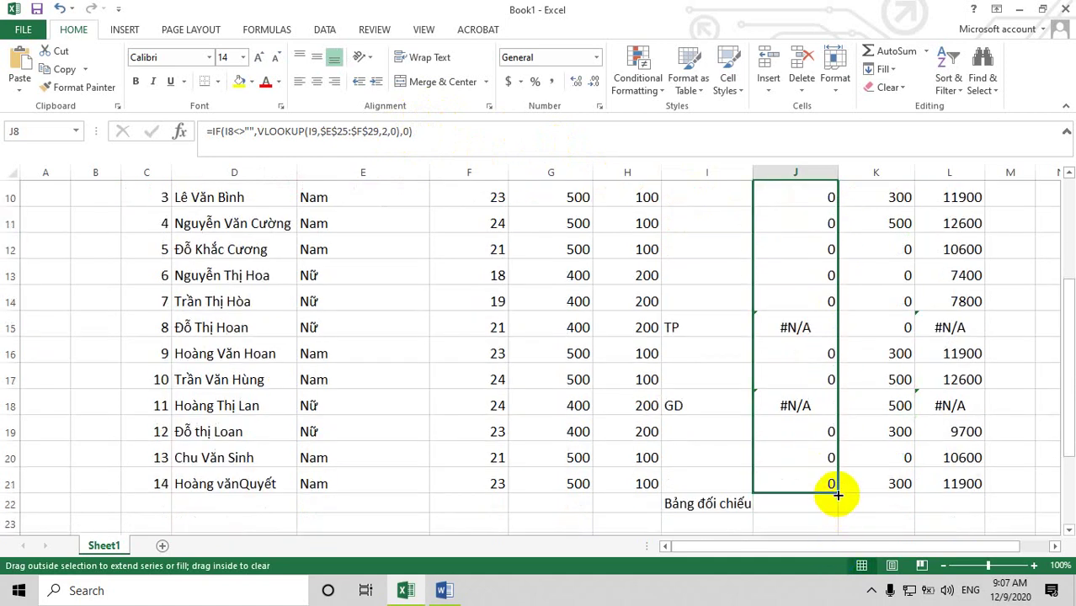
pyautogui.scroll(3, 715, 303)
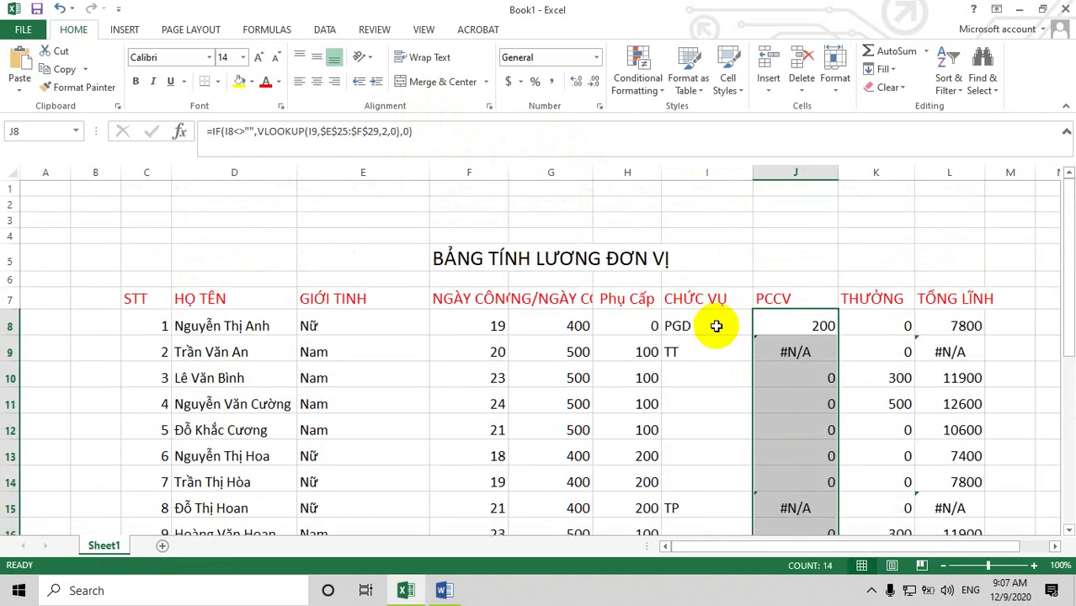
# - Check the PGD title in I8, J8's PCCV result of 200 and L8's total formula
pyautogui.click(703, 325)
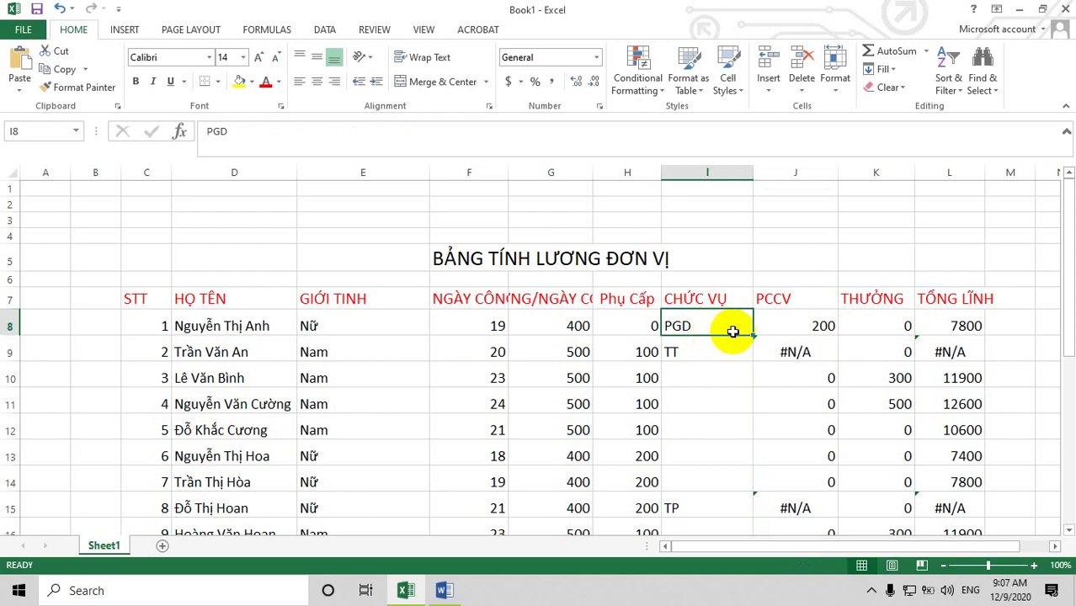
pyautogui.scroll(-1, 733, 341)
pyautogui.scroll(-2, 741, 332)
pyautogui.scroll(3, 767, 324)
pyautogui.click(797, 326)
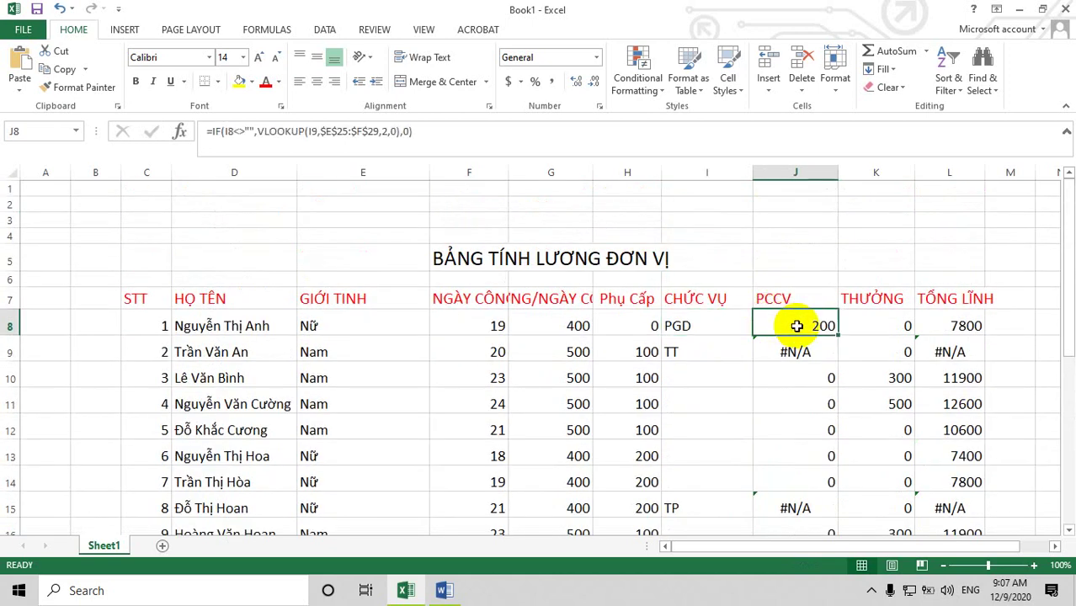
pyautogui.scroll(-3, 795, 345)
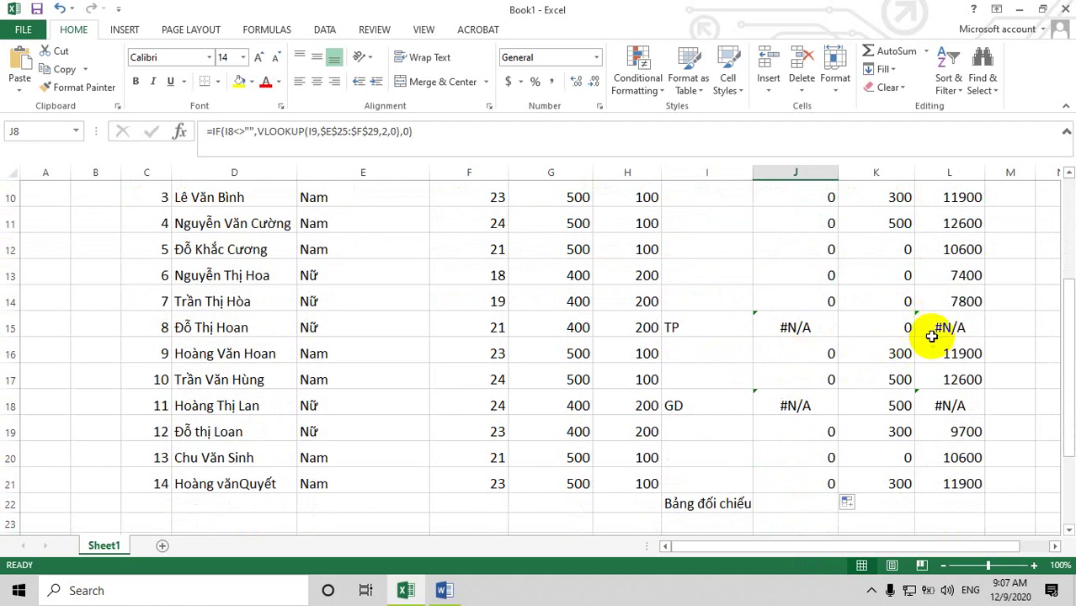
pyautogui.scroll(1, 948, 330)
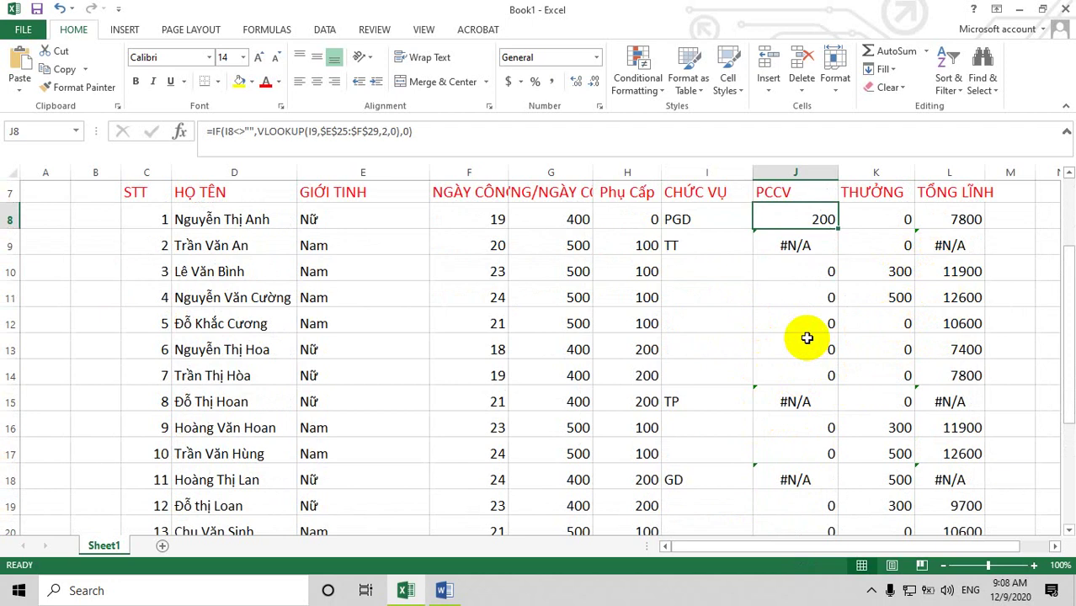
pyautogui.scroll(-1, 802, 270)
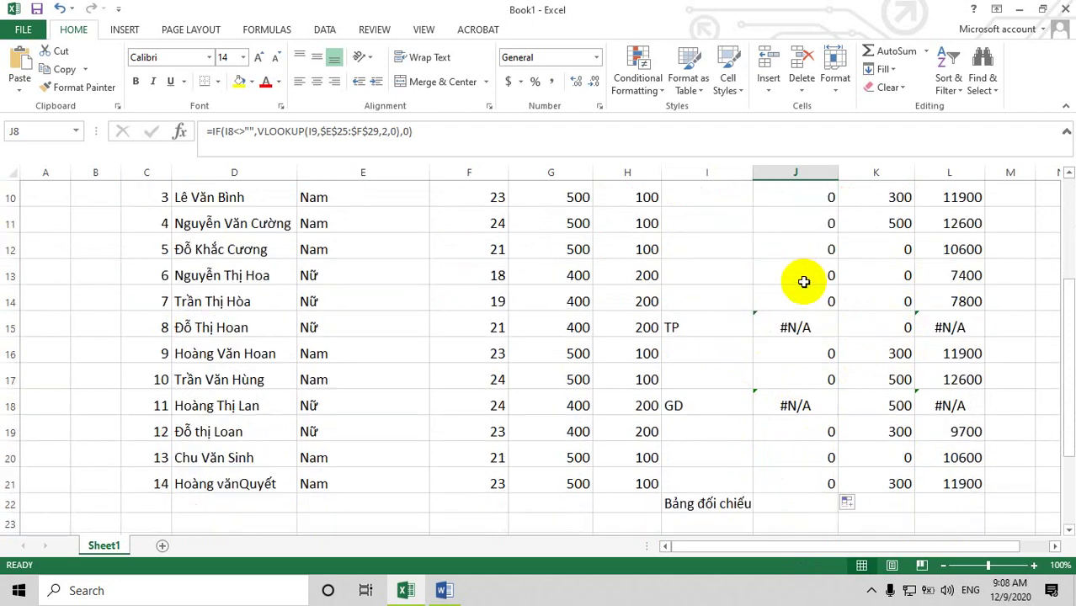
pyautogui.scroll(3, 804, 299)
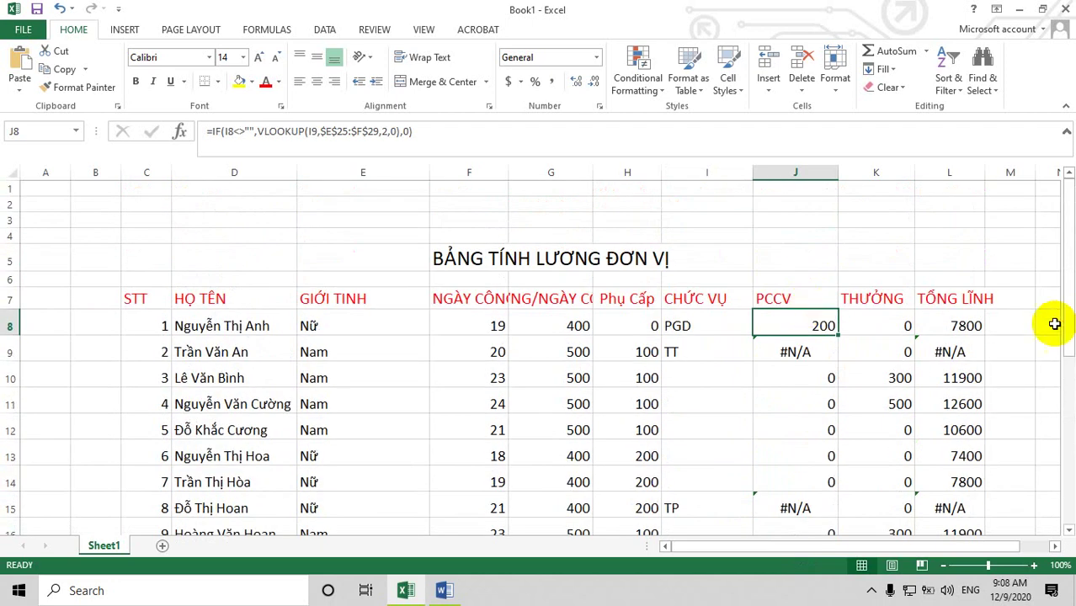
pyautogui.click(959, 328)
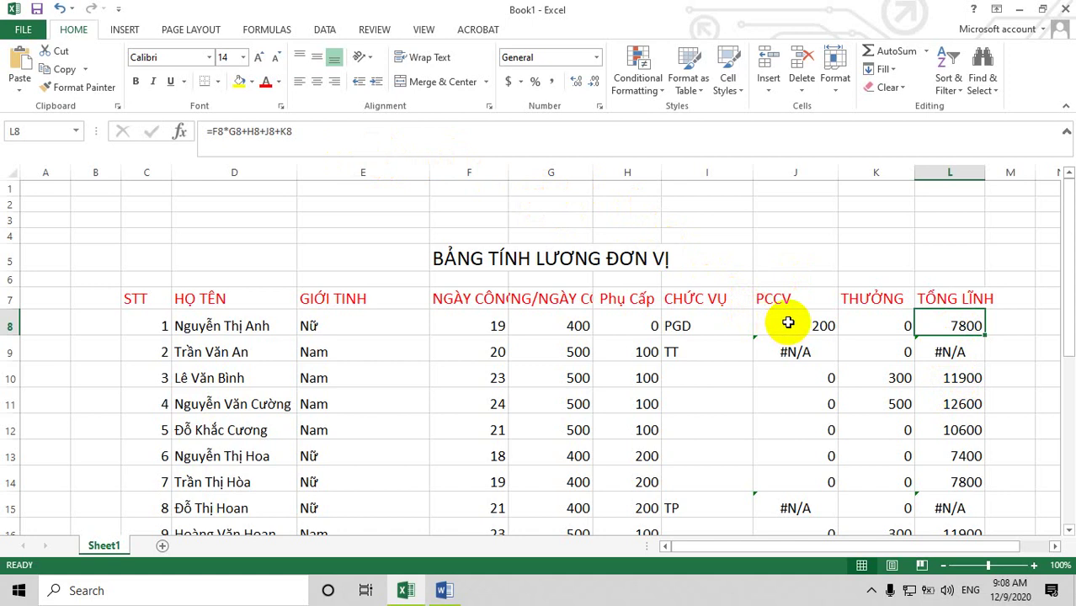
# - Shorten L8's TỔNG LĨNH formula to =F8*G8+H8+K8, removing the PCCV term
pyautogui.click(274, 155)
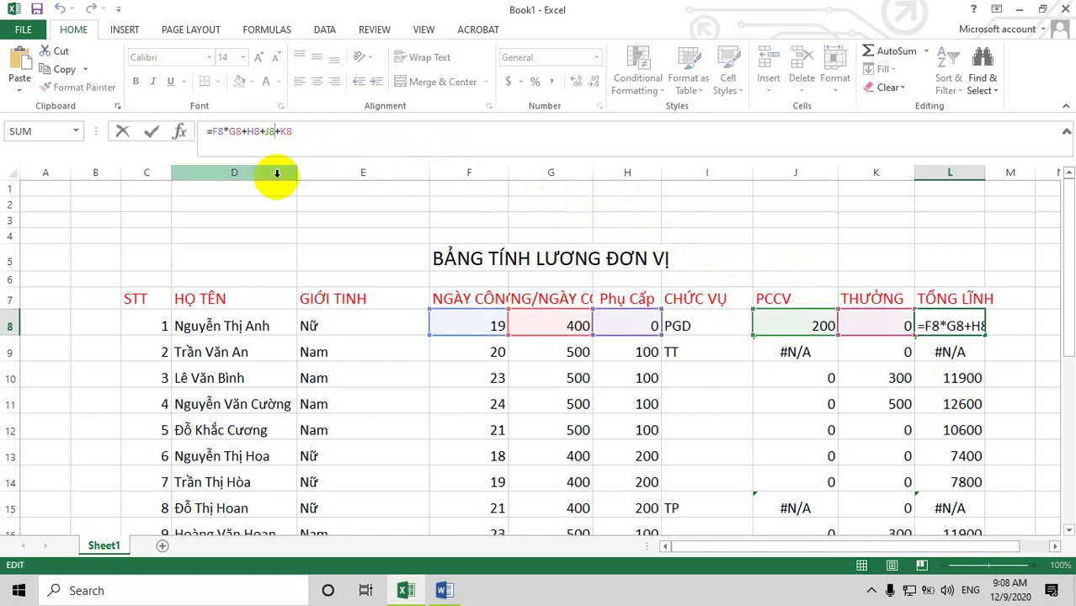
pyautogui.press('BackSpace')
pyautogui.press('BackSpace')
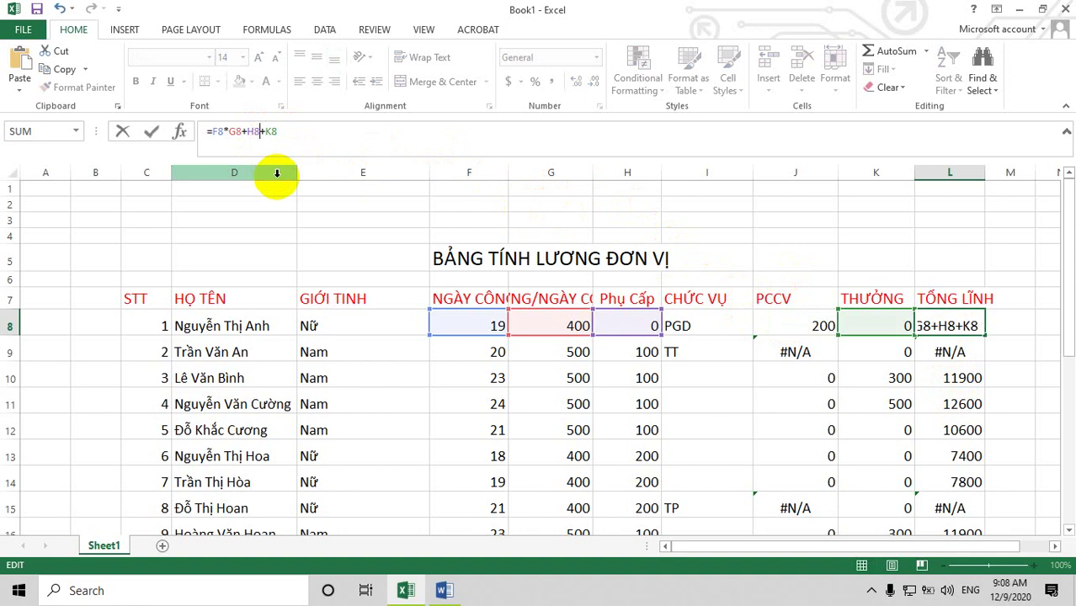
pyautogui.press('Return')
pyautogui.click(321, 132)
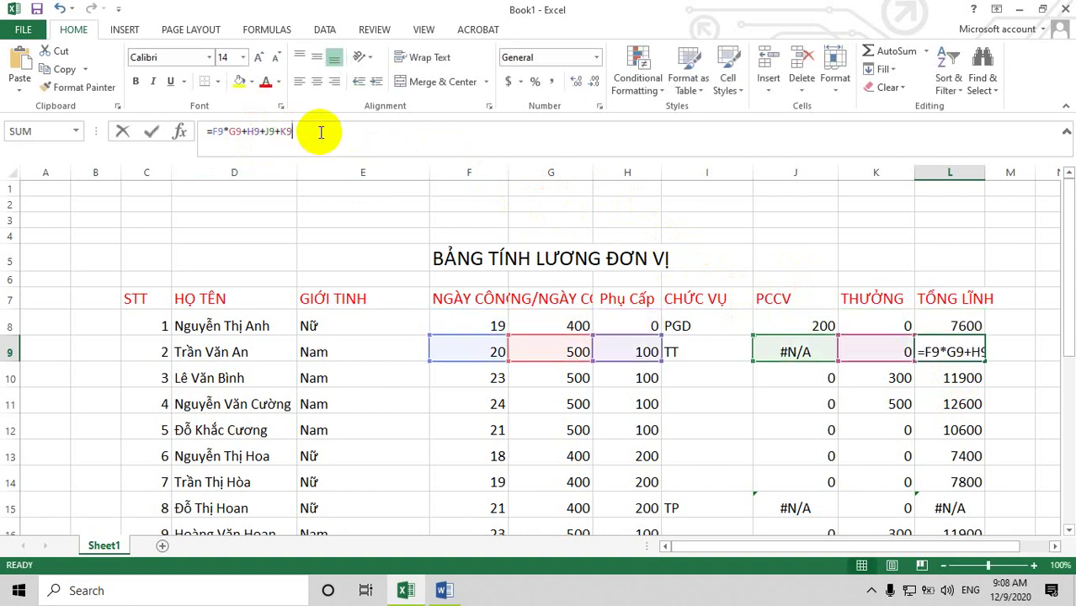
pyautogui.click(960, 327)
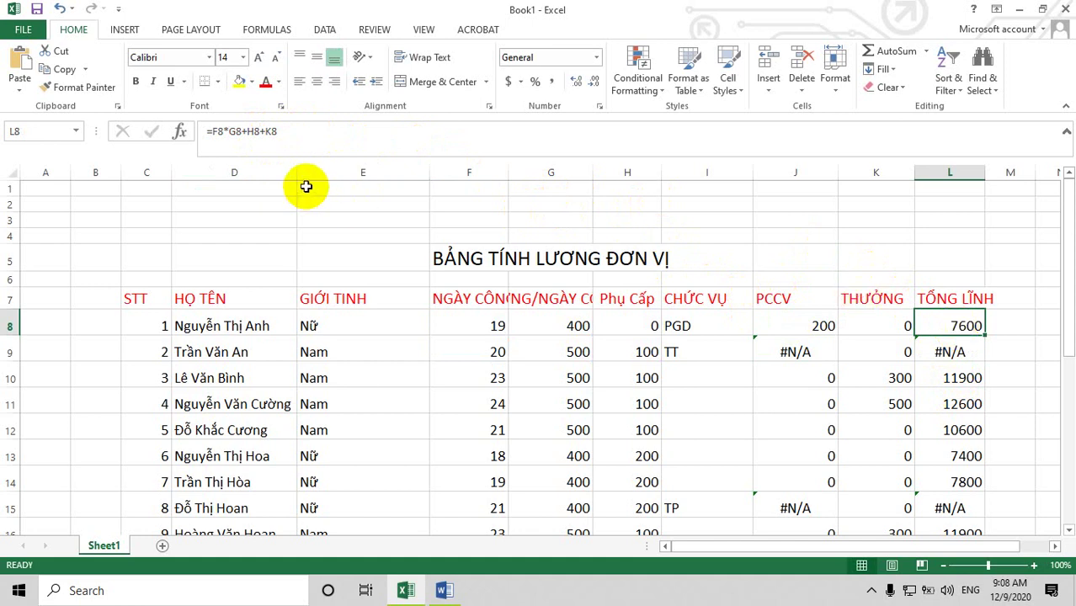
pyautogui.click(317, 132)
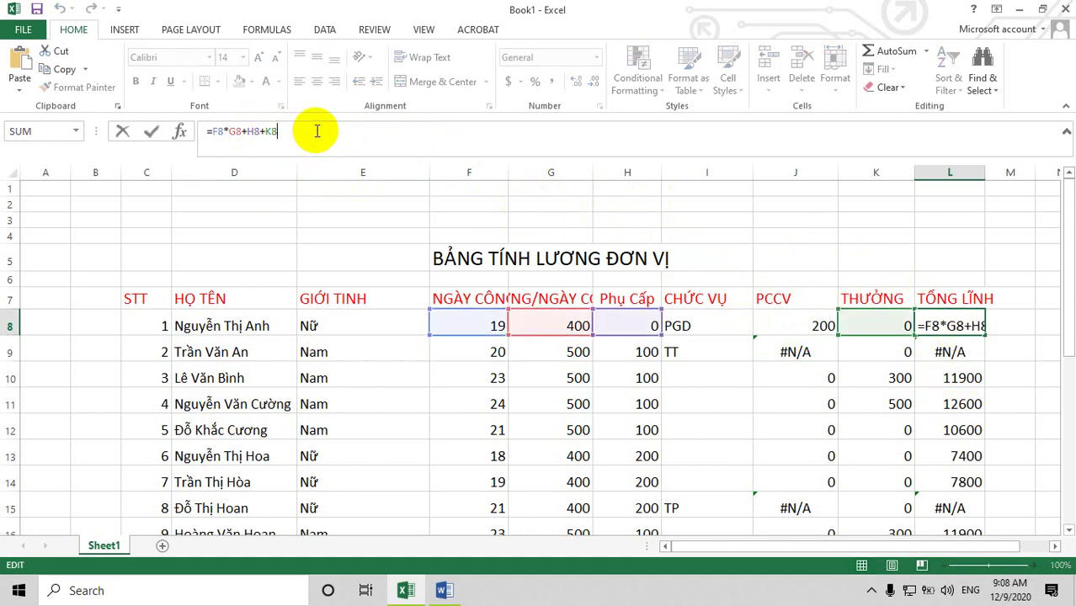
pyautogui.press('Return')
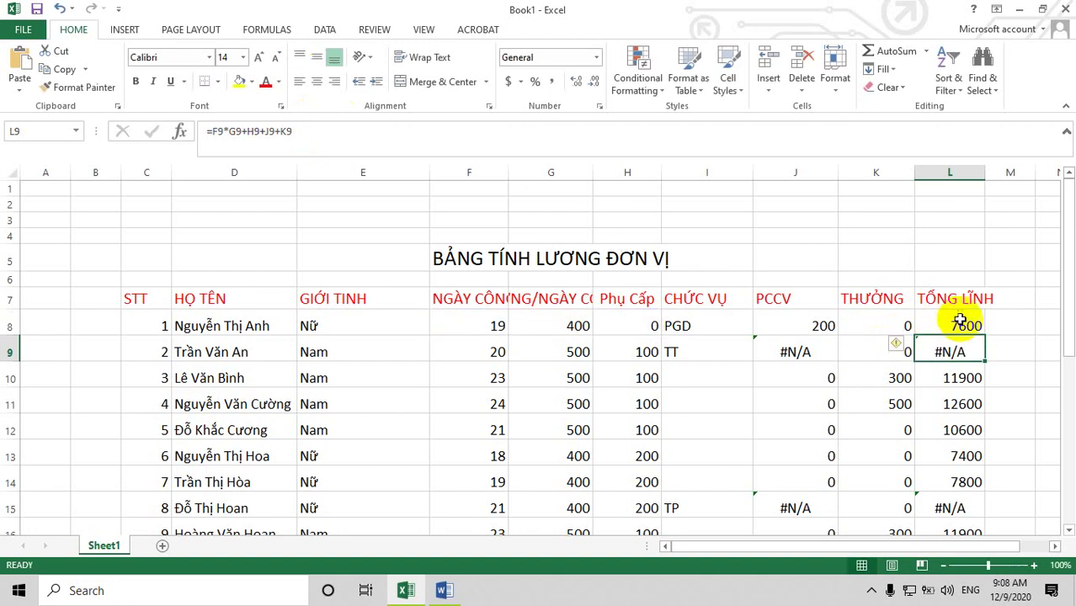
# - Fill the new total formula from L8 down to L21, clearing the #N/A totals
pyautogui.click(975, 330)
pyautogui.moveTo(985, 336); pyautogui.dragTo(988, 490)
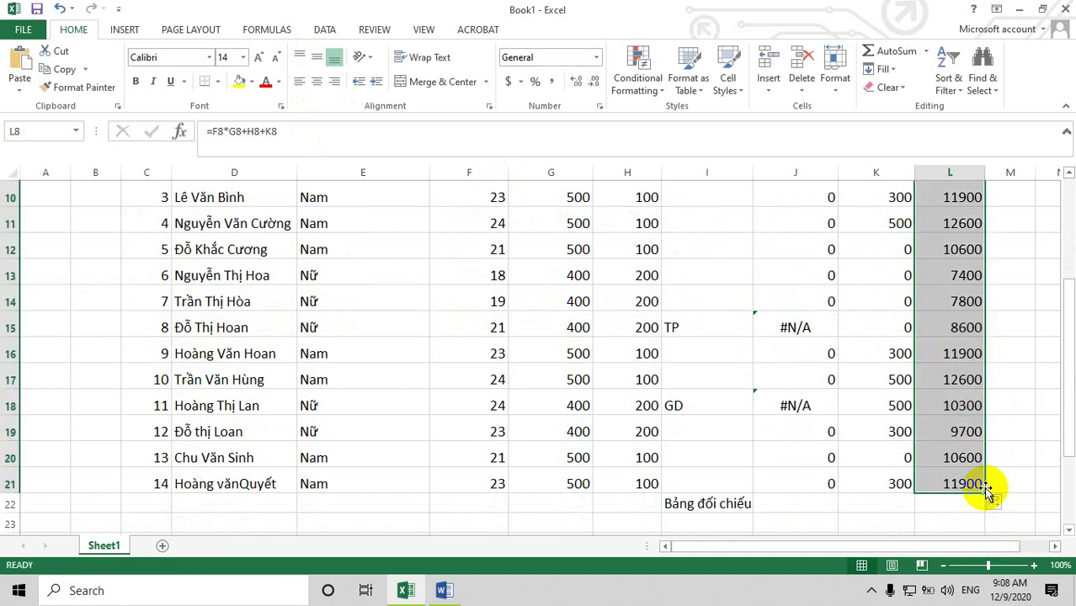
pyautogui.scroll(2, 997, 325)
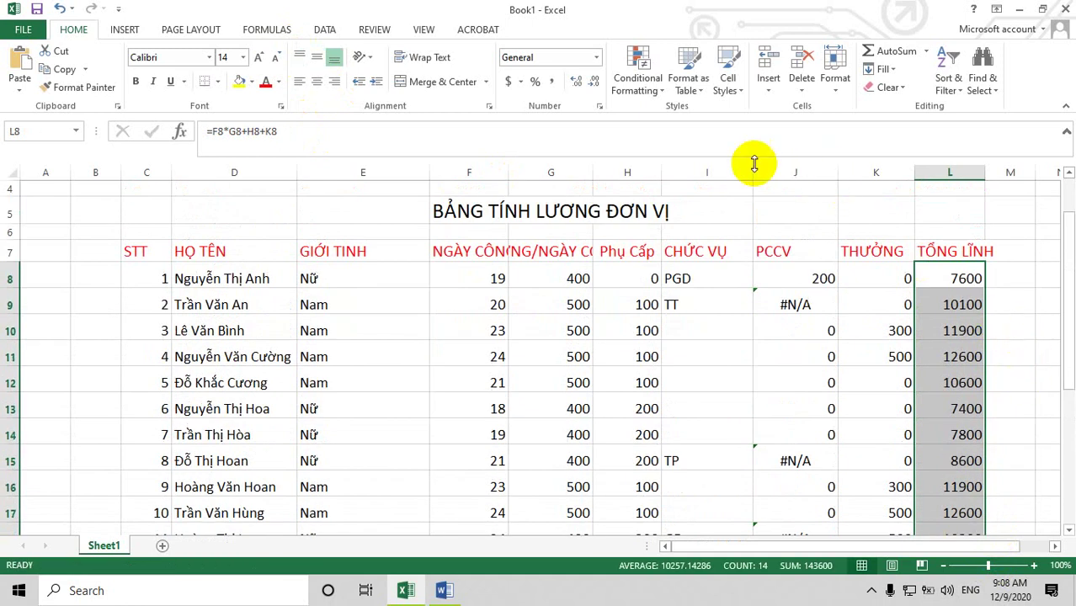
pyautogui.scroll(-1, 770, 355)
pyautogui.scroll(1, 769, 355)
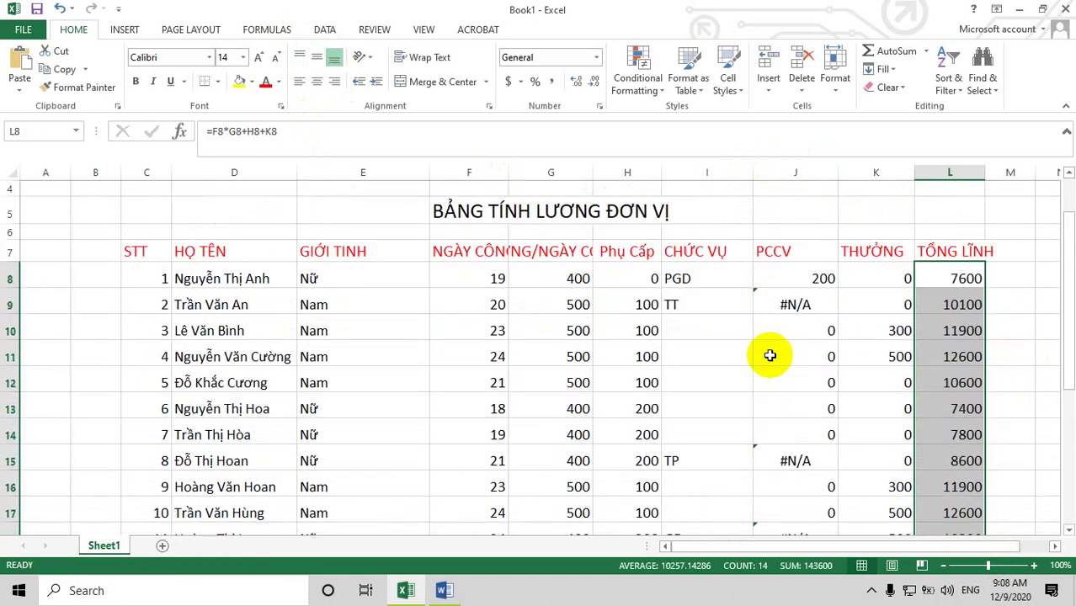
pyautogui.scroll(-1, 612, 341)
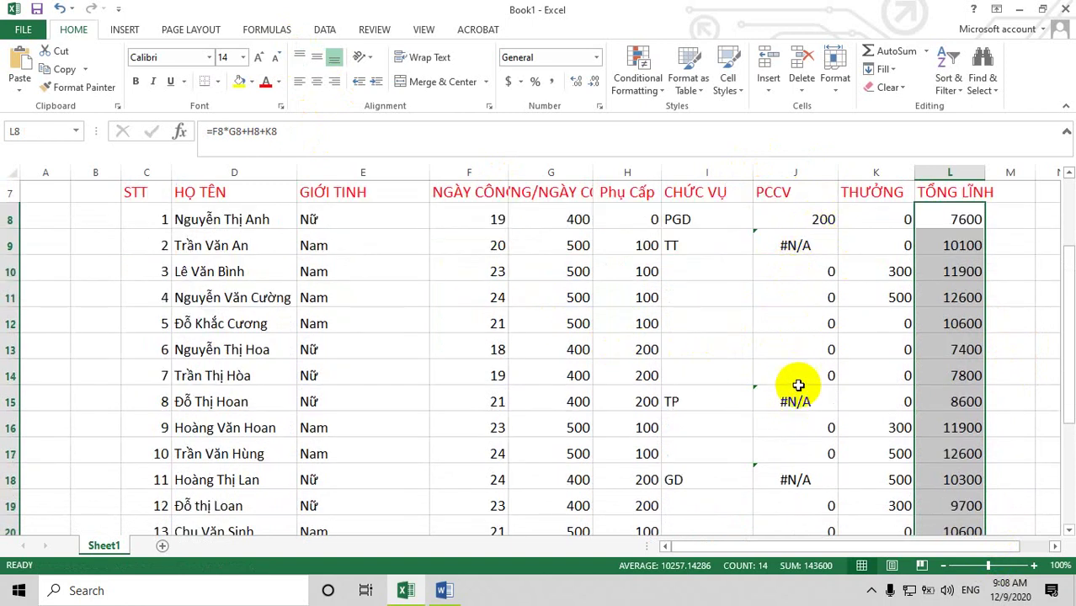
pyautogui.scroll(-3, 797, 396)
pyautogui.scroll(2, 805, 305)
pyautogui.scroll(2, 803, 293)
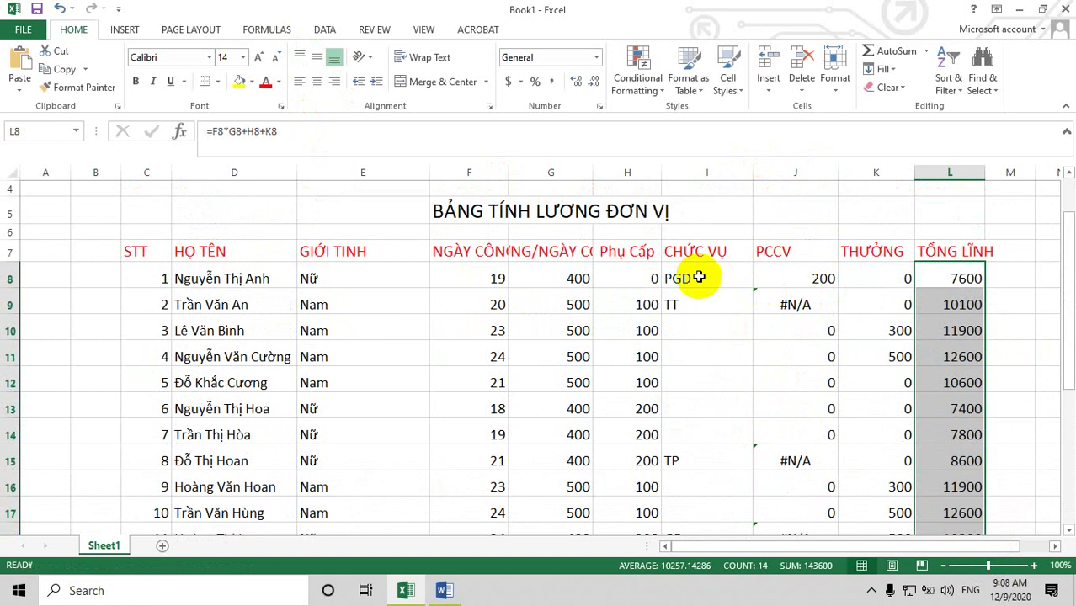
# - Widen column L to fit TỔNG LĨNH and narrow the PCCV column J
pyautogui.click(952, 246)
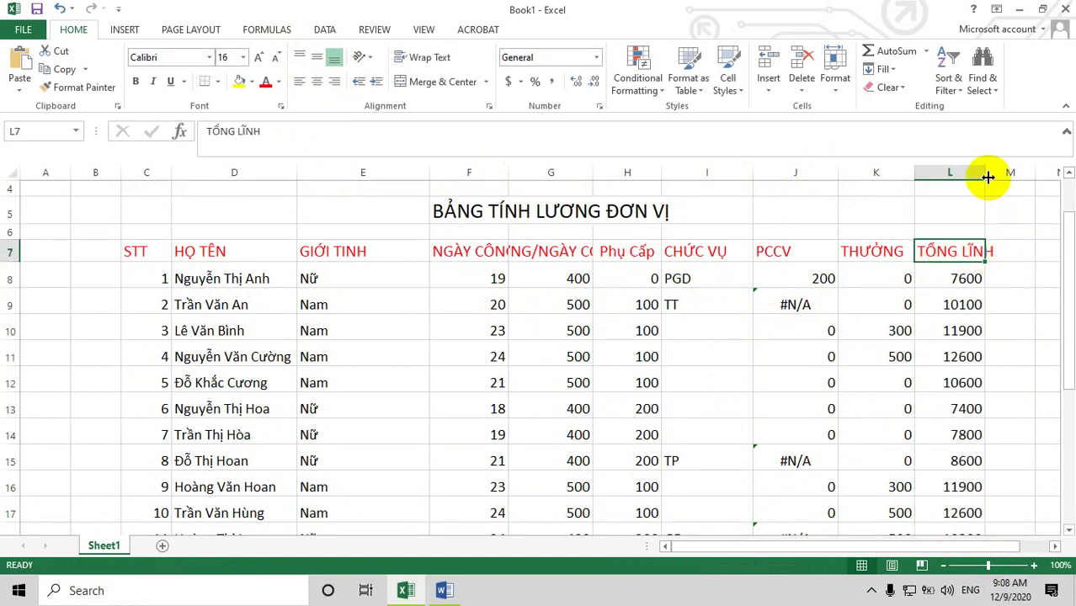
pyautogui.moveTo(988, 176); pyautogui.dragTo(997, 172)
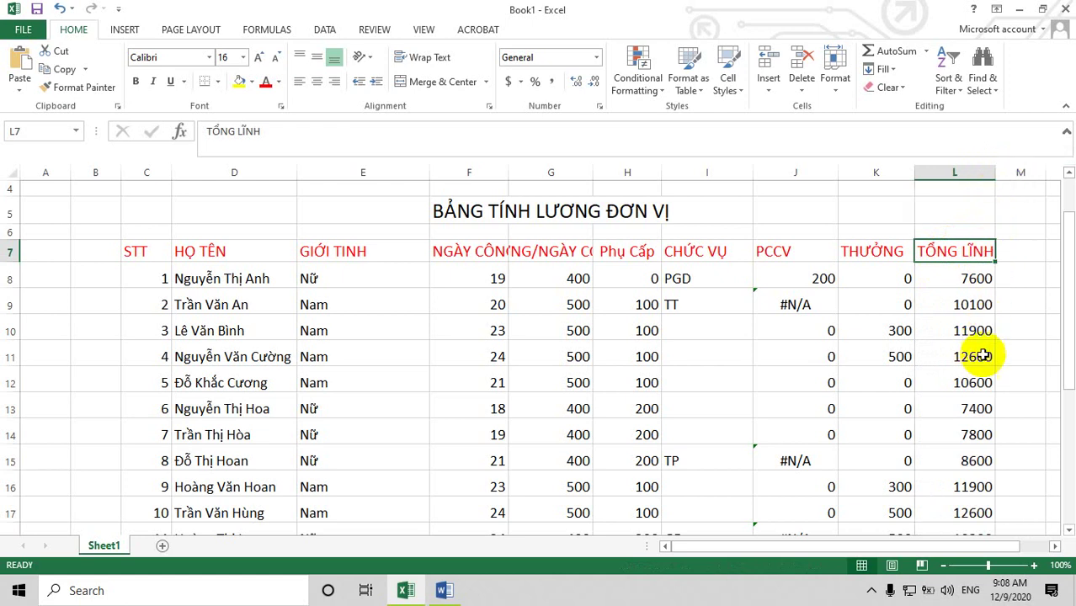
pyautogui.moveTo(840, 173); pyautogui.dragTo(819, 174)
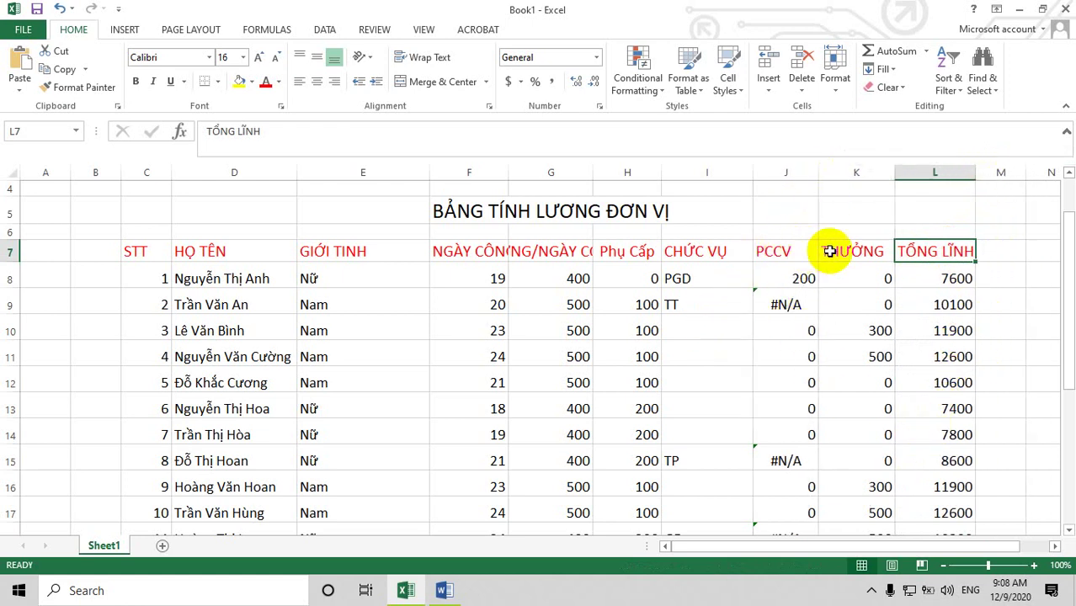
pyautogui.scroll(-2, 932, 410)
pyautogui.scroll(1, 930, 423)
pyautogui.scroll(1, 929, 423)
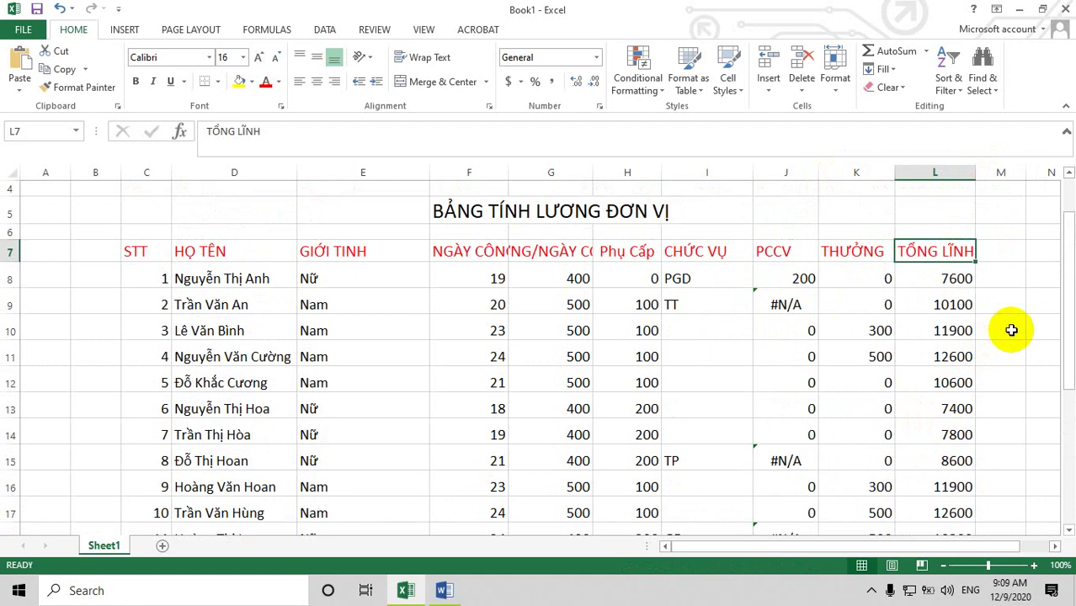
# - Widen the Phụ Cấp column H so its heading fits
pyautogui.moveTo(662, 172); pyautogui.dragTo(672, 170)
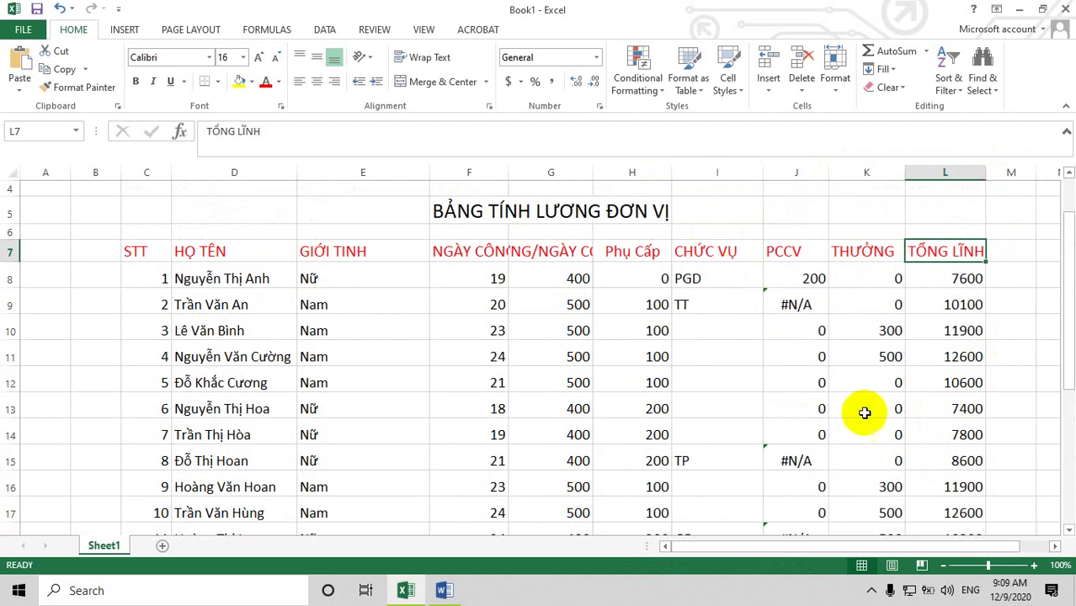
pyautogui.scroll(-4, 888, 381)
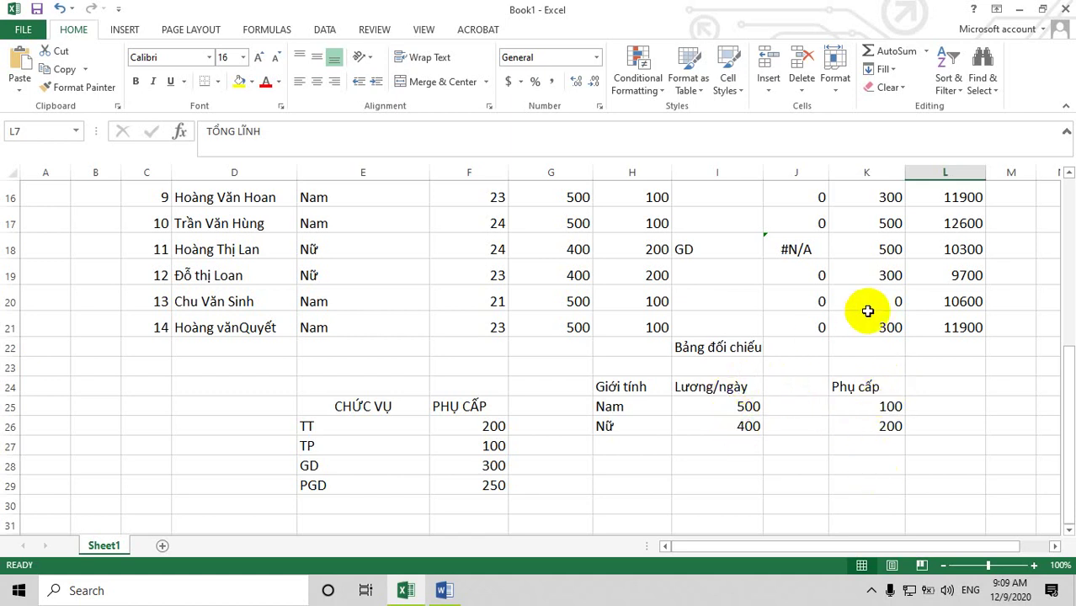
pyautogui.scroll(1, 867, 311)
pyautogui.scroll(2, 868, 312)
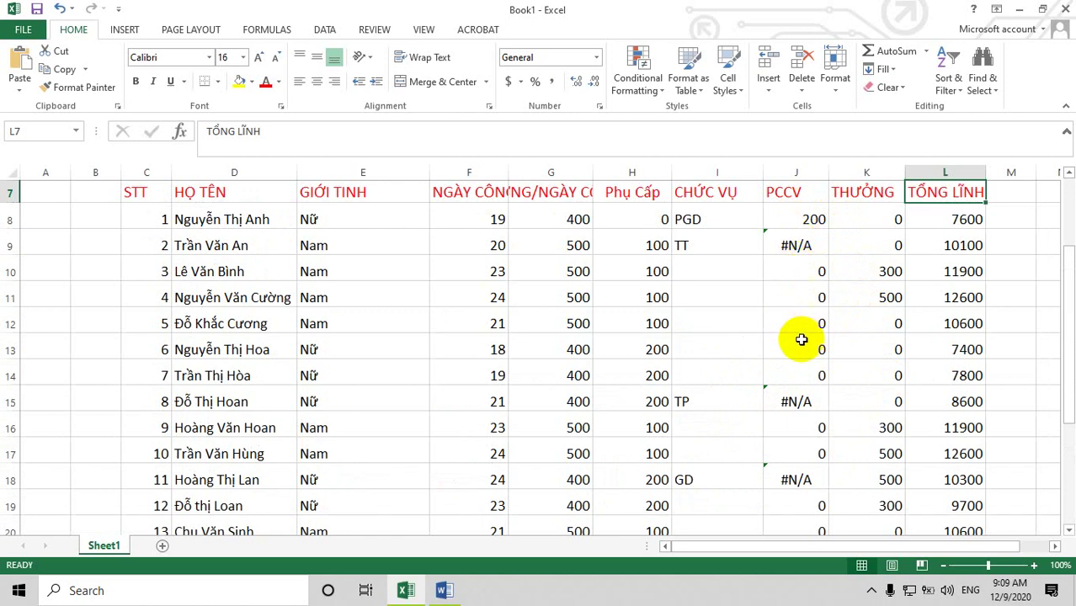
pyautogui.scroll(-1, 802, 343)
pyautogui.scroll(-2, 805, 330)
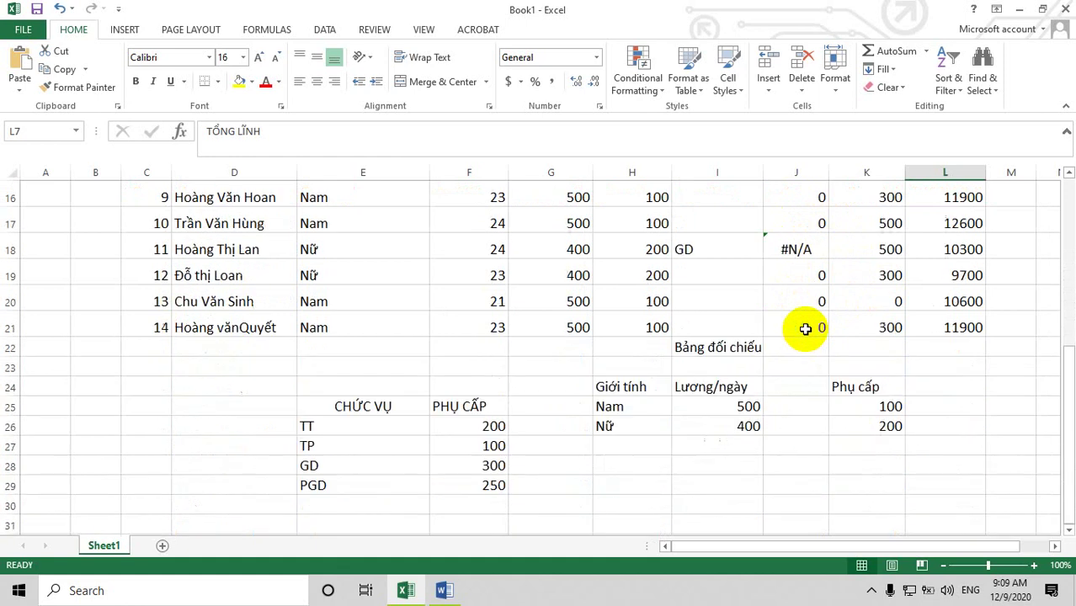
pyautogui.scroll(2, 800, 329)
pyautogui.scroll(2, 816, 324)
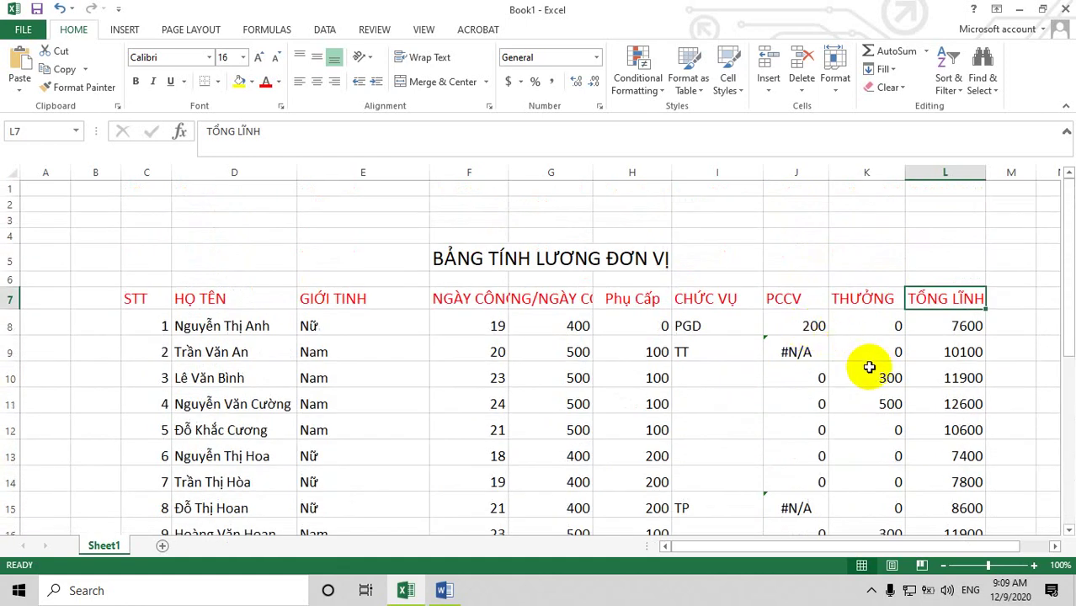
pyautogui.scroll(-1, 867, 367)
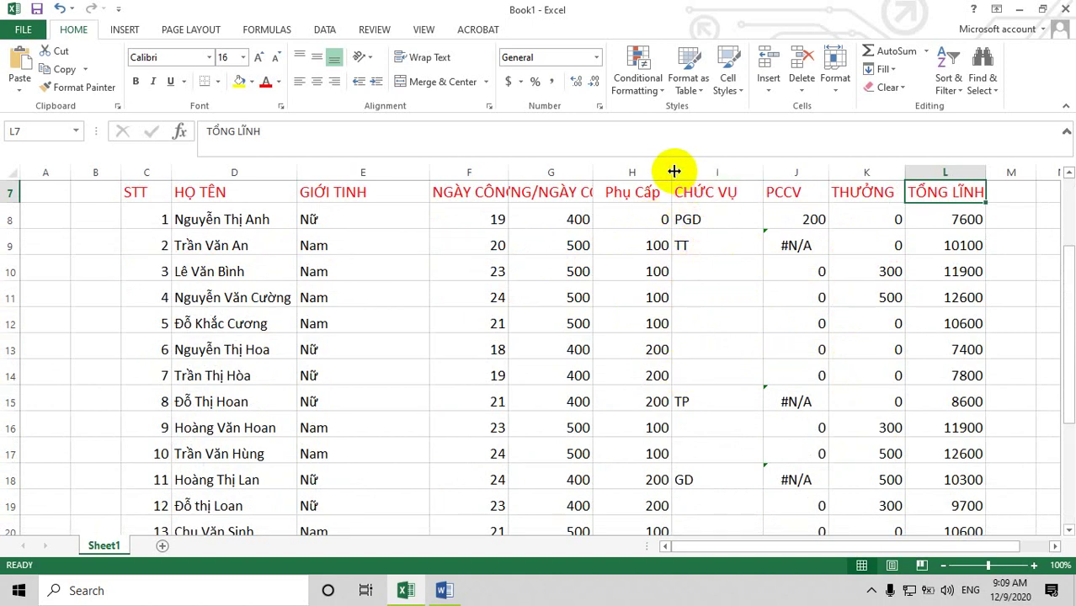
# - Look at H9's allowance formula and widen the Phụ Cấp column further
pyautogui.click(653, 246)
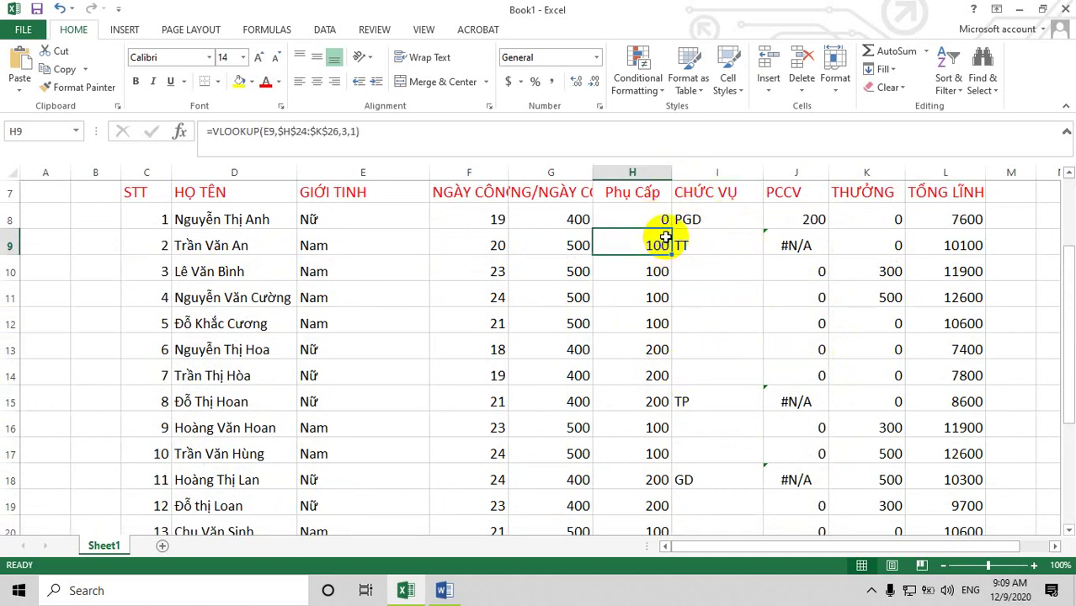
pyautogui.moveTo(673, 242); pyautogui.dragTo(665, 214)
pyautogui.scroll(-2, 671, 288)
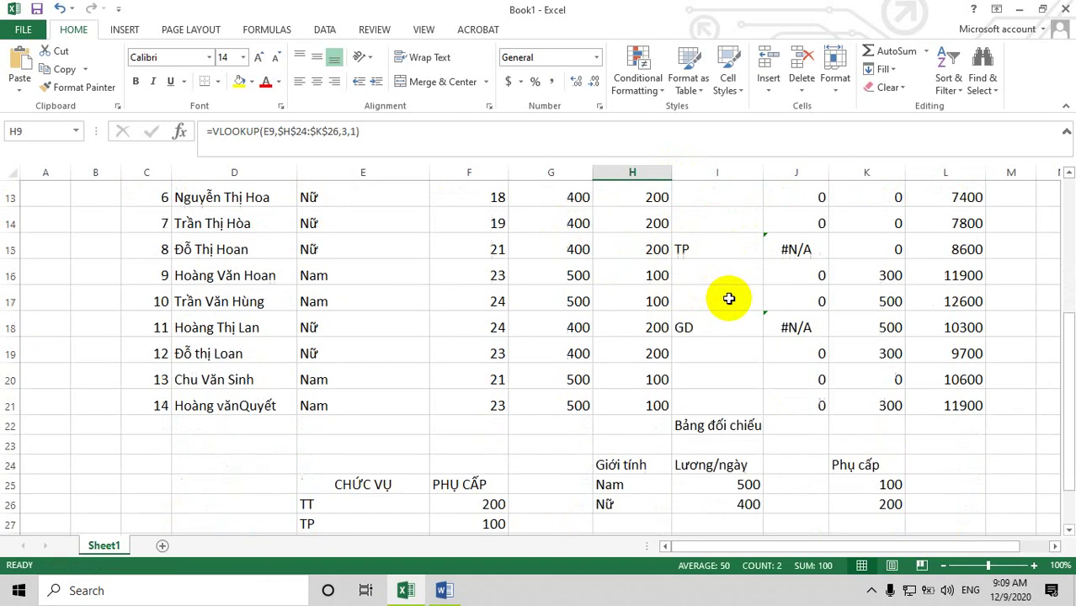
pyautogui.scroll(-1, 726, 298)
pyautogui.scroll(2, 712, 309)
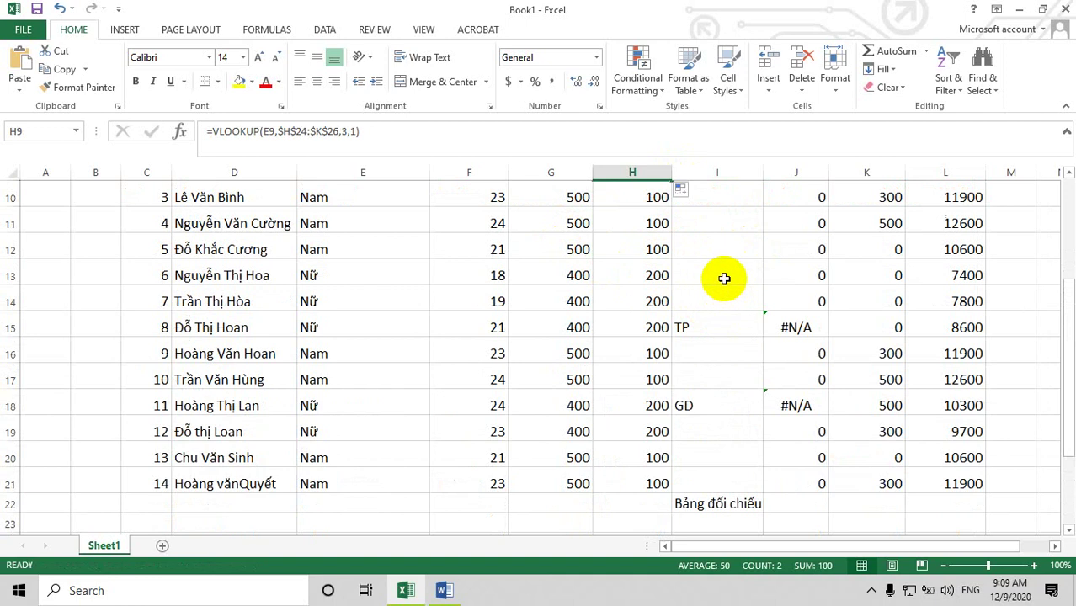
pyautogui.scroll(2, 724, 276)
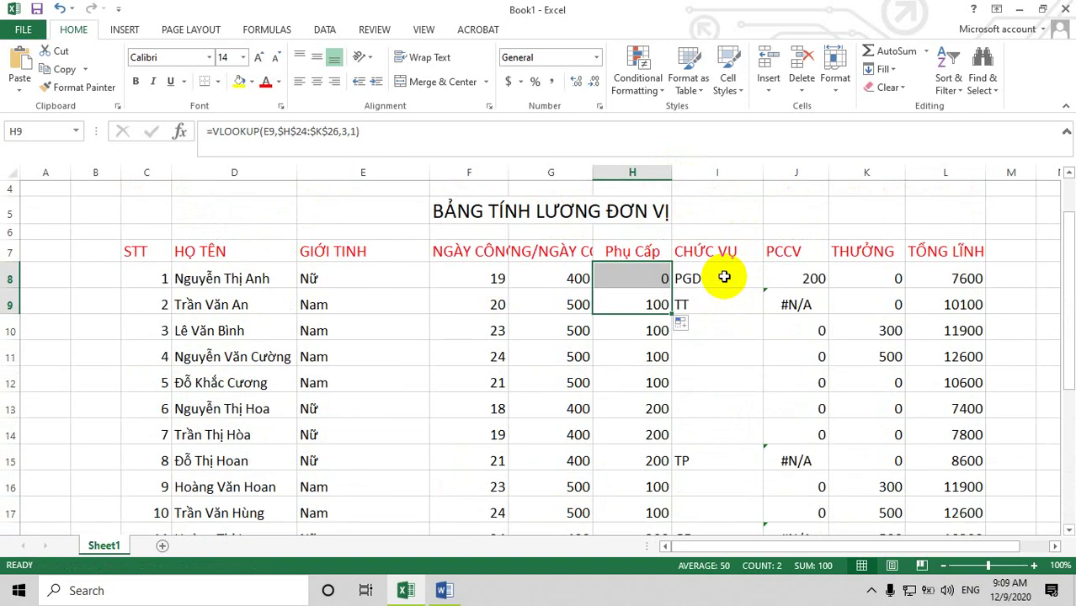
pyautogui.moveTo(672, 172); pyautogui.dragTo(709, 172)
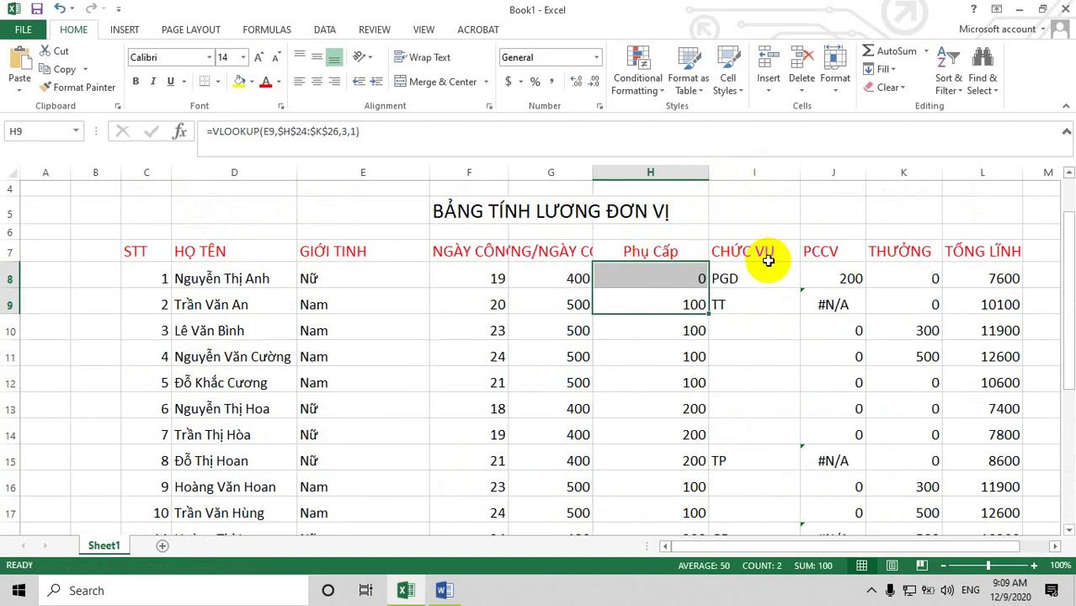
# - Change H8's VLOOKUP column index from 3 to 4 so it returns 200
pyautogui.click(779, 357)
pyautogui.click(671, 279)
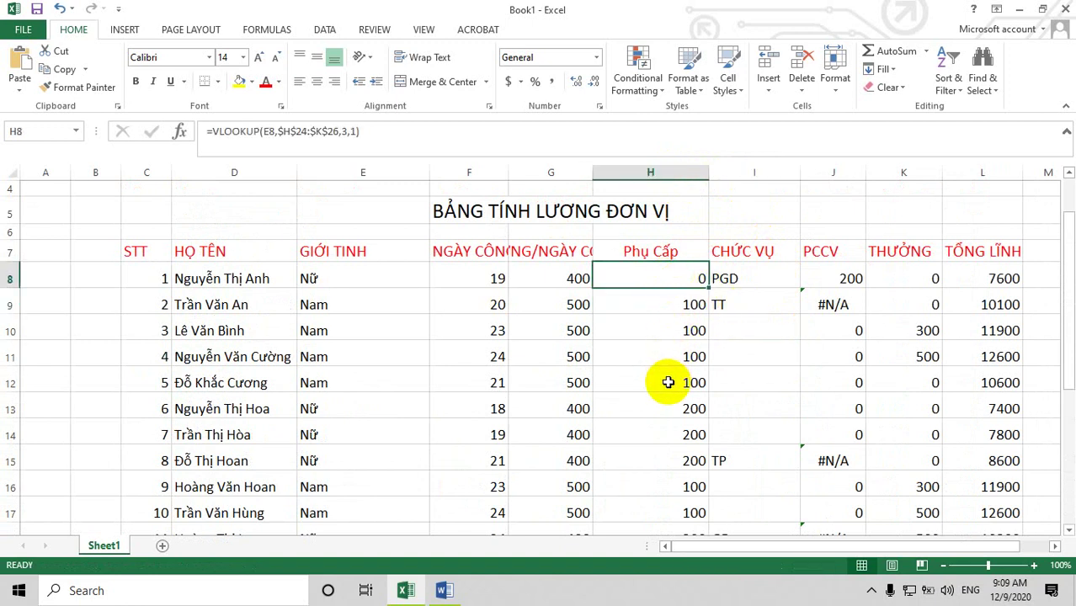
pyautogui.scroll(-3, 667, 382)
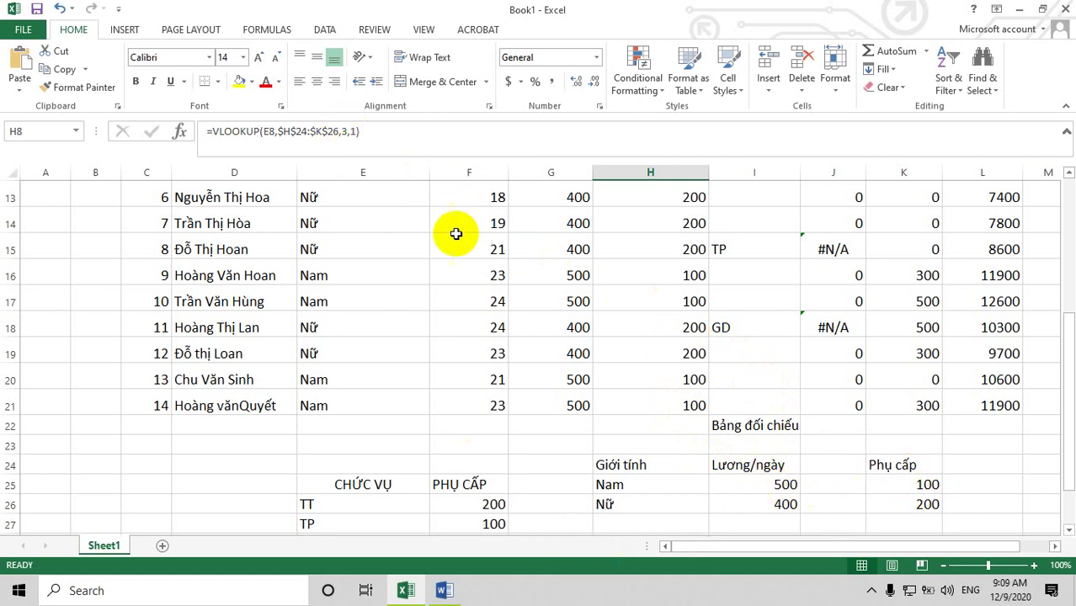
pyautogui.click(345, 131)
pyautogui.press('BackSpace')
pyautogui.press('Return')
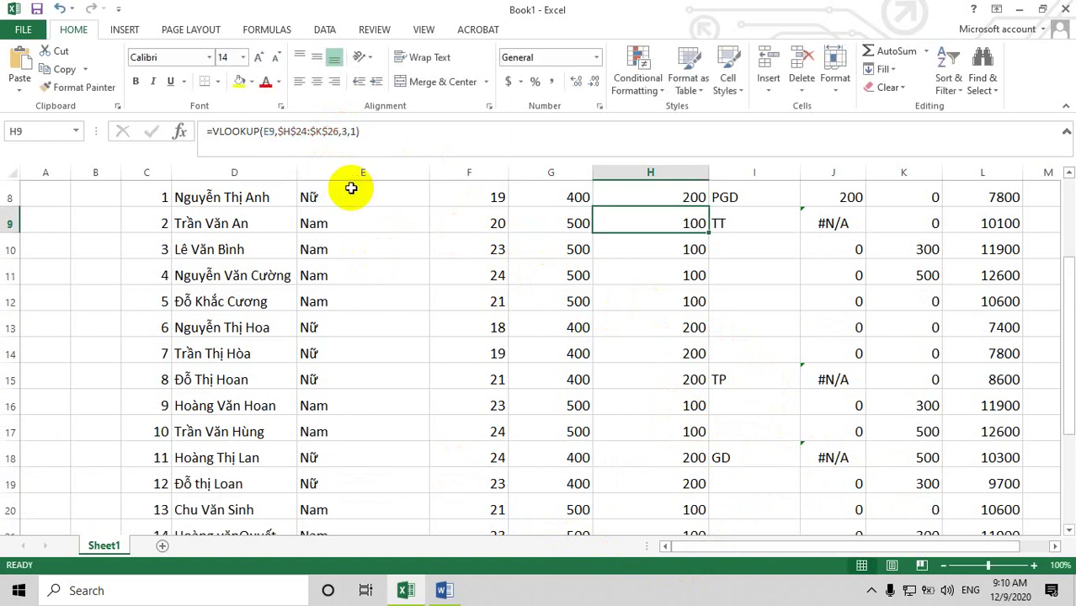
# - Fill the corrected Phụ Cấp formula from H8 down to H21
pyautogui.click(692, 312)
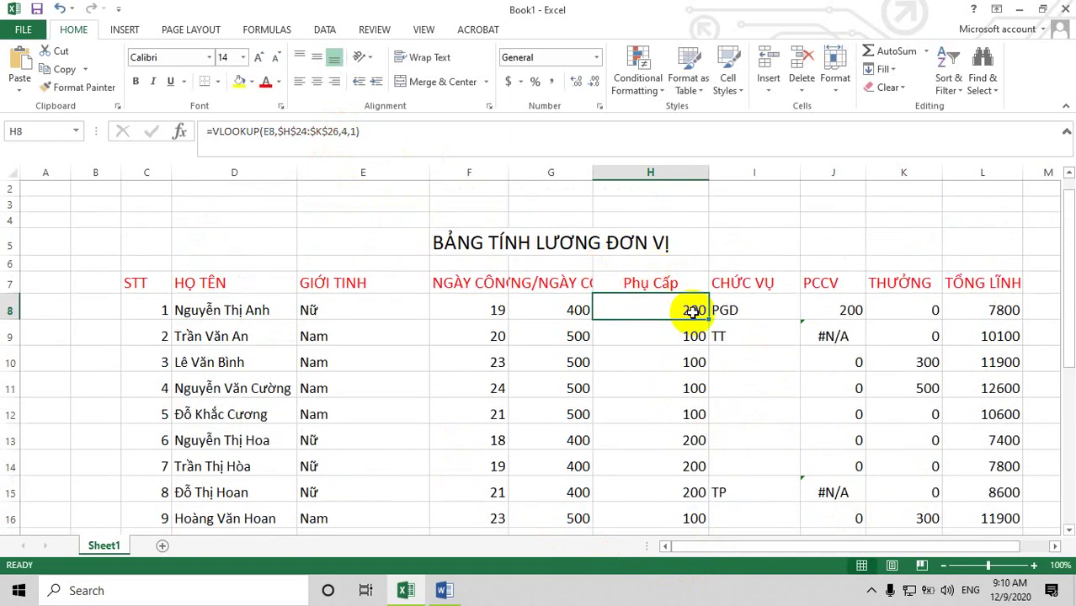
pyautogui.moveTo(709, 321); pyautogui.dragTo(707, 499)
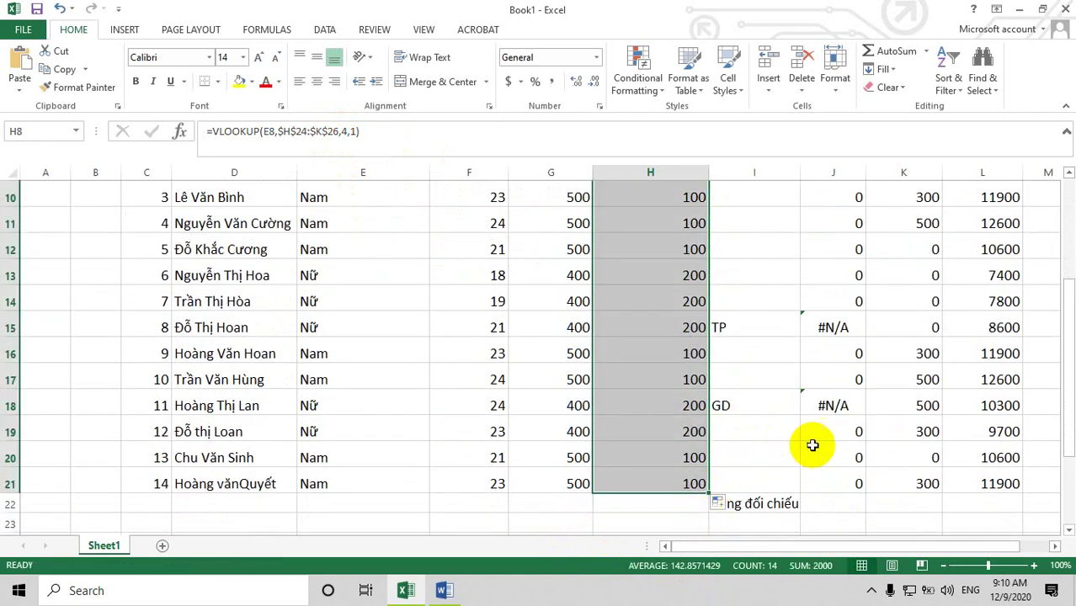
pyautogui.scroll(-3, 815, 459)
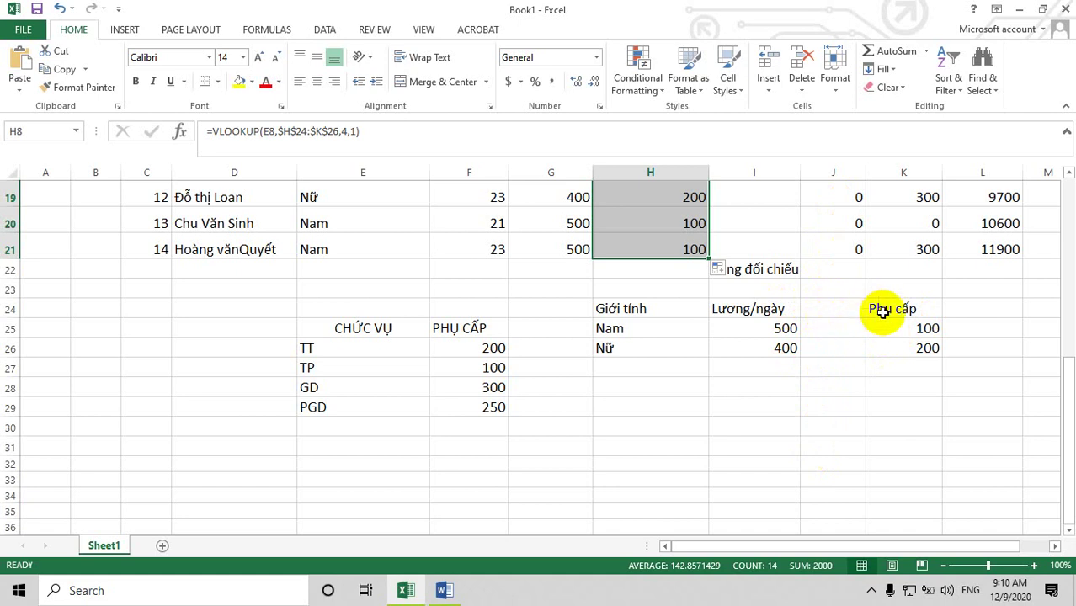
pyautogui.scroll(1, 324, 126)
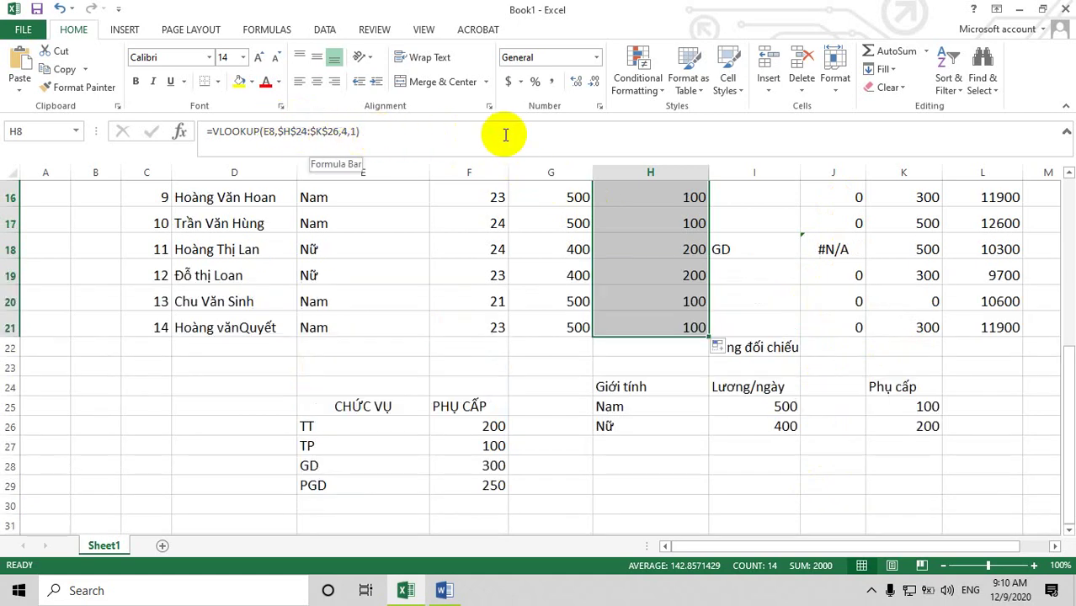
pyautogui.scroll(1, 556, 147)
pyautogui.scroll(3, 884, 278)
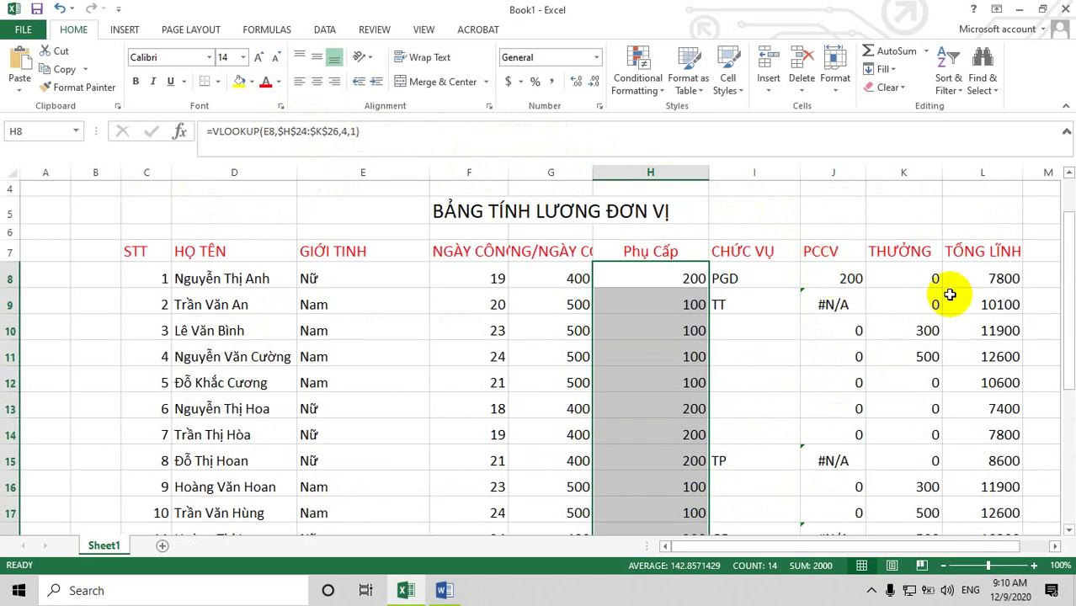
# - Review the PGD entry in I8 and the updated totals of 7800, 10100 and 8600
pyautogui.click(751, 276)
pyautogui.scroll(-1, 738, 305)
pyautogui.scroll(-2, 809, 414)
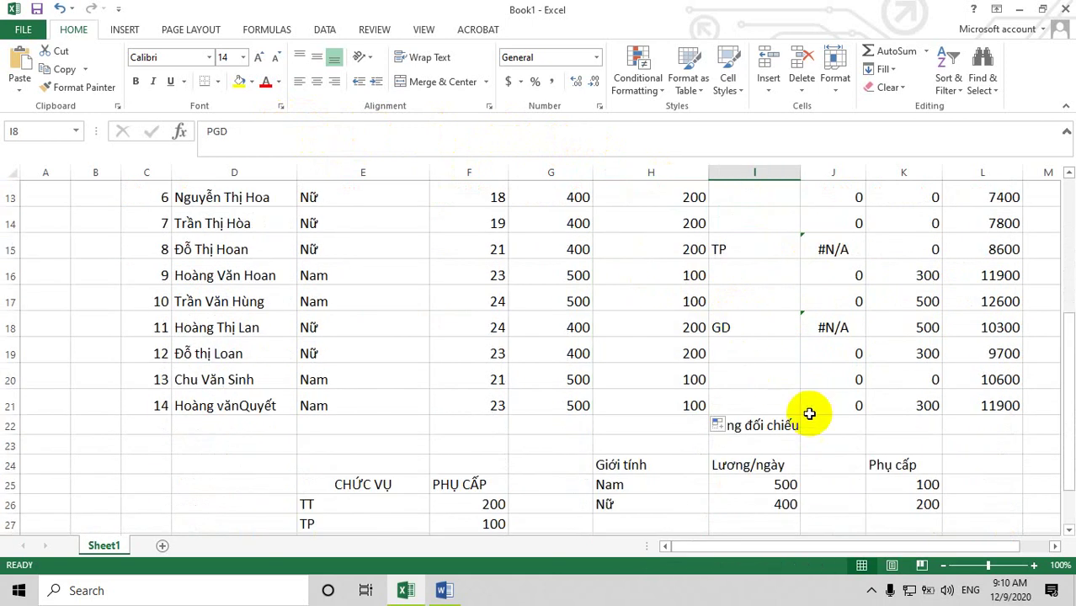
pyautogui.scroll(1, 834, 405)
pyautogui.scroll(1, 833, 405)
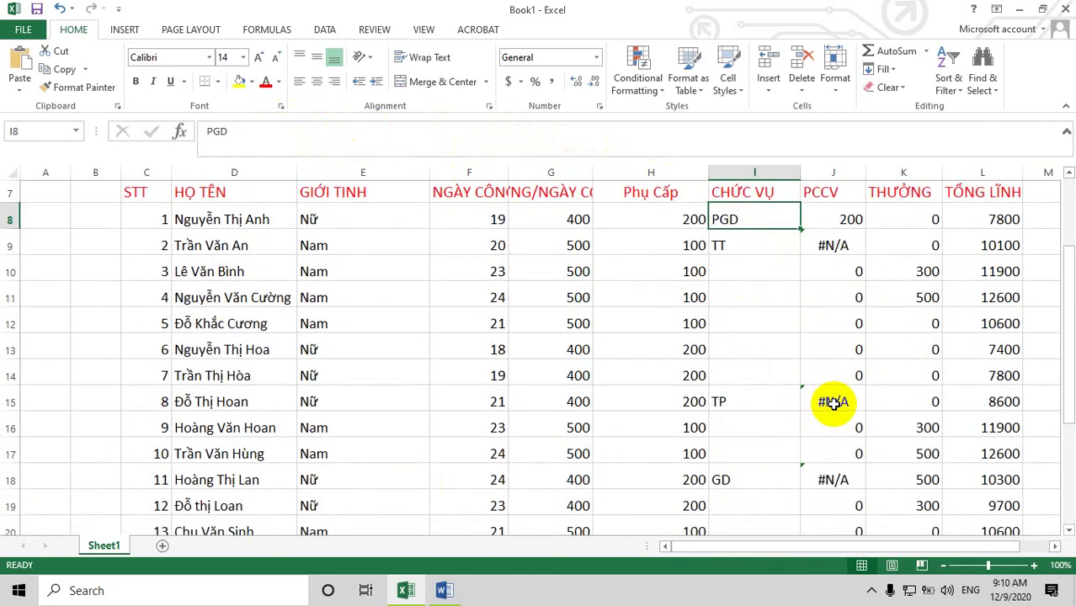
pyautogui.scroll(-1, 1017, 453)
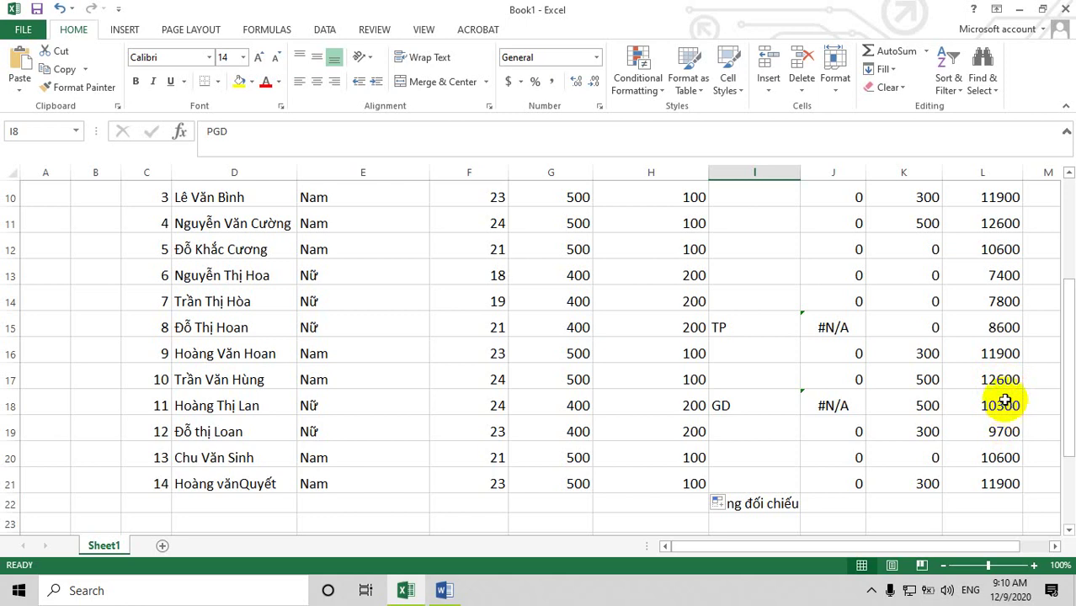
pyautogui.scroll(-1, 811, 456)
pyautogui.scroll(-2, 811, 457)
pyautogui.scroll(4, 863, 562)
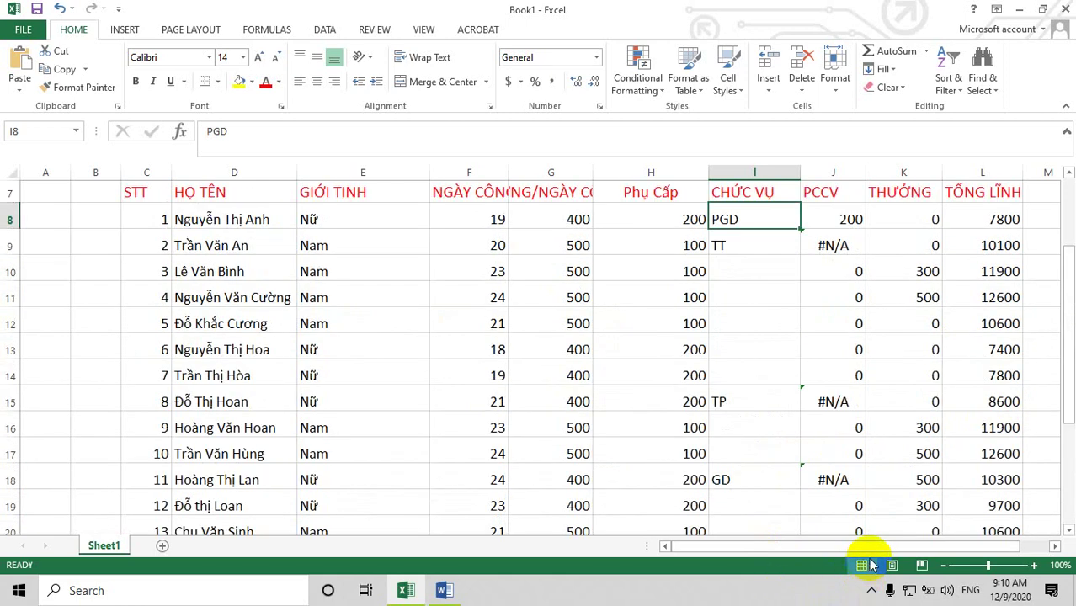